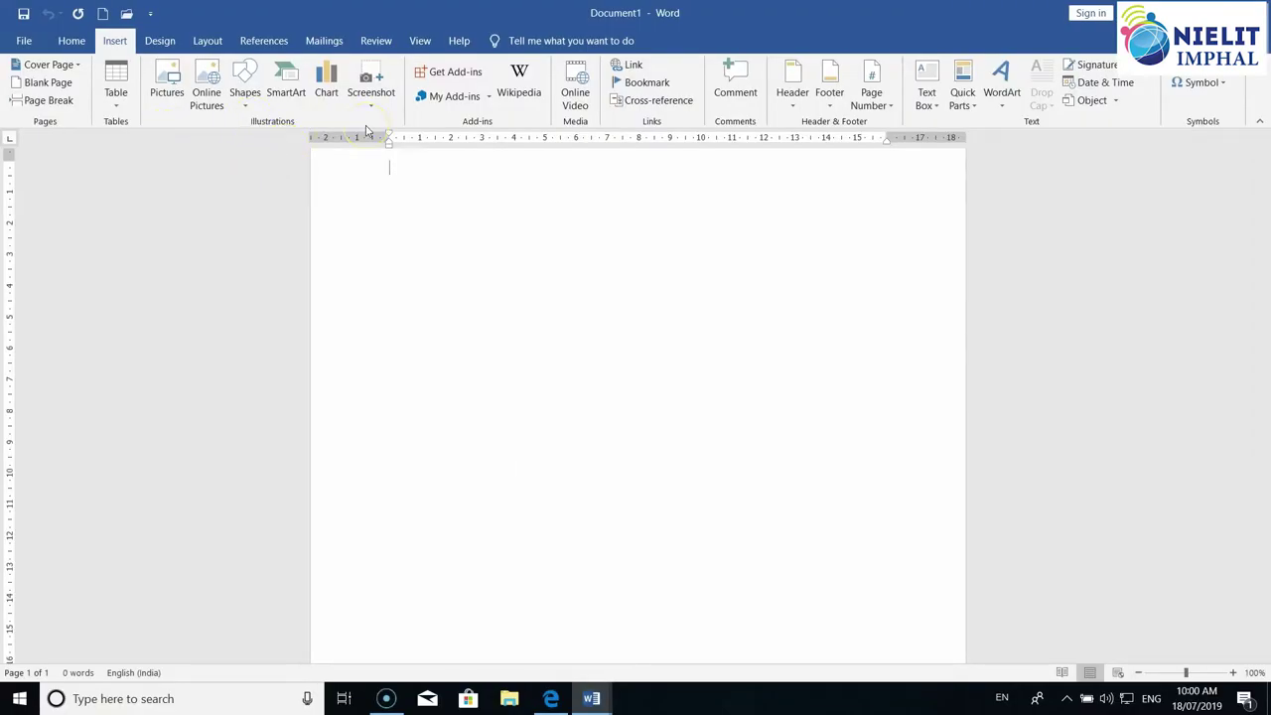
Start a picture insert and dismiss the ByteFence sale popup.
scroll(467, 244, "up", 2)
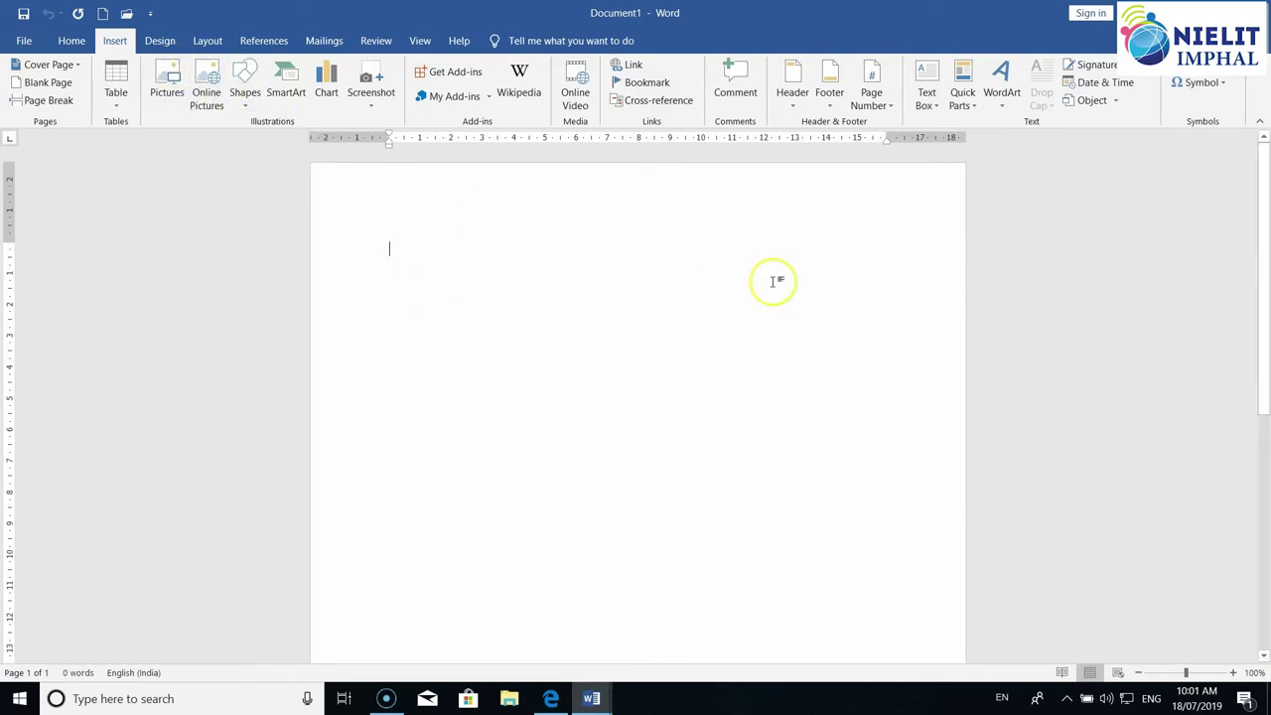
left_click(175, 88)
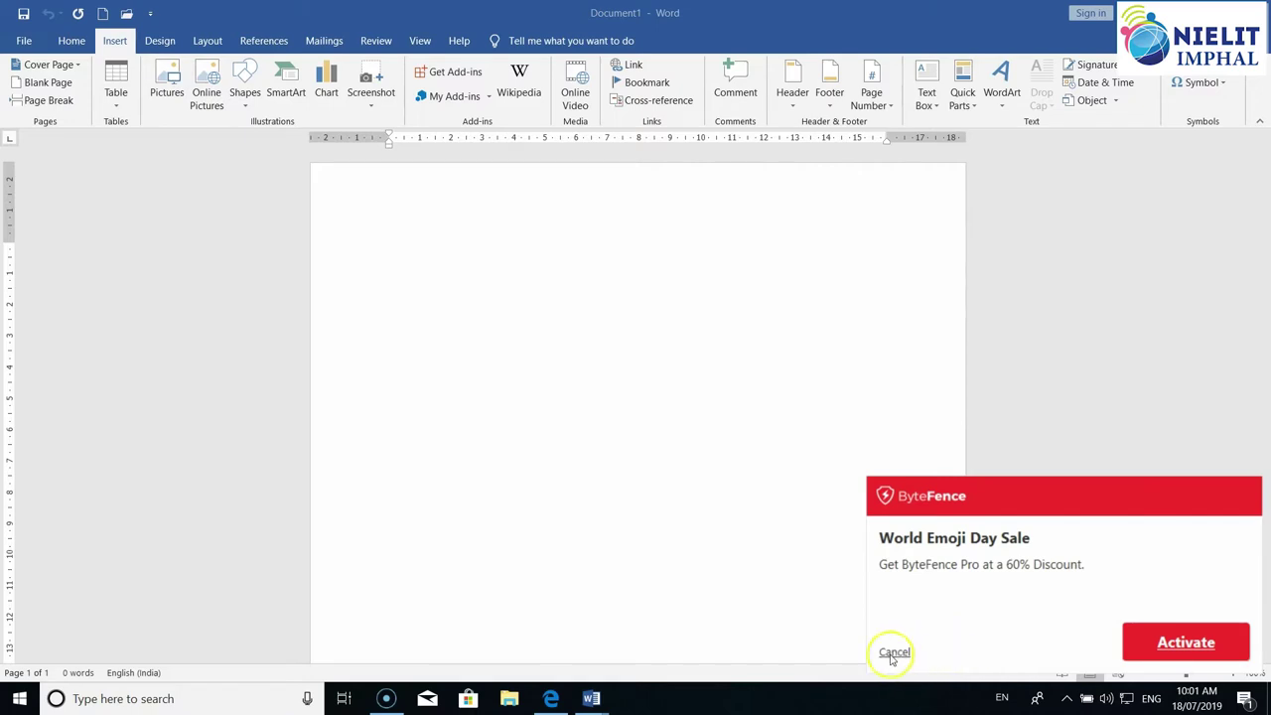
left_click(893, 654)
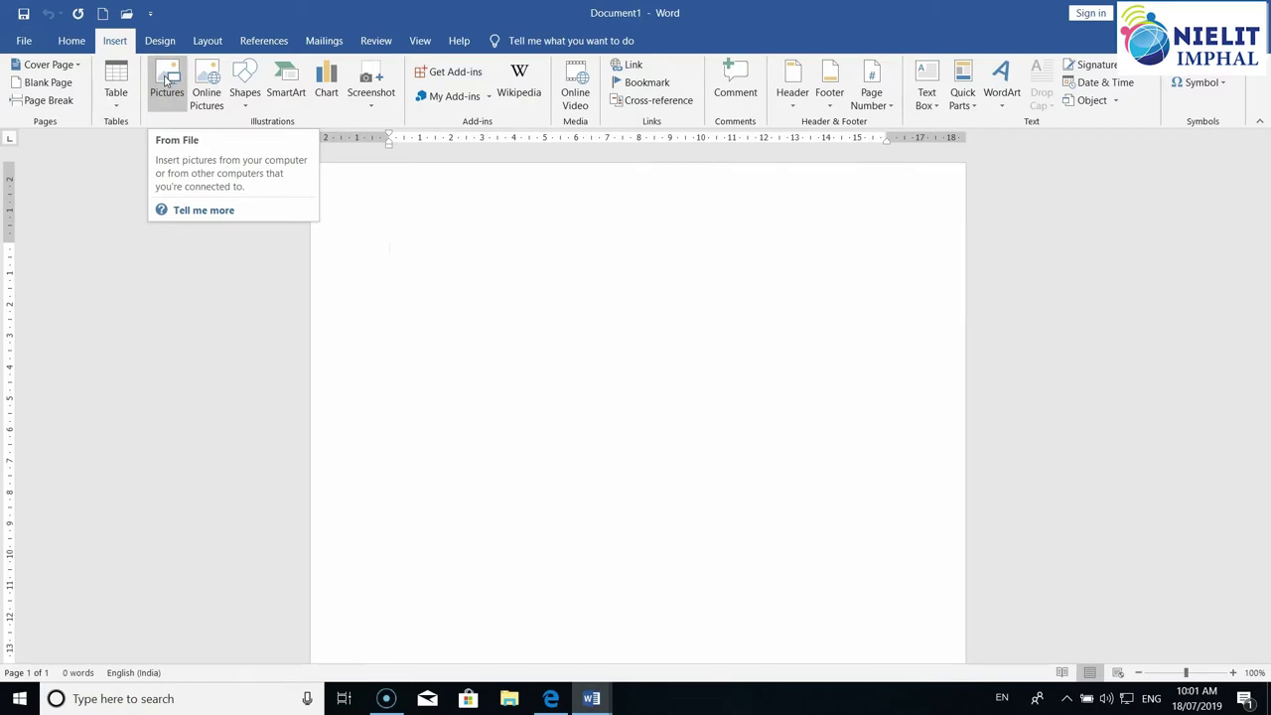
Open the Insert Picture dialog, centre it, and browse Saved Pictures and Camera Roll.
left_click(166, 81)
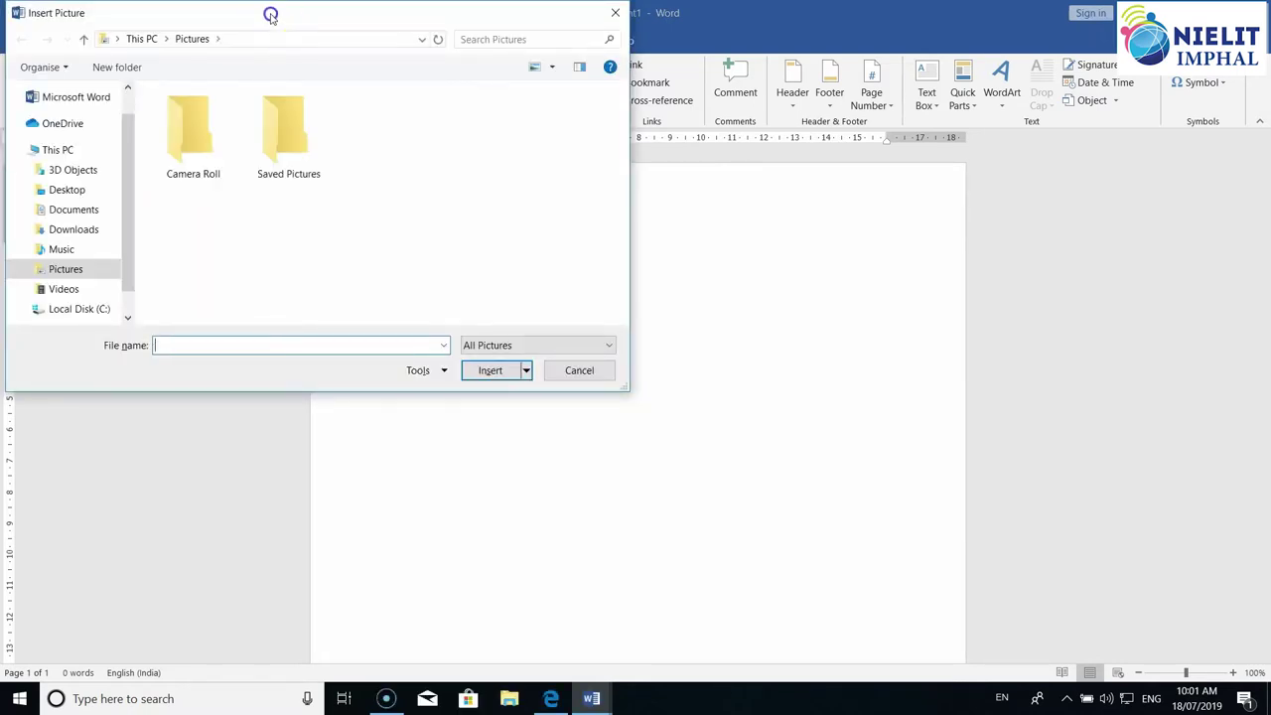
left_click_drag(270, 14, 533, 51)
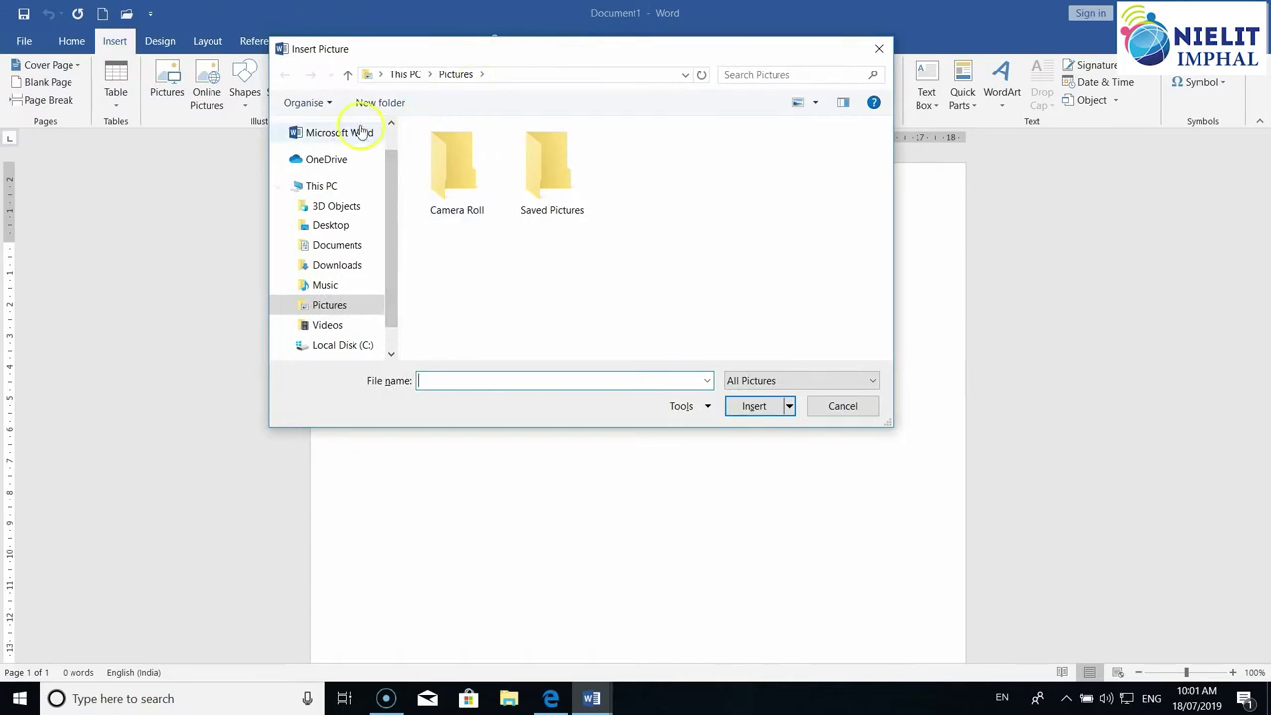
double_click(539, 188)
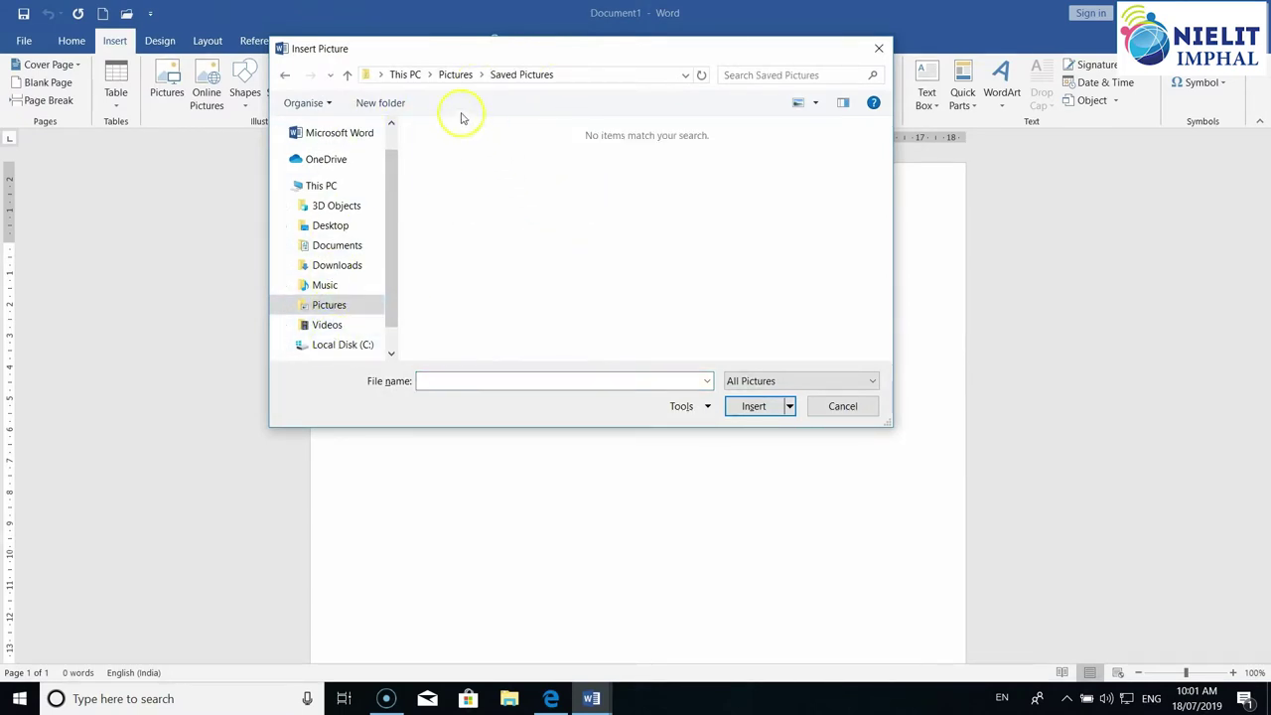
left_click(455, 74)
double_click(470, 213)
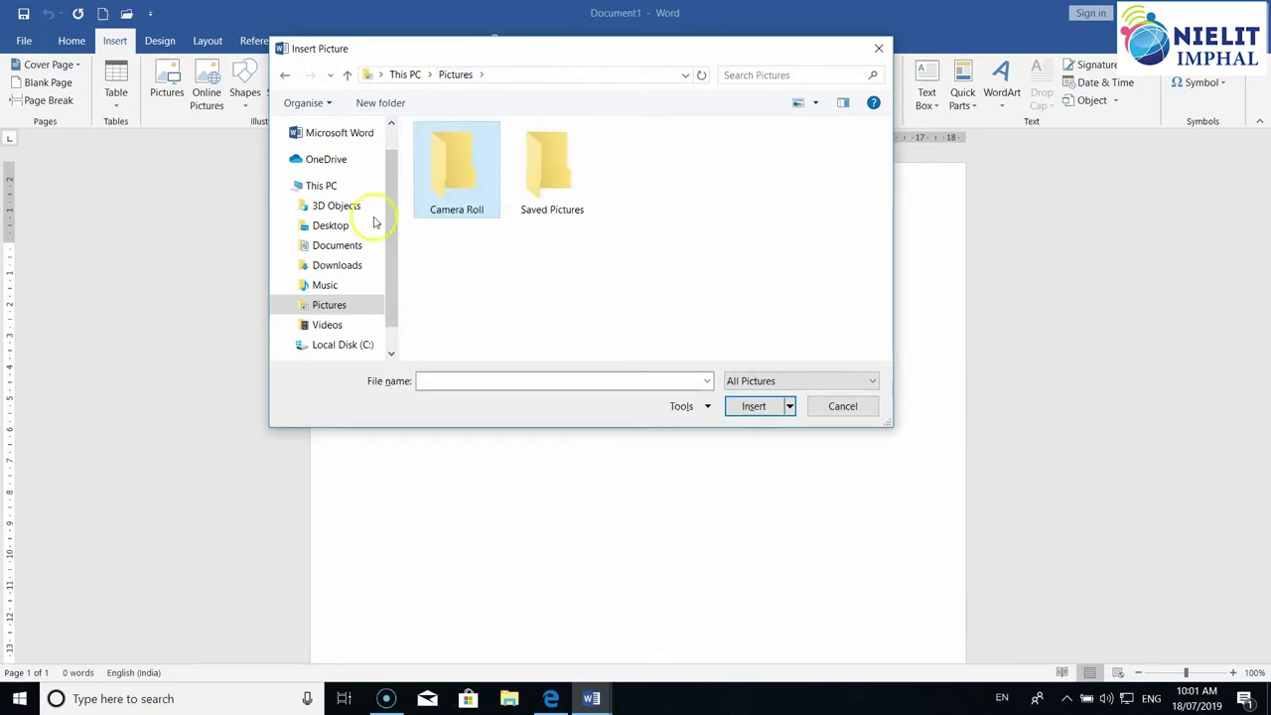
left_click(552, 699)
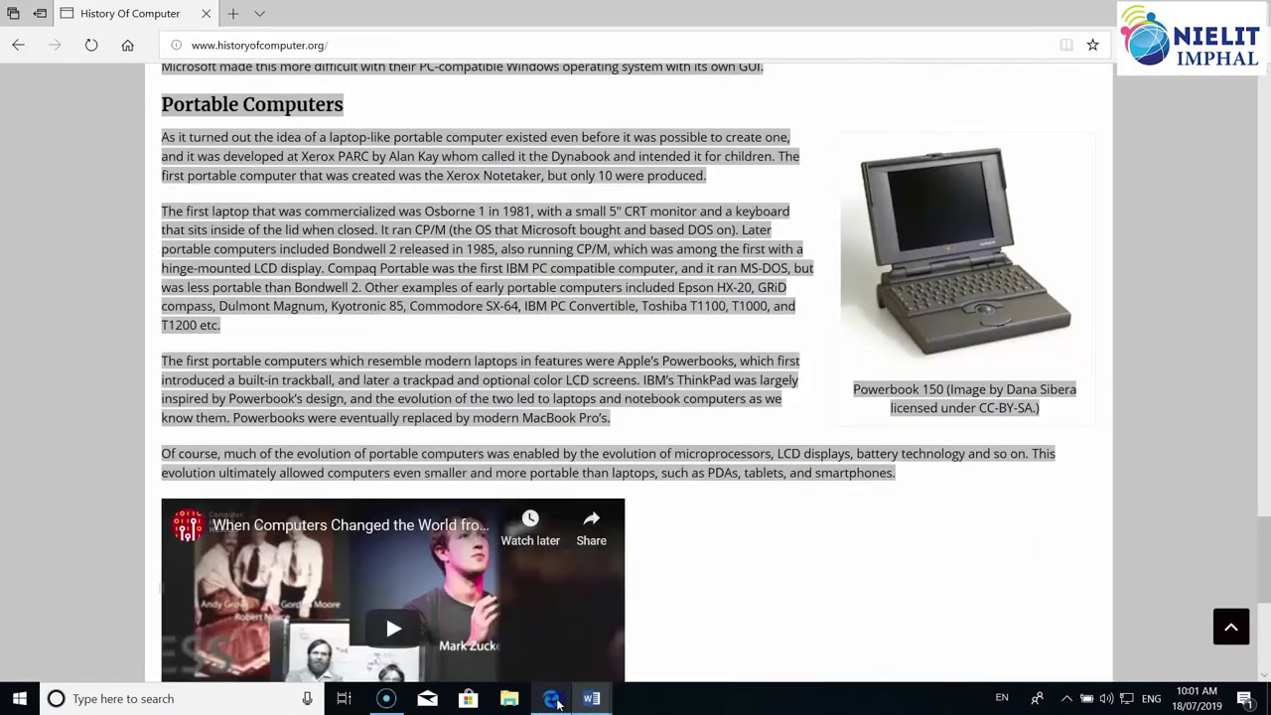
Search for 'animals pictures' in a new browser tab.
left_click(234, 14)
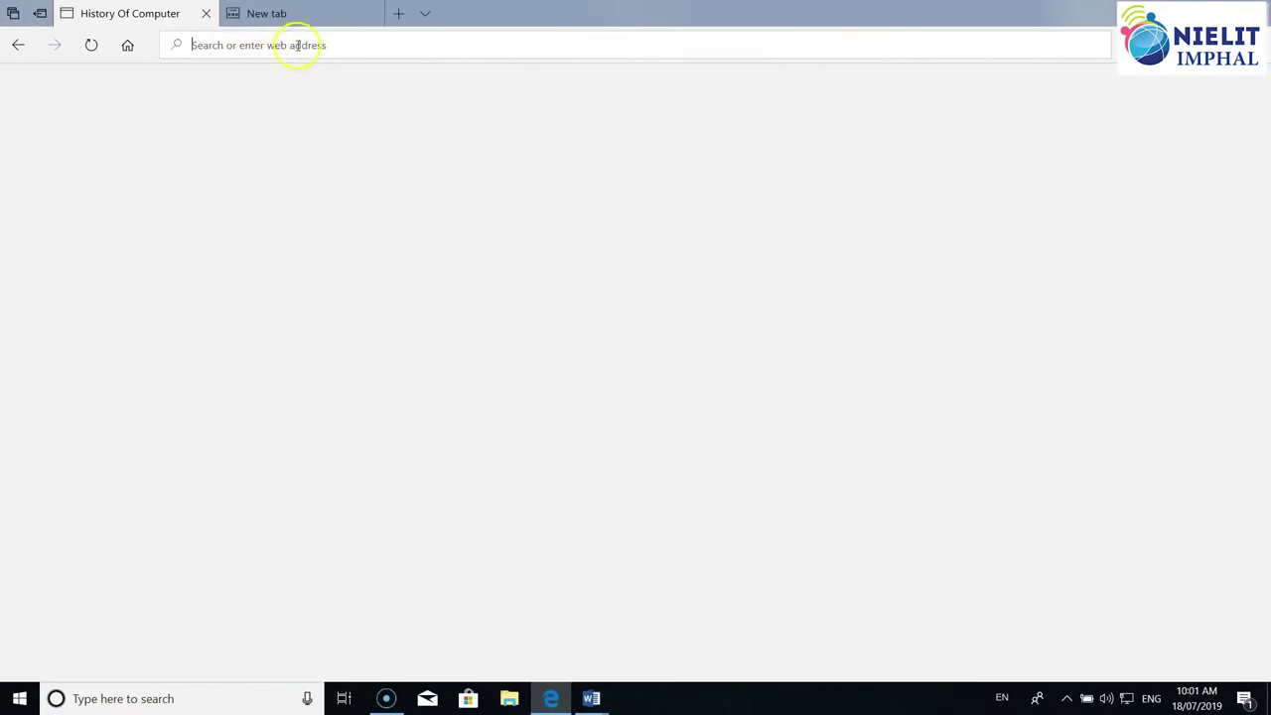
type("animals ")
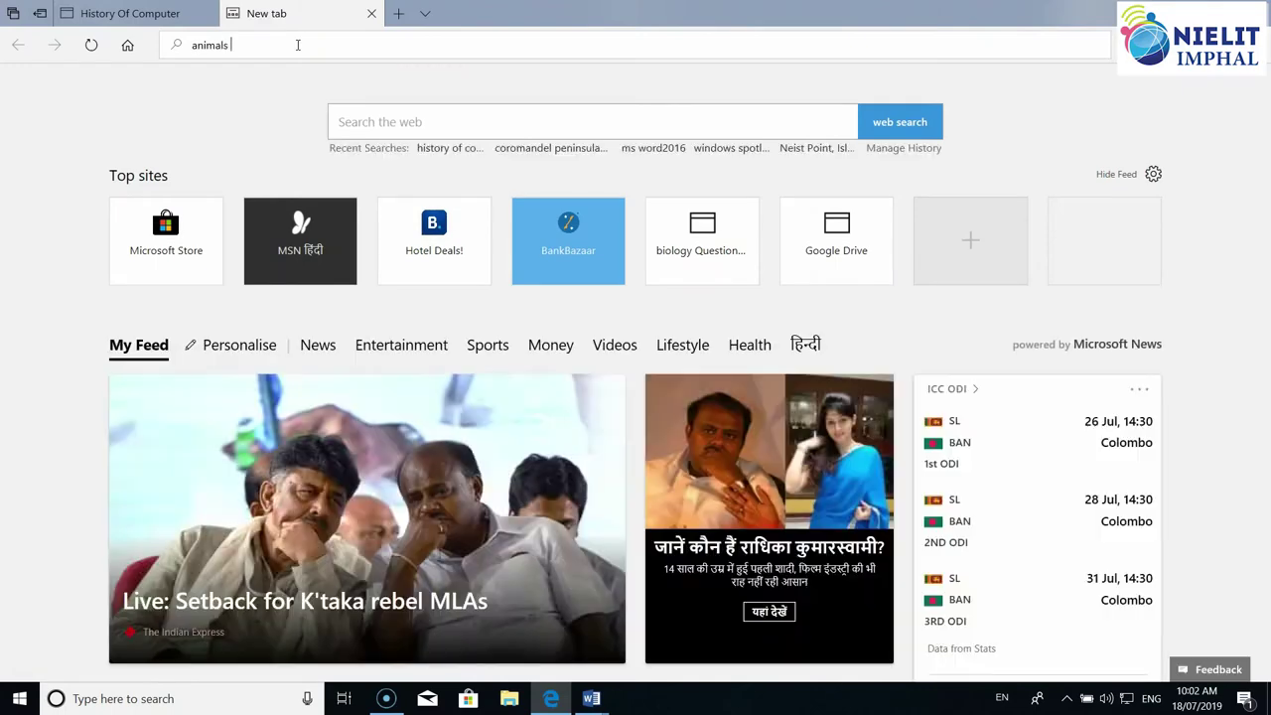
type("pictures")
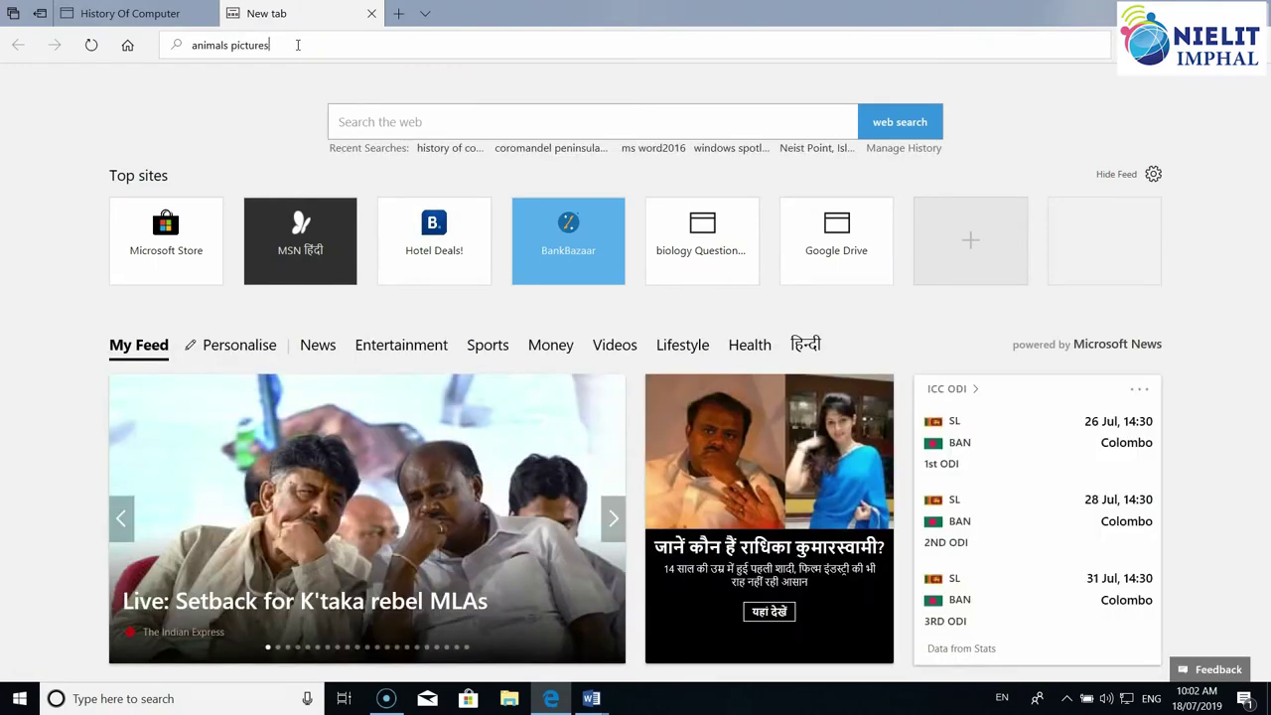
key("Return")
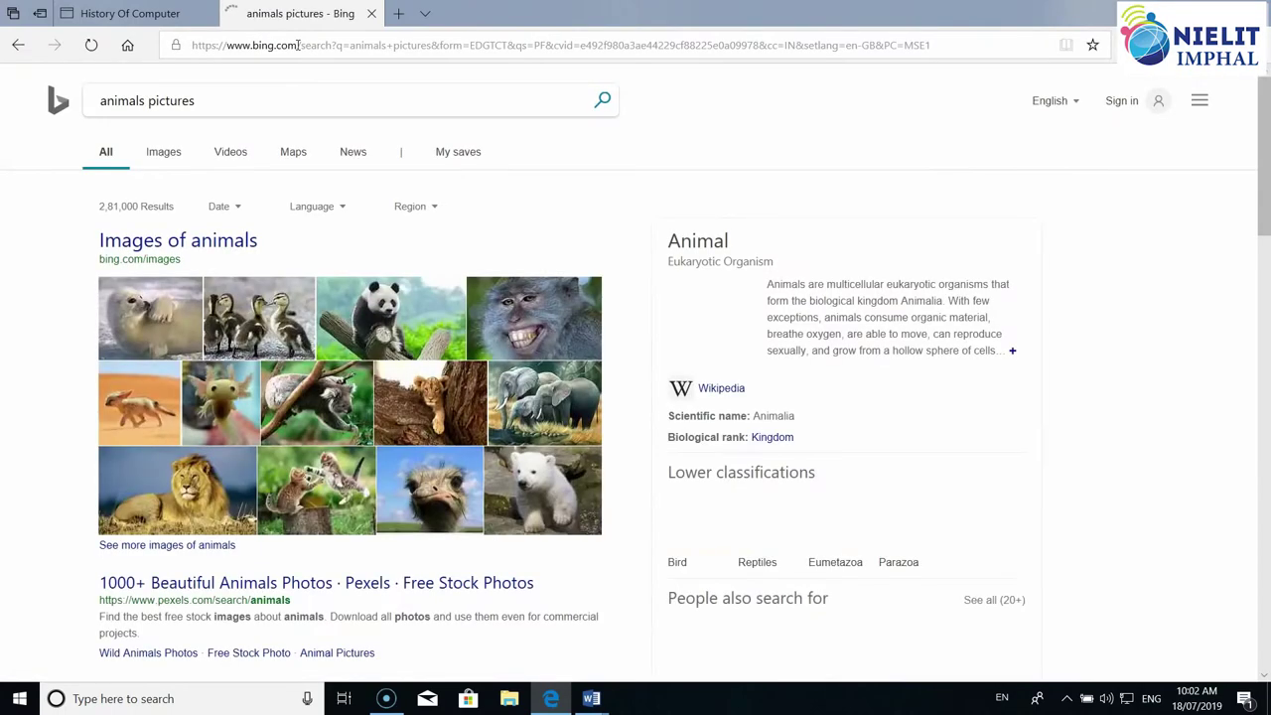
Save the seal image to the Desktop as animal1.
right_click(162, 328)
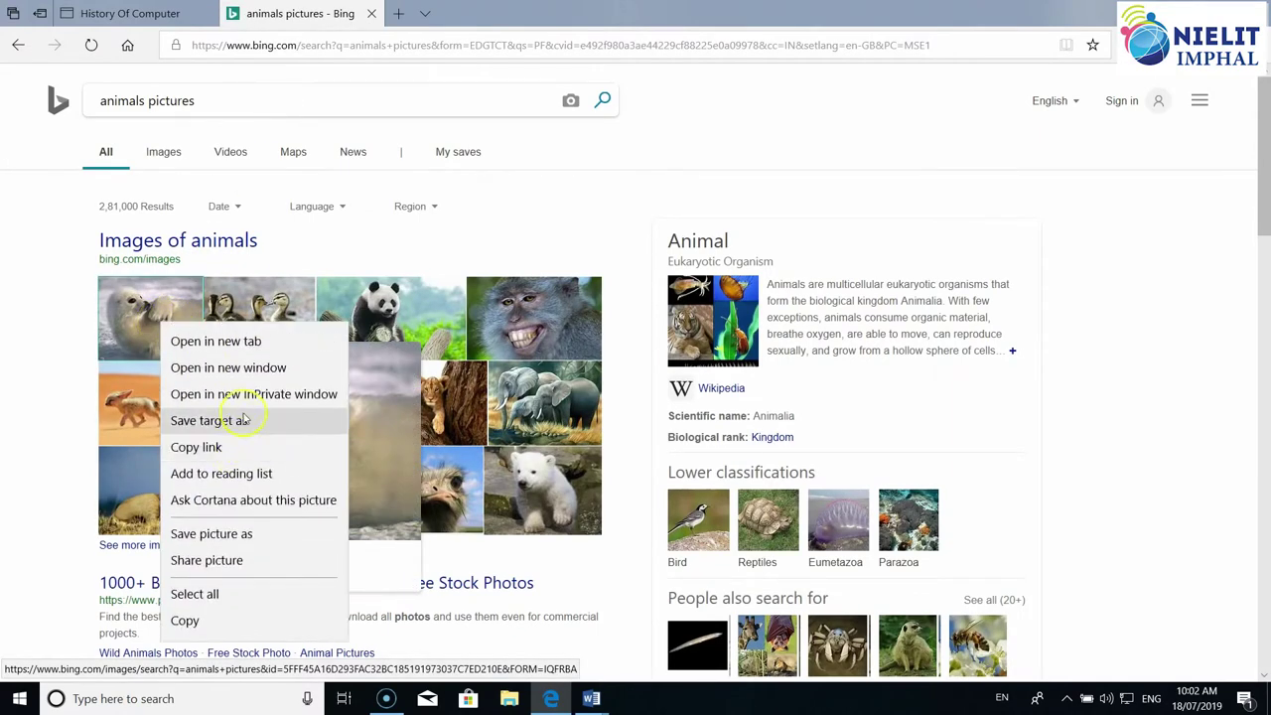
left_click(220, 535)
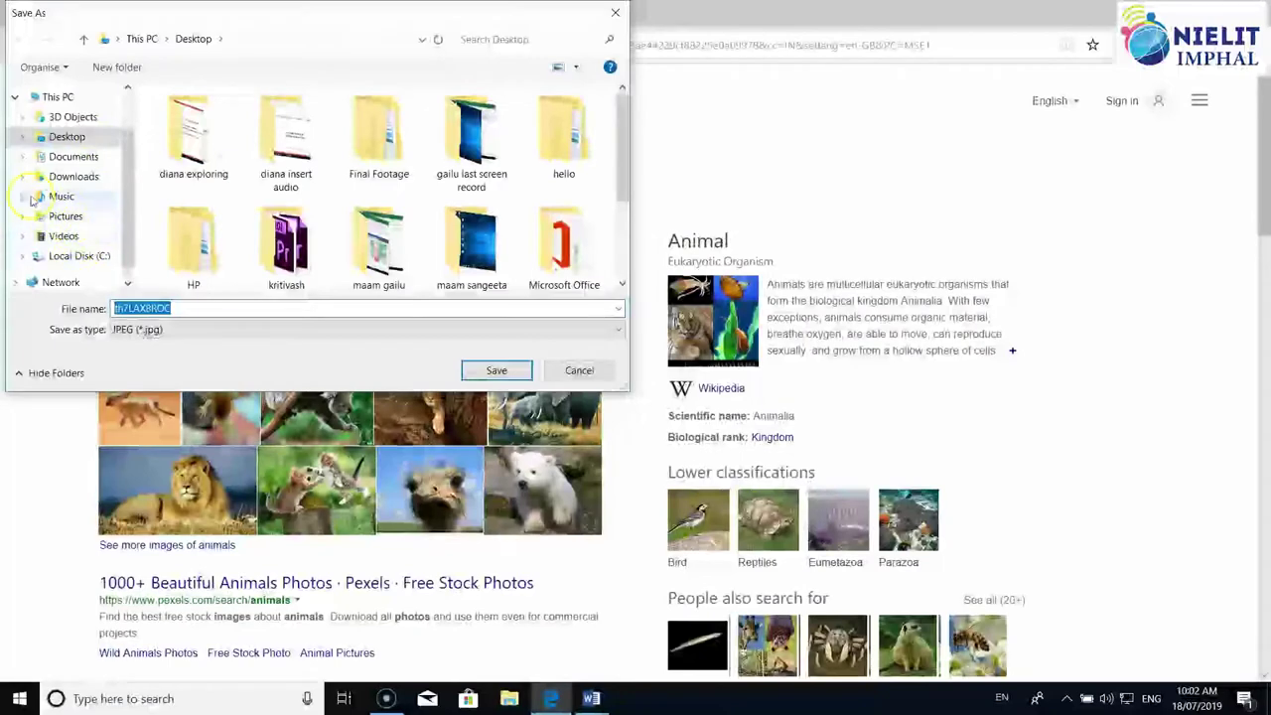
left_click(23, 159)
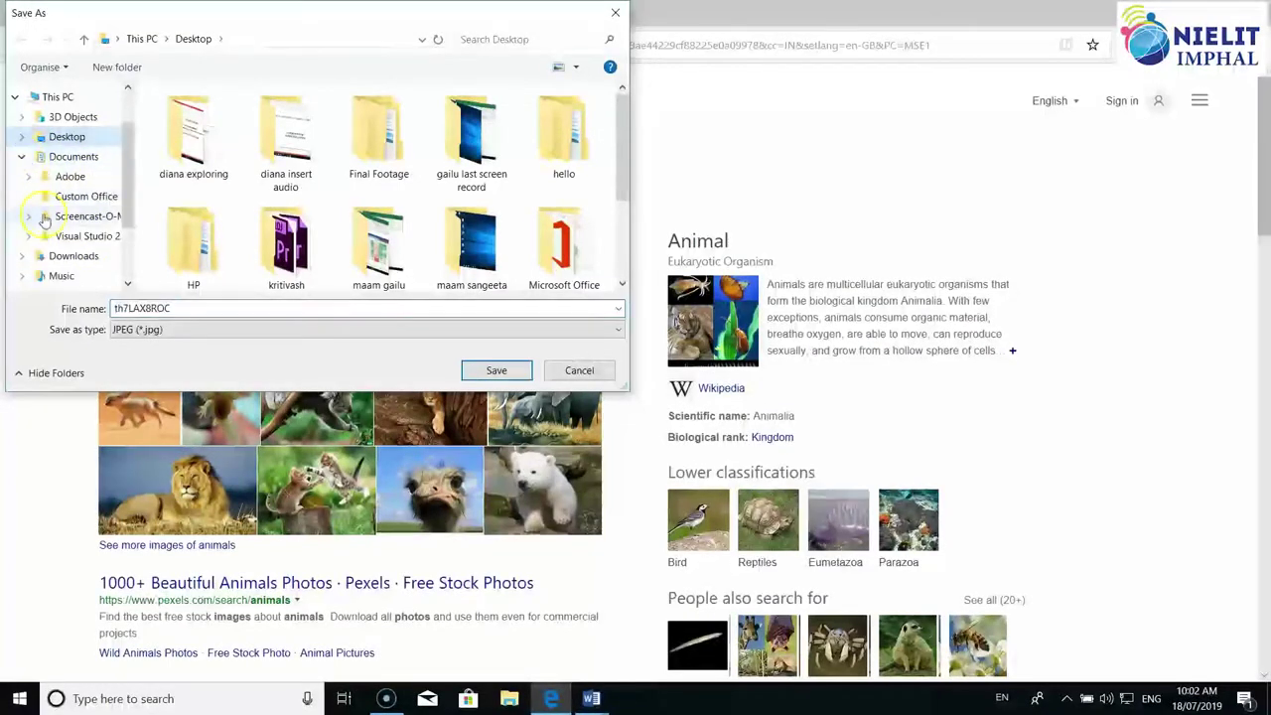
left_click(20, 157)
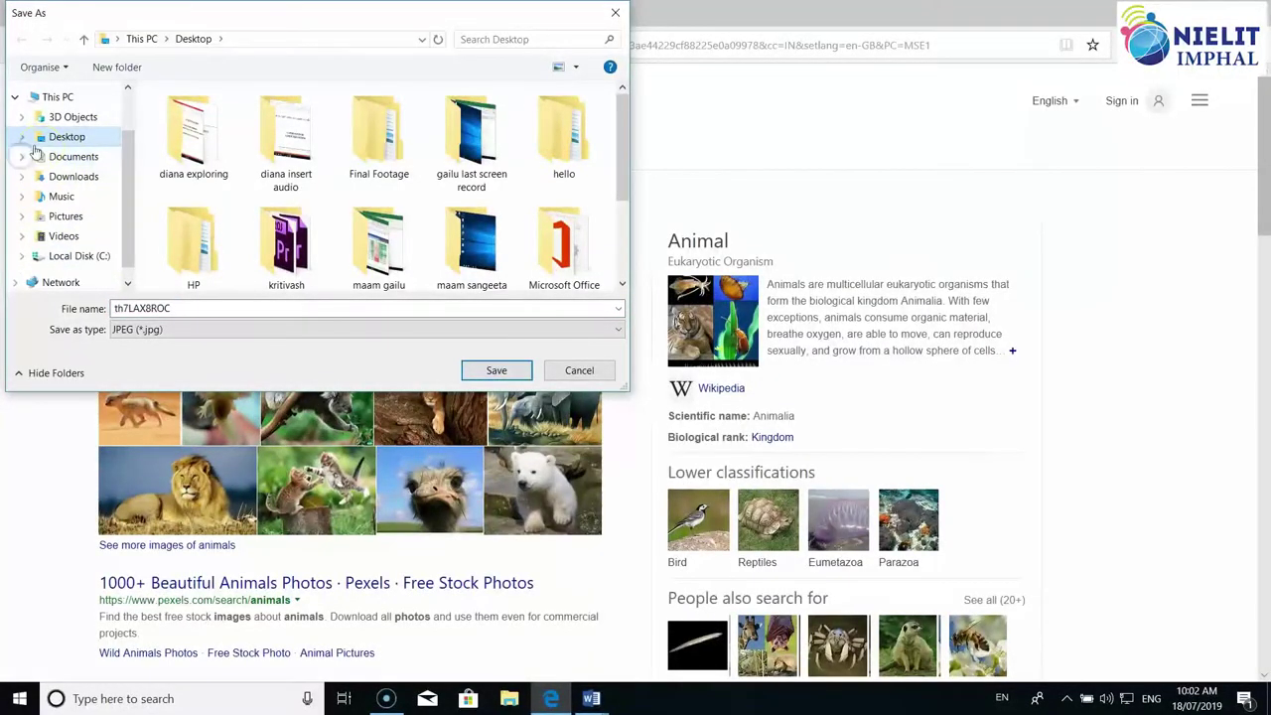
double_click(194, 311)
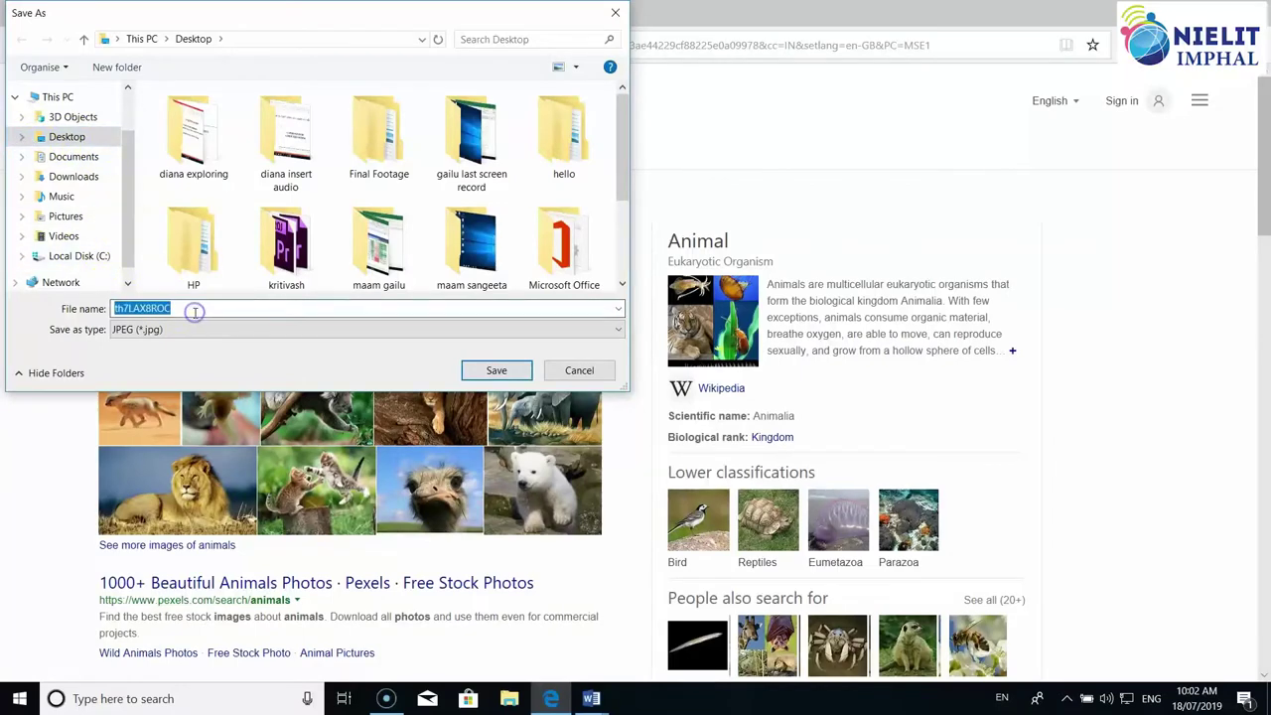
type("animal1")
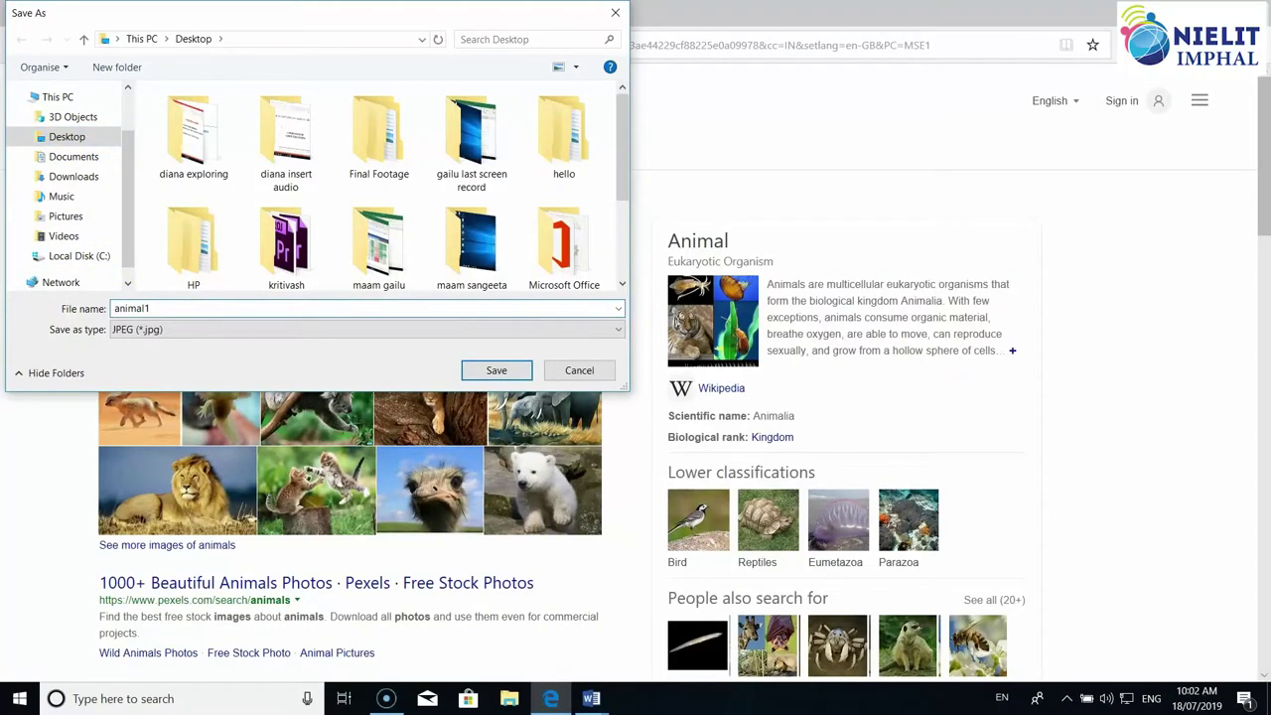
key("Return")
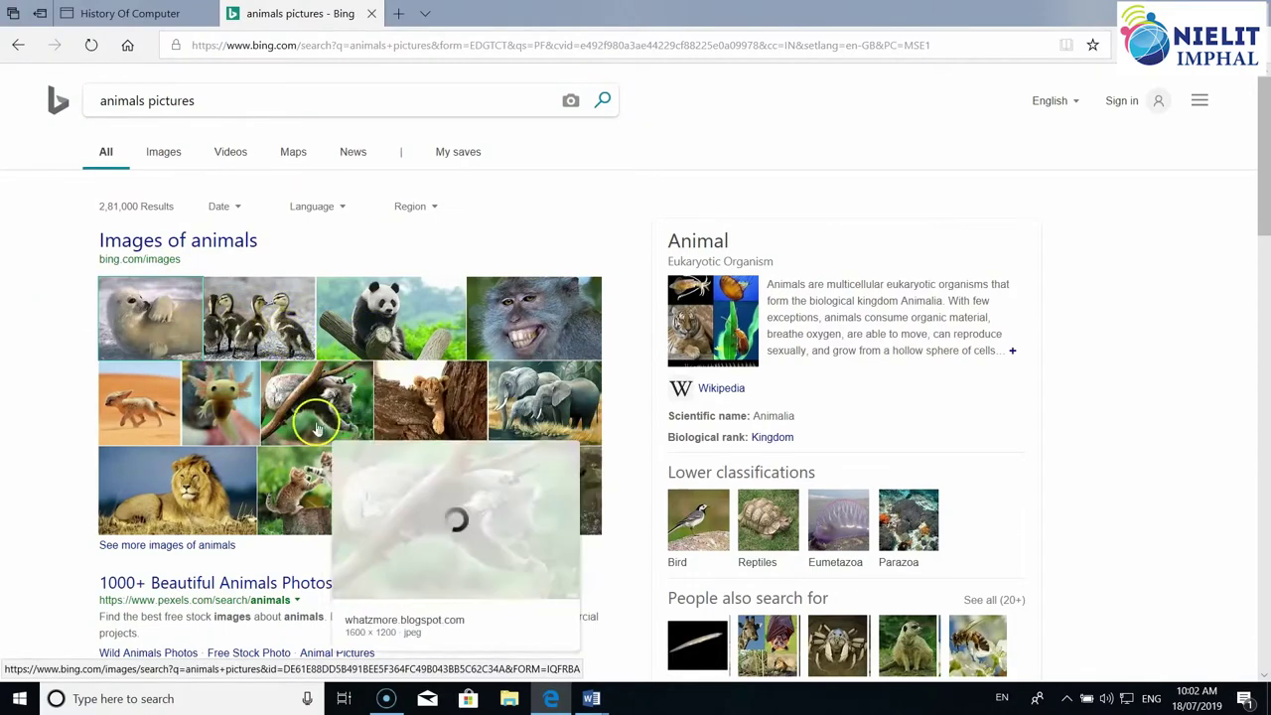
Save the second animal image to the Desktop as animal2.
right_click(213, 395)
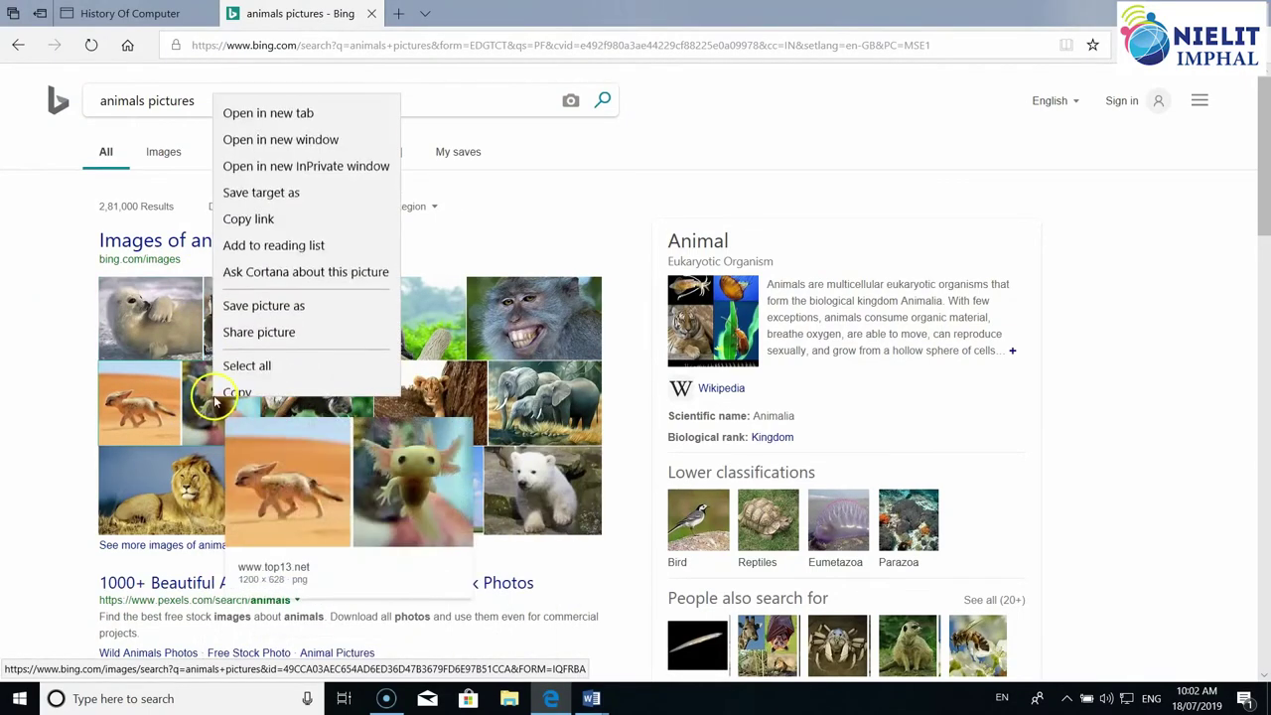
left_click(286, 293)
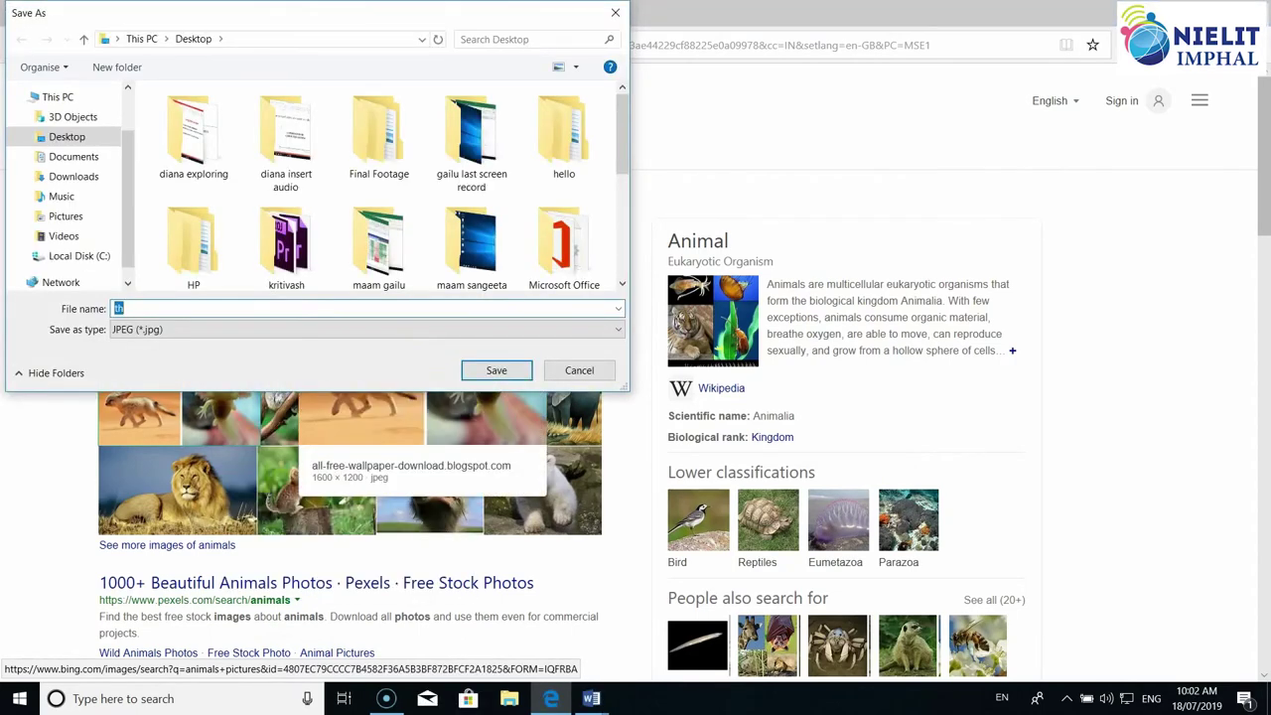
type("animal")
key("Return")
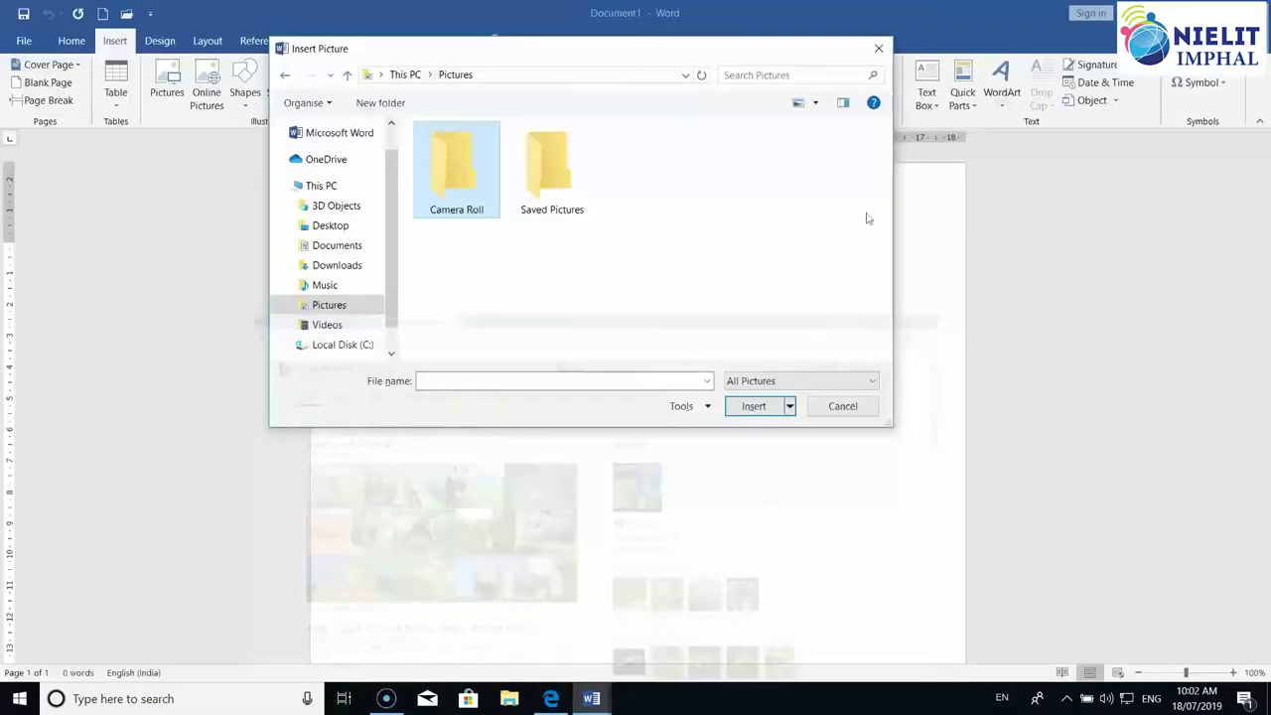
Insert the animal1 seal picture from the Desktop into the document.
left_click(331, 226)
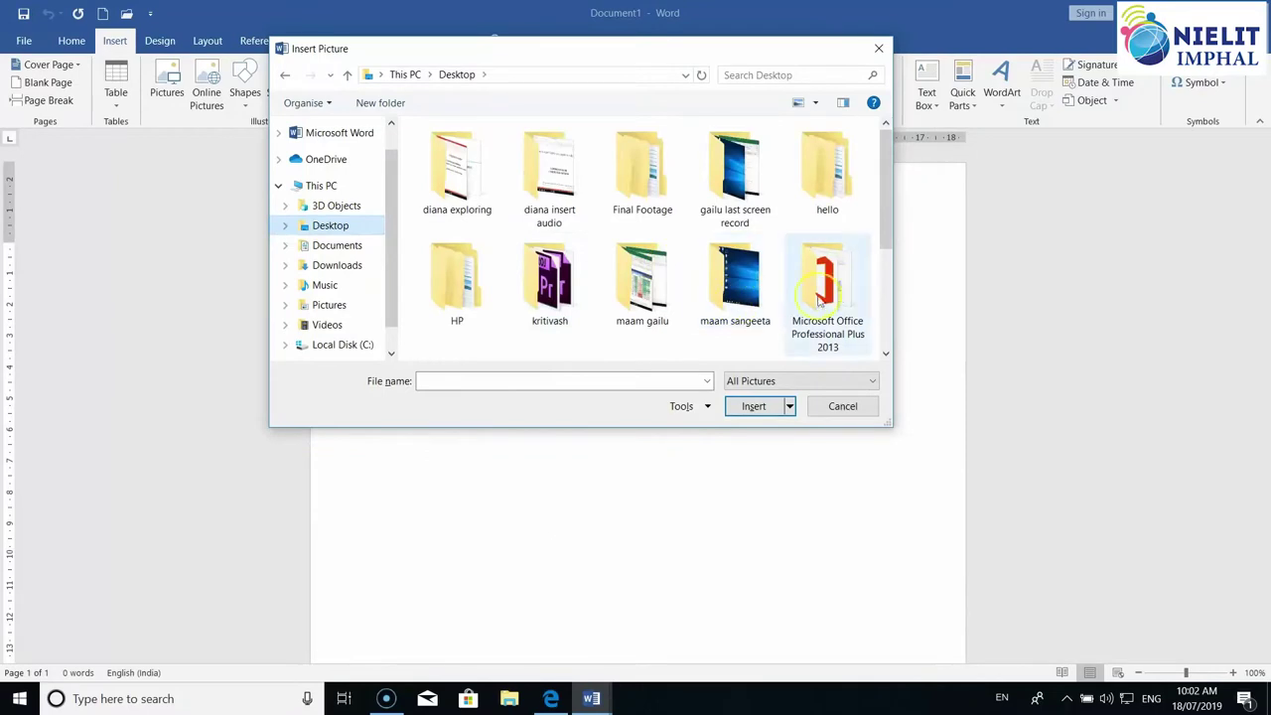
scroll(842, 300, "down", 2)
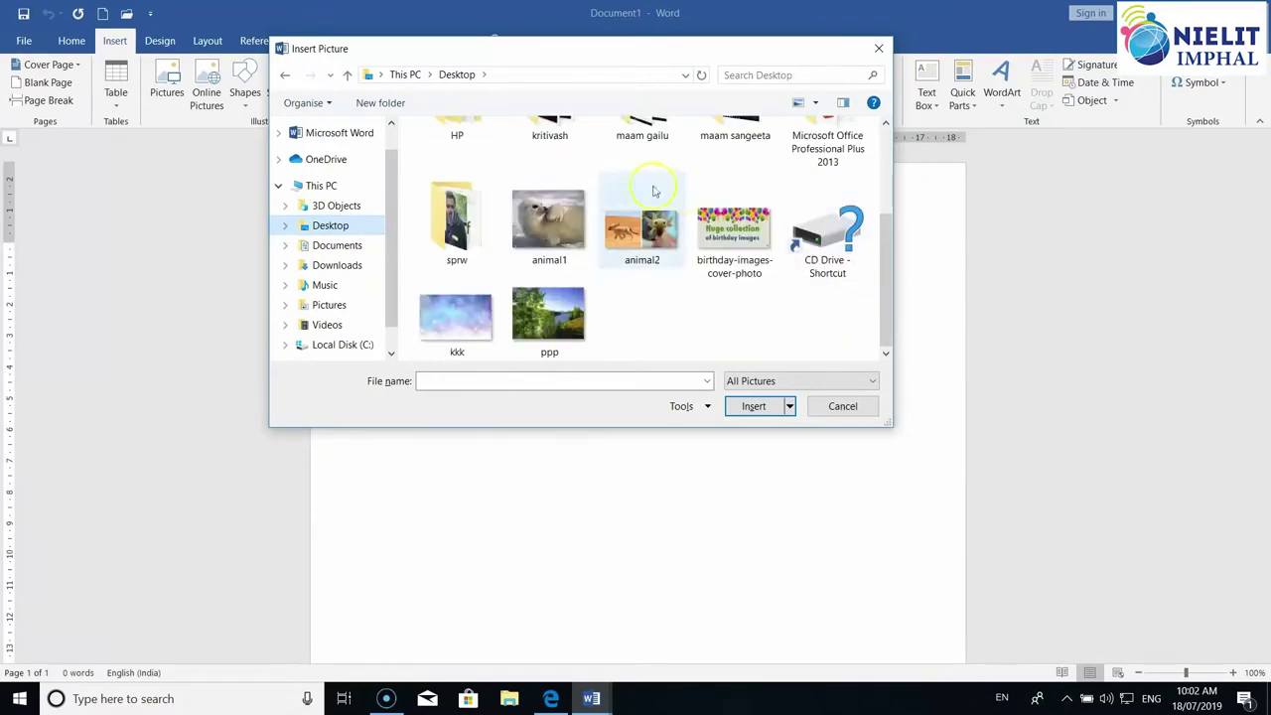
left_click(554, 224)
left_click(745, 406)
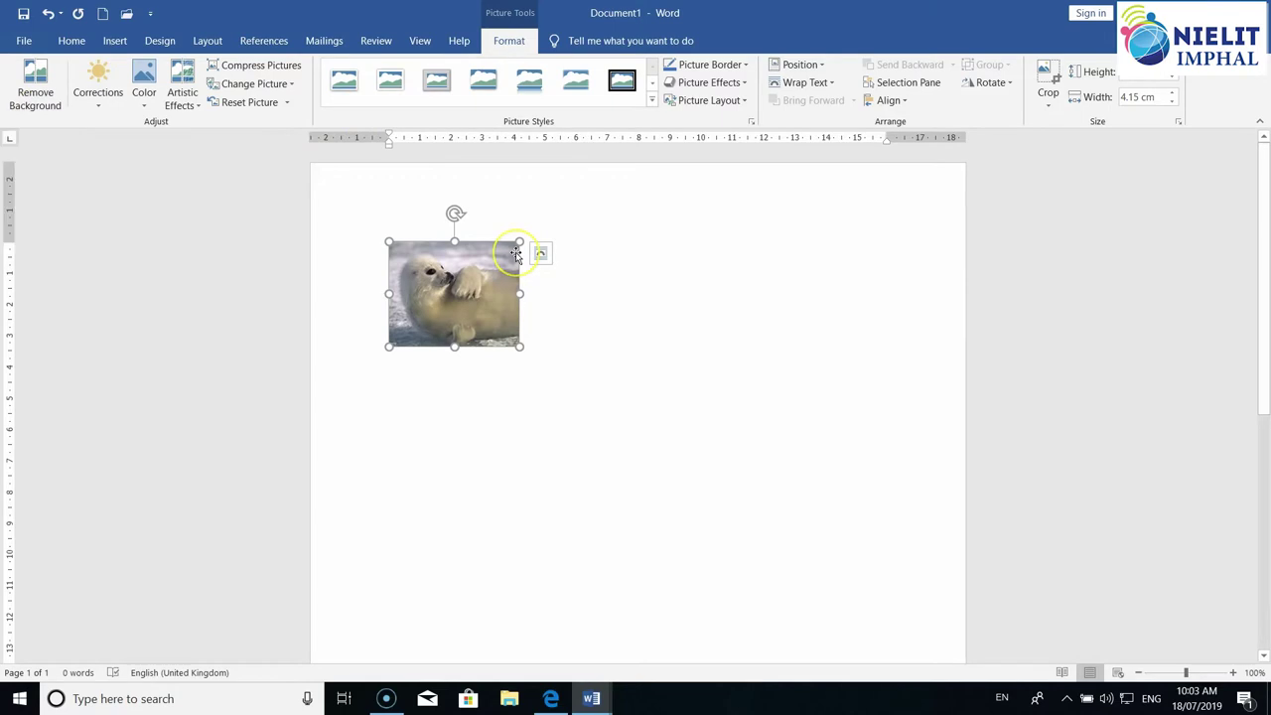
left_click(99, 100)
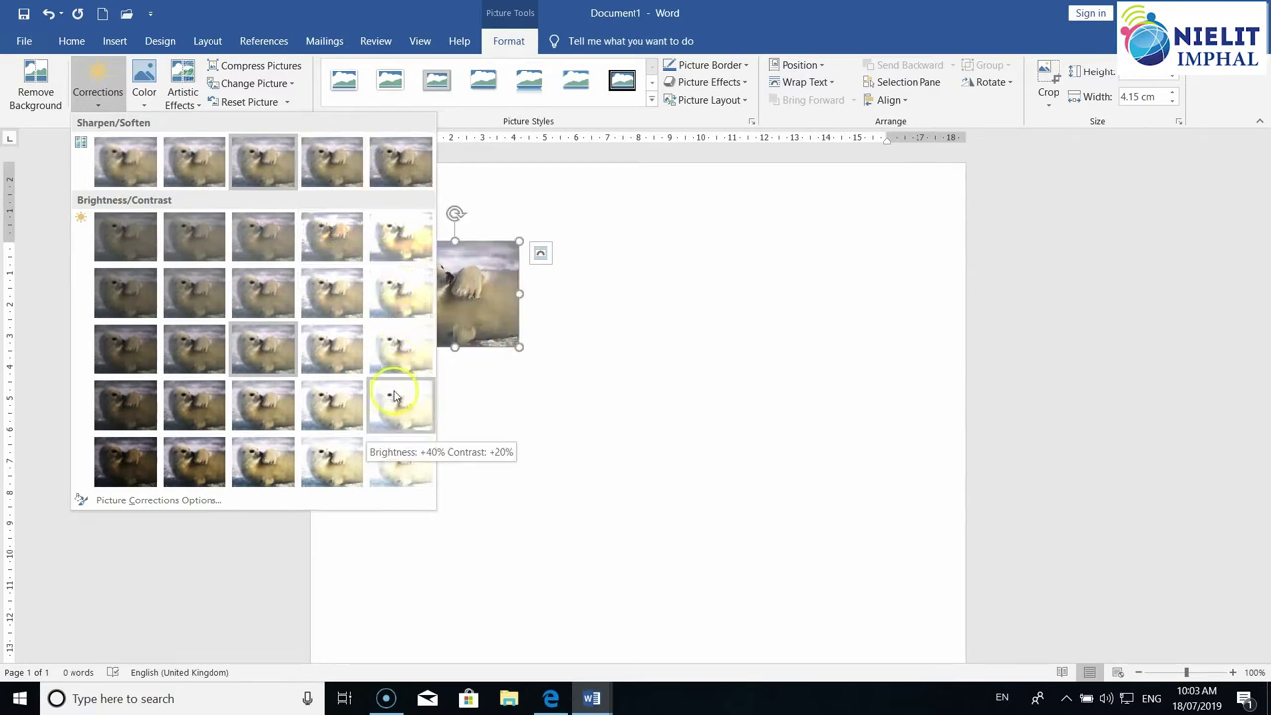
Darken the picture to -20% brightness and recolour it light gray.
left_click(205, 363)
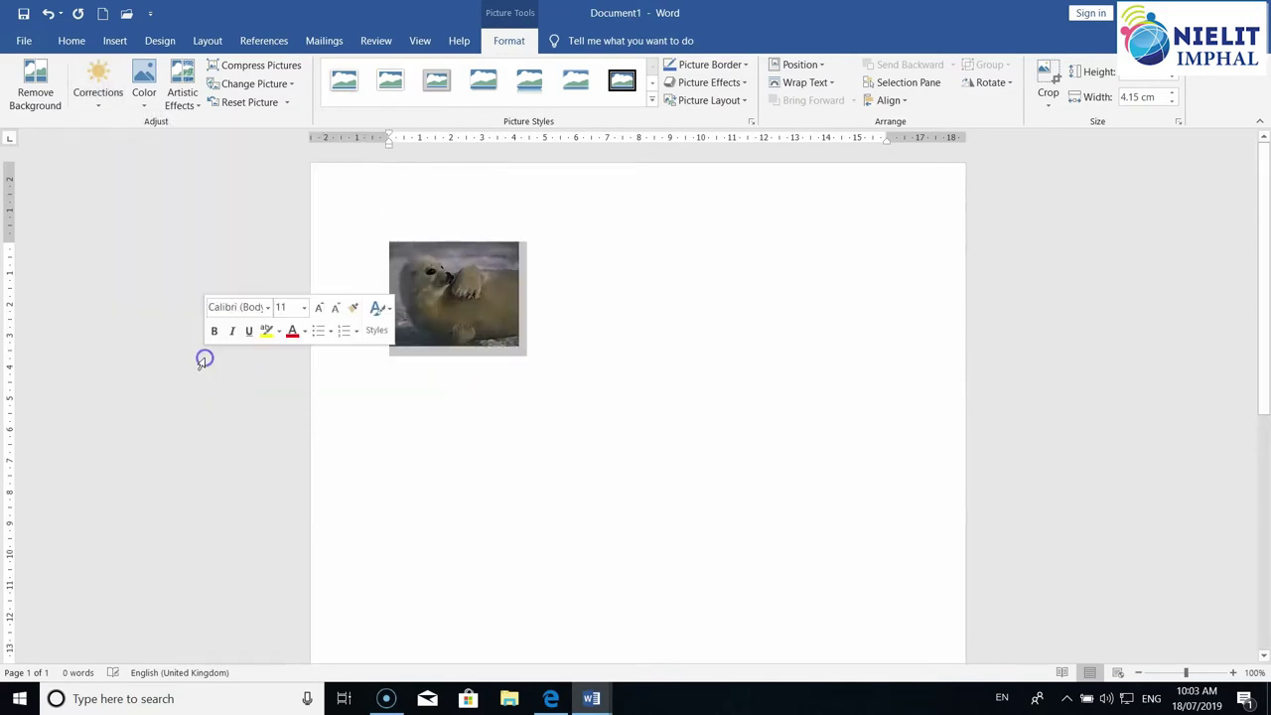
left_click(205, 360)
left_click(485, 318)
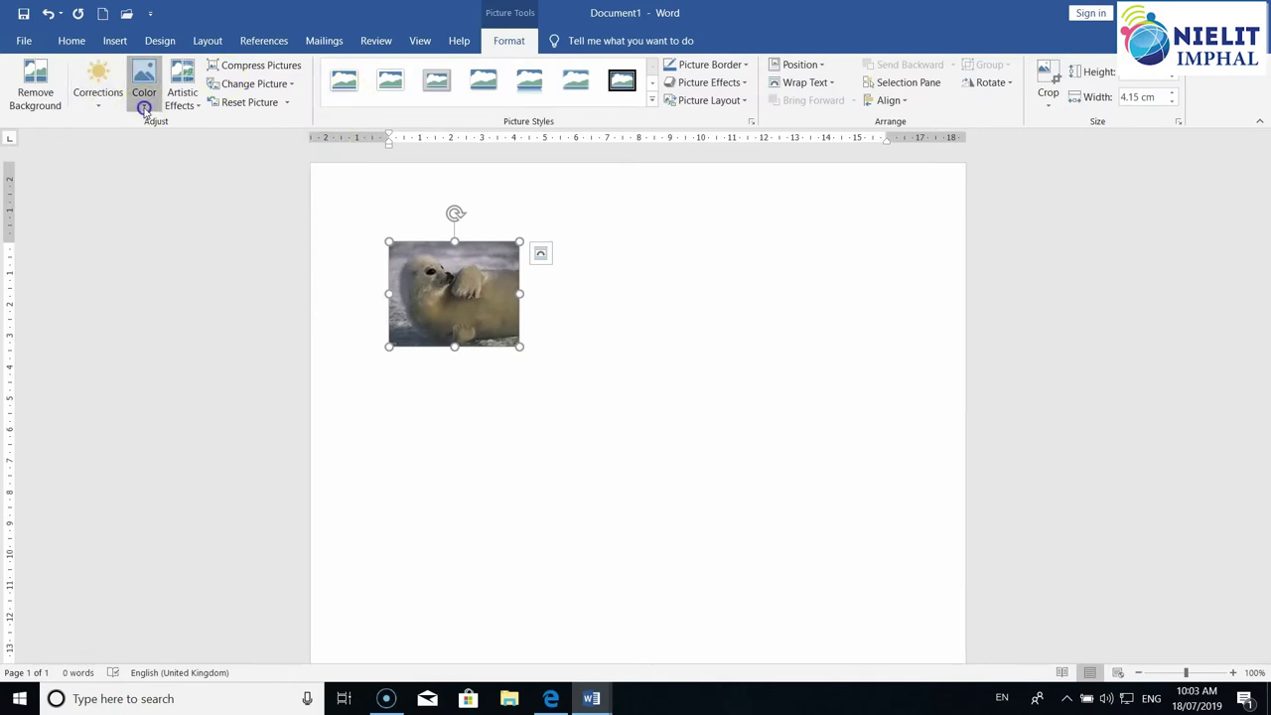
left_click(144, 105)
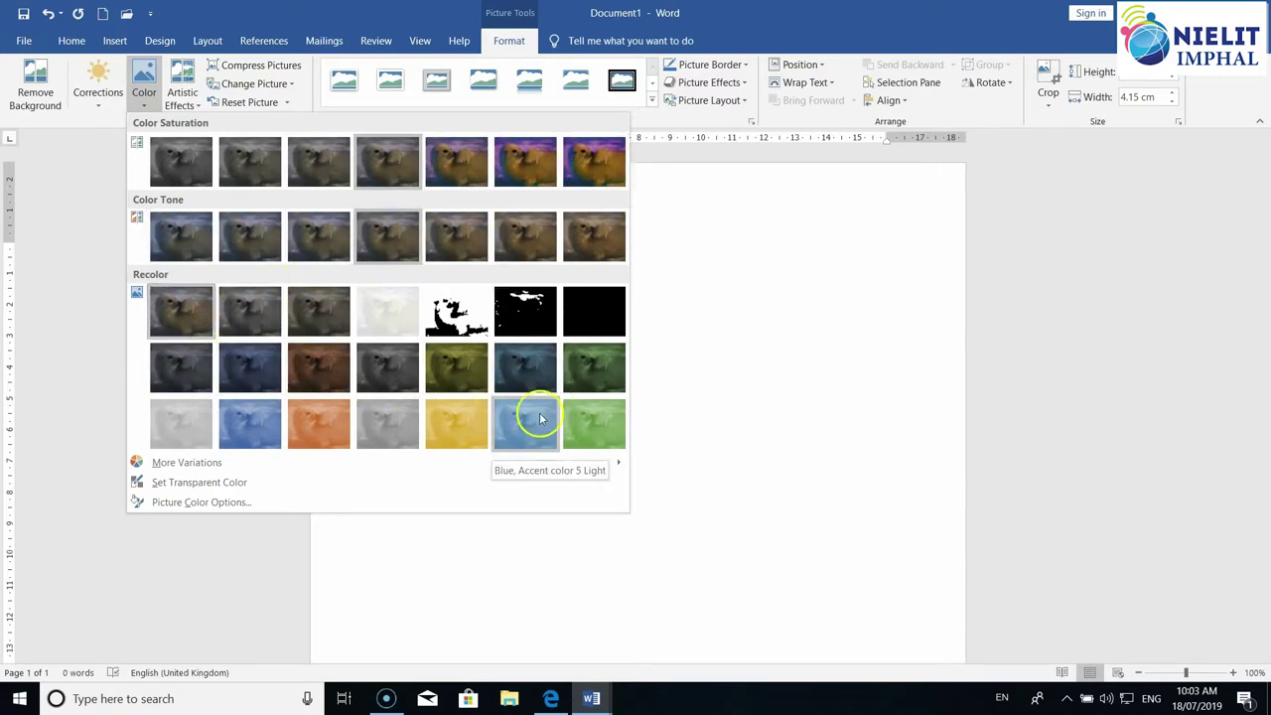
left_click(394, 427)
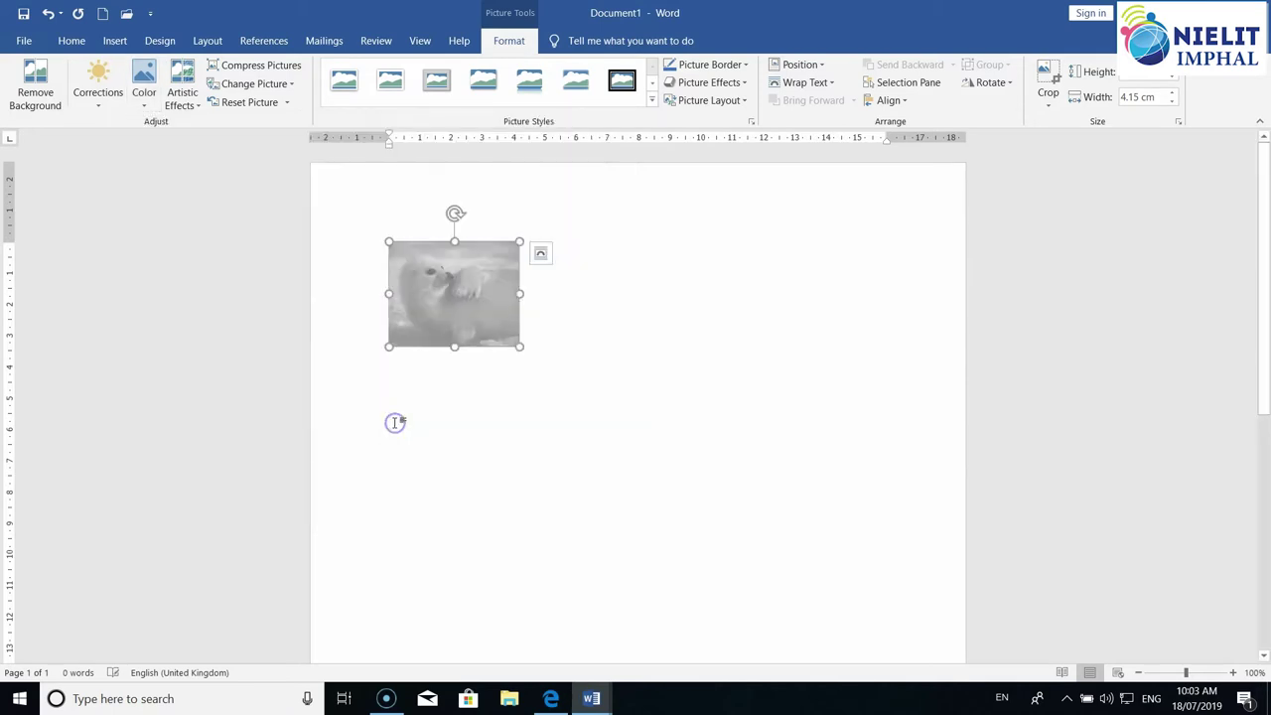
Apply a different artistic effect and open the Artistic Effects Options.
left_click(198, 106)
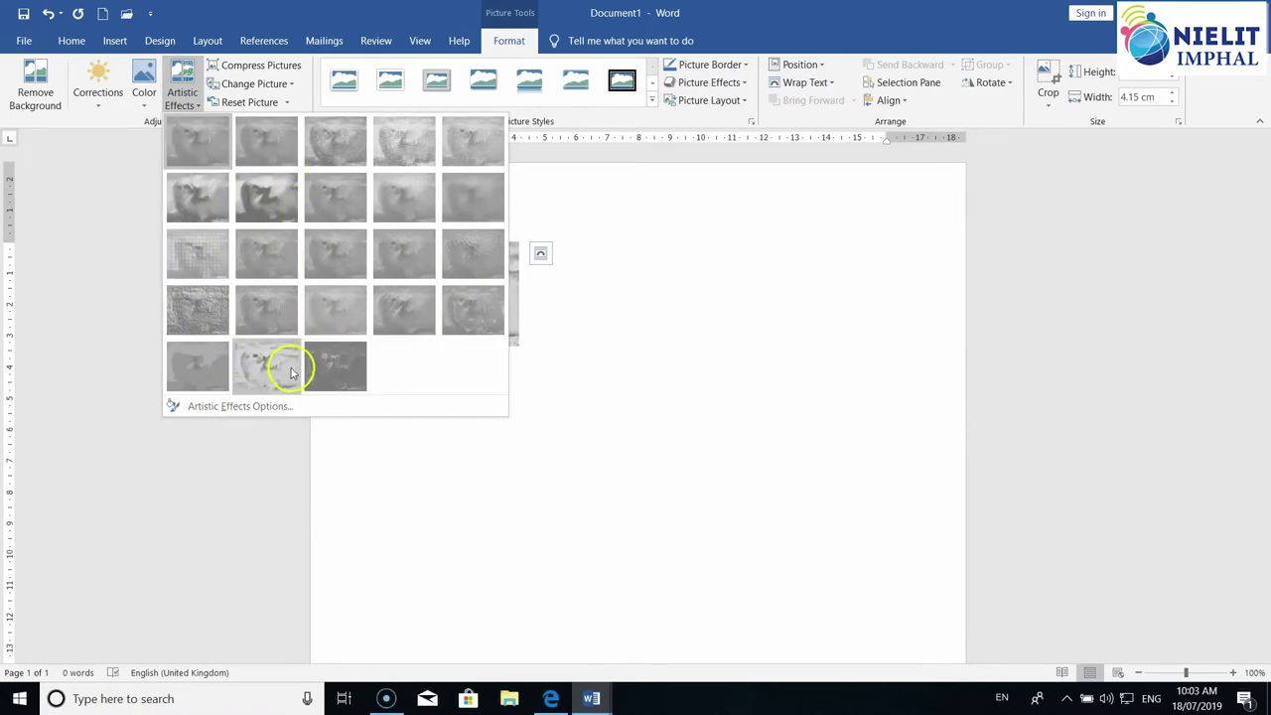
left_click(199, 195)
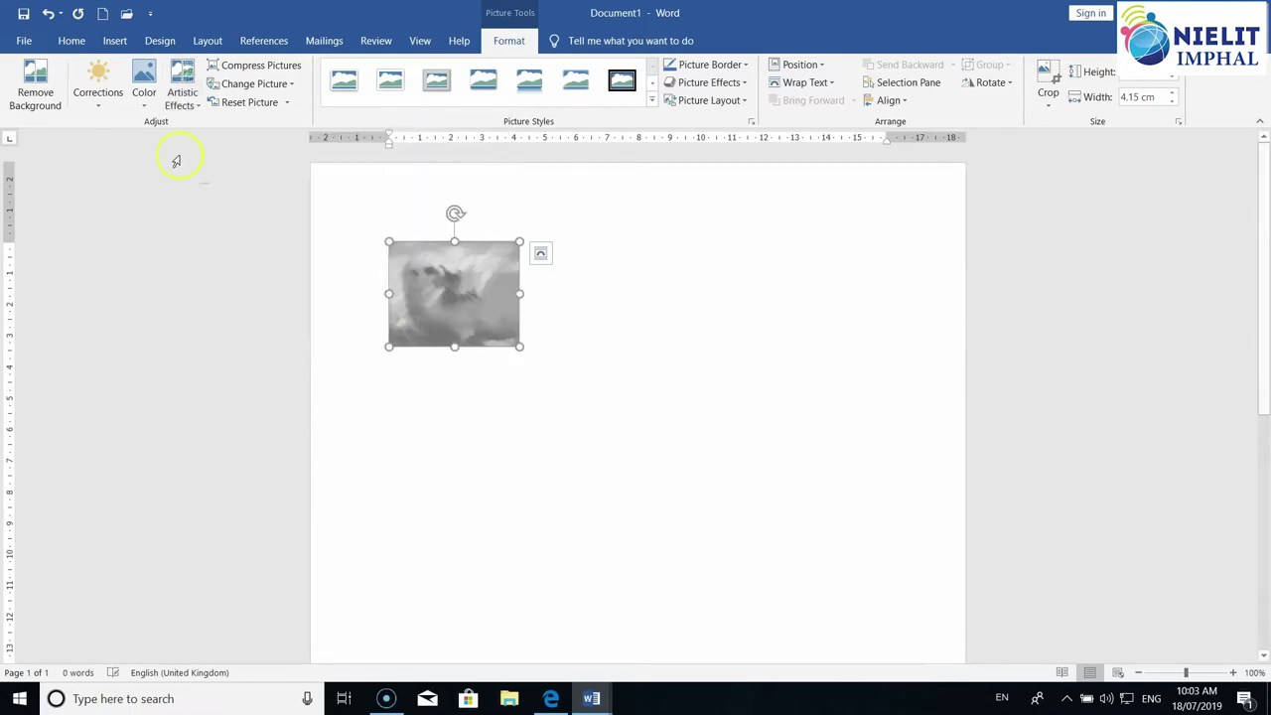
left_click(183, 97)
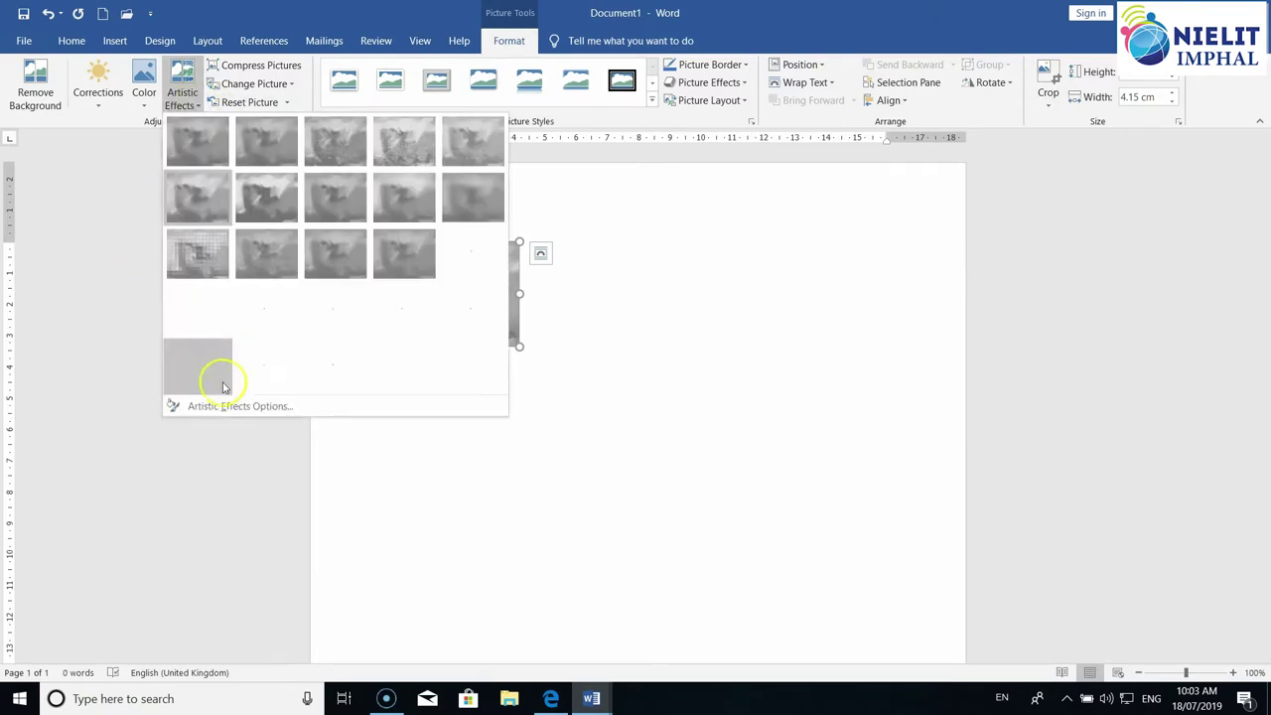
left_click(230, 407)
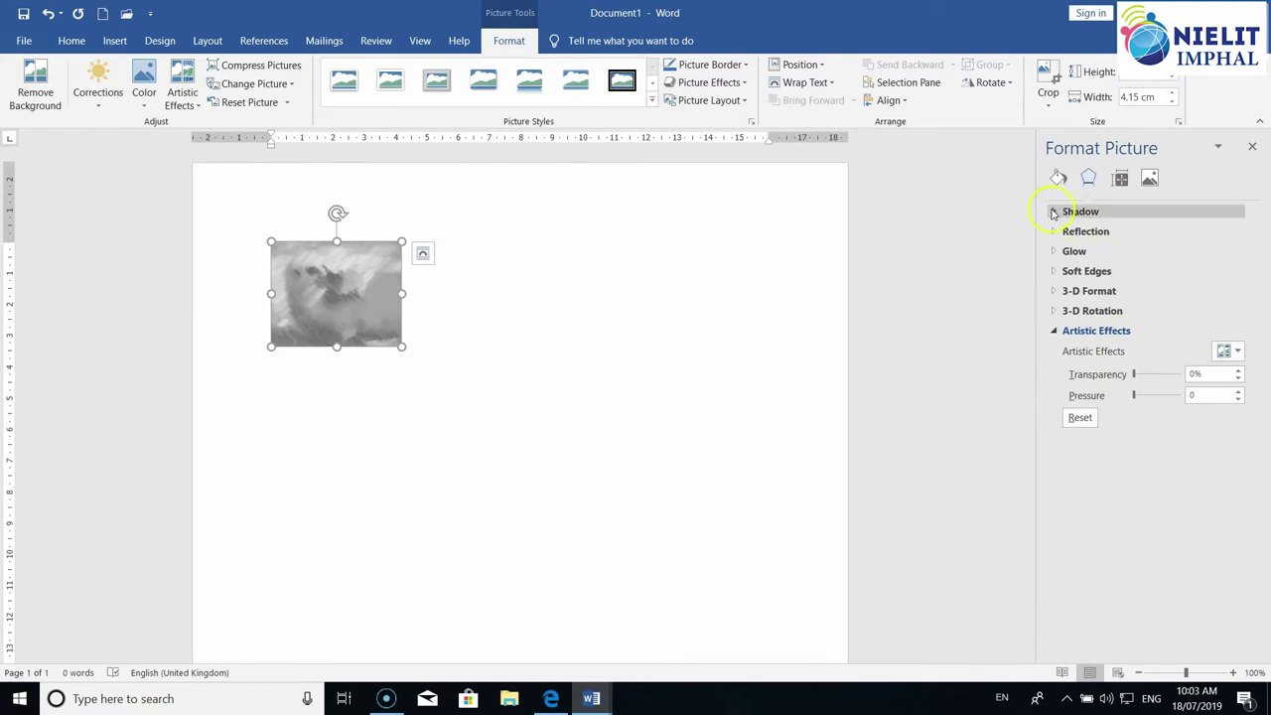
Give the picture a red perspective shadow preset.
left_click(1058, 210)
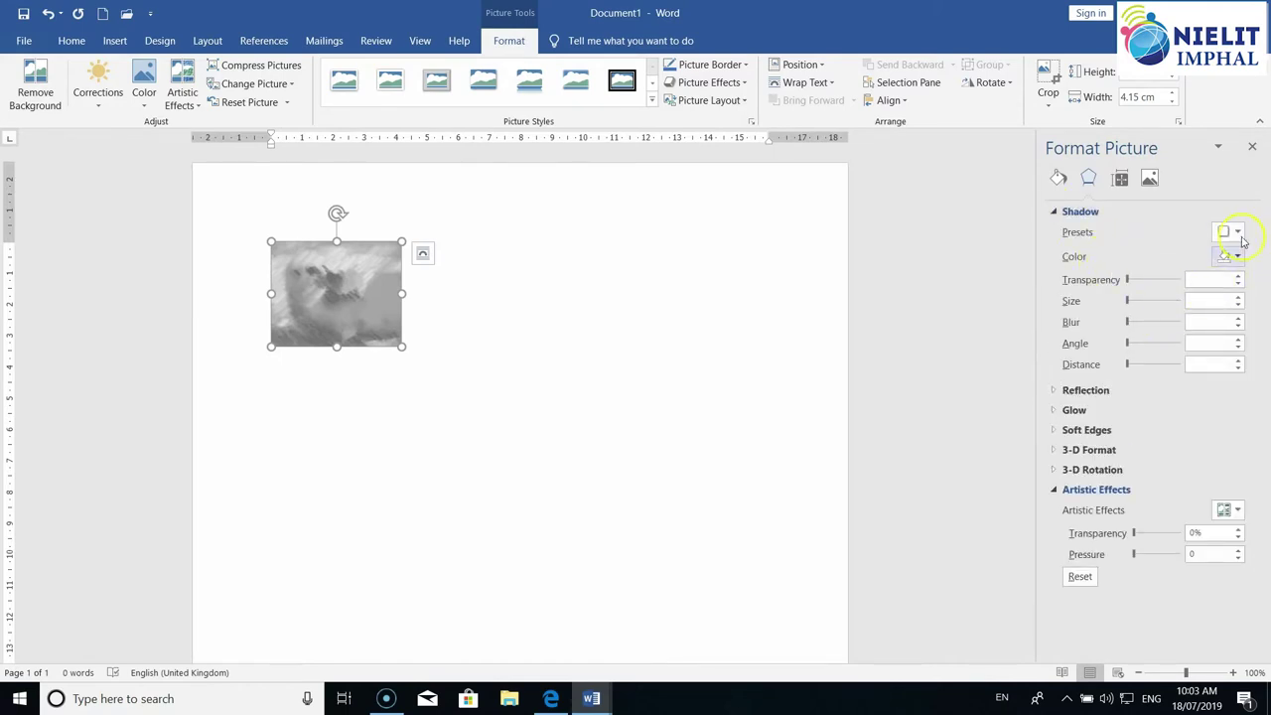
left_click(1231, 232)
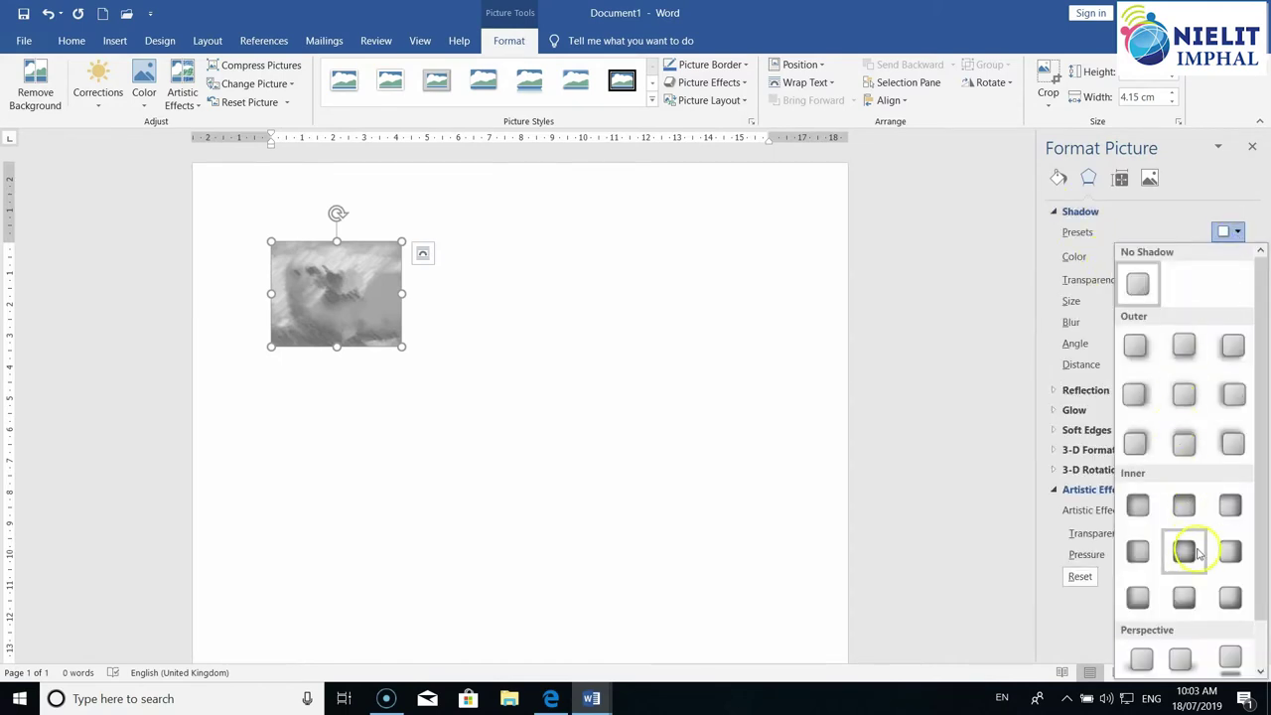
scroll(1202, 647, "down", 1)
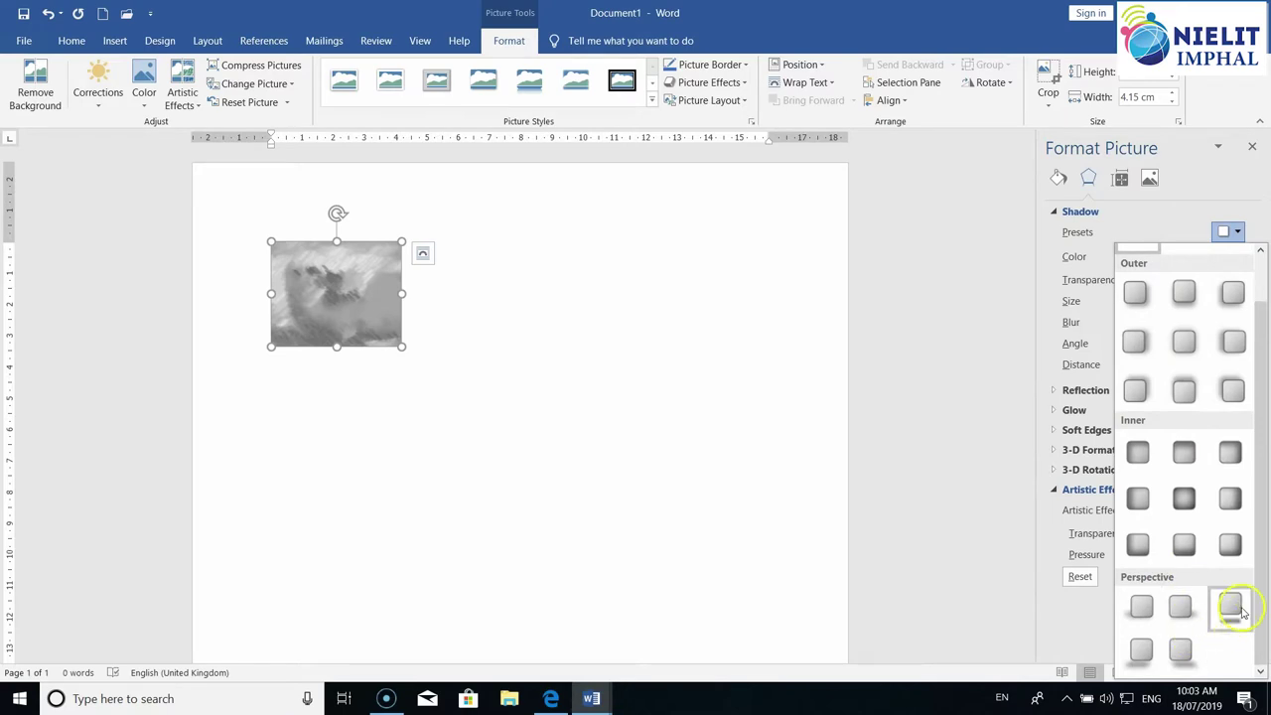
left_click(1242, 613)
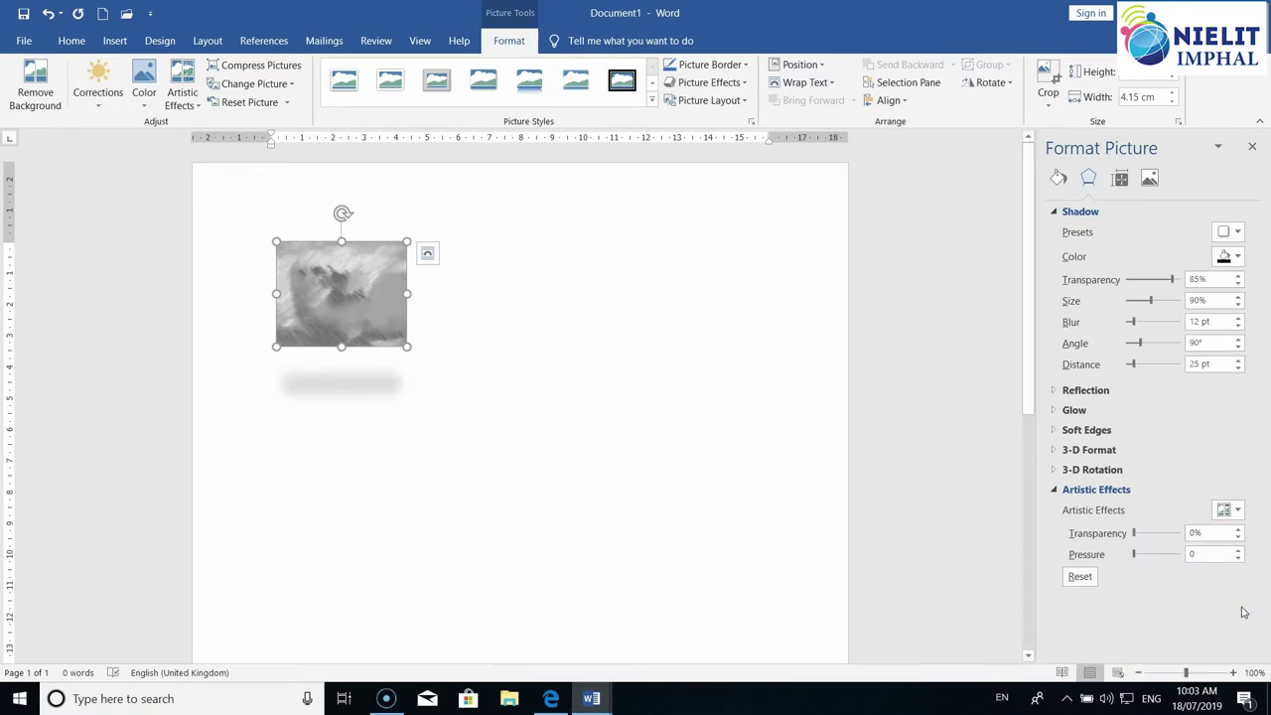
left_click(1232, 256)
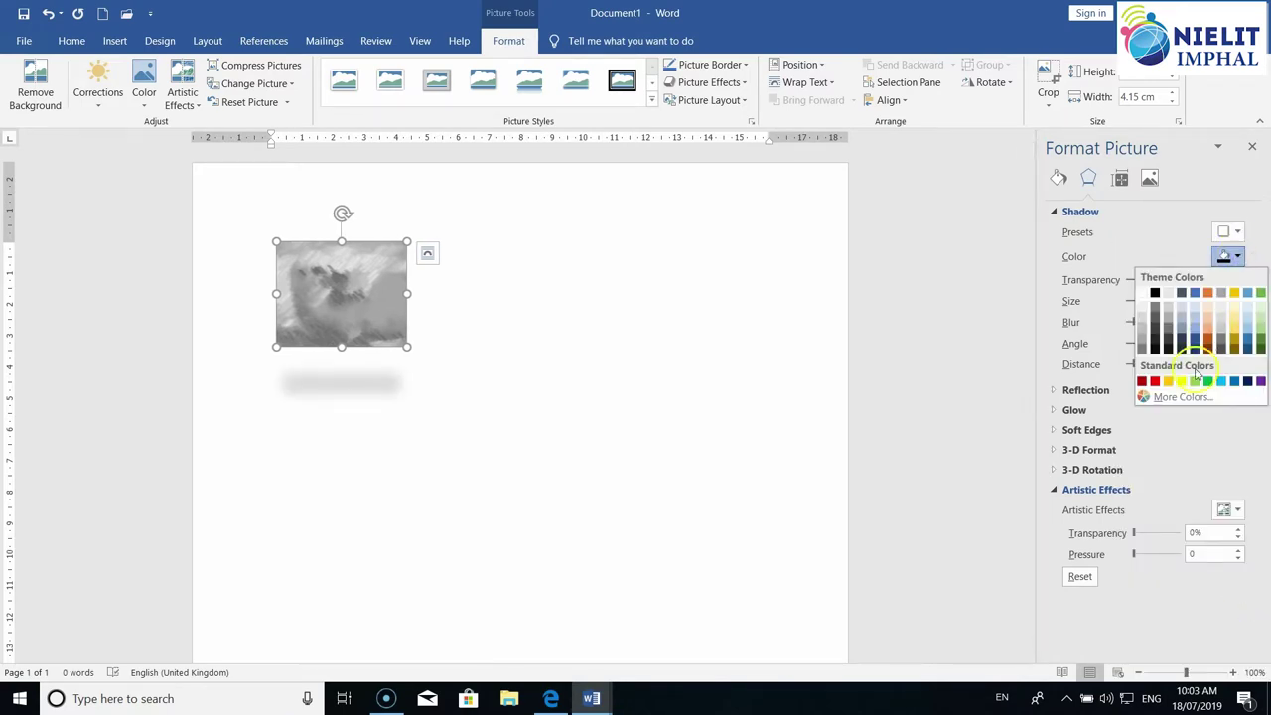
left_click(1159, 384)
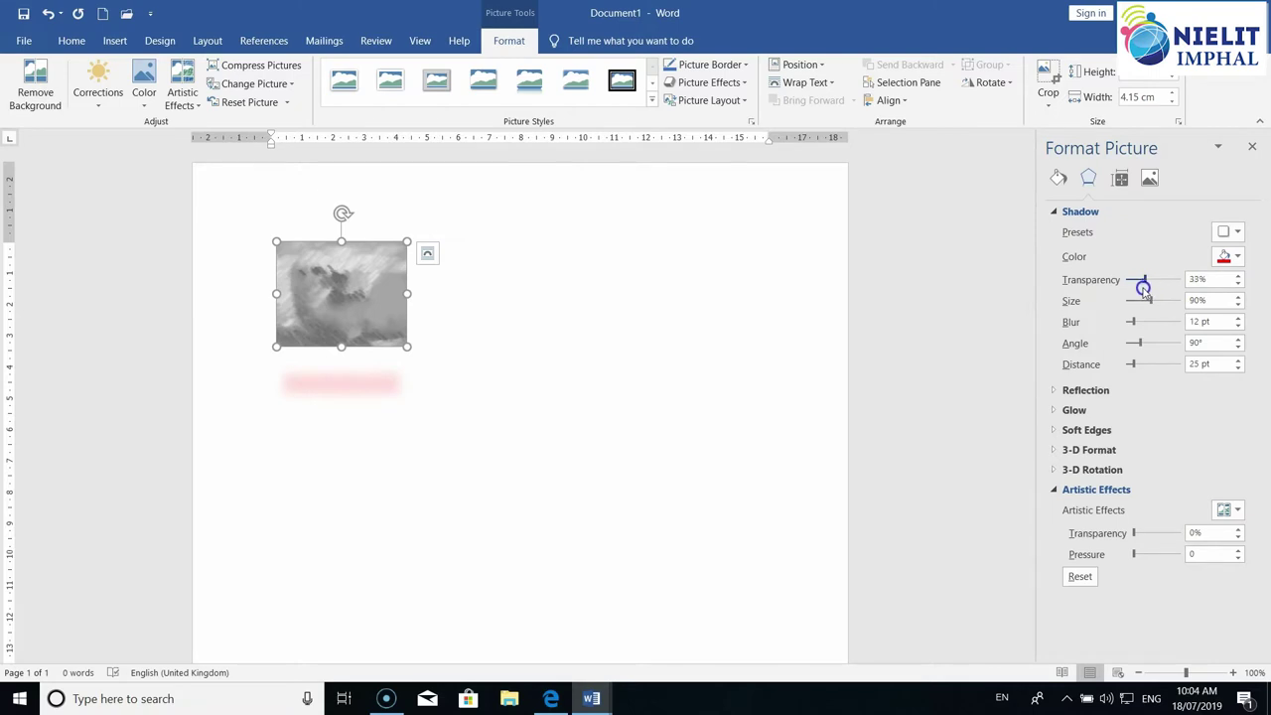
Set the shadow to 24% transparency, 130% size, 29 pt blur, 270° angle, 2 pt distance.
left_click_drag(1135, 288, 1140, 283)
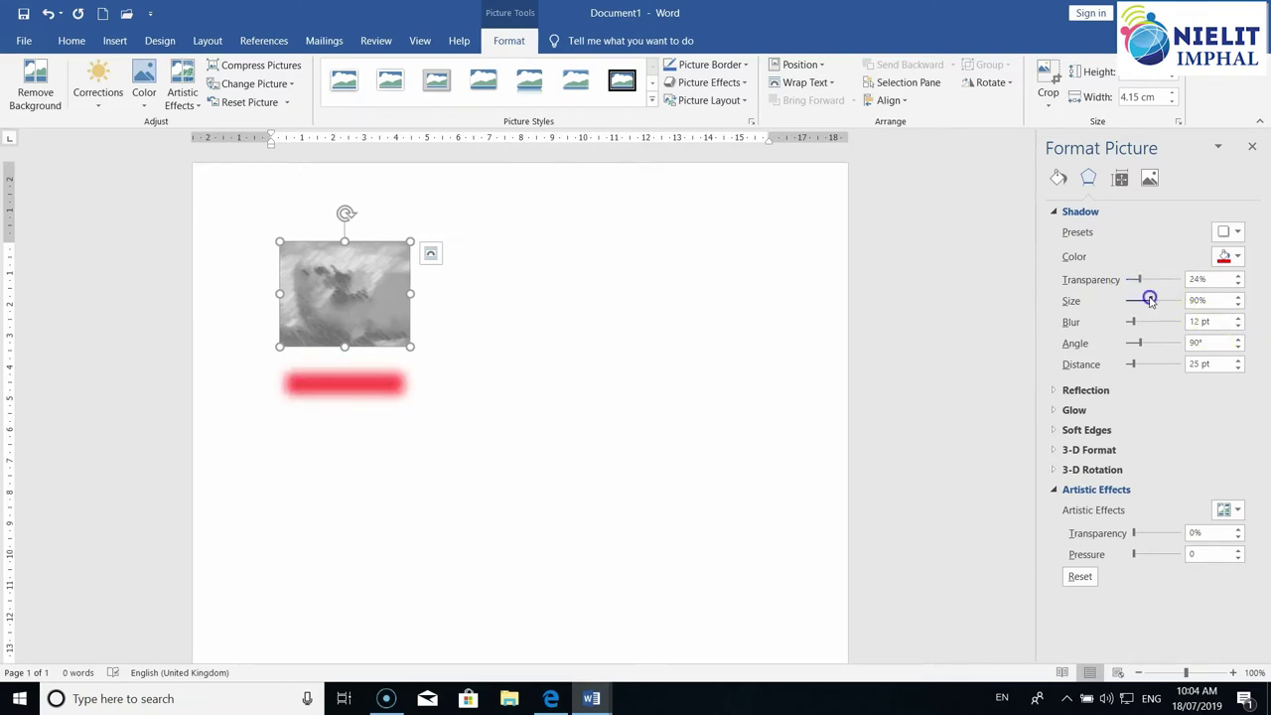
left_click_drag(1167, 300, 1143, 322)
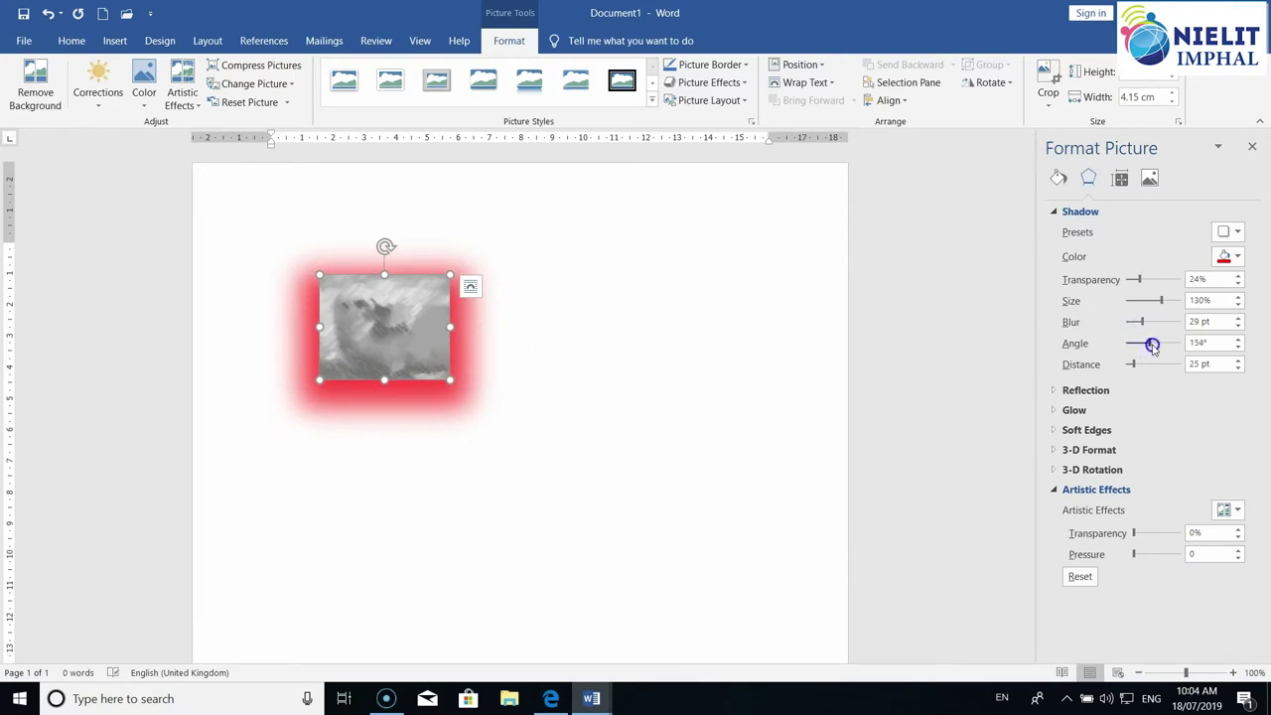
left_click_drag(1152, 345, 1166, 346)
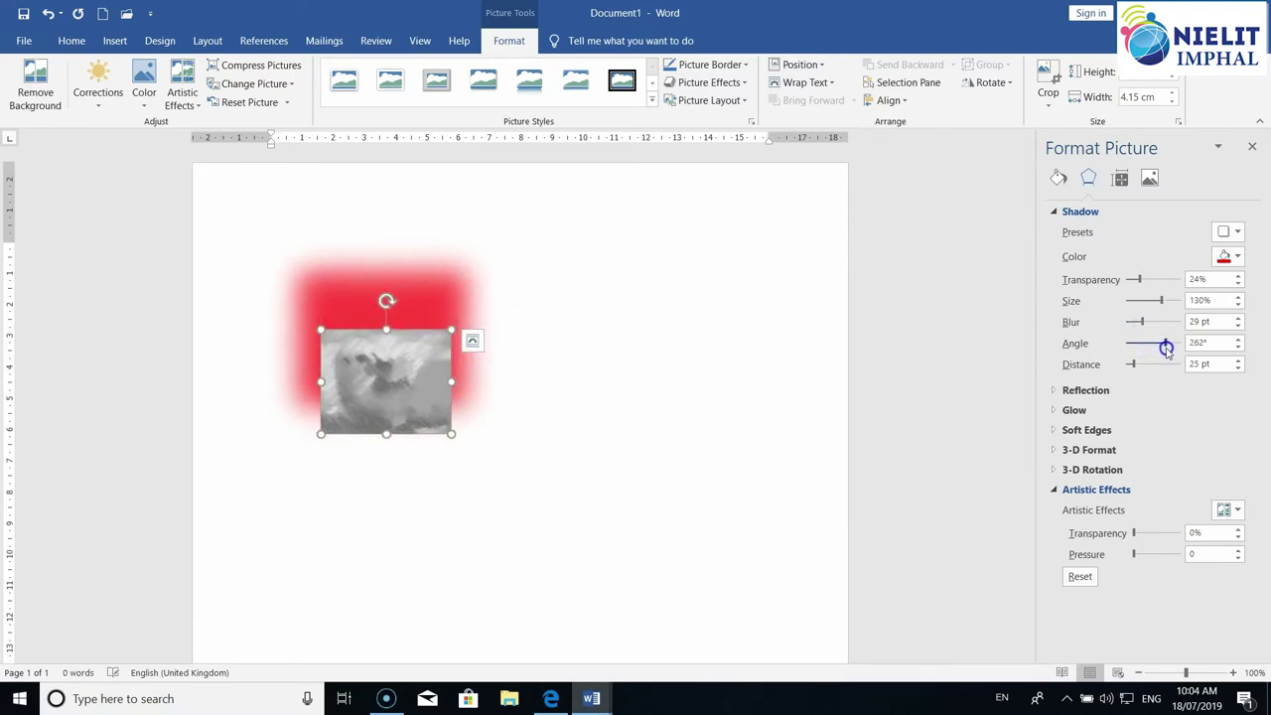
left_click_drag(1167, 347, 1129, 378)
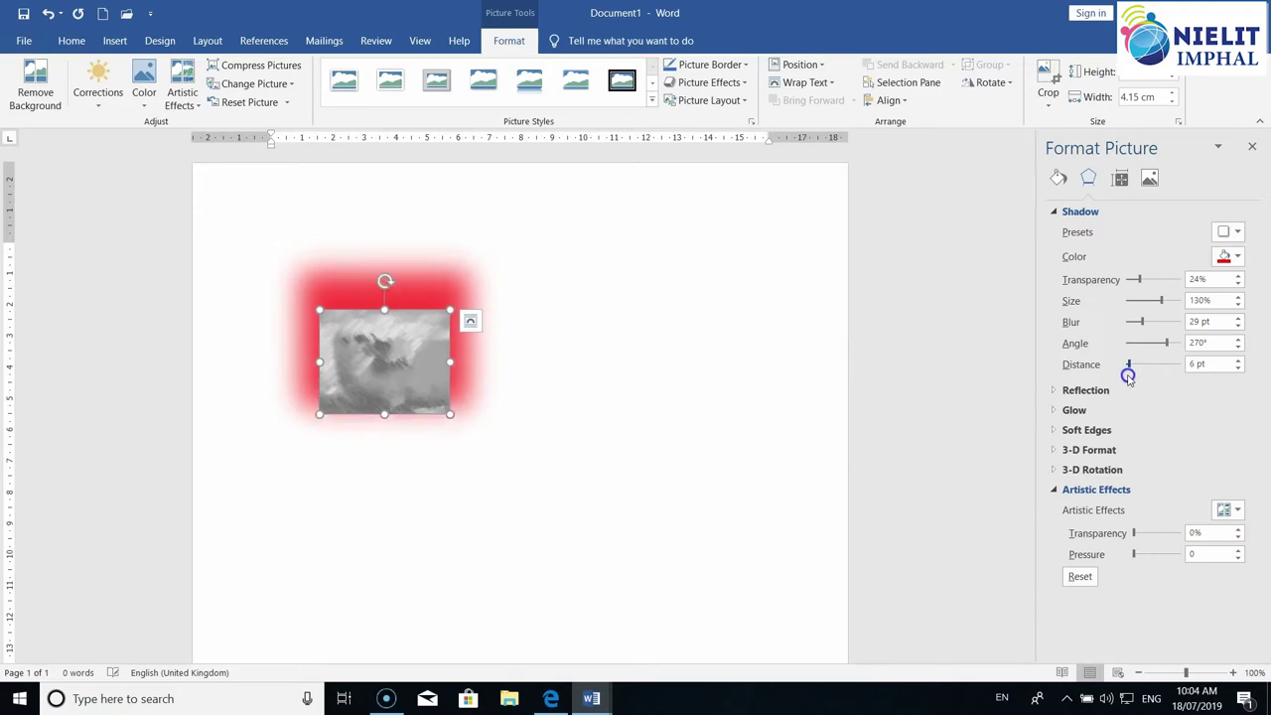
left_click(1061, 212)
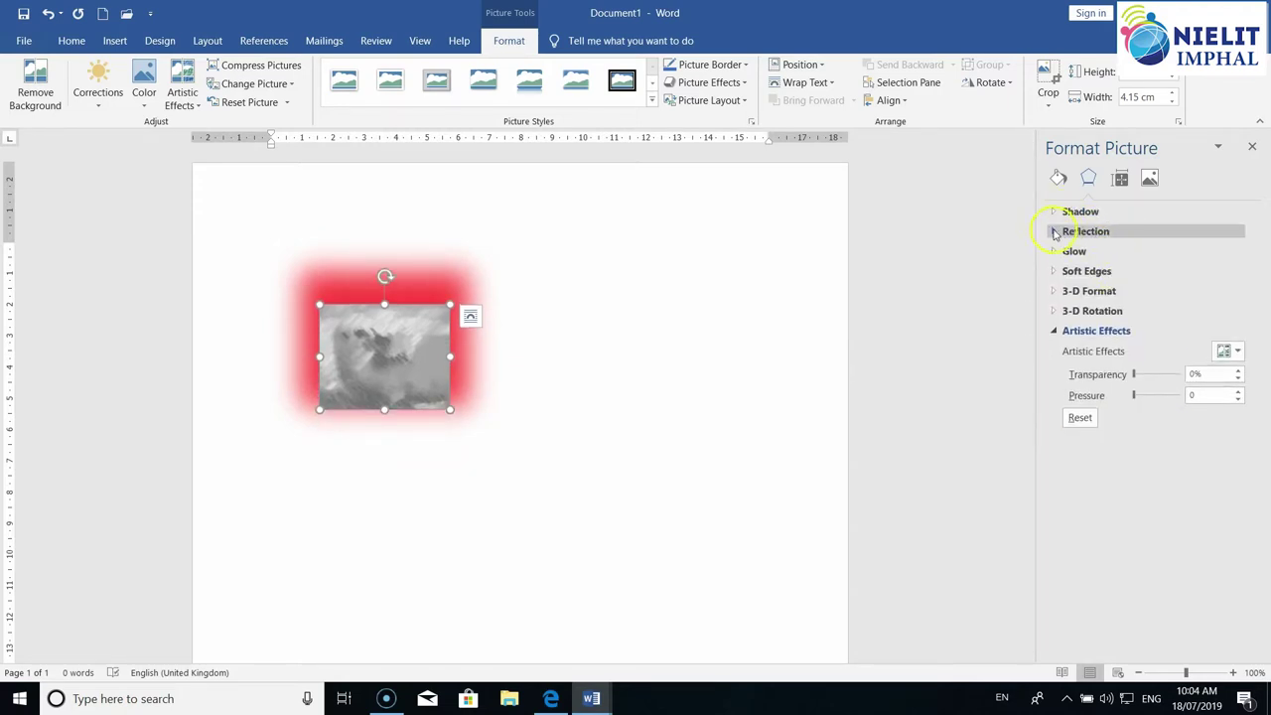
left_click(1053, 232)
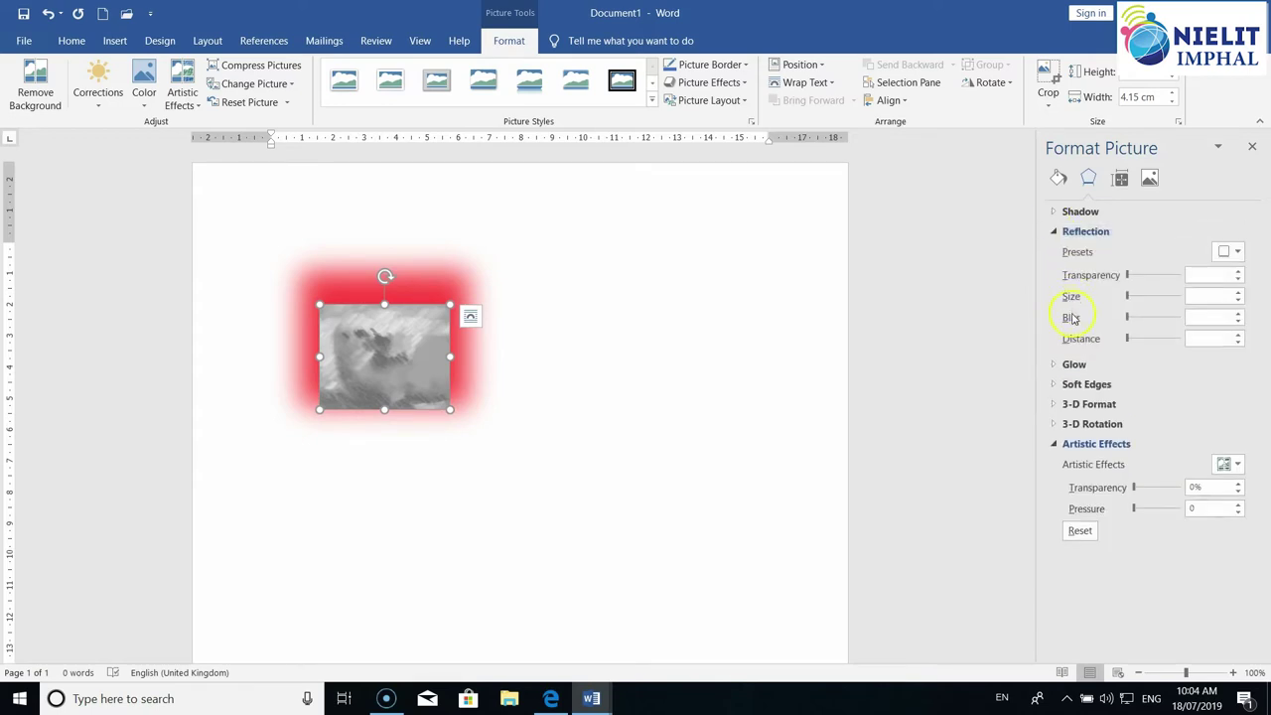
left_click(1057, 234)
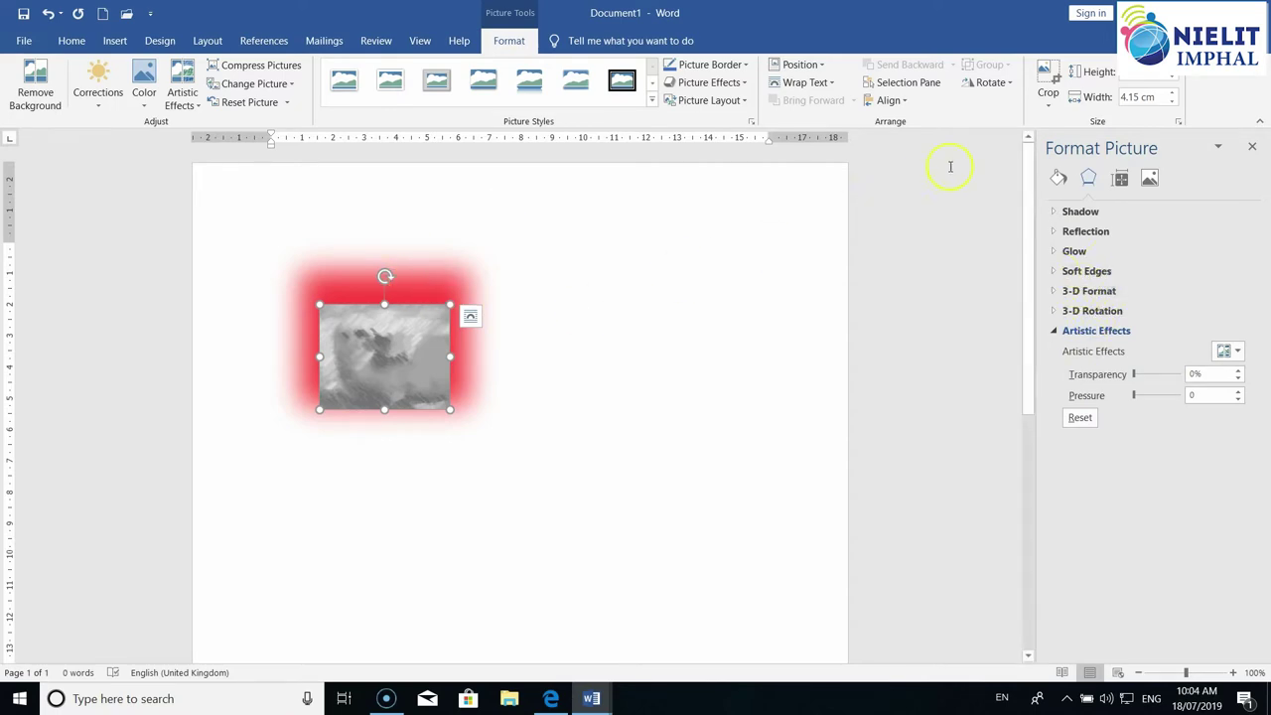
Swap the seal picture for animal2 from the Desktop using Change Picture.
left_click(1252, 147)
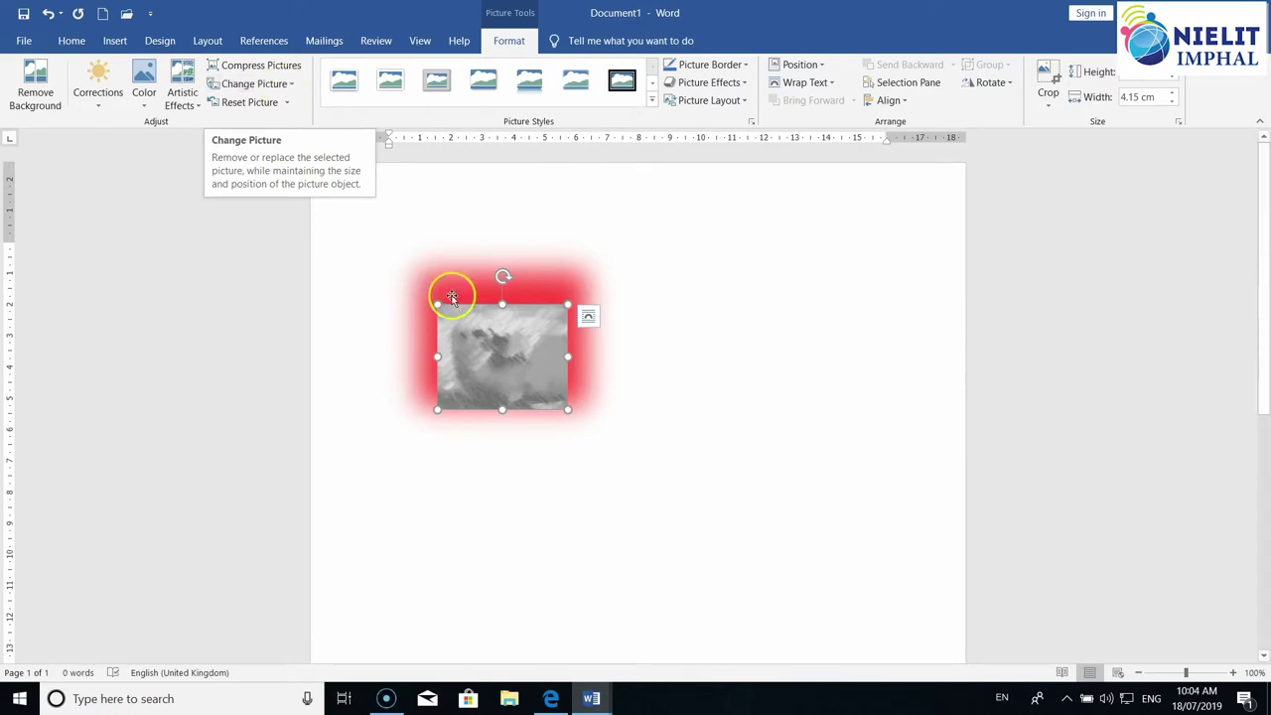
left_click(293, 86)
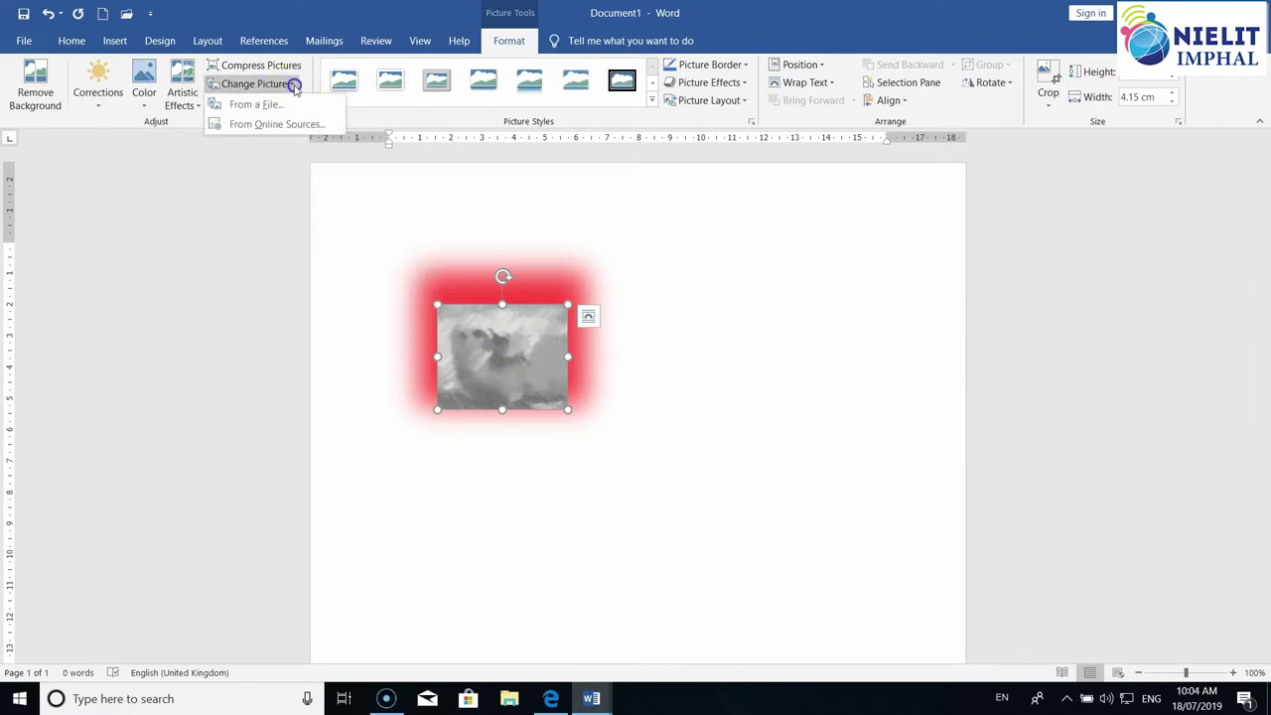
left_click(258, 109)
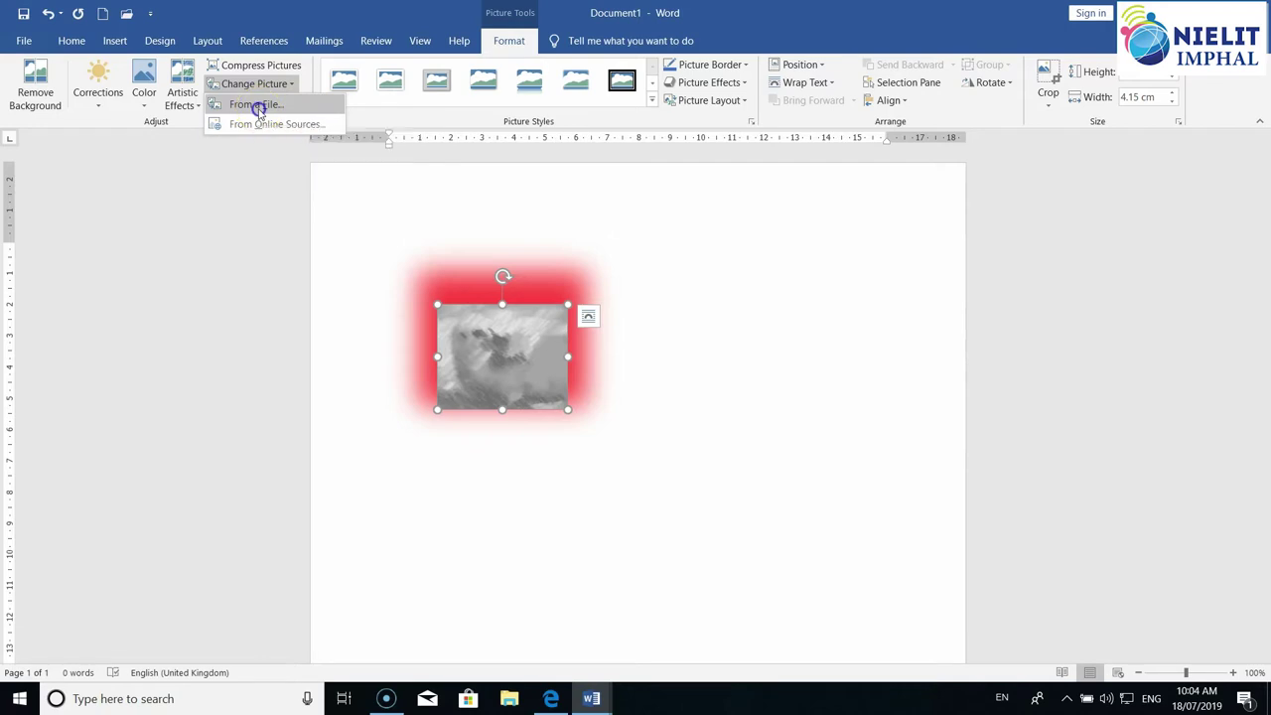
left_click(257, 105)
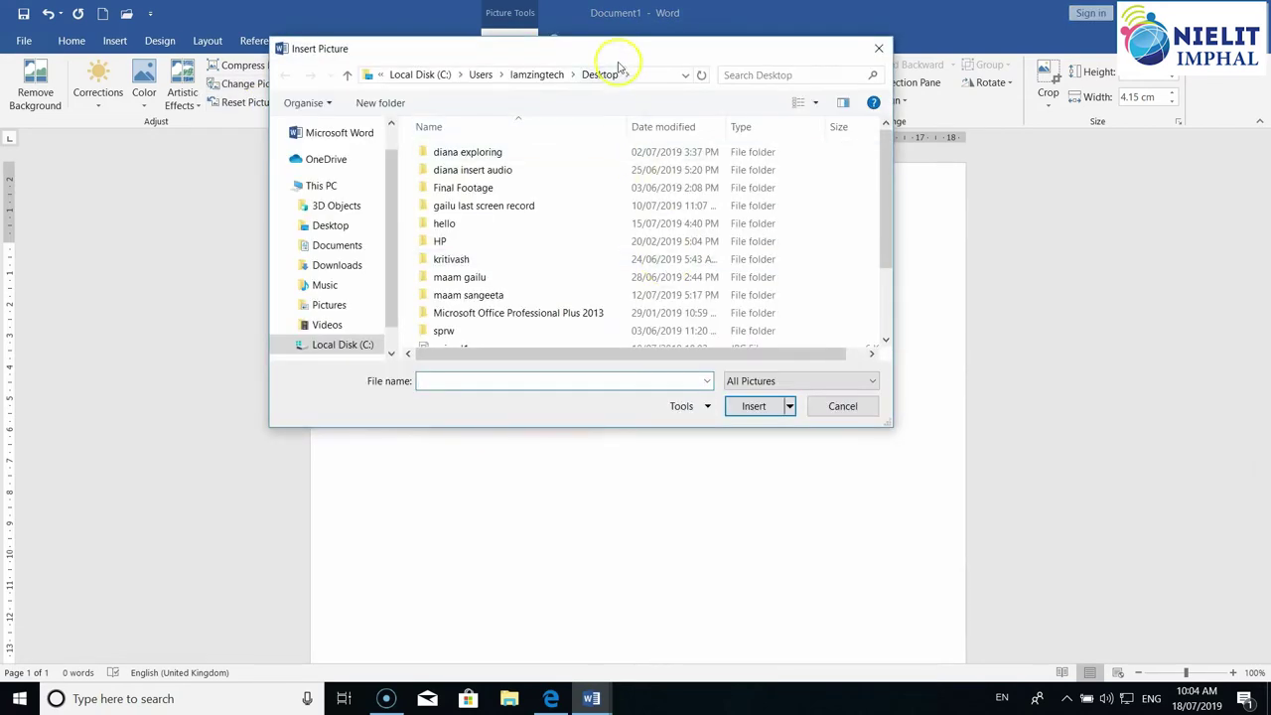
left_click_drag(619, 48, 798, 41)
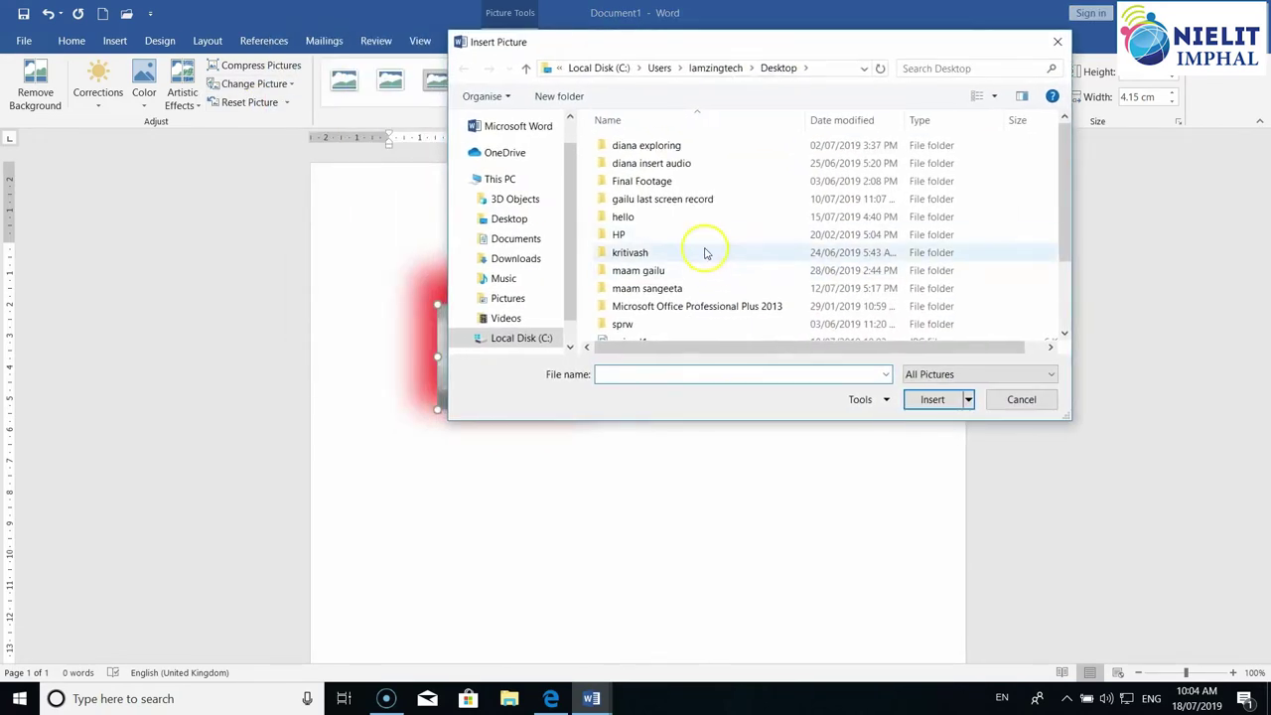
left_click(517, 221)
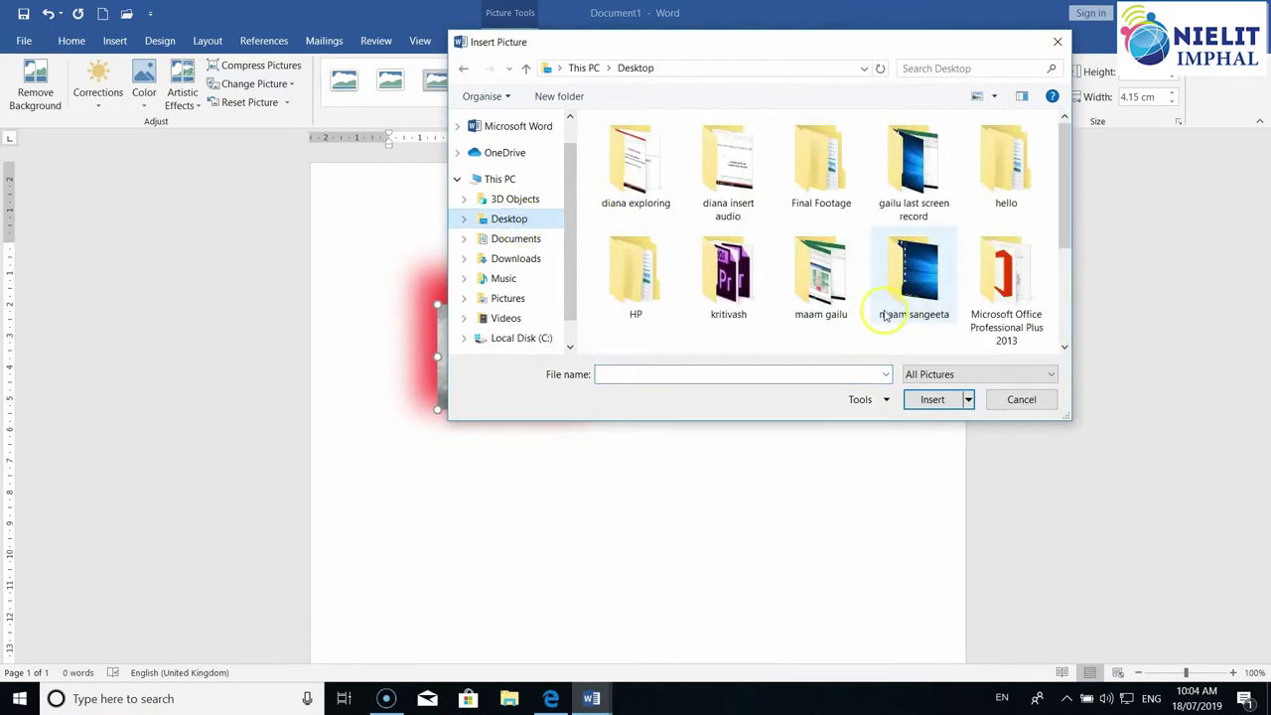
scroll(849, 320, "down", 2)
left_click(844, 248)
left_click(932, 400)
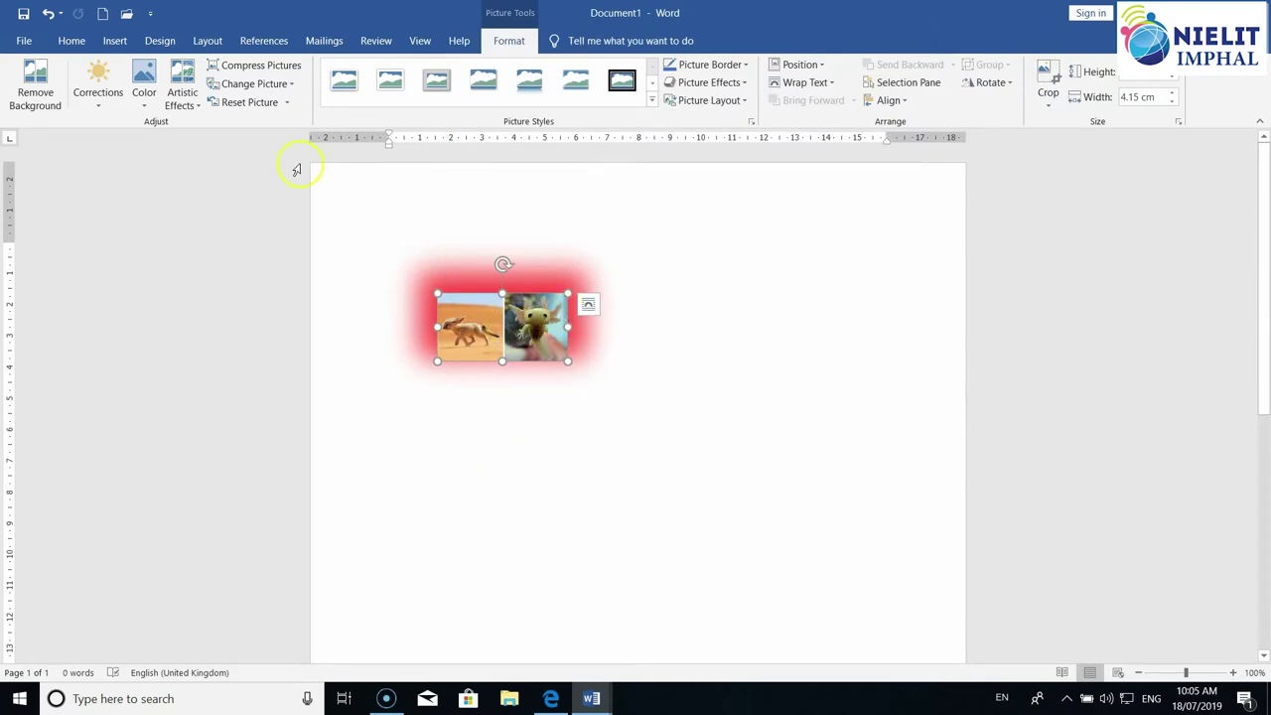
left_click(288, 102)
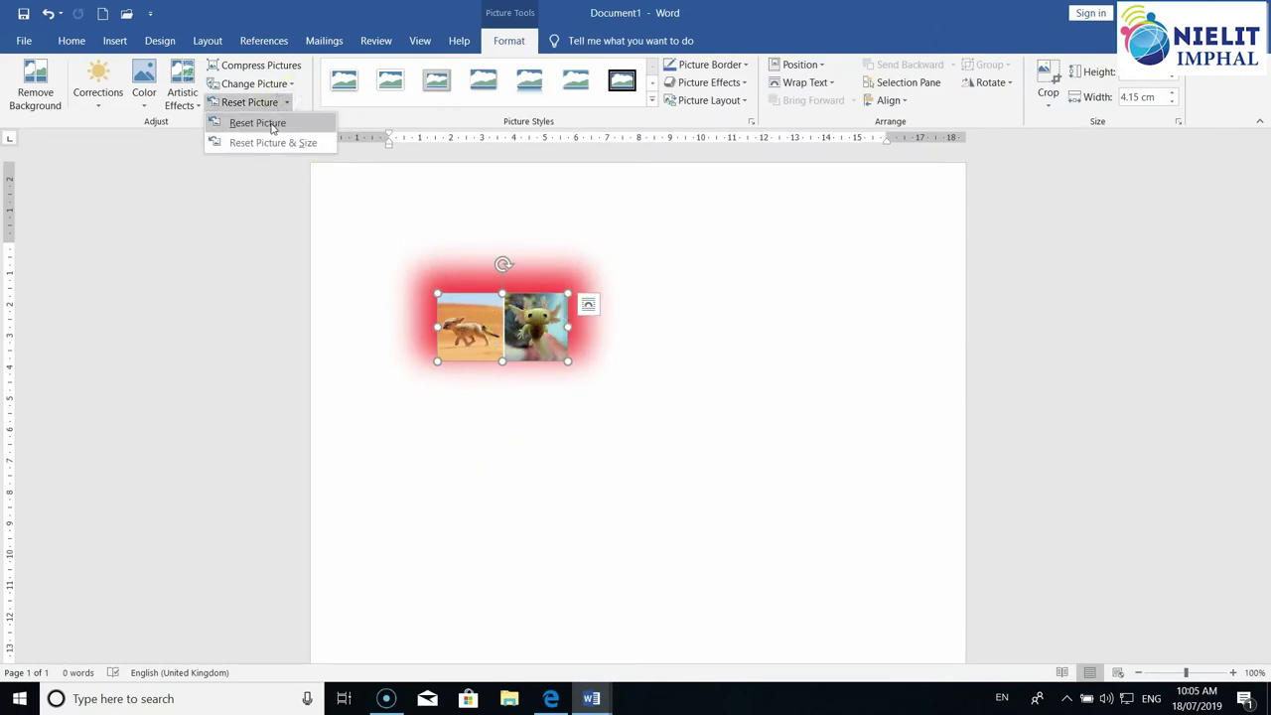
Reset the picture's formatting and apply the soft-edged oval picture style.
left_click(250, 123)
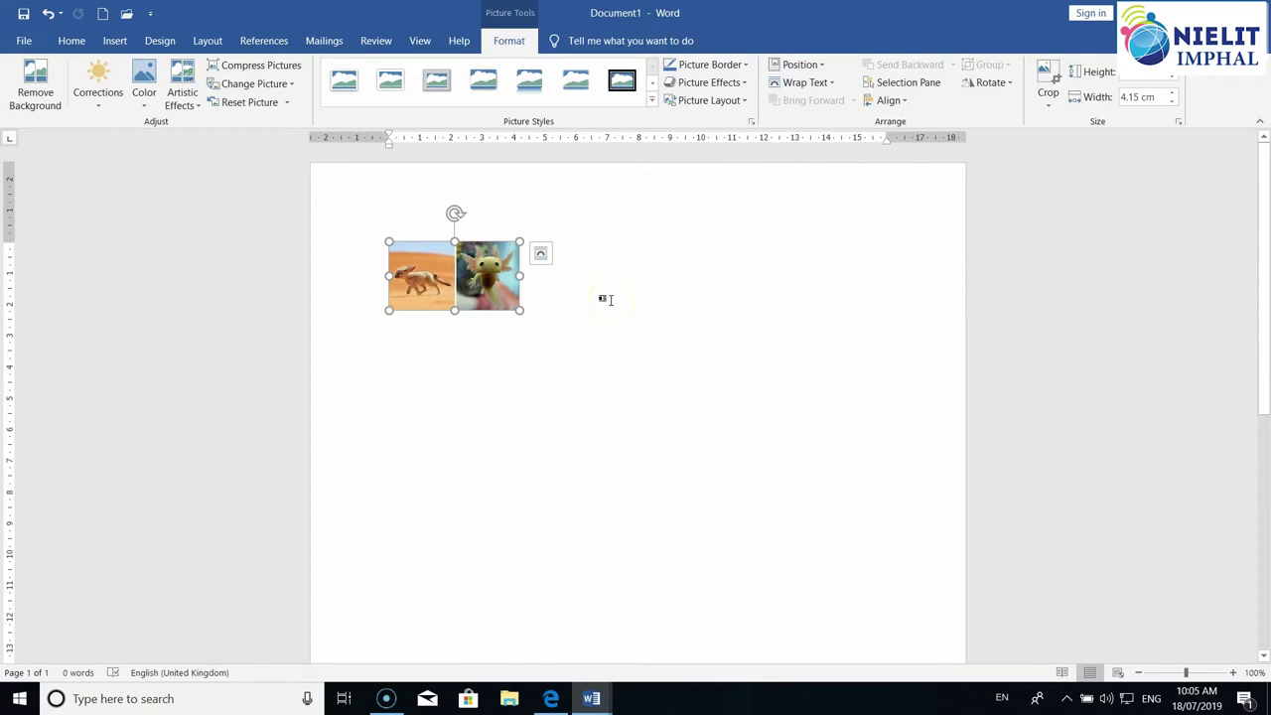
left_click(434, 300)
left_click(652, 101)
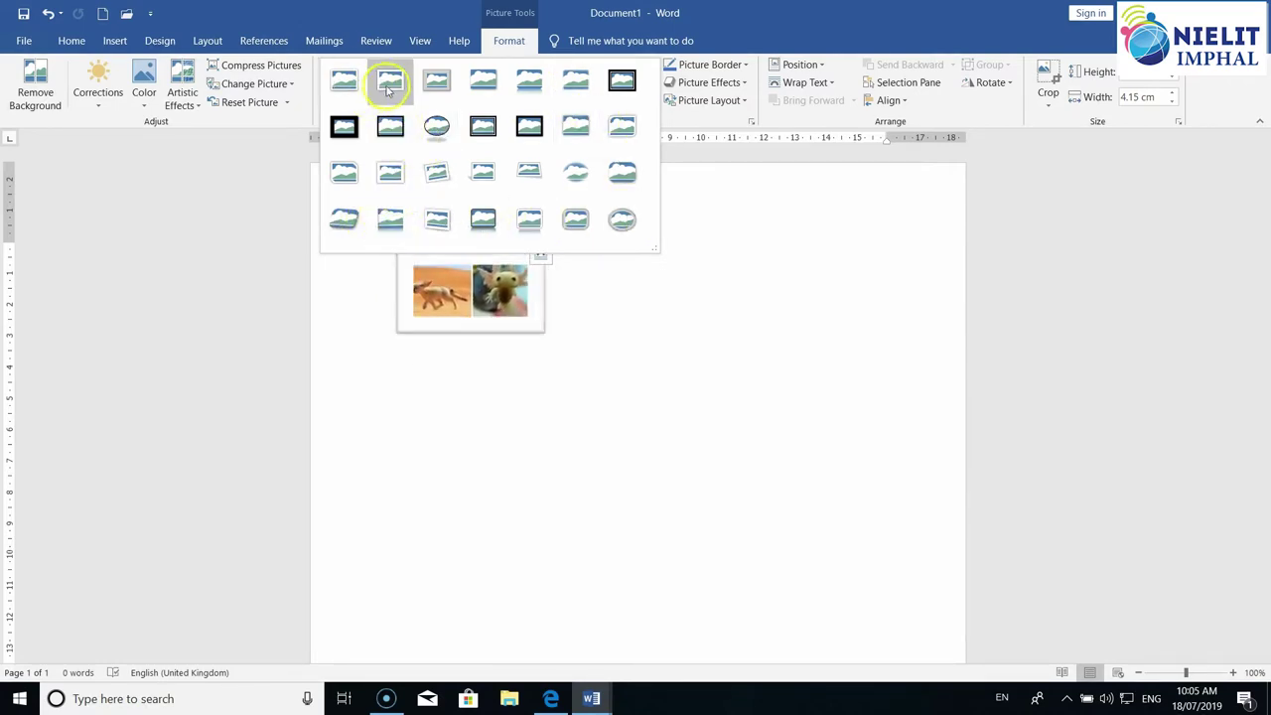
left_click(574, 177)
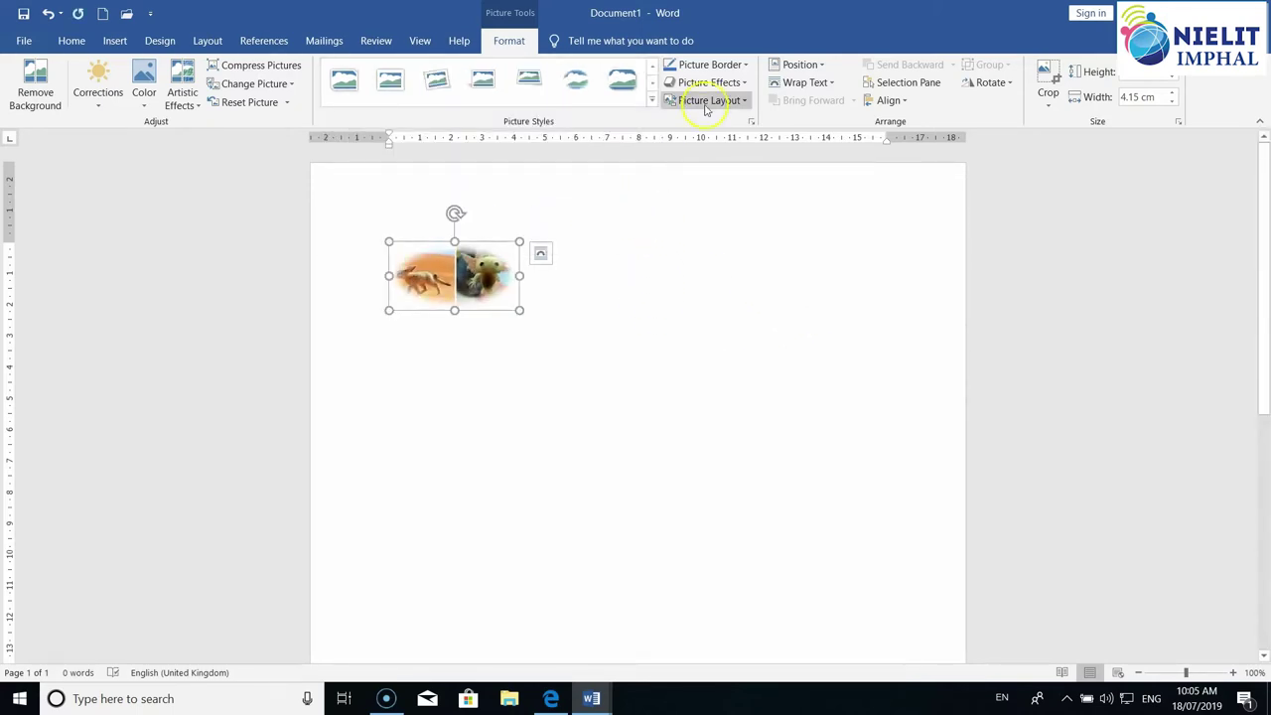
Set the picture border weight to 6 pt.
left_click(746, 67)
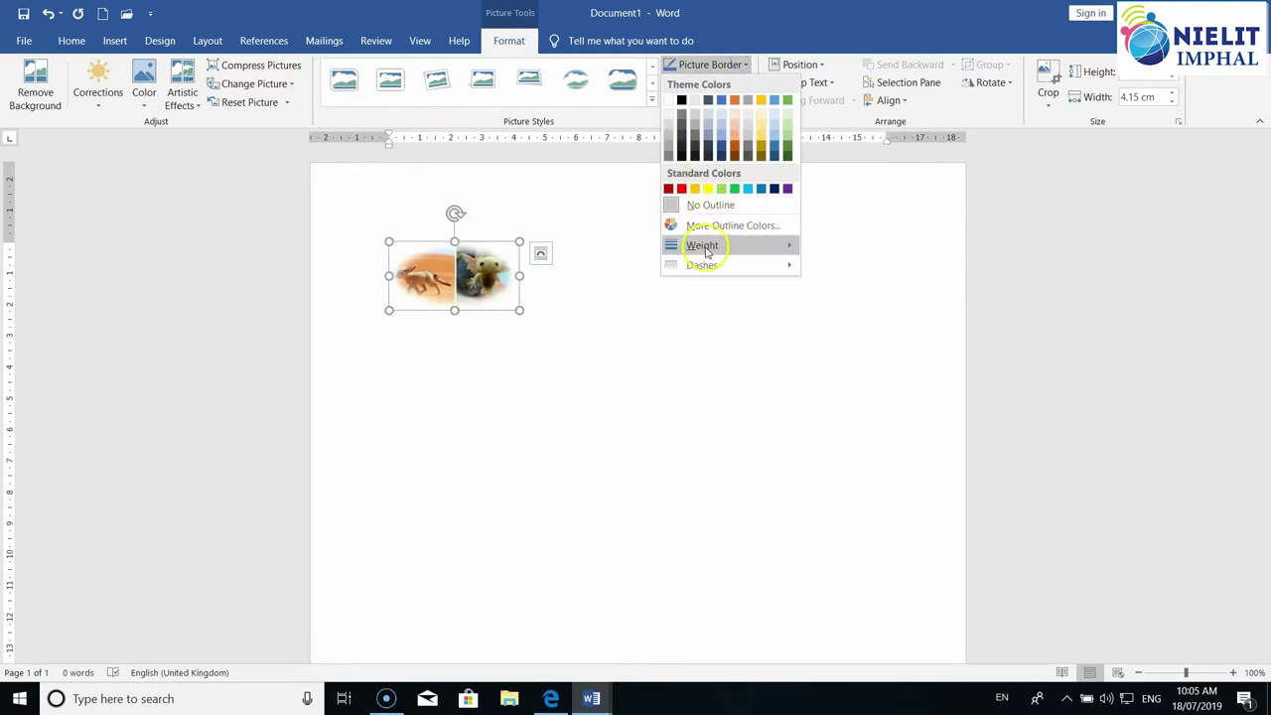
mouse_move(710, 246)
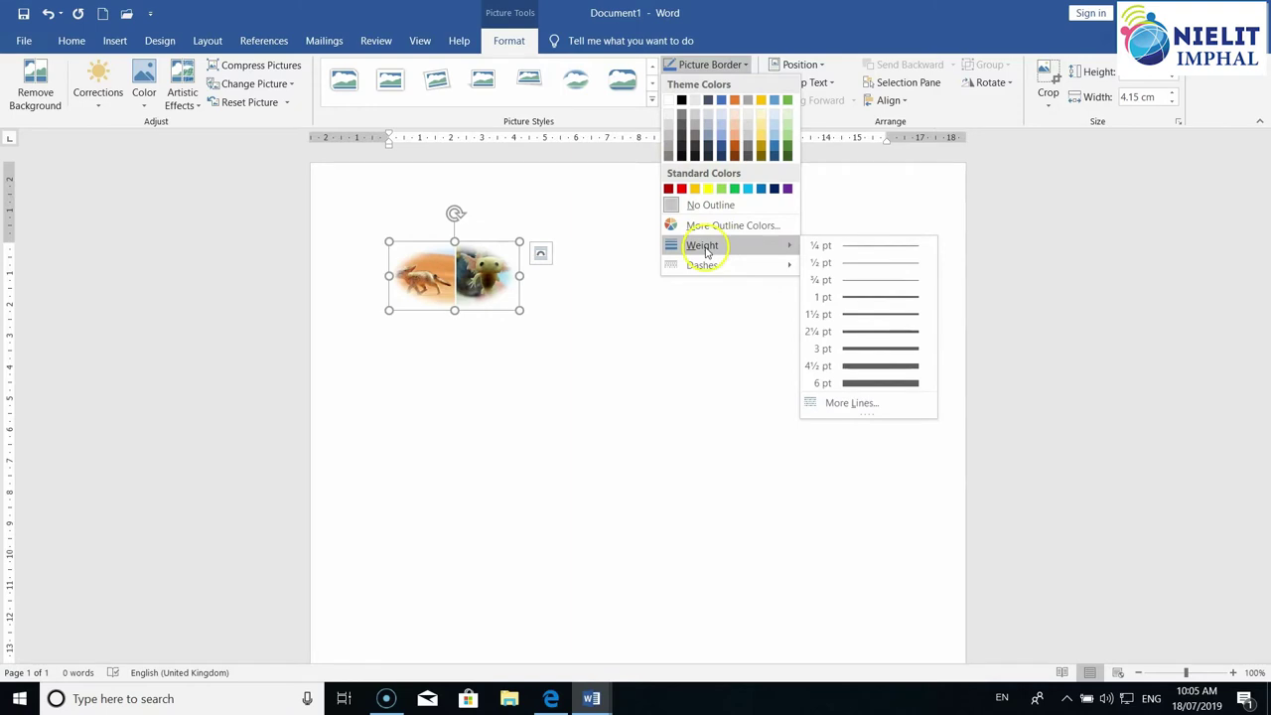
left_click(887, 384)
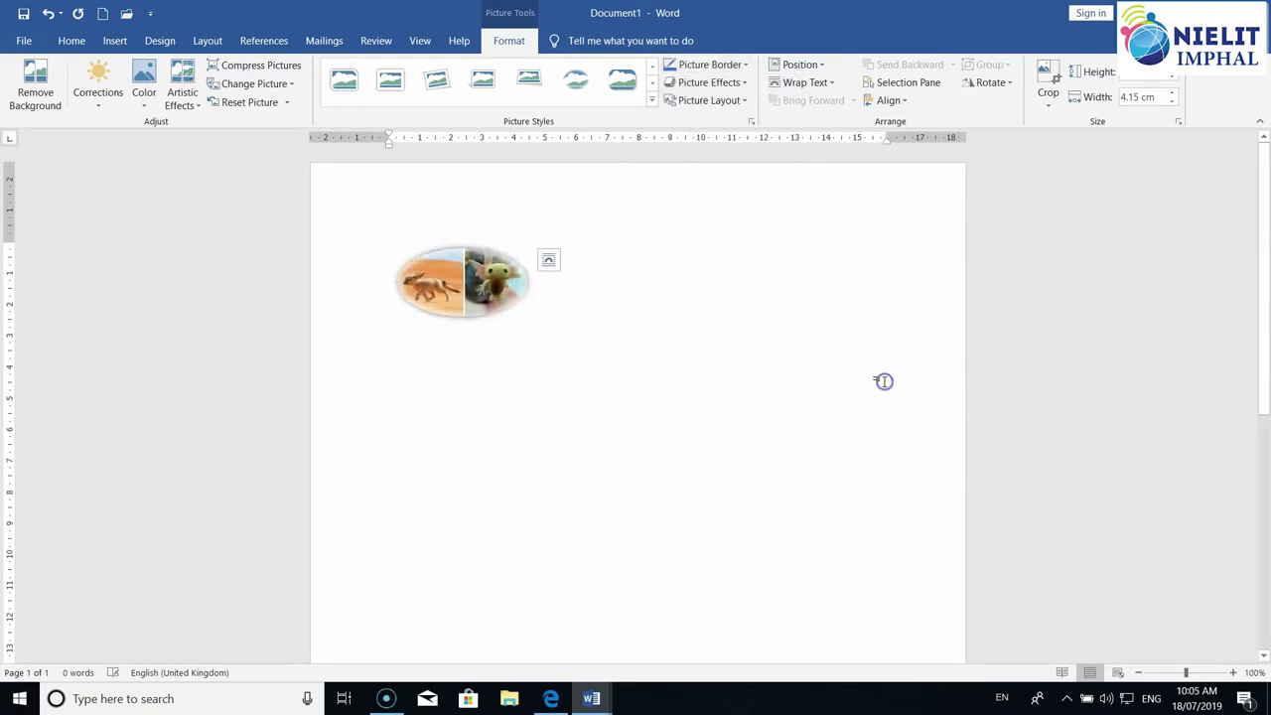
left_click(743, 84)
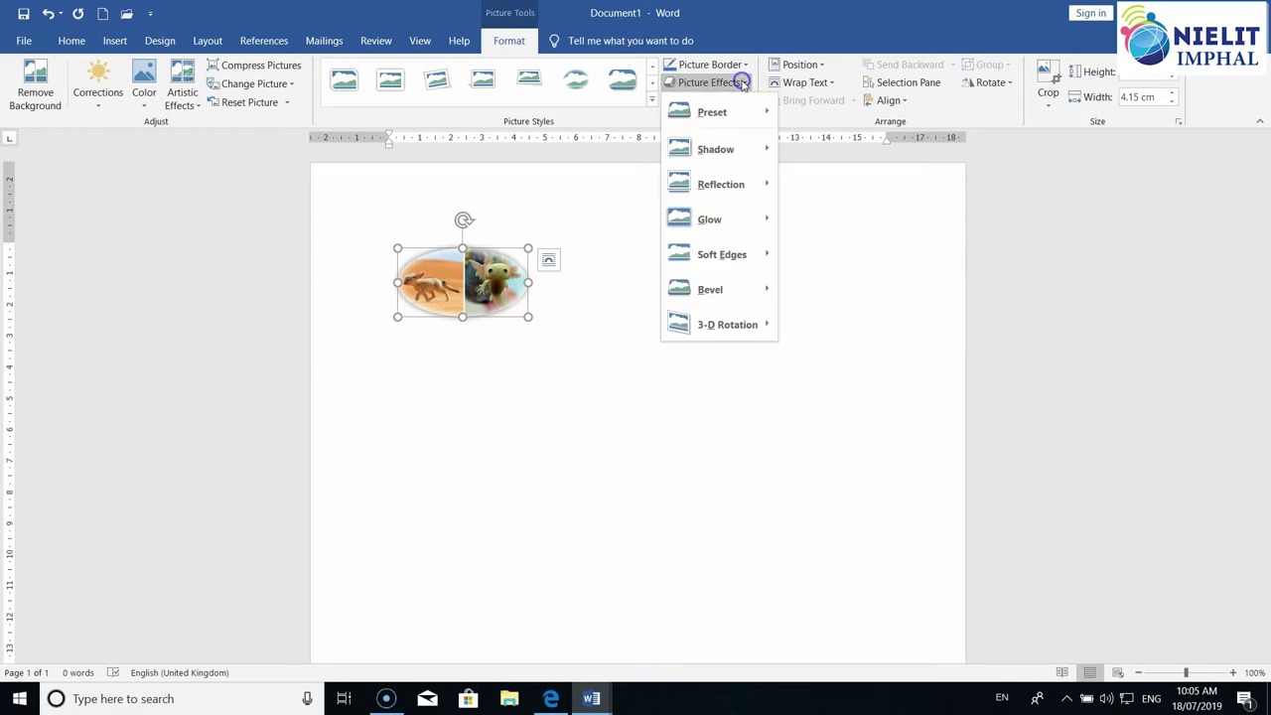
Apply a 3-D preset, a blue glow and a parallel 3-D rotation to the picture.
left_click(725, 117)
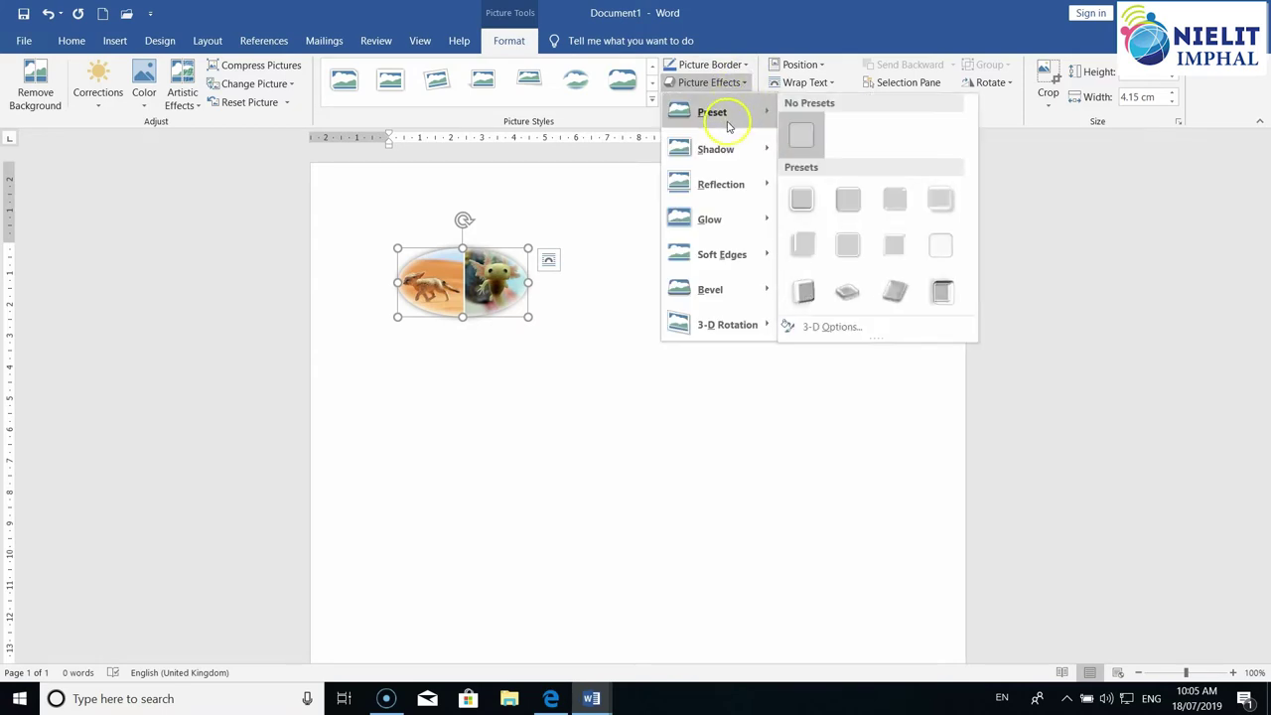
left_click(807, 295)
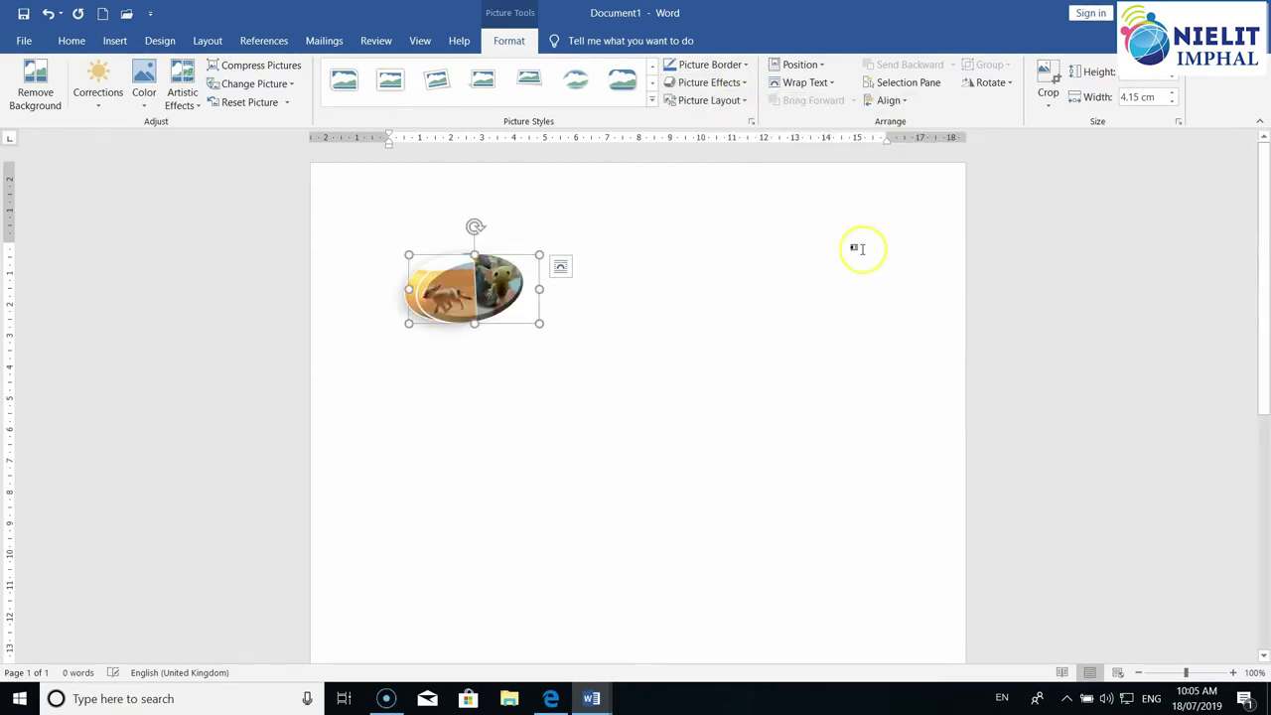
left_click(742, 83)
mouse_move(743, 218)
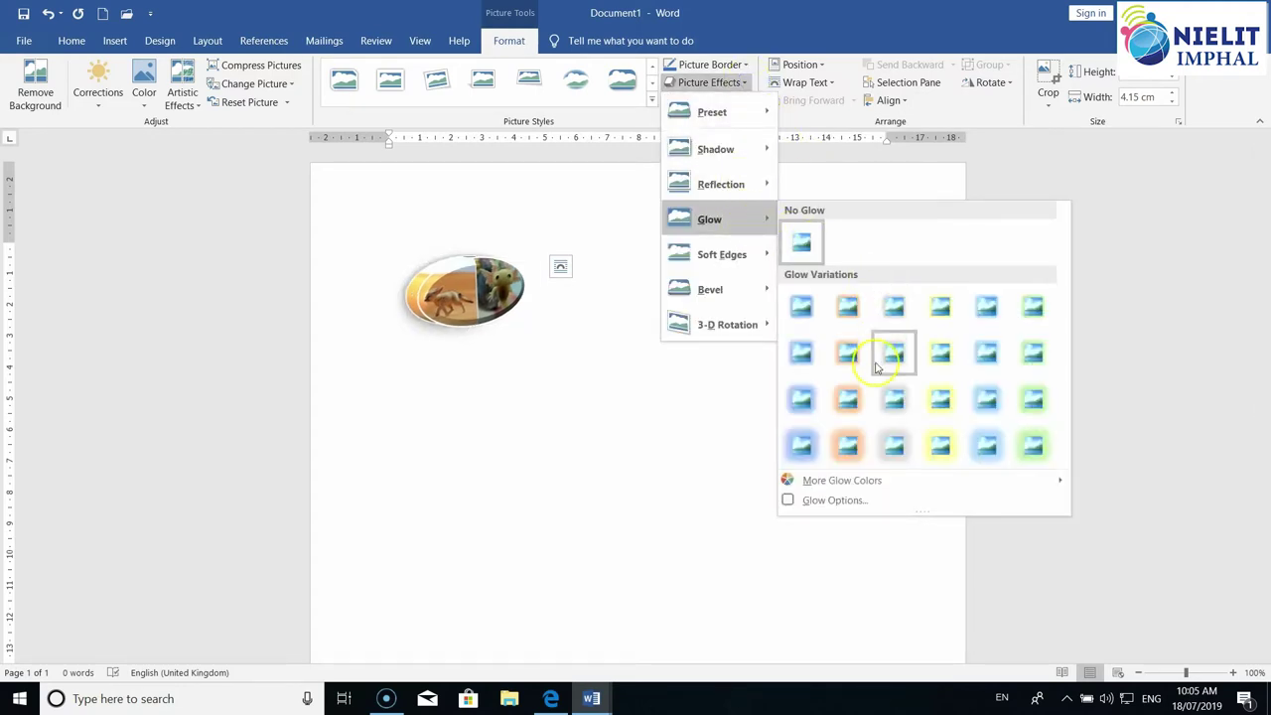
left_click(801, 398)
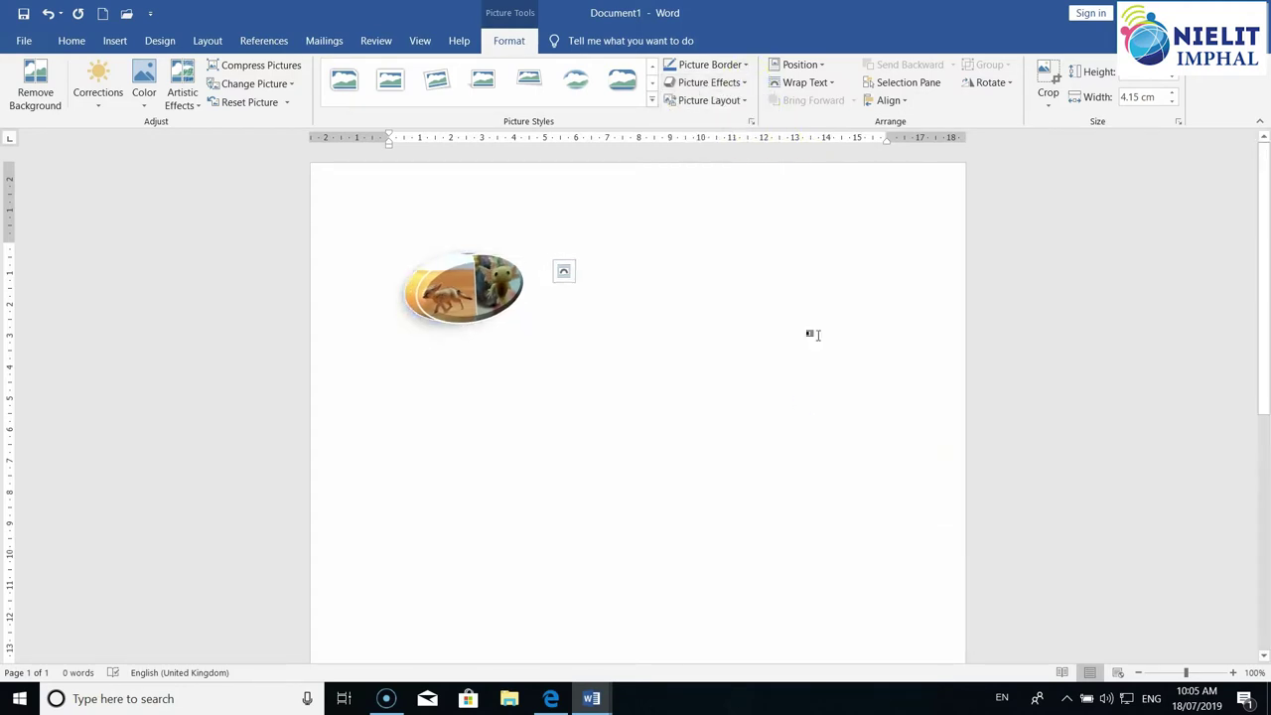
left_click(748, 87)
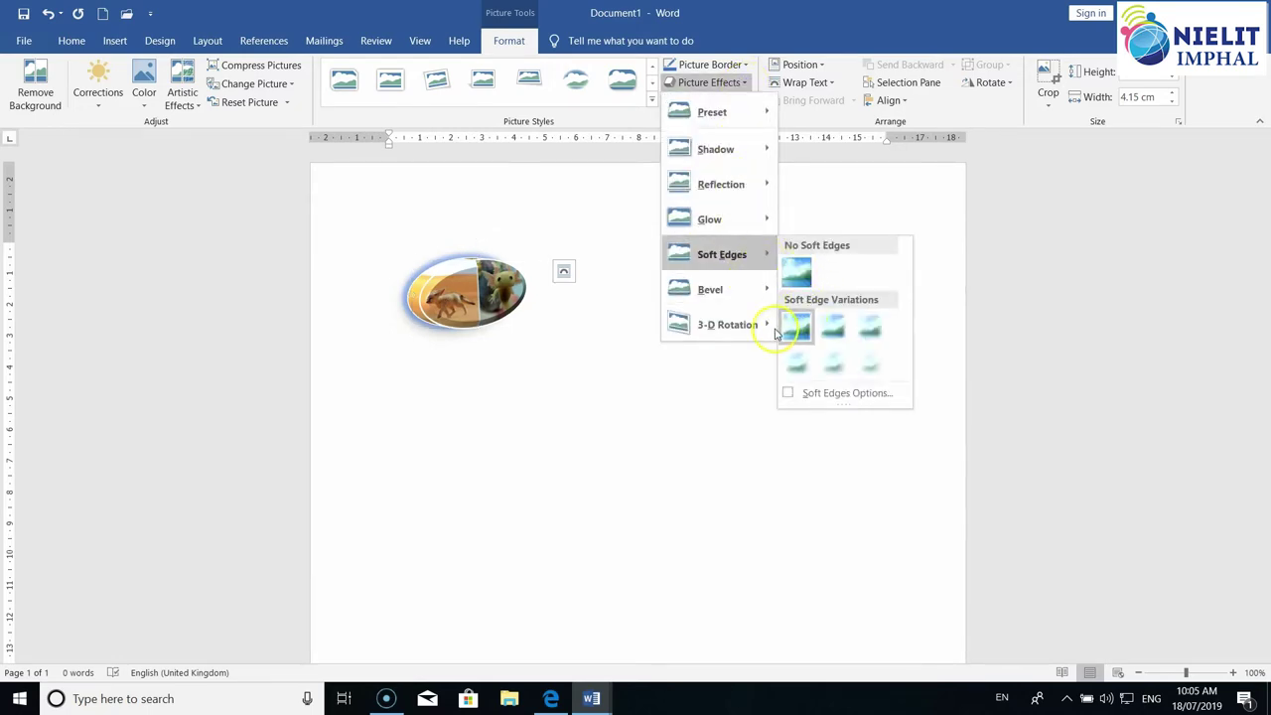
mouse_move(767, 331)
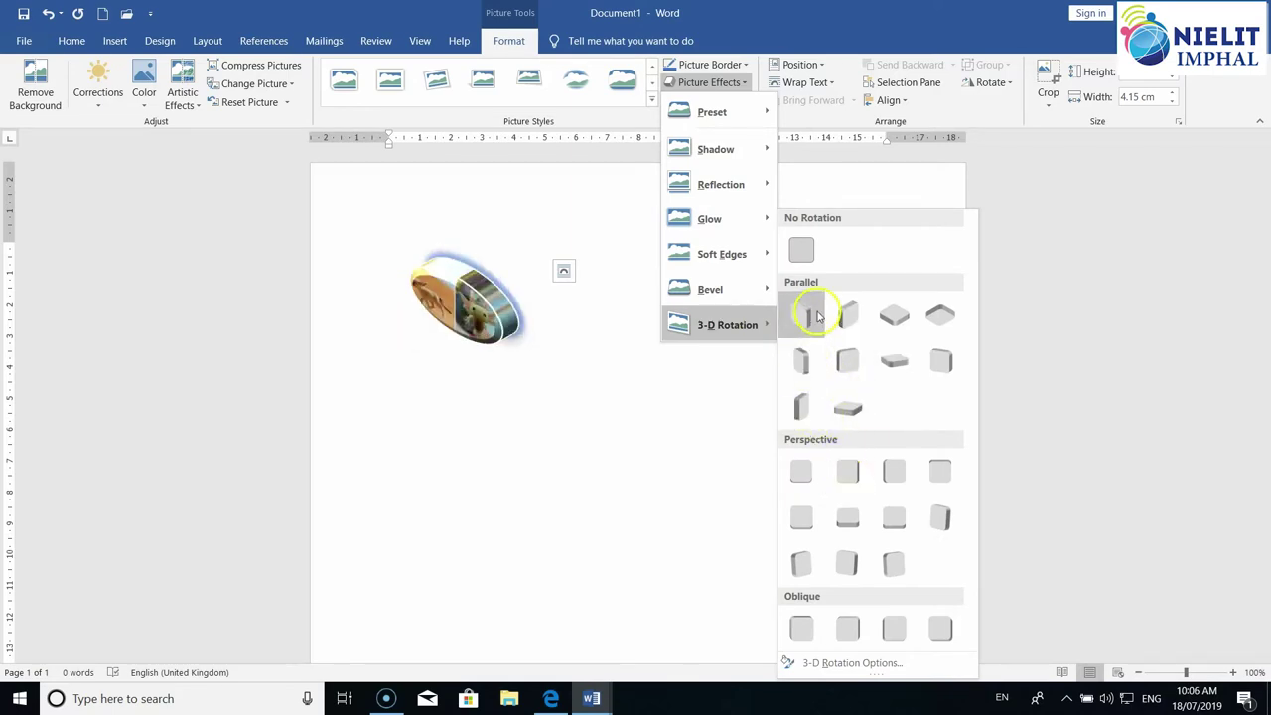
left_click(887, 315)
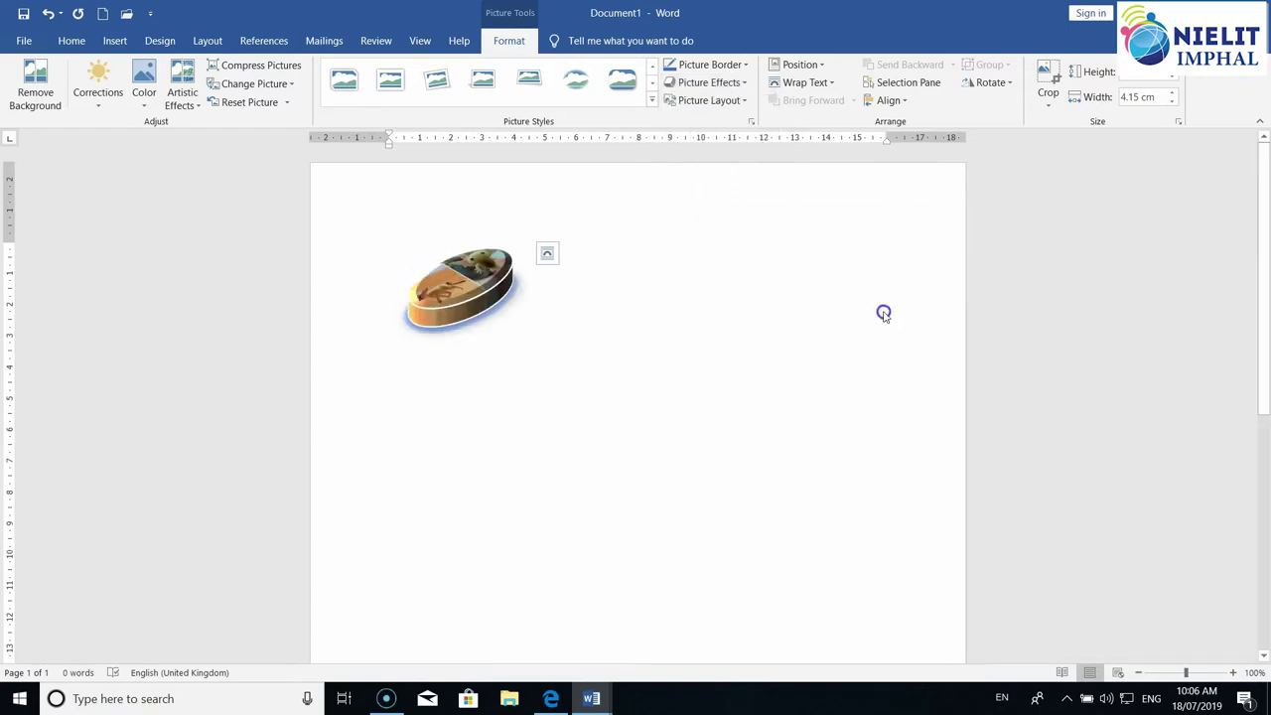
left_click(745, 100)
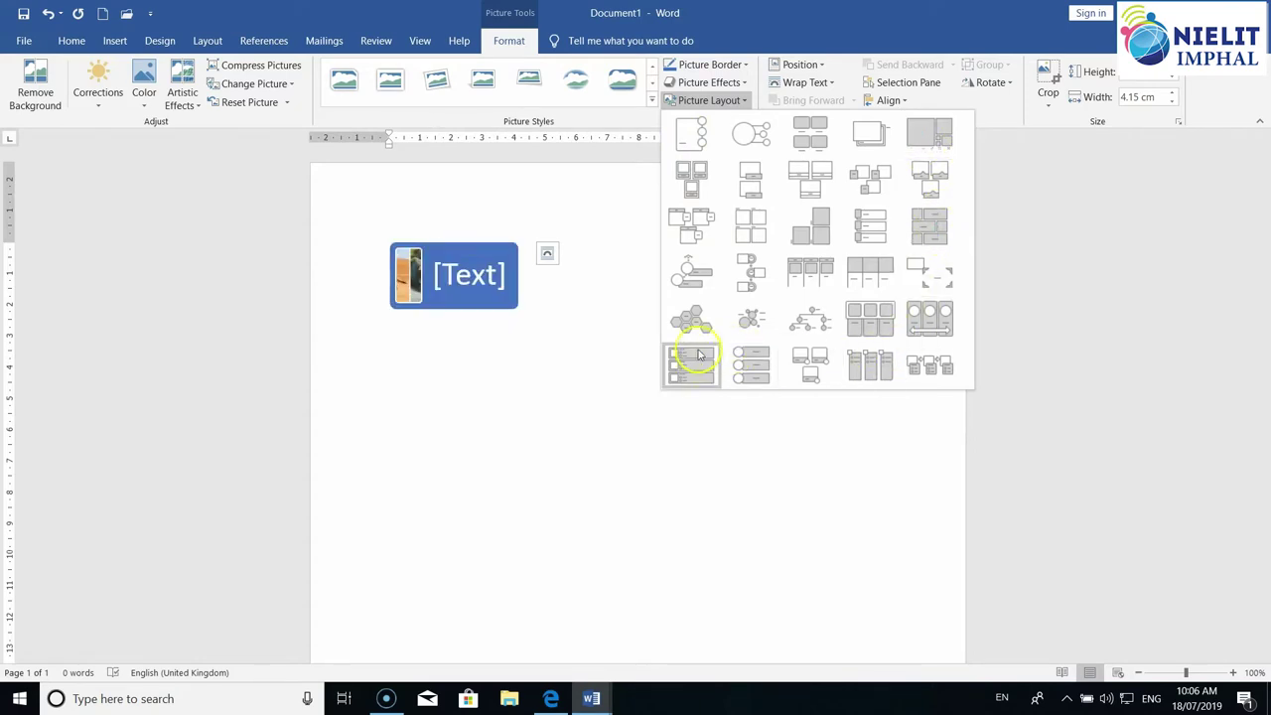
Position the animal2 picture top left of the page with square text wrapping.
left_click(626, 337)
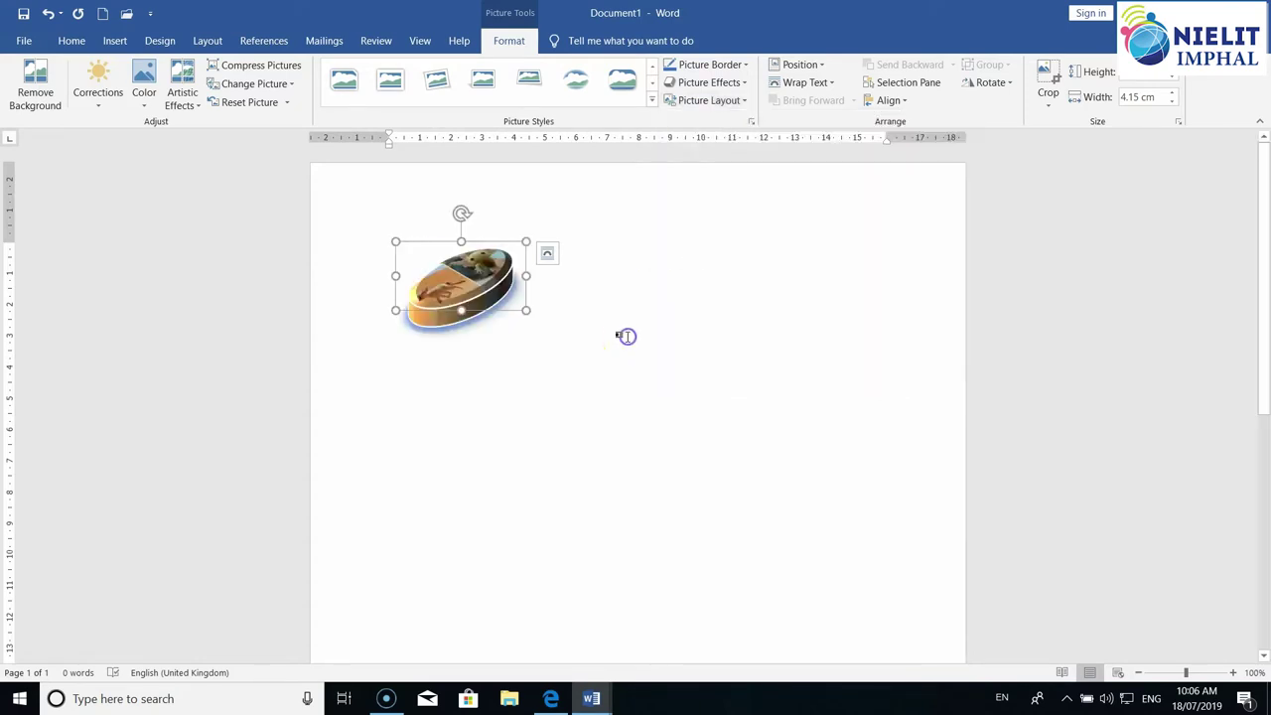
left_click(822, 64)
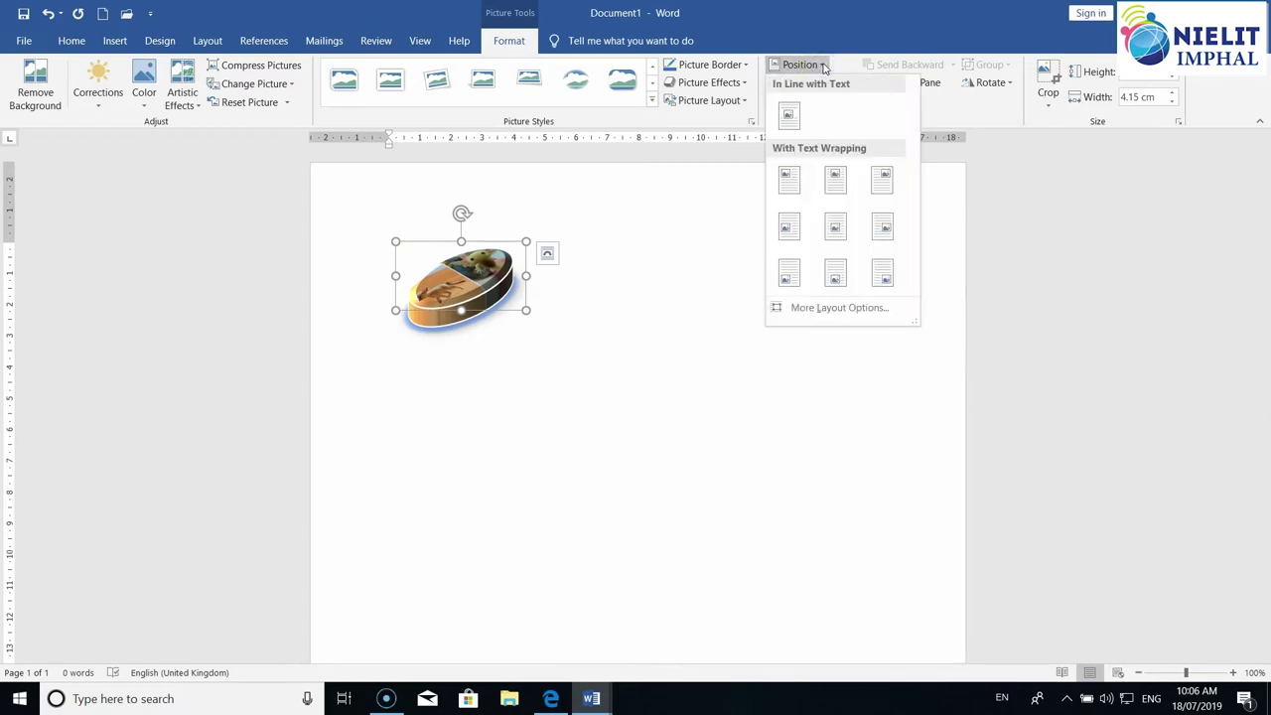
left_click(789, 181)
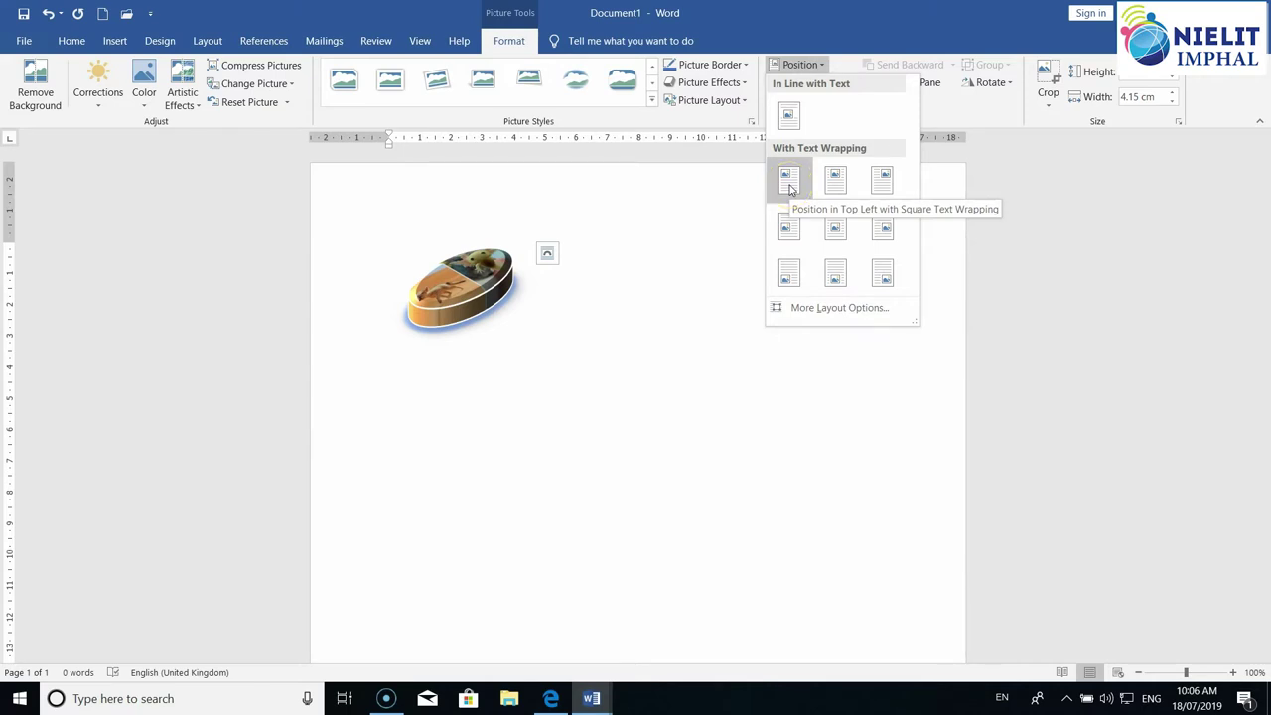
left_click(789, 184)
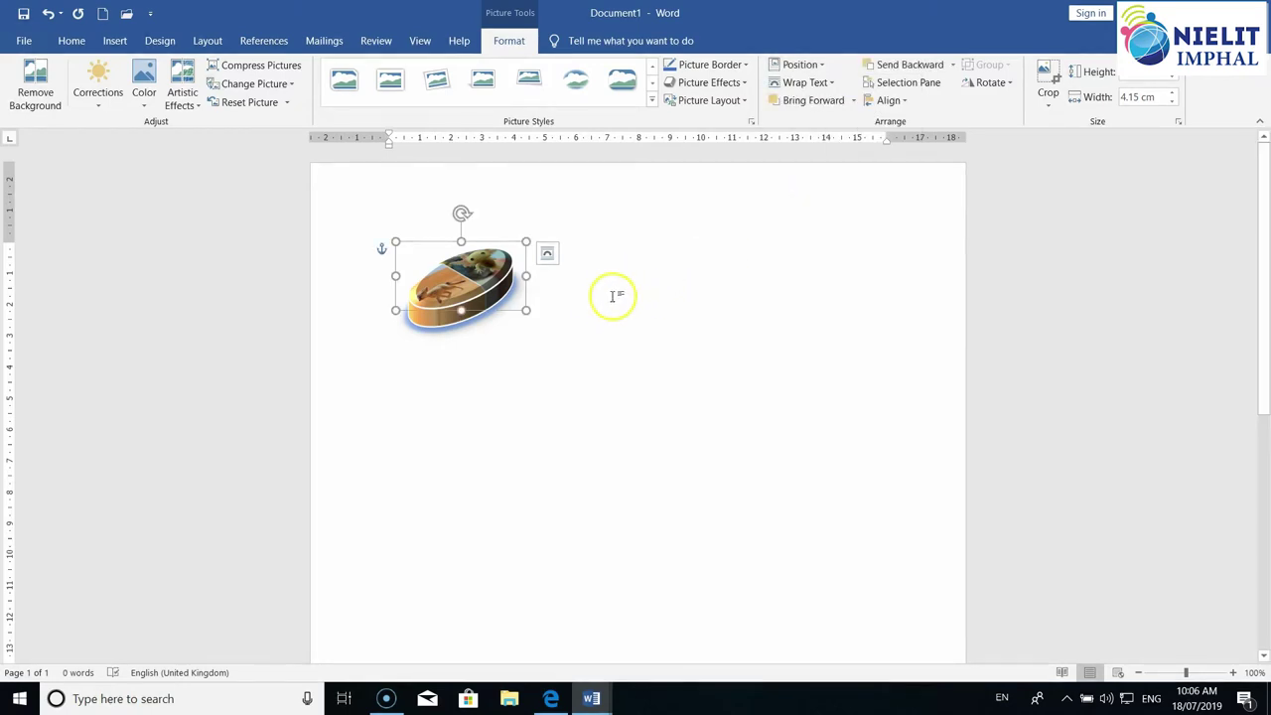
left_click(626, 349)
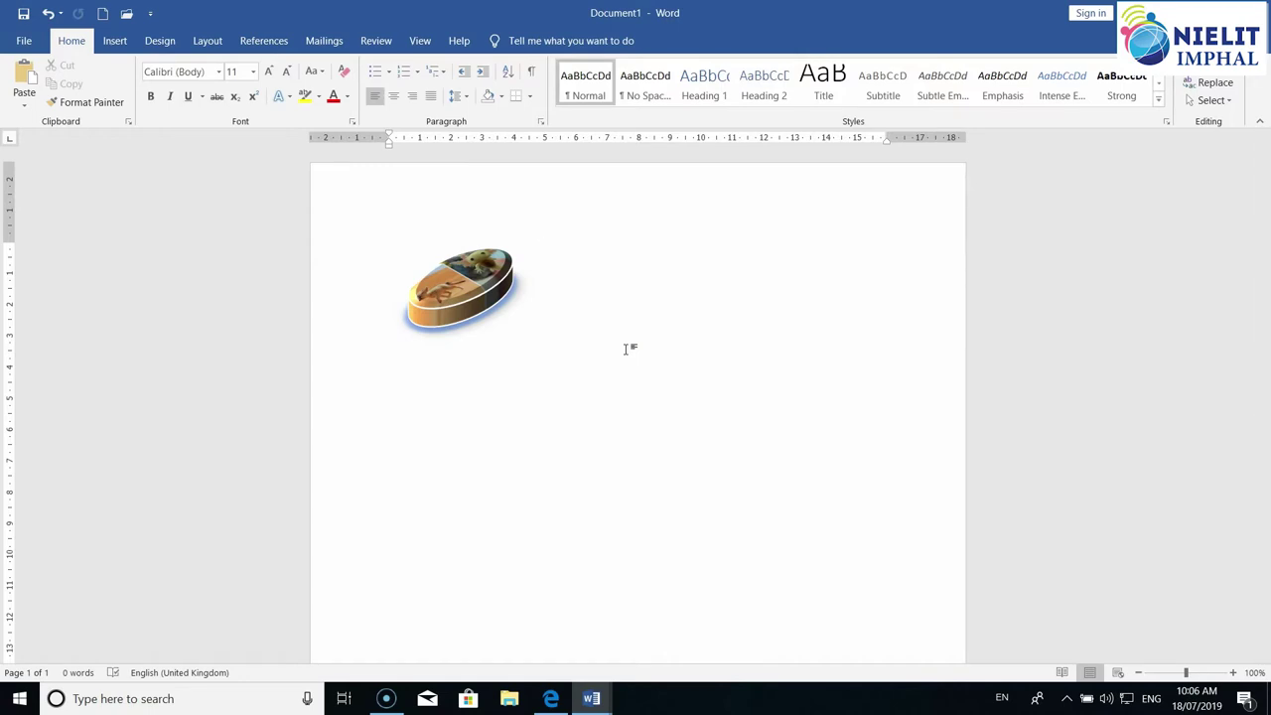
Type the sentence 'Welcome to the world of computer. Lets try to gather all the knowledge possible.' beside the picture.
type("Welcome to the world of computer")
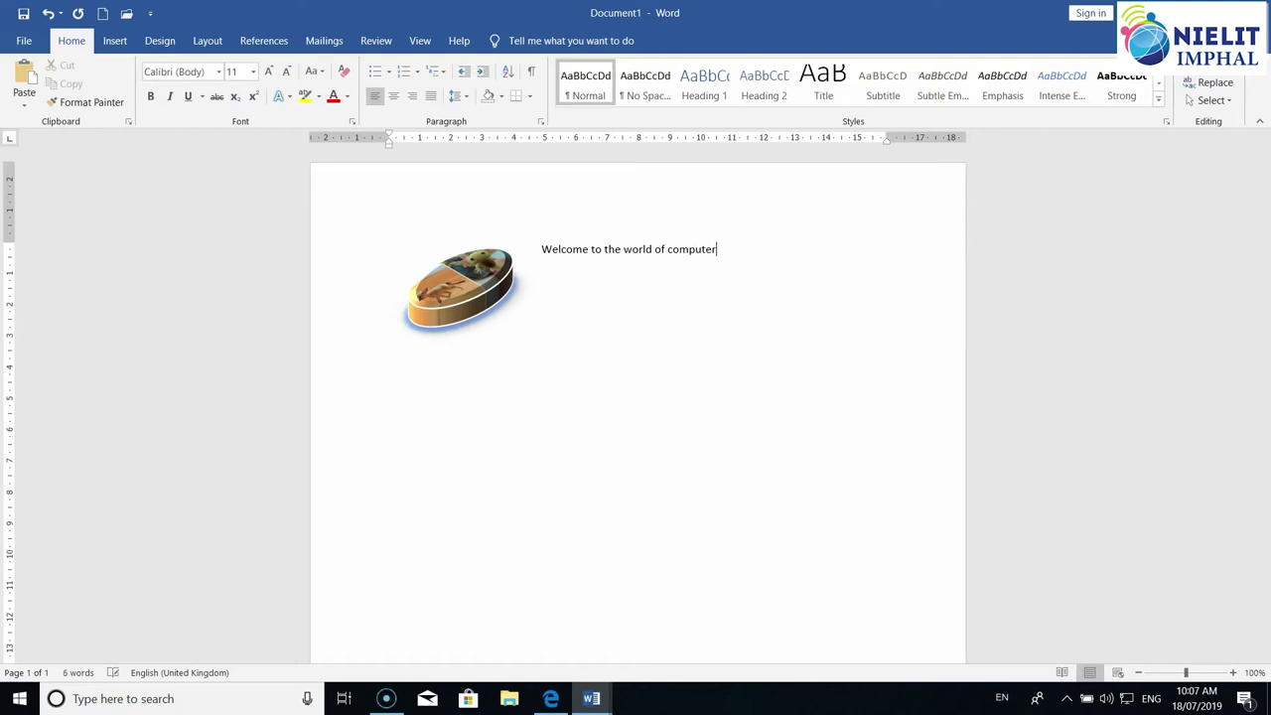
type(". Lets try to gath")
type("er all the")
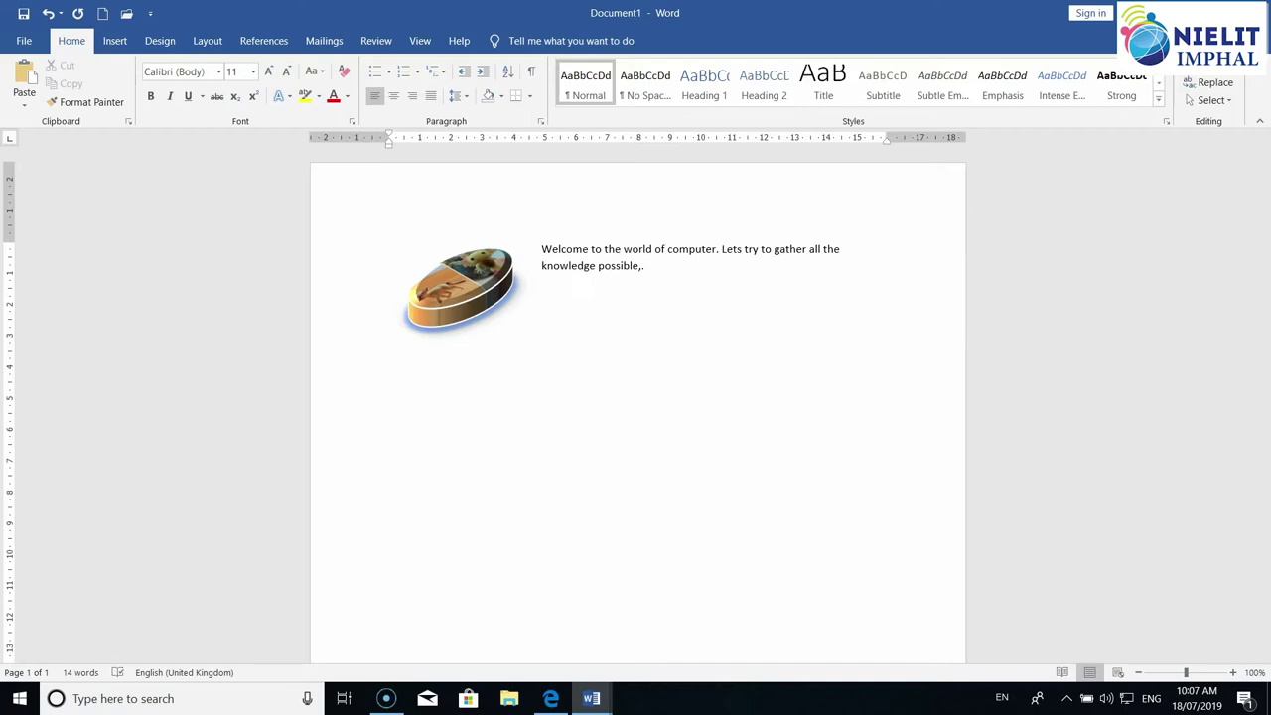
type(".")
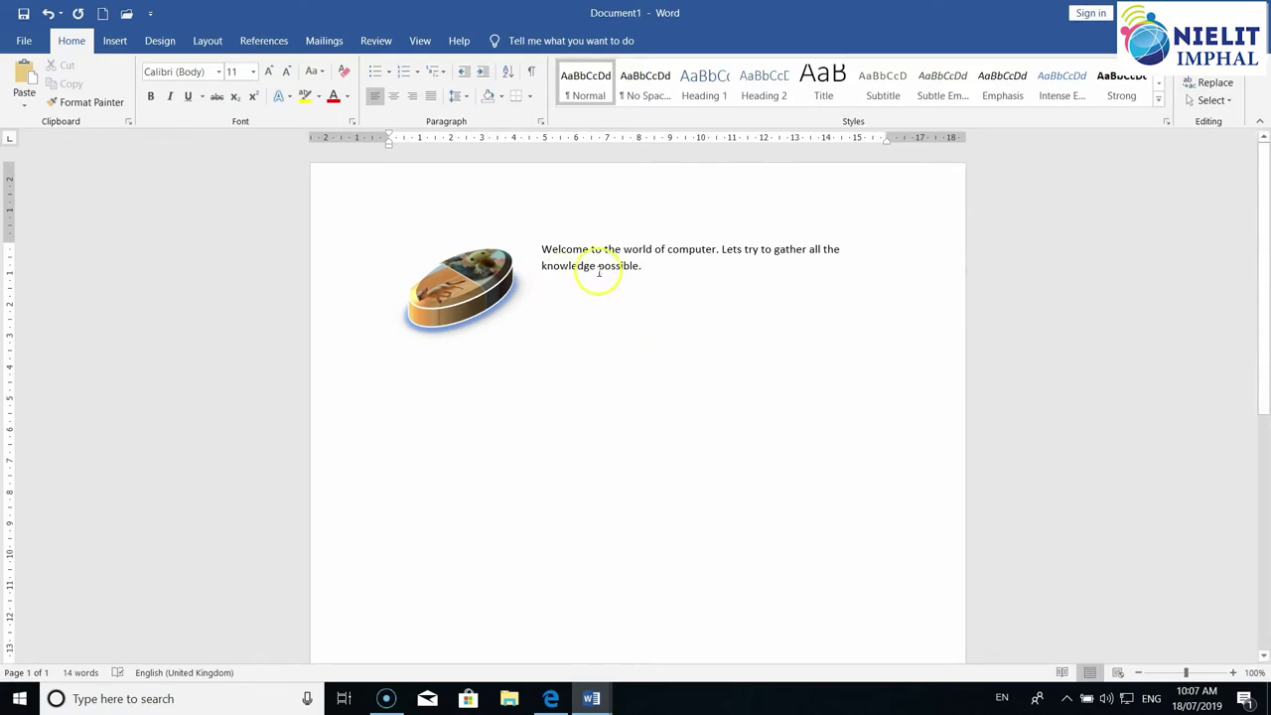
Set the picture's text wrapping to Through and drag it into the middle of the sentence.
left_click(509, 280)
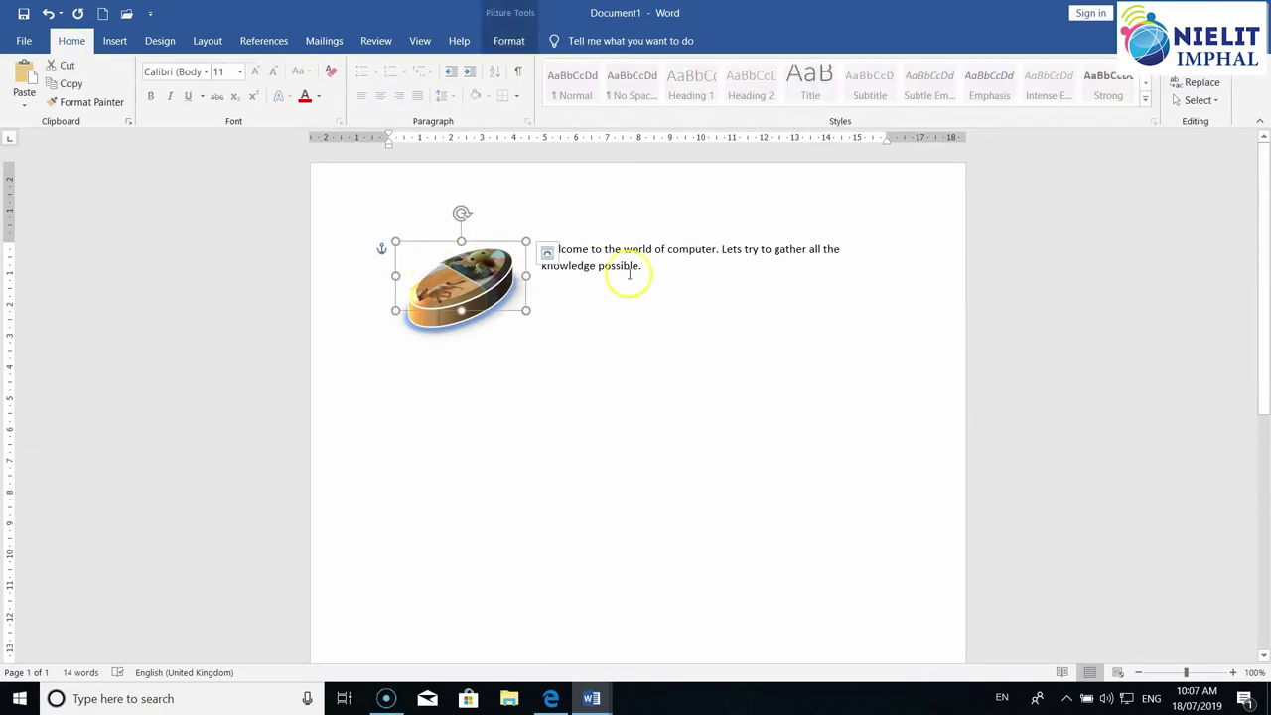
left_click(510, 41)
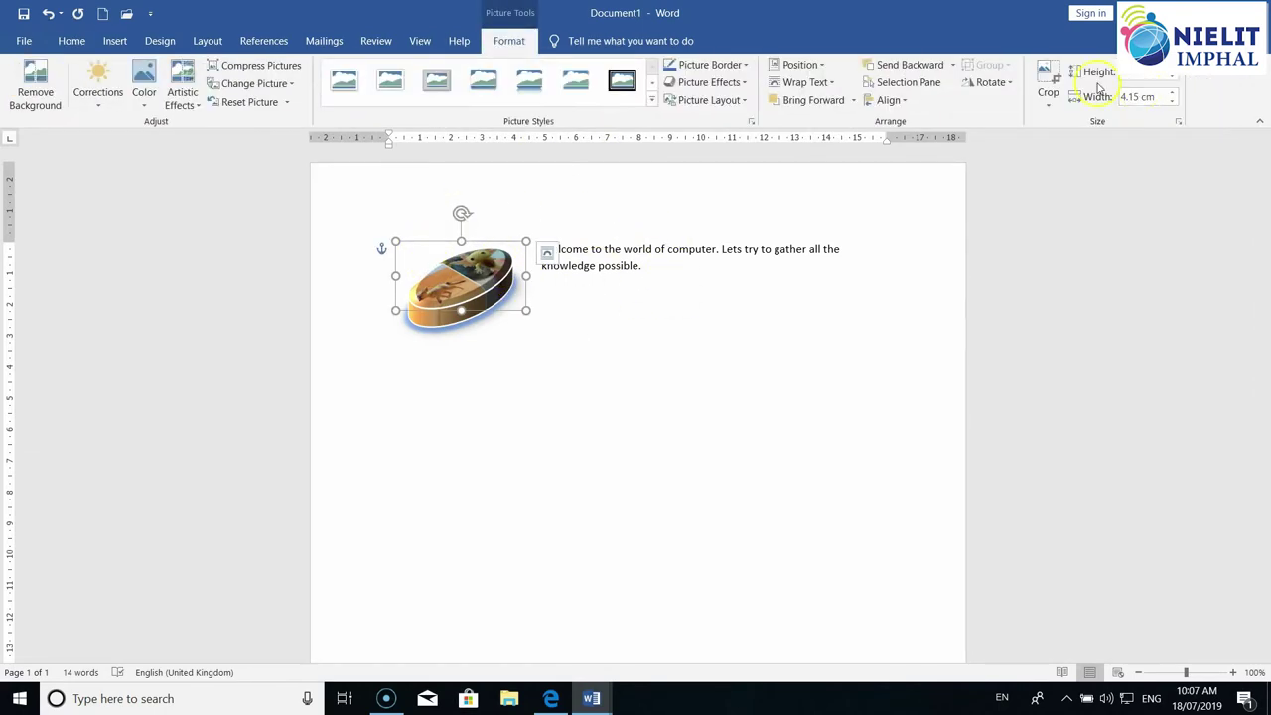
left_click(801, 65)
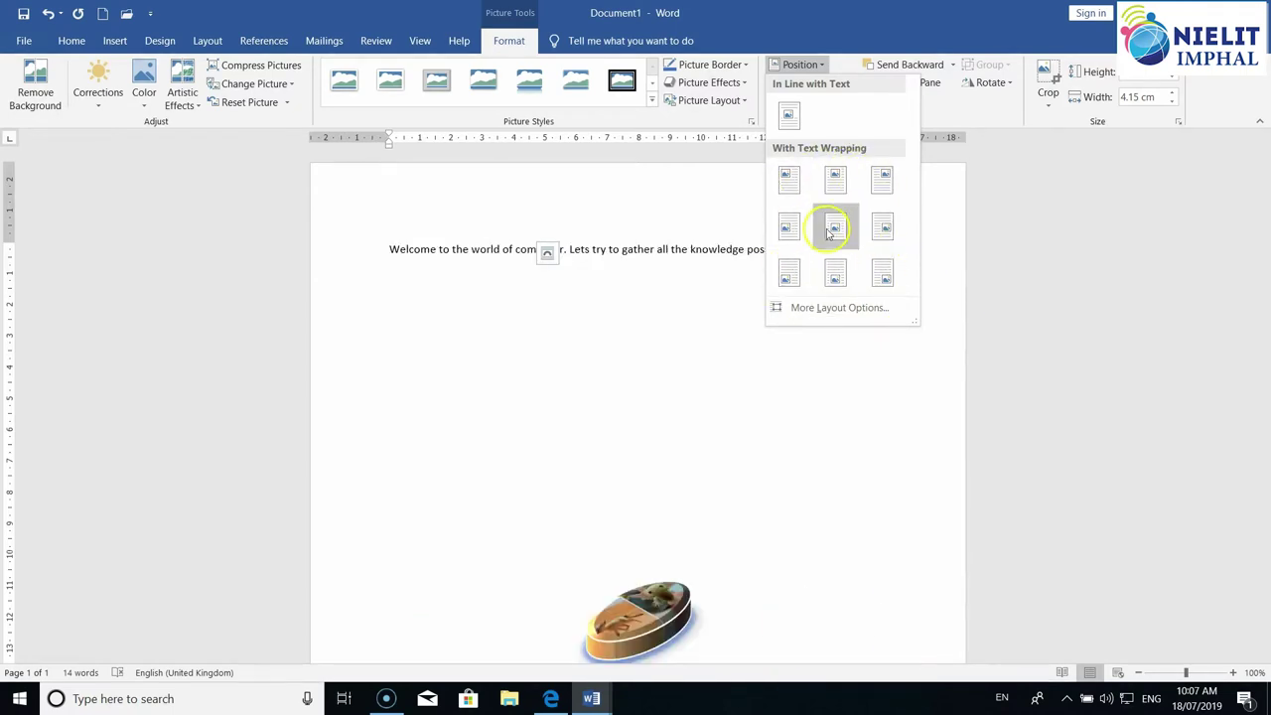
left_click(701, 314)
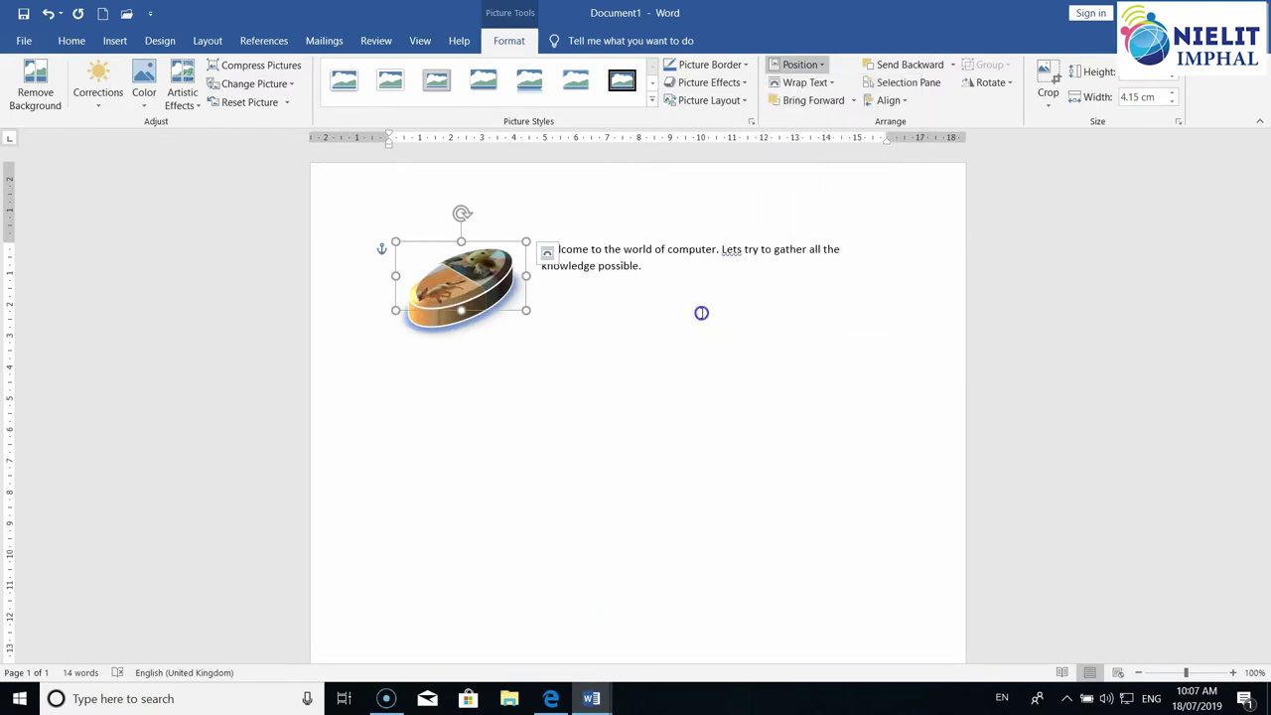
left_click(832, 85)
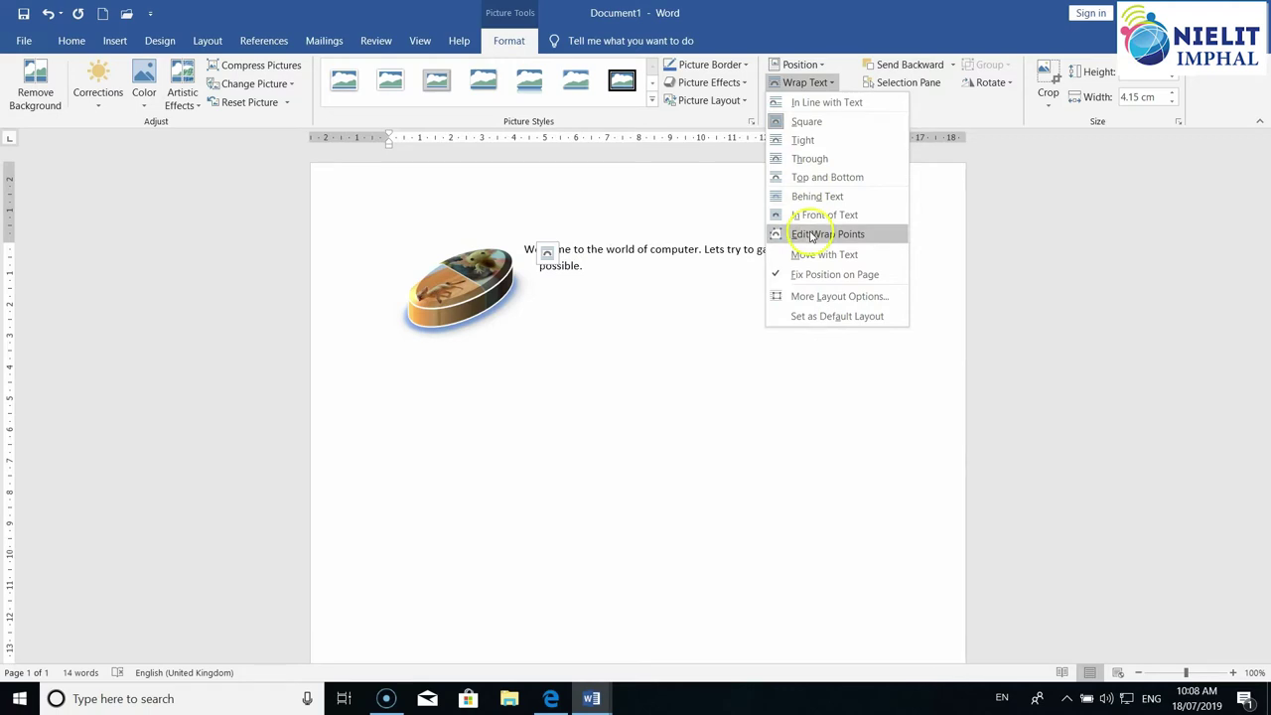
left_click(803, 159)
left_click_drag(484, 279, 586, 253)
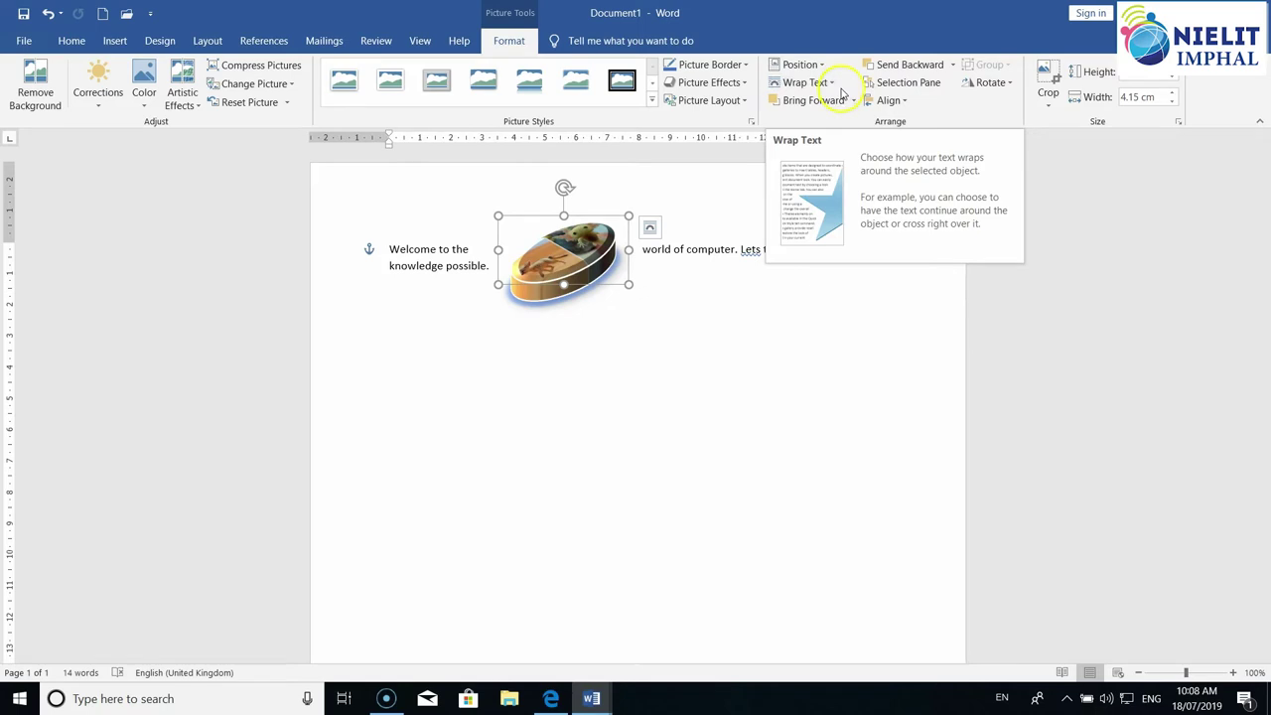
Confirm the Through wrapping and review the Bring Forward options without changing them.
left_click(831, 84)
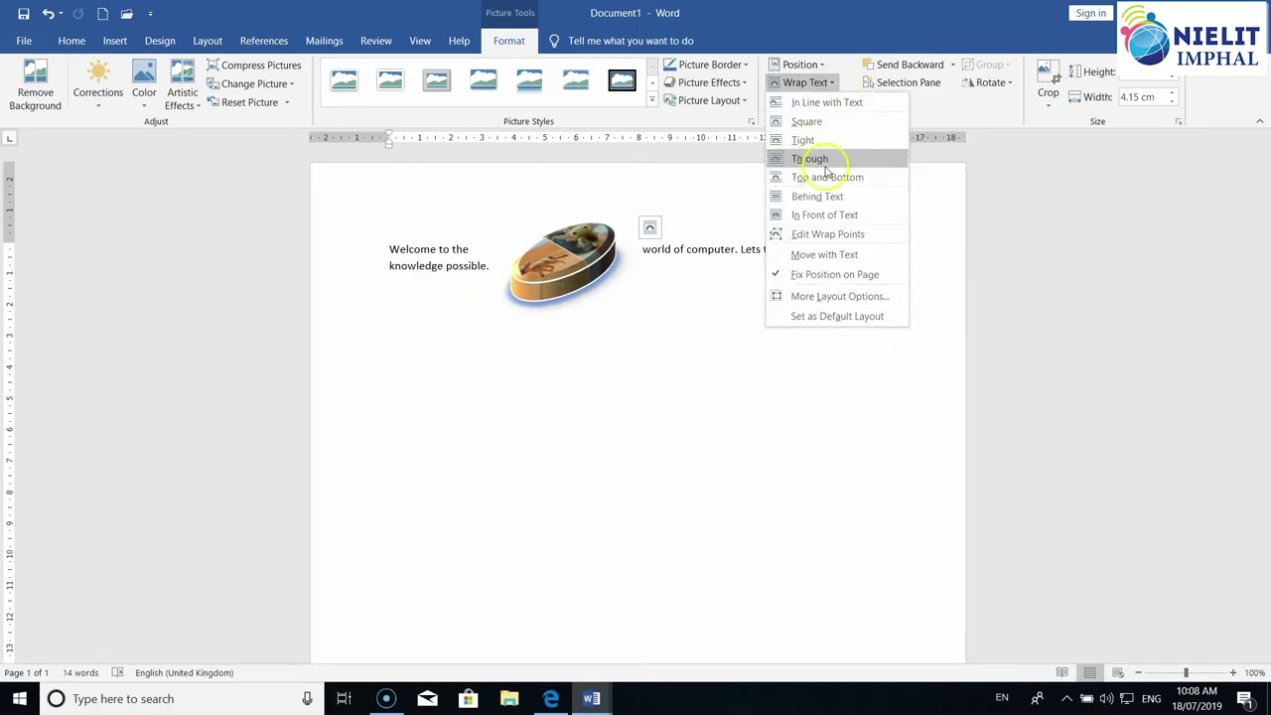
left_click(808, 158)
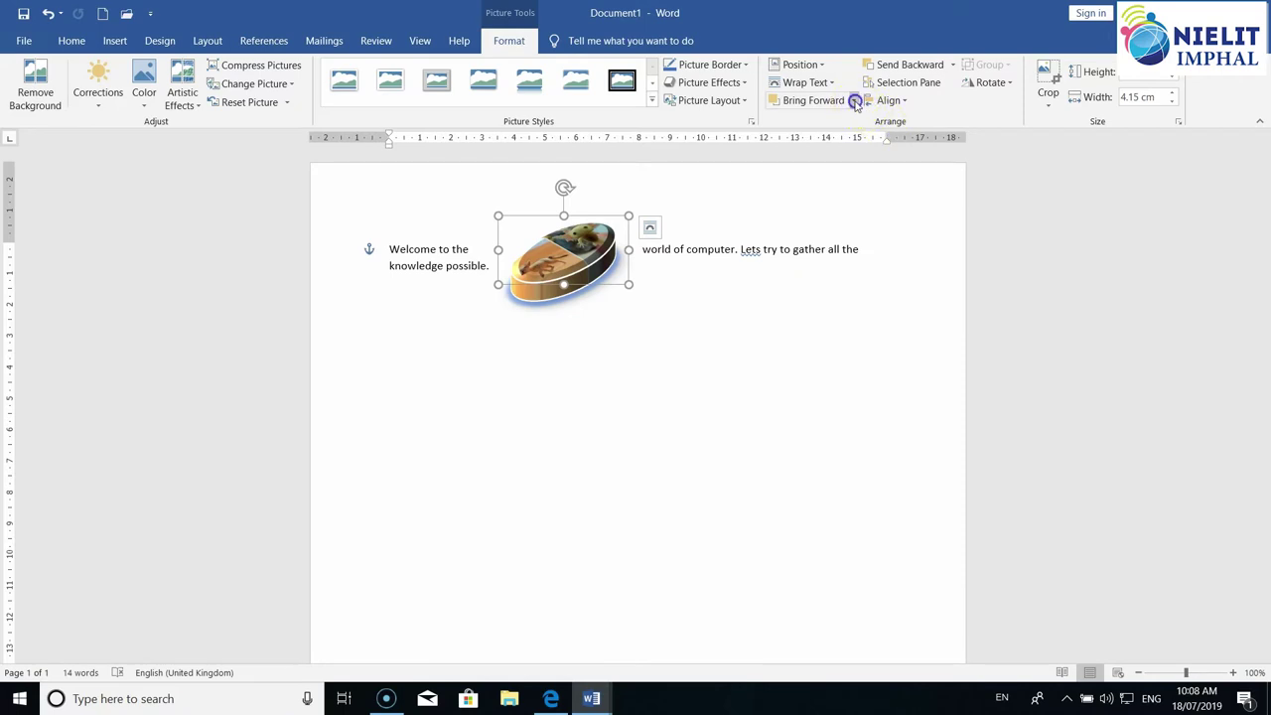
left_click(854, 100)
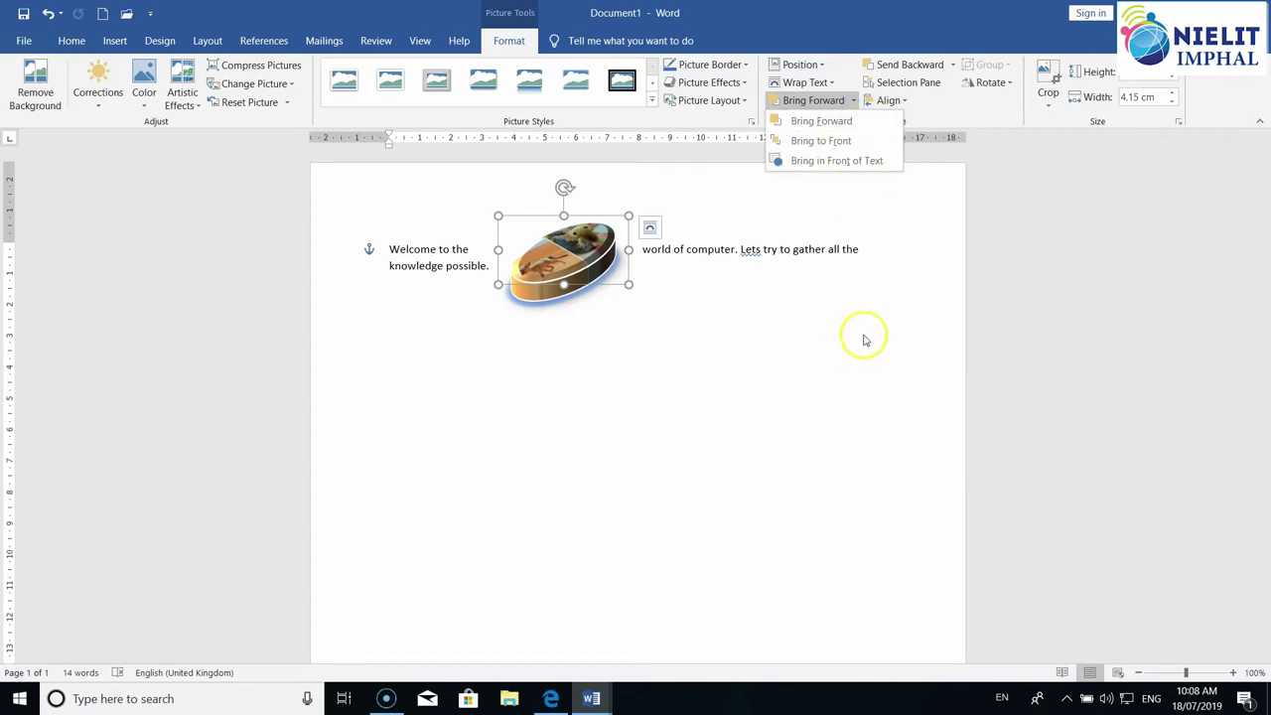
left_click(882, 297)
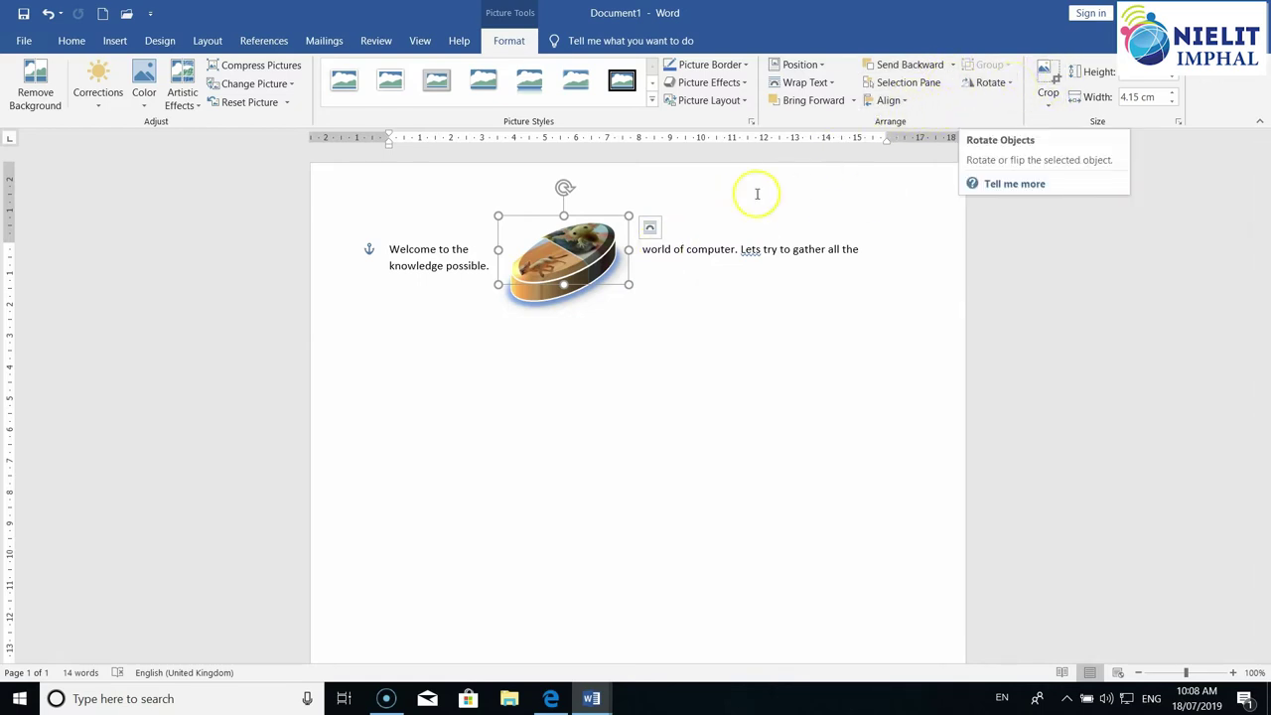
Crop the picture to the creature in its right half, narrowing it to 2.1 cm, then deselect it.
left_click(1052, 107)
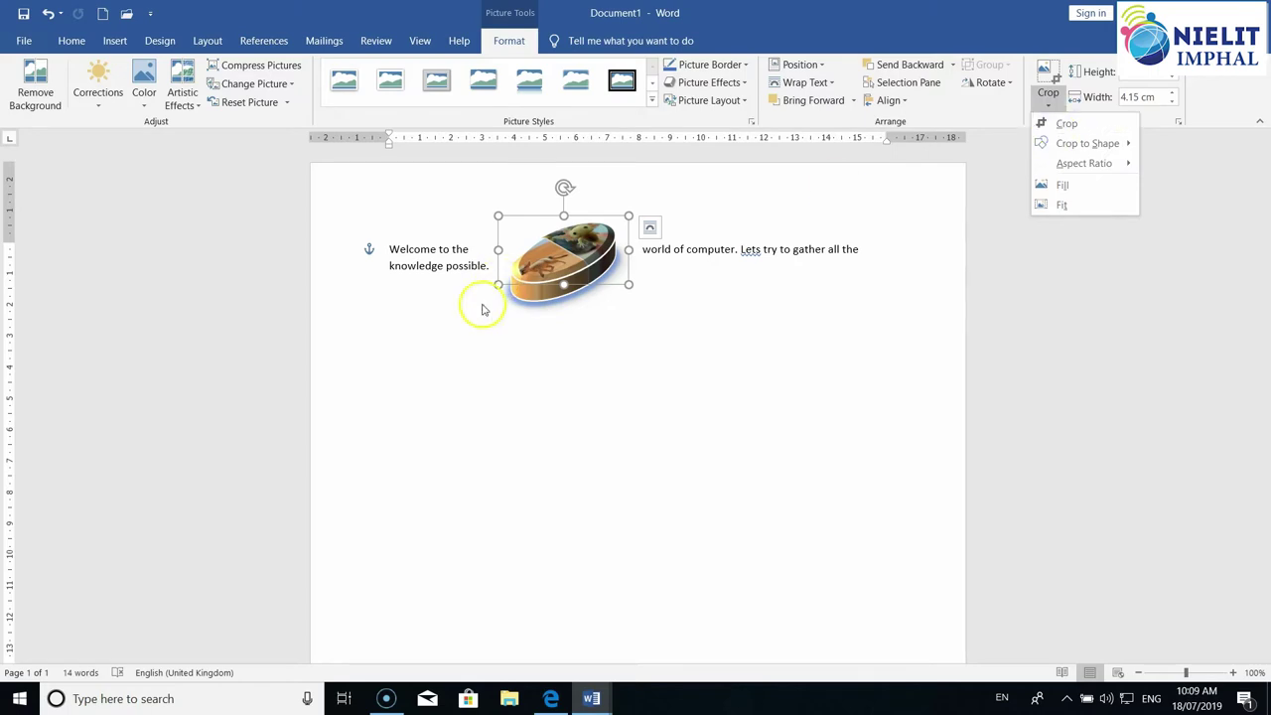
left_click(1066, 123)
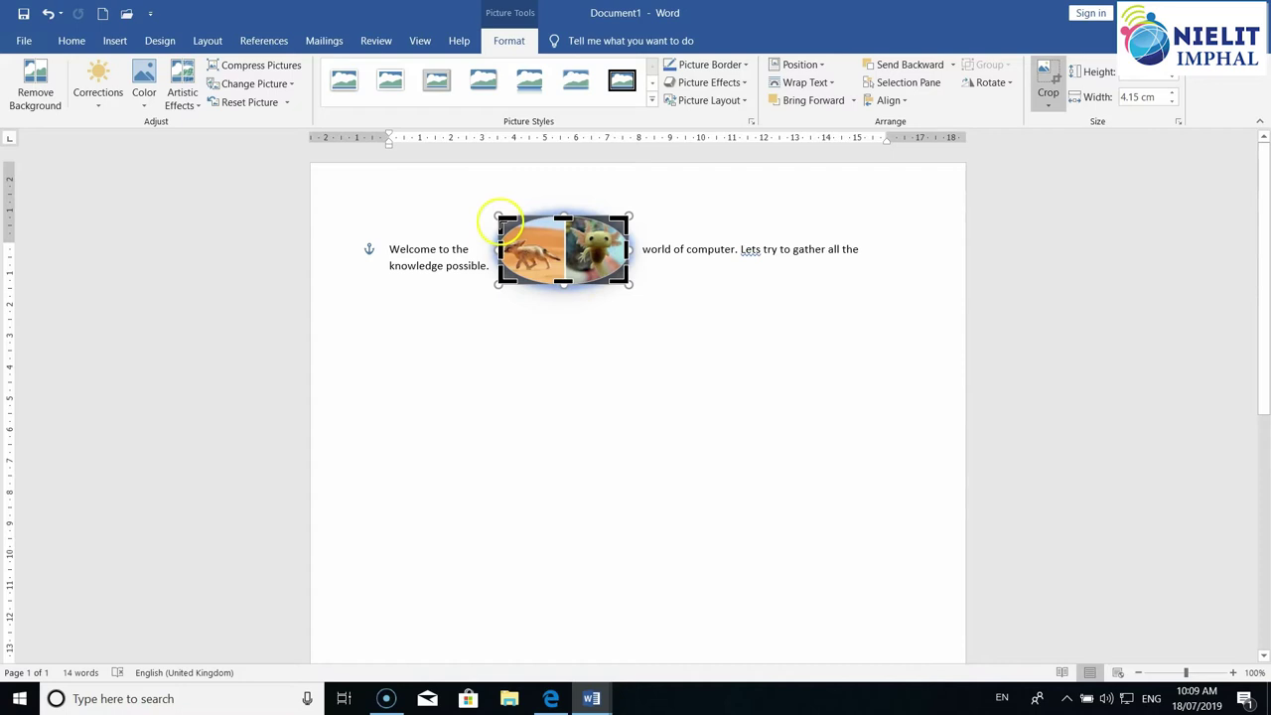
left_click_drag(500, 220, 552, 214)
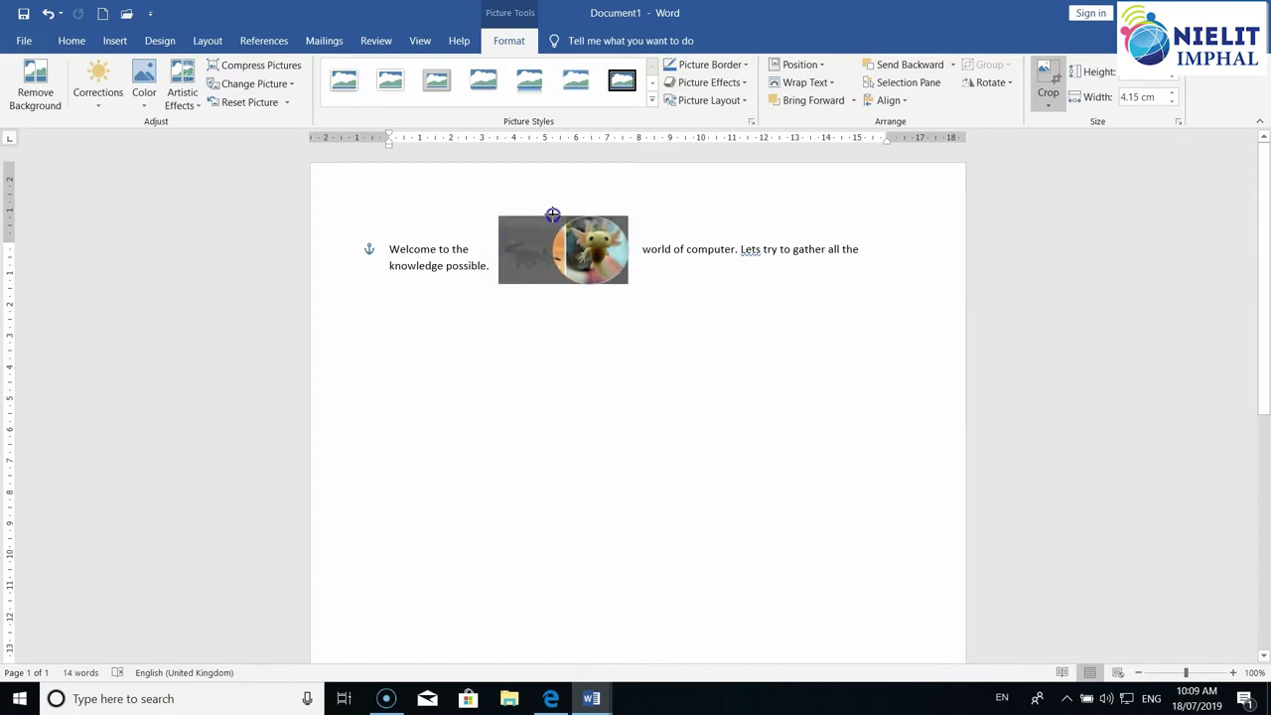
left_click_drag(559, 212, 564, 217)
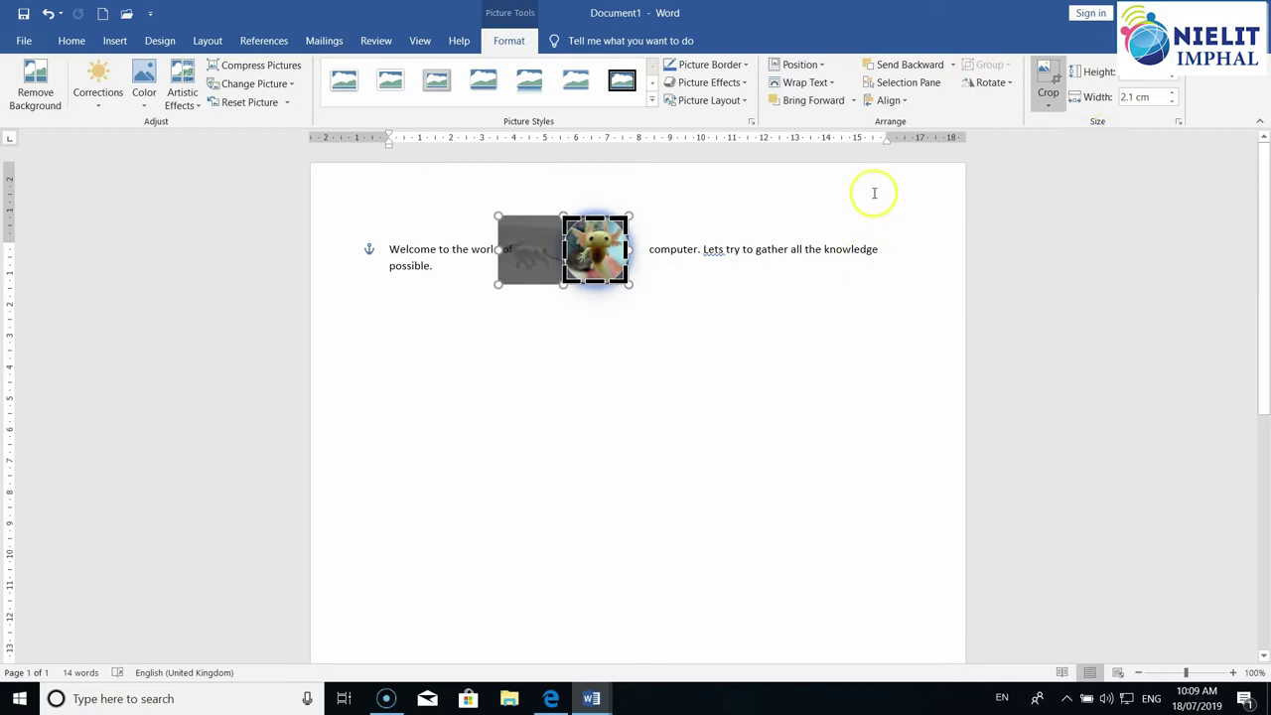
left_click(1058, 84)
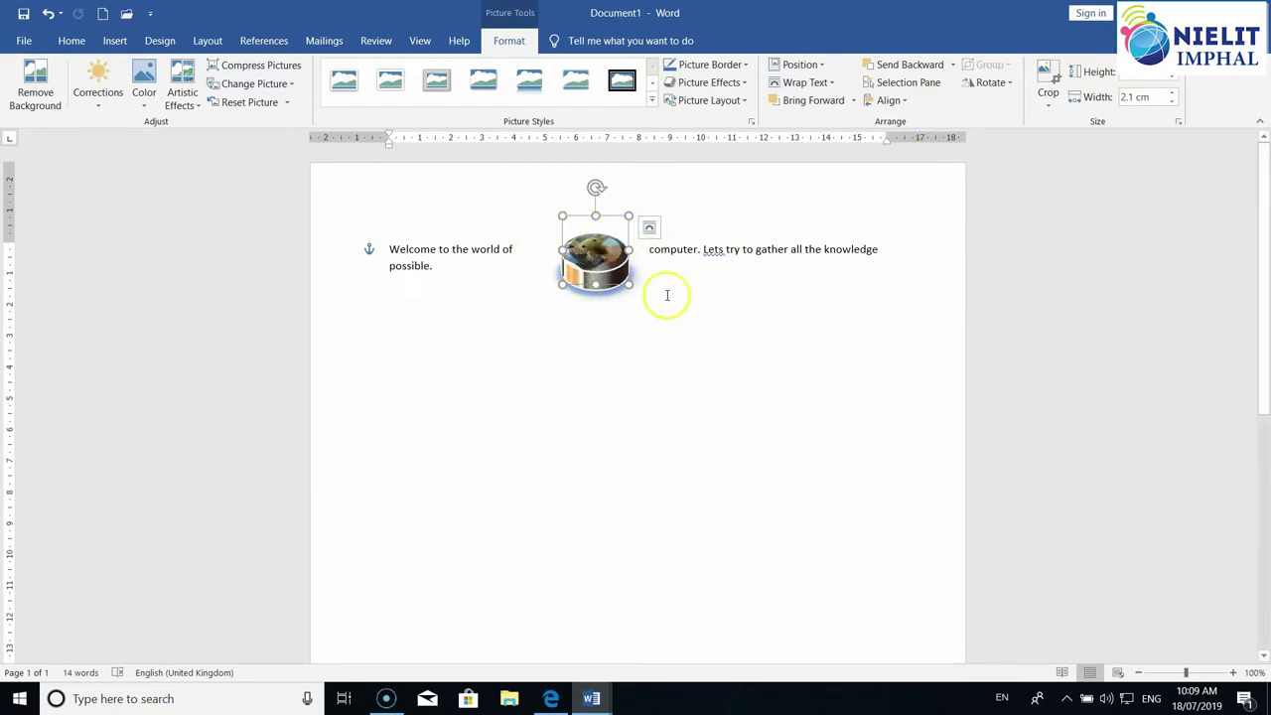
left_click(419, 365)
Add empty lines after 'possible.' below the welcome paragraph.
left_click(397, 312)
left_click(492, 277)
key("Return")
key("Return")
key("Return")
key("Return")
key("Return")
Choose the Rectangle shape from the Insert tab's Shapes gallery.
left_click(115, 41)
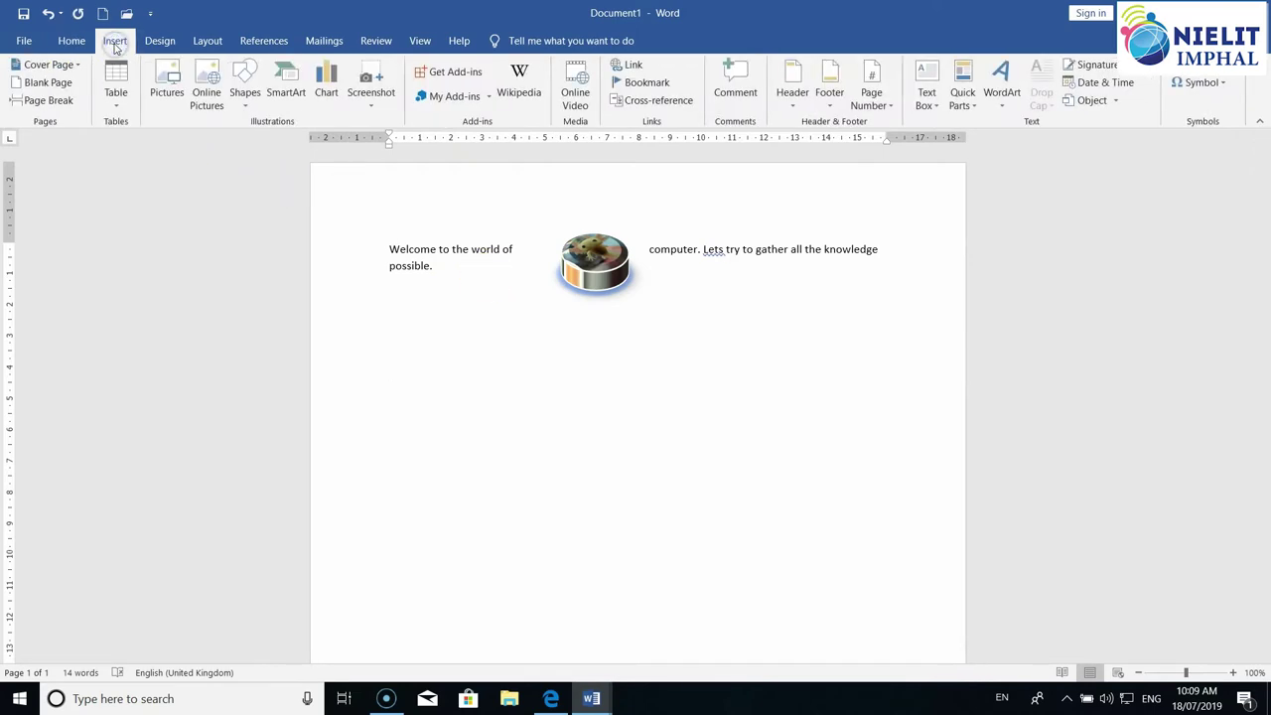
left_click(245, 111)
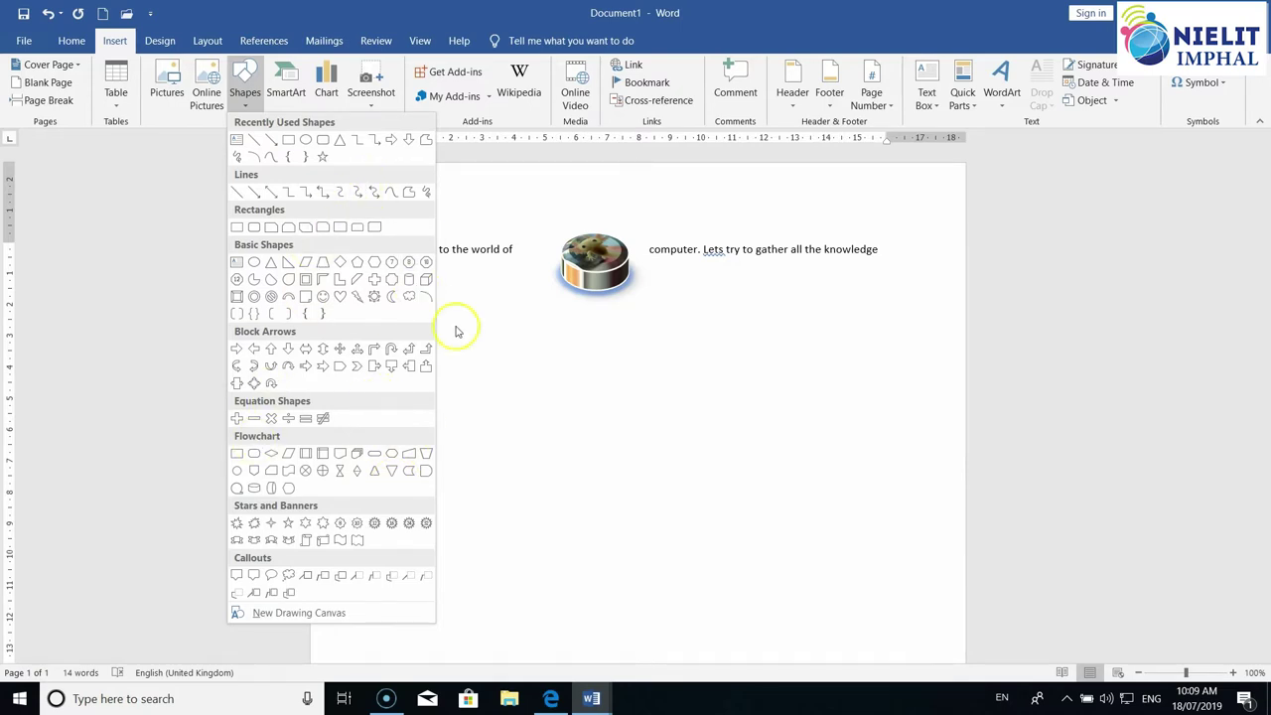
left_click(289, 139)
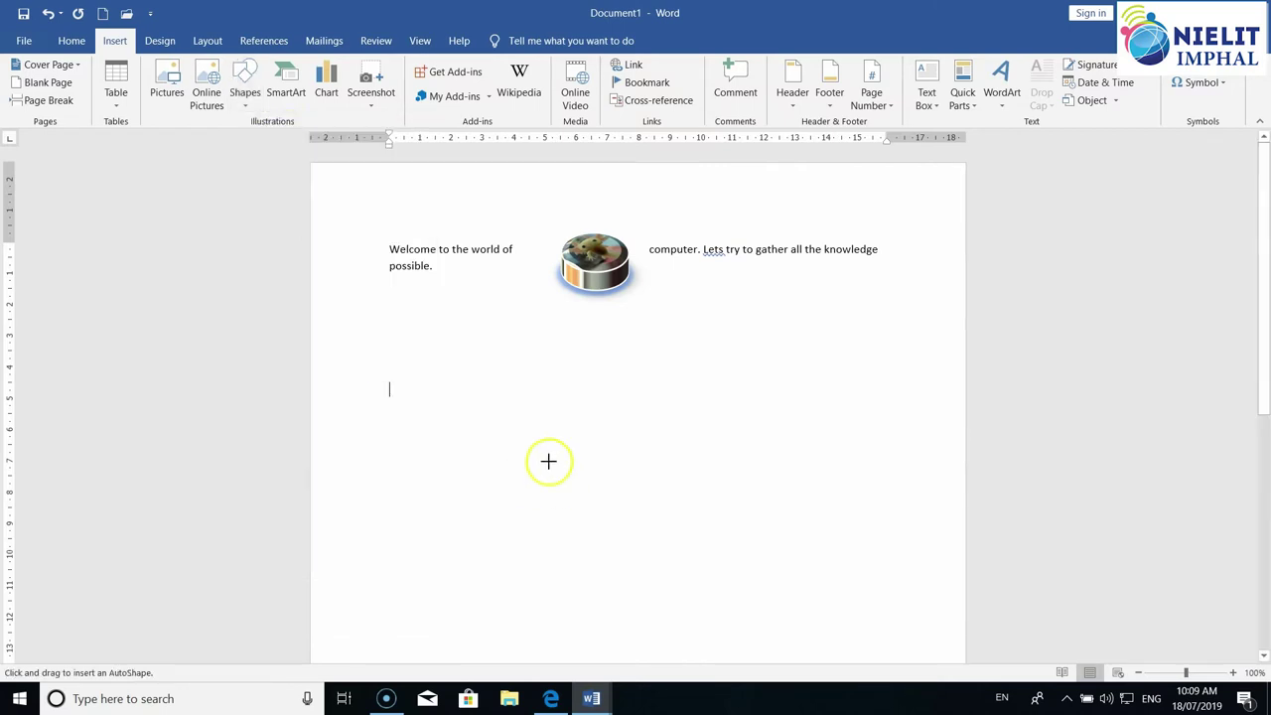
Draw a blue rectangle about 6.94 cm wide beneath the welcome sentence.
mouse_move(393, 375)
left_mouse_down()
mouse_move(573, 387)
mouse_move(597, 478)
left_mouse_up()
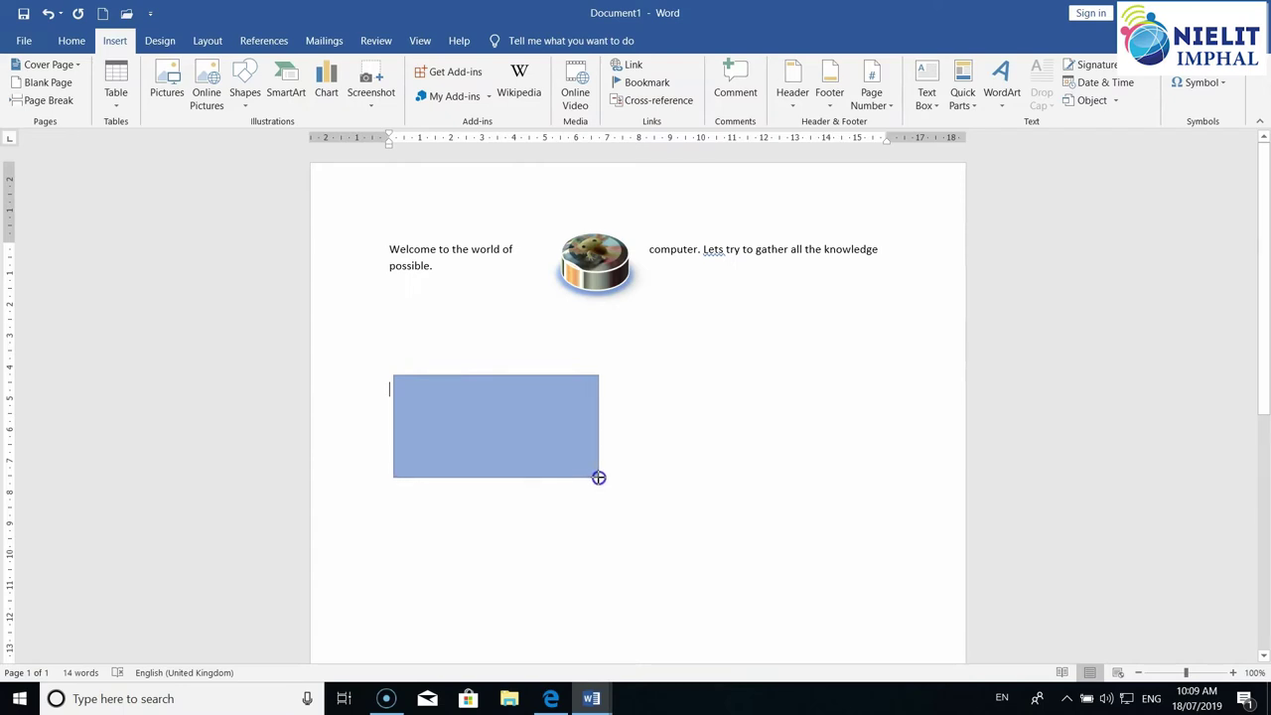
left_click_drag(599, 478, 604, 489)
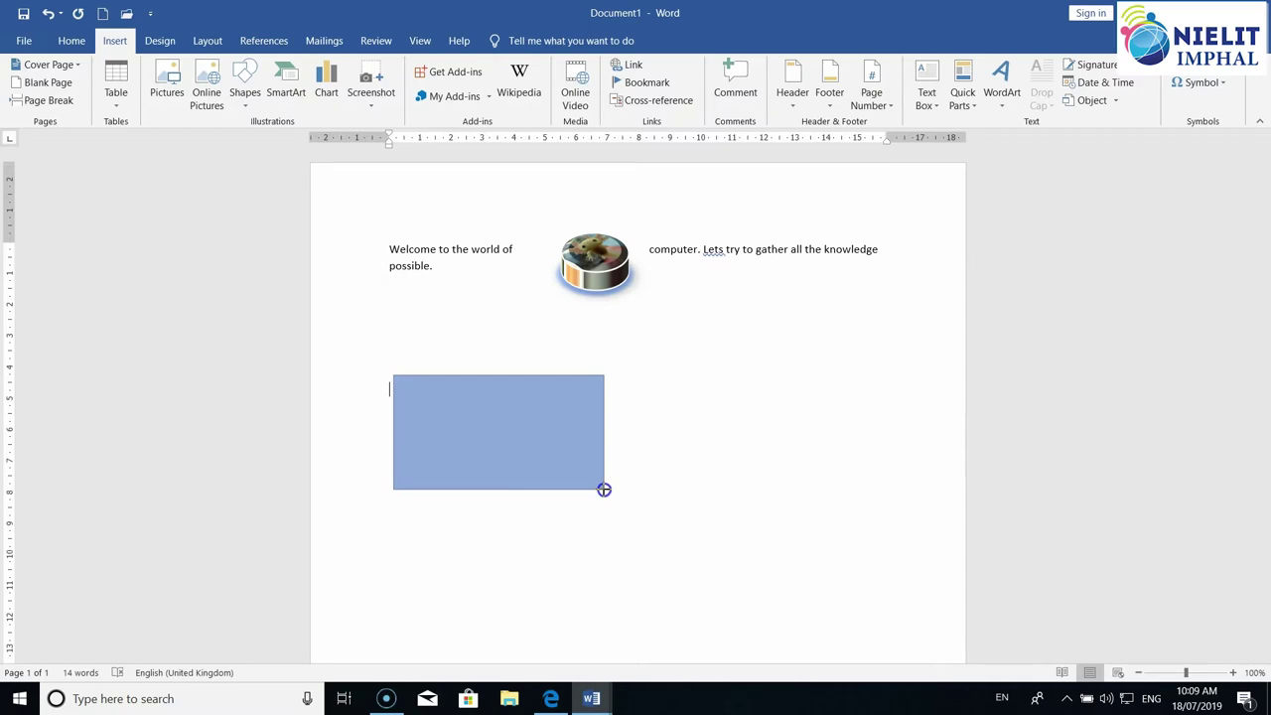
mouse_move(604, 489)
left_mouse_down()
mouse_move(661, 499)
mouse_move(613, 529)
mouse_move(611, 506)
left_mouse_up()
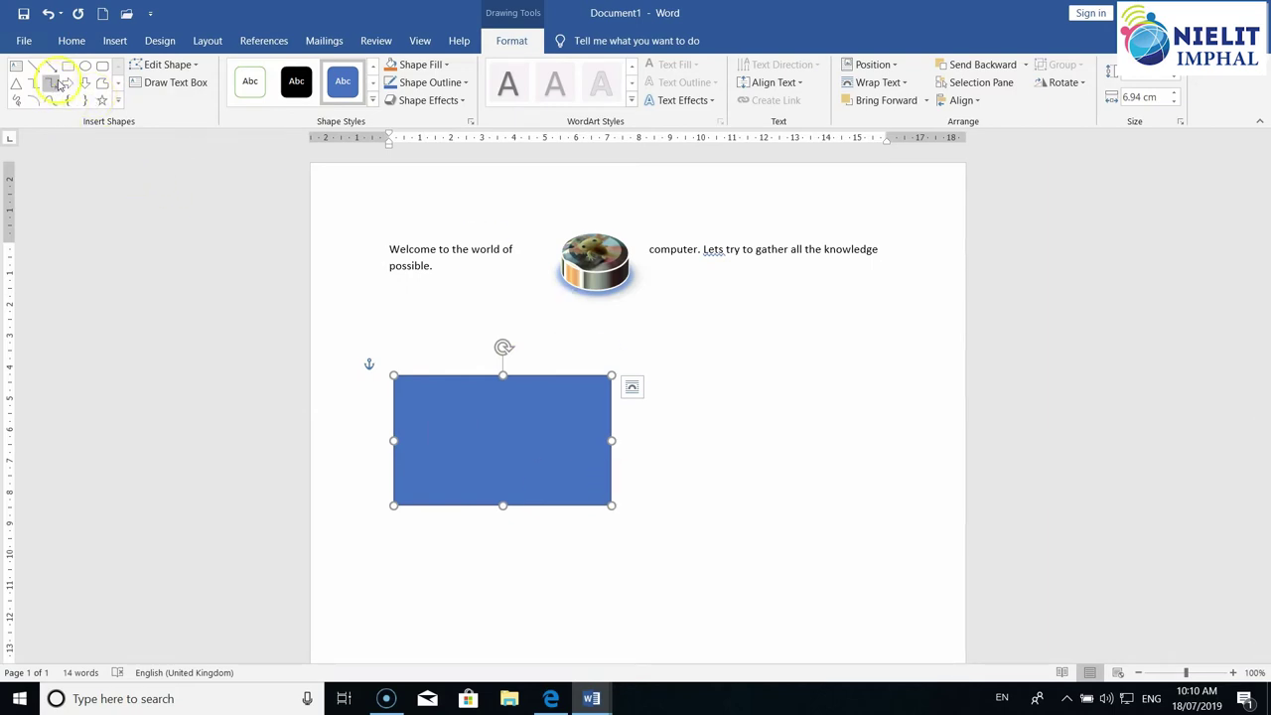
left_click(196, 65)
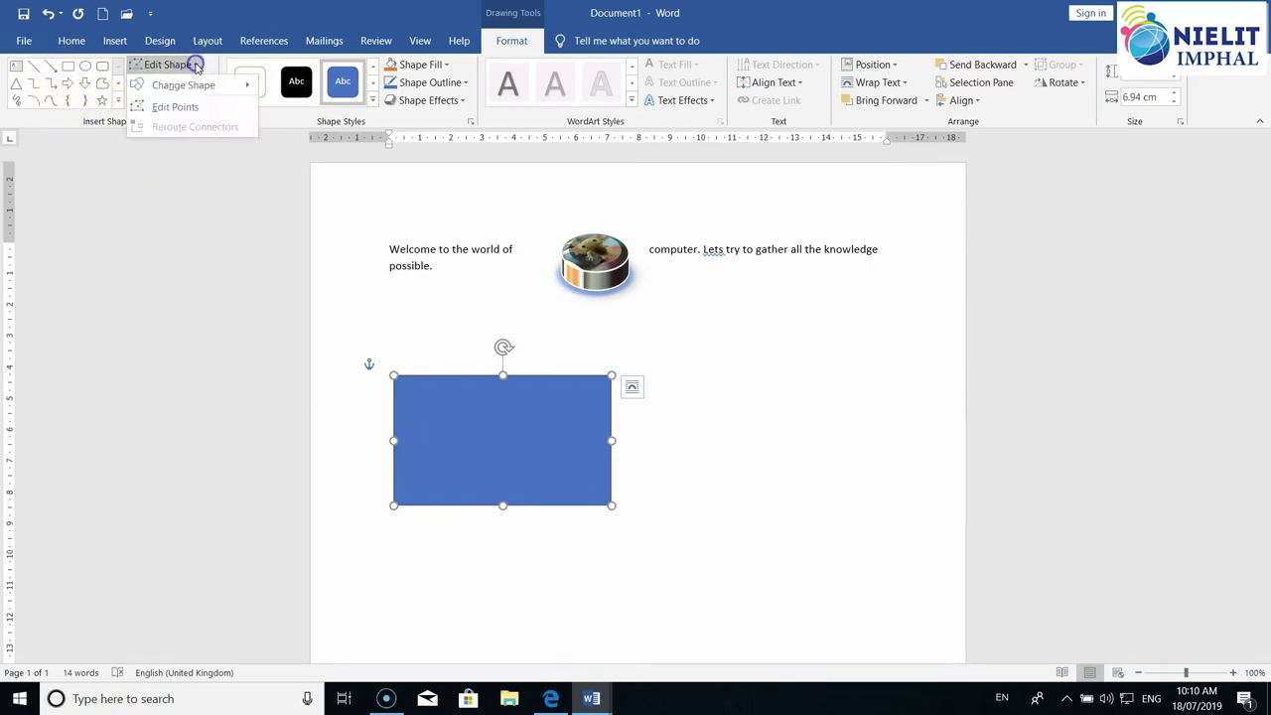
With Edit Points, drag the rectangle's top-left vertex to the right so its left side slants.
mouse_move(199, 90)
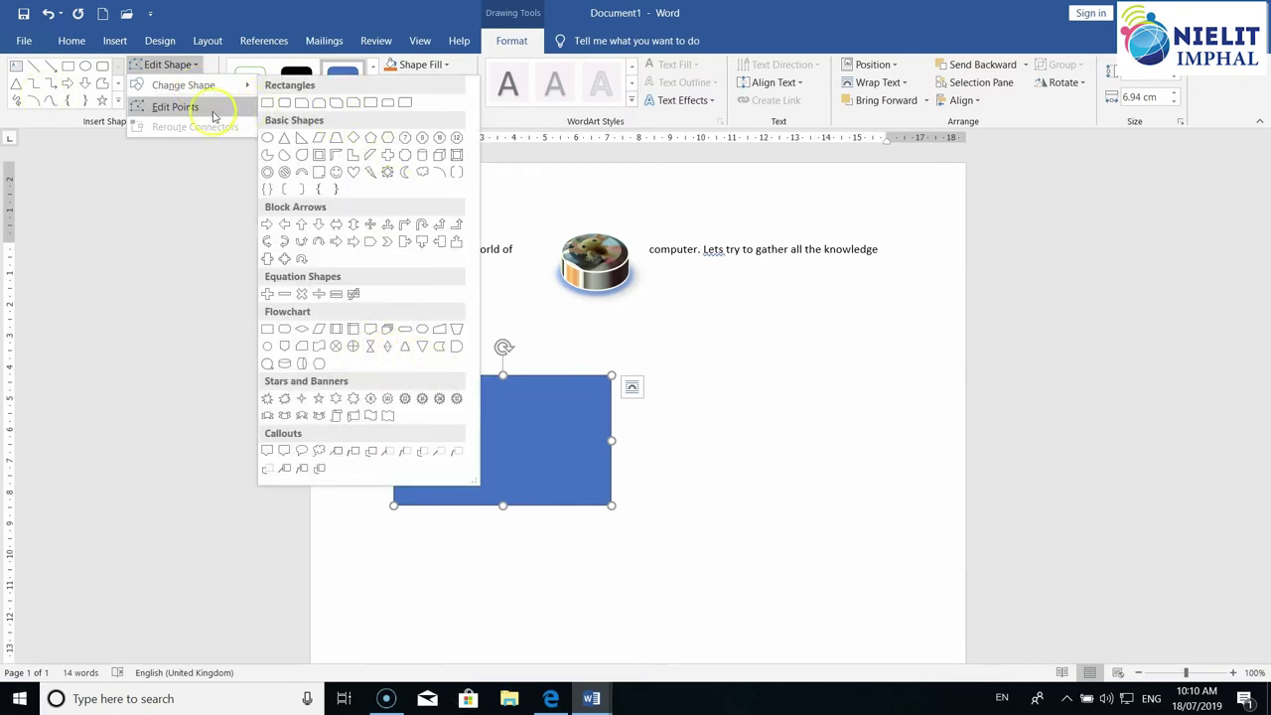
left_click(175, 106)
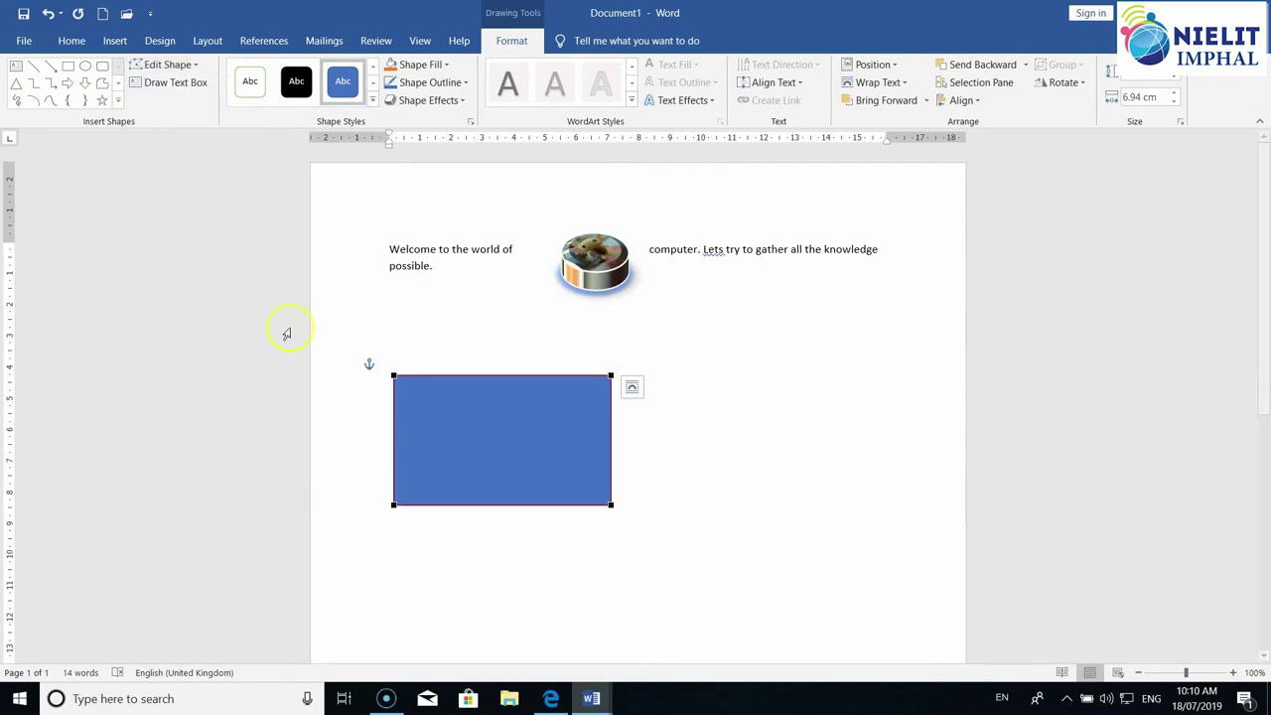
left_click(393, 376)
left_click_drag(395, 377, 412, 381)
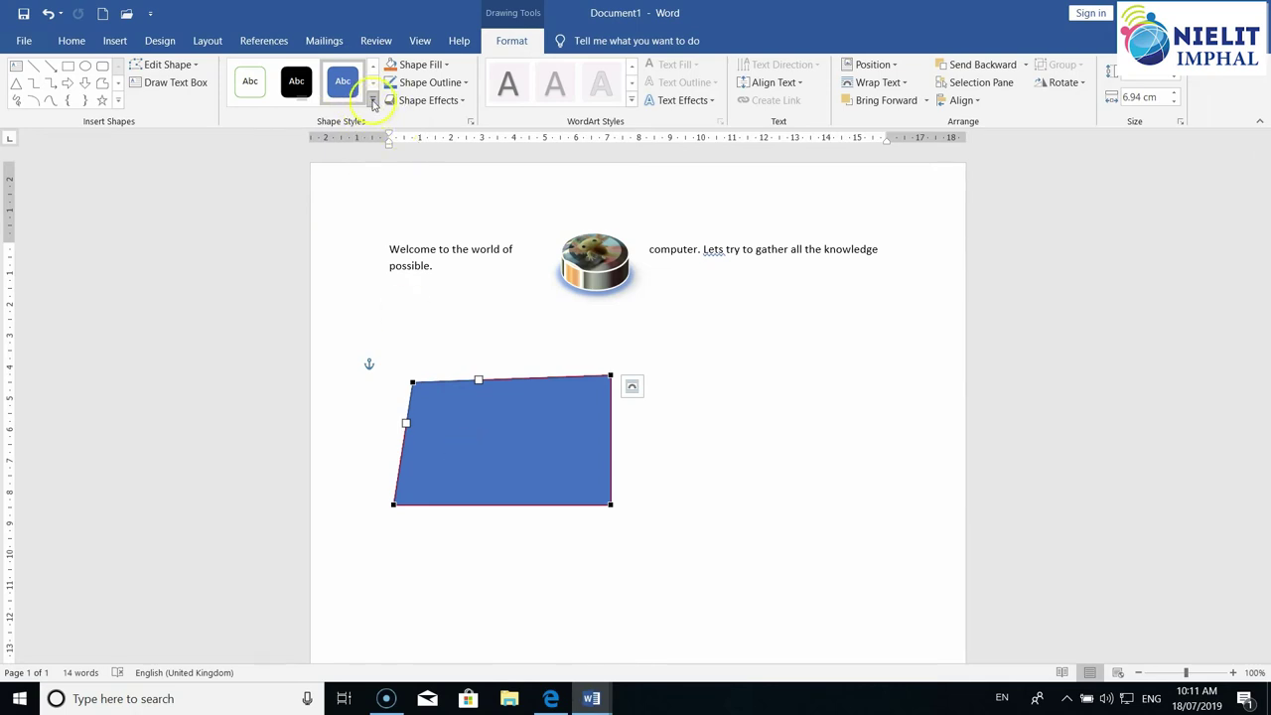
Apply the Colored Outline - Black, Dark 1 style and a grey centre radial gradient fill.
left_click(373, 103)
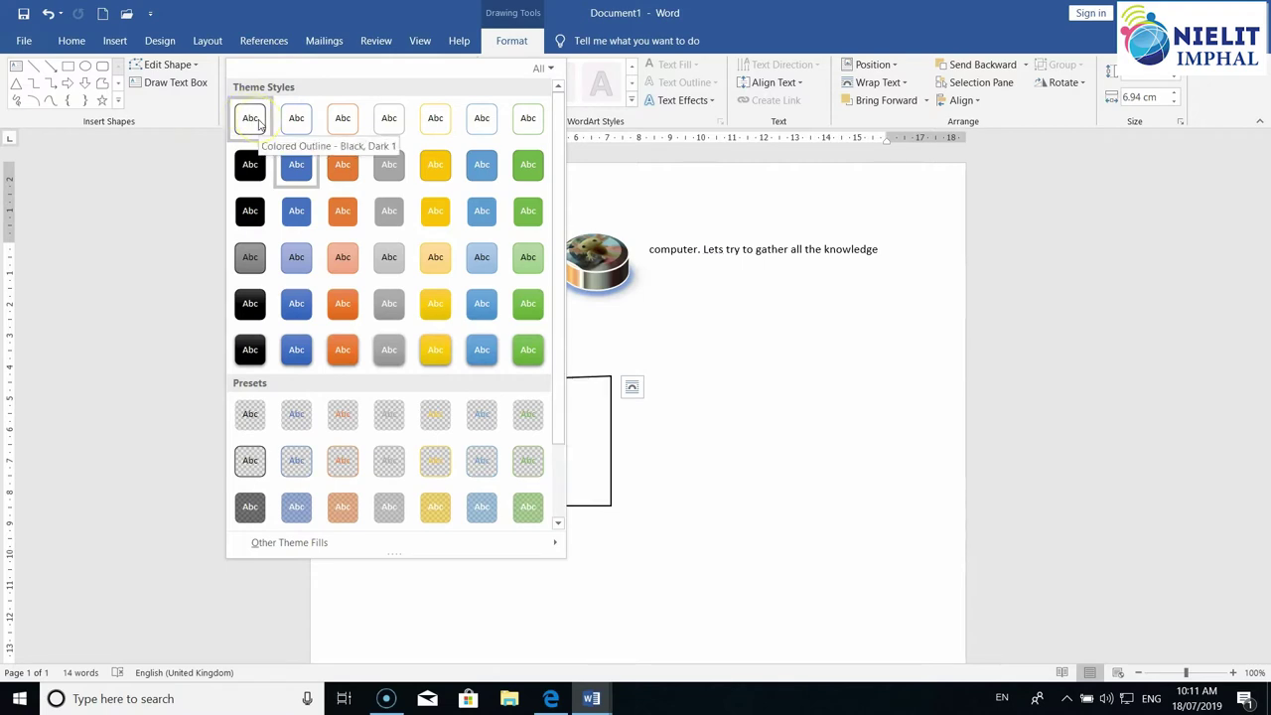
left_click(260, 123)
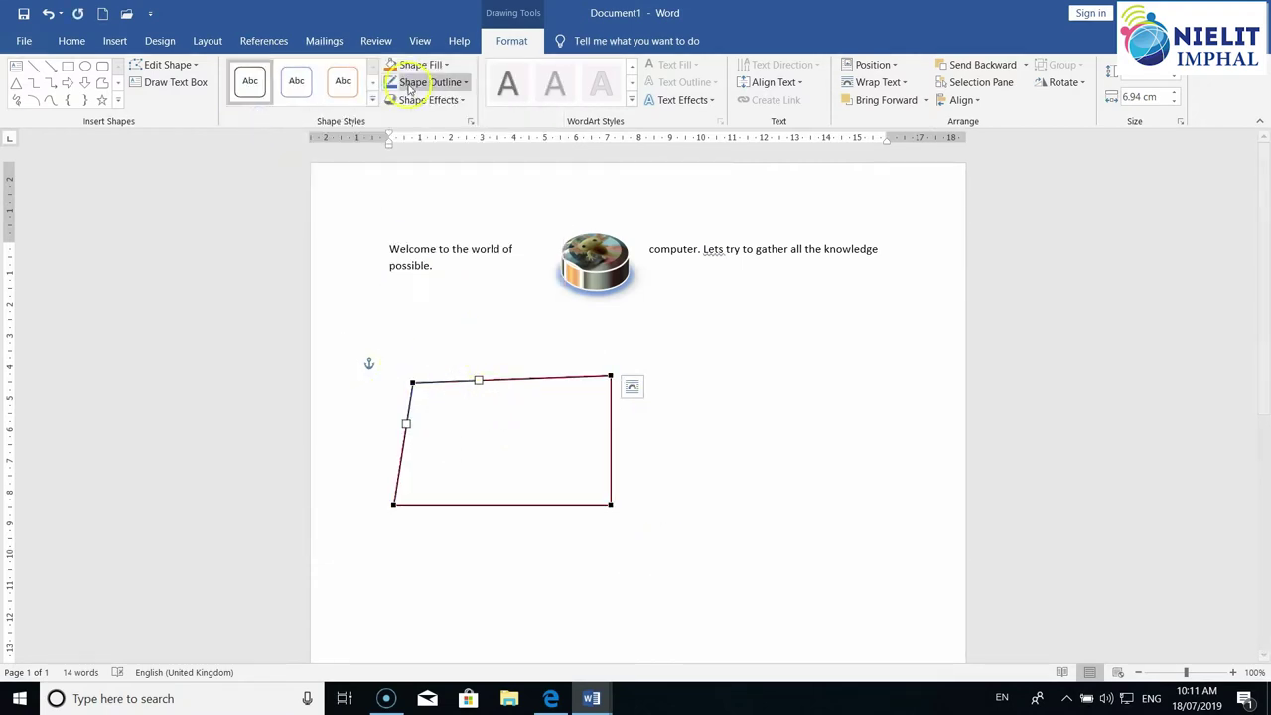
left_click(447, 66)
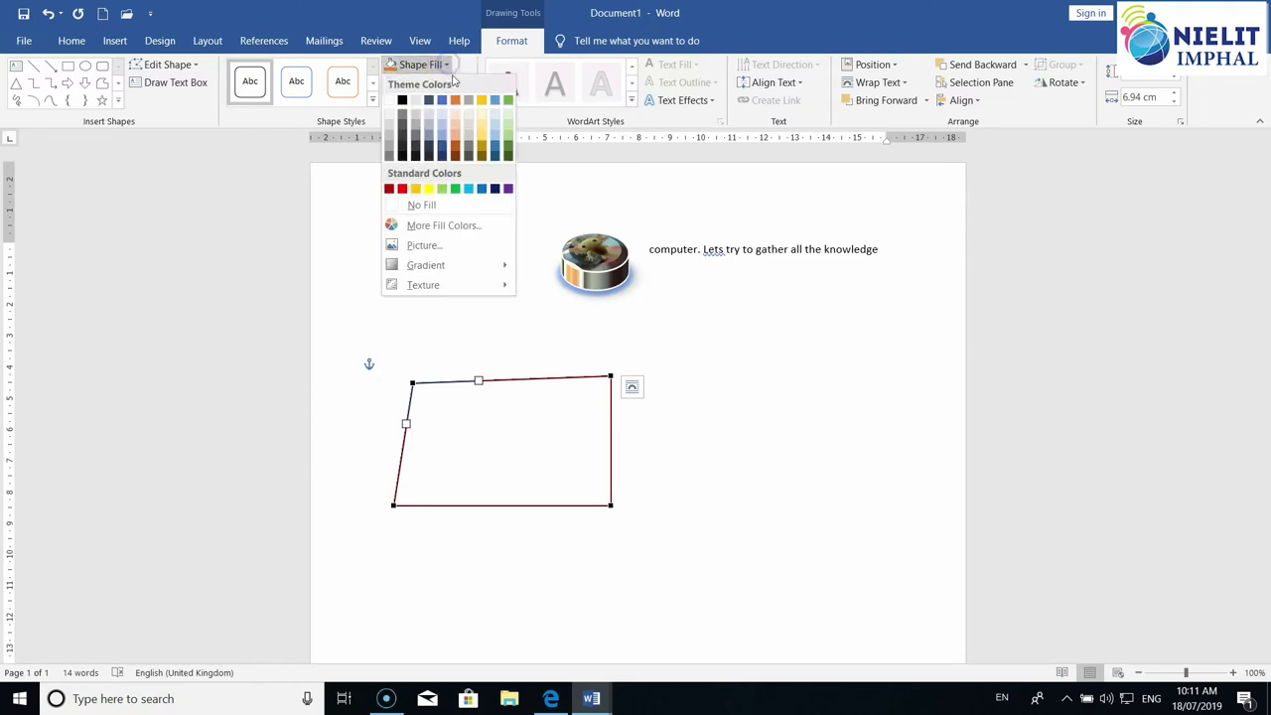
left_click(421, 207)
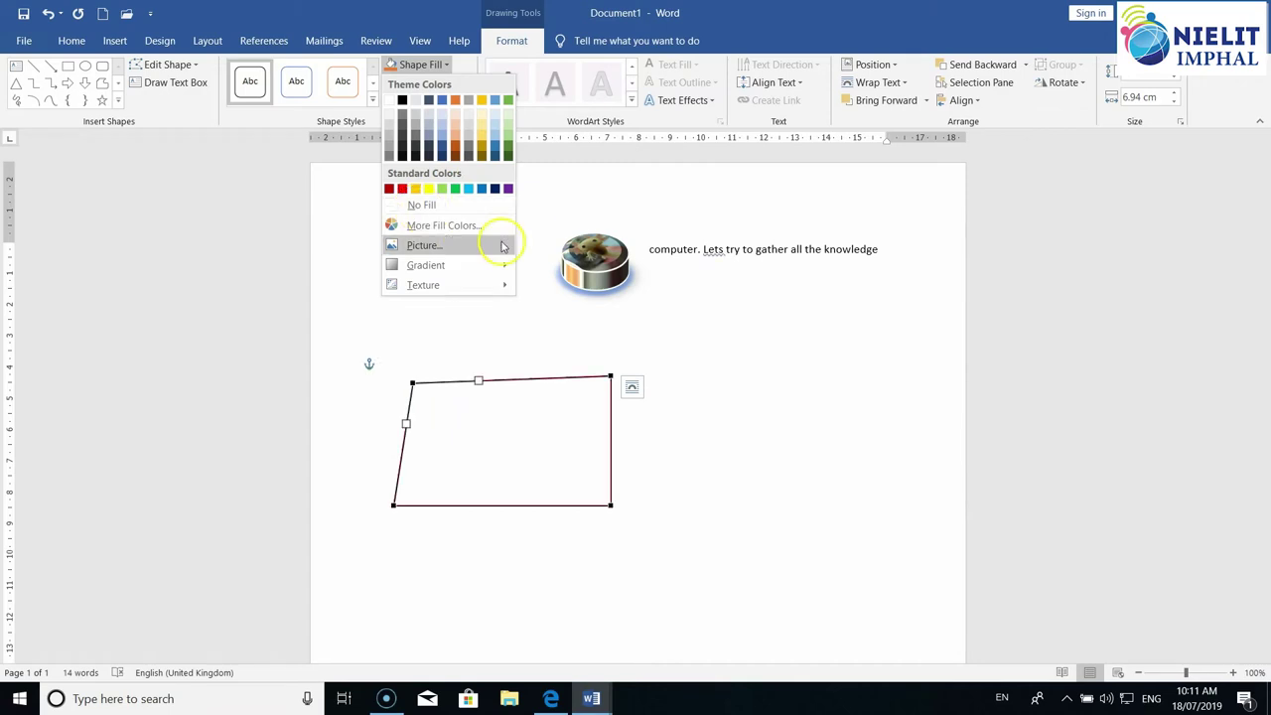
mouse_move(425, 270)
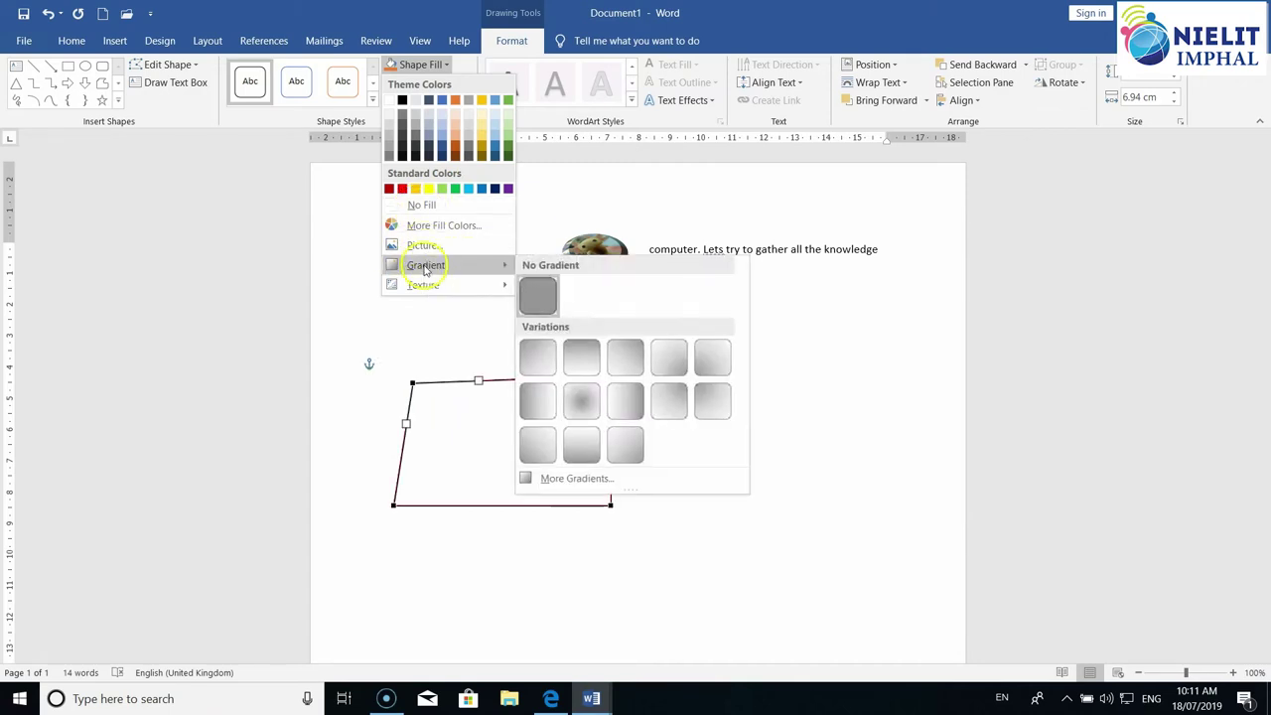
left_click(581, 402)
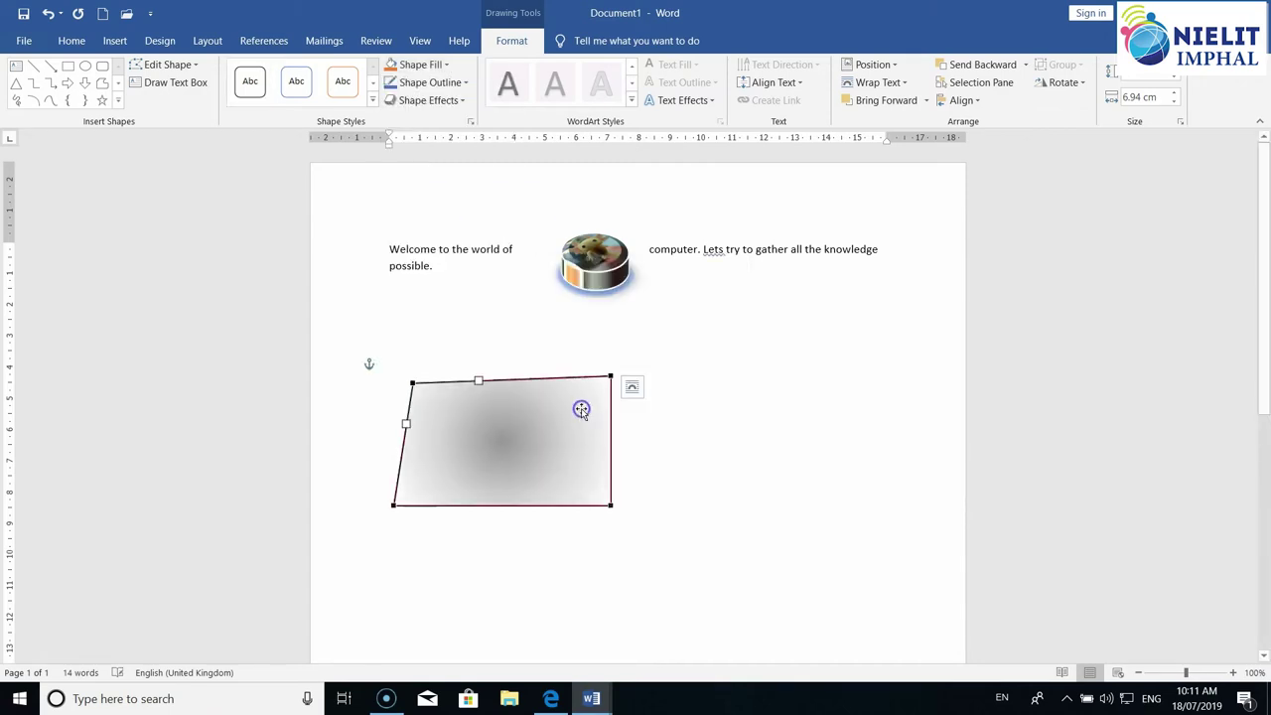
Make the shape's outline 6 pt thick.
left_click(466, 83)
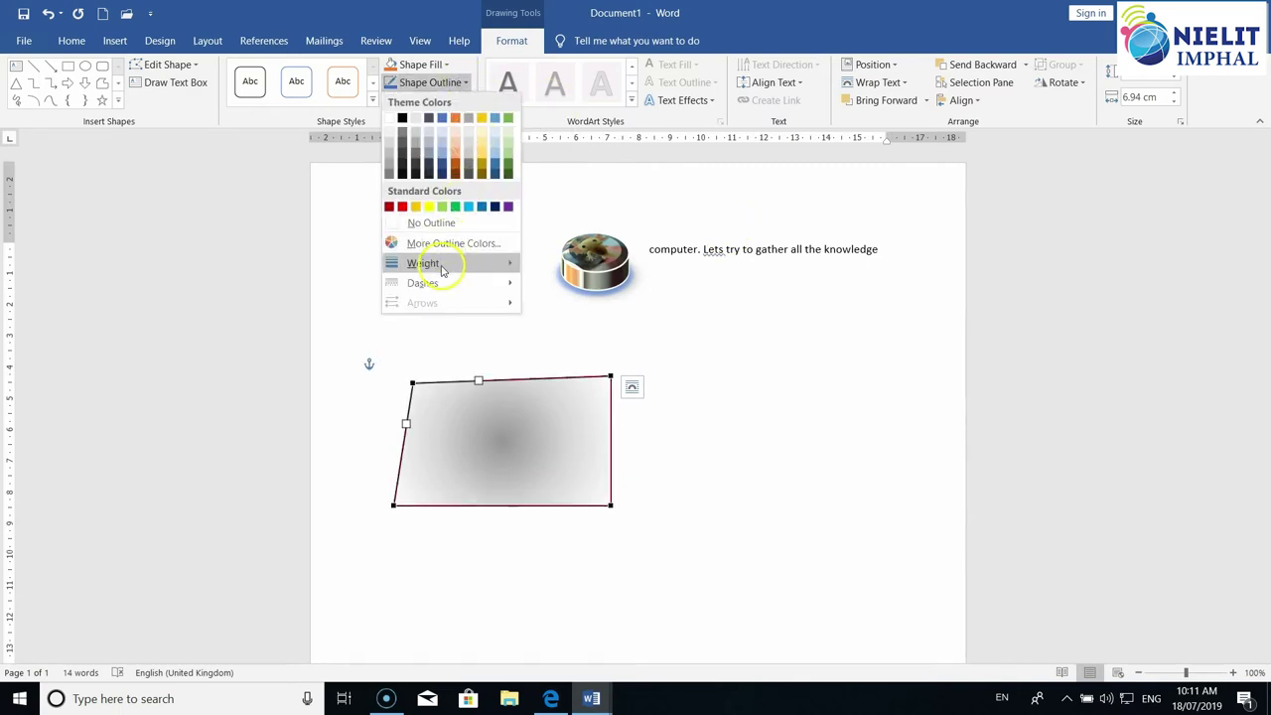
mouse_move(443, 268)
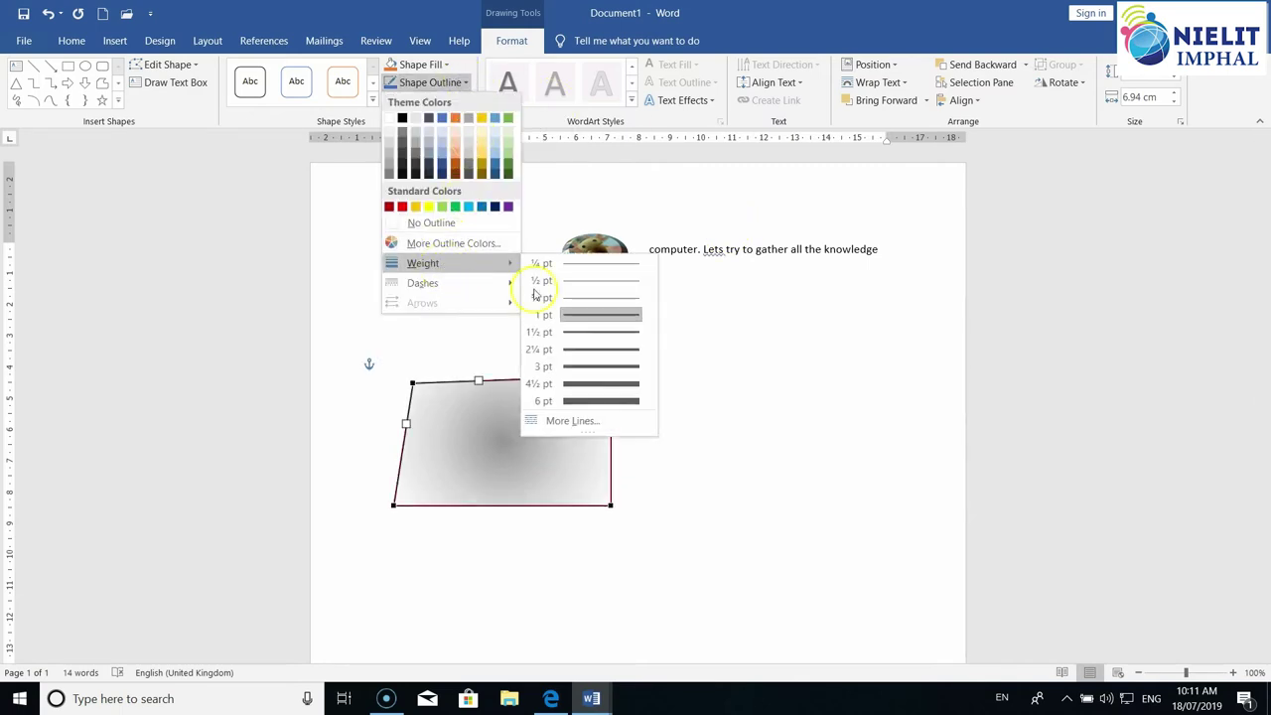
left_click(594, 406)
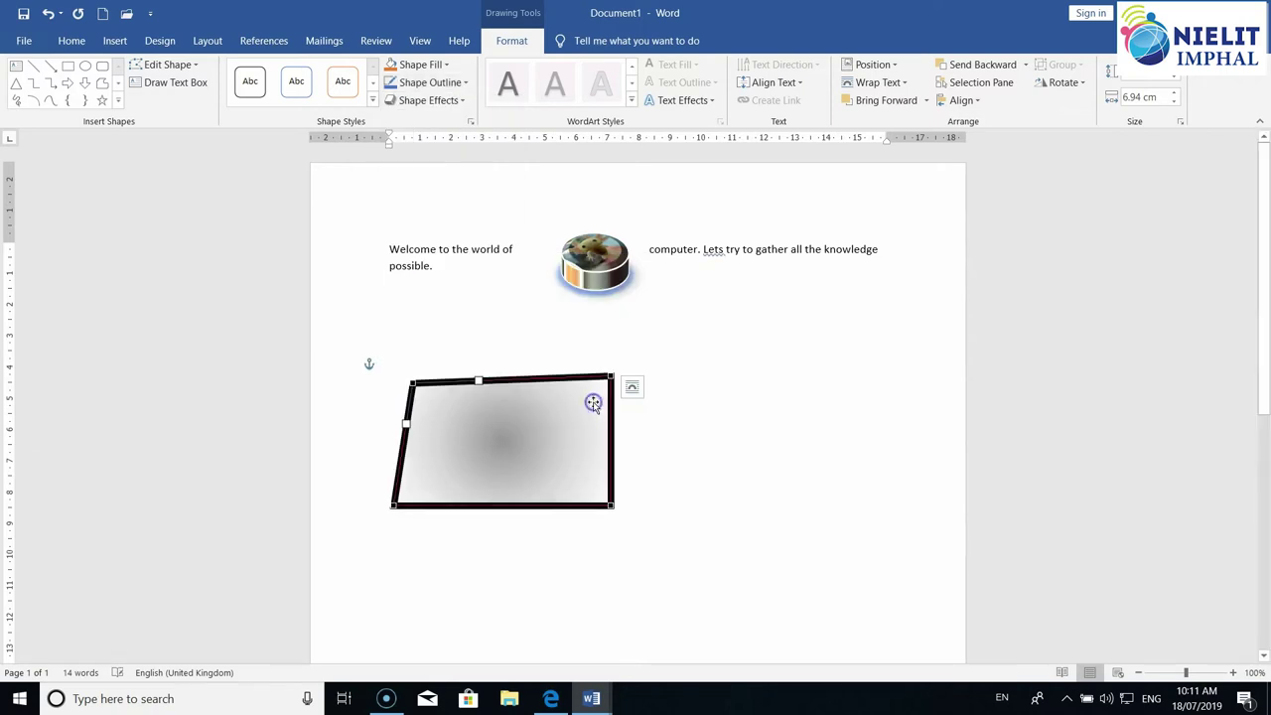
Apply a bevel preset from Shape Effects to the gradient trapezoid.
left_click(462, 101)
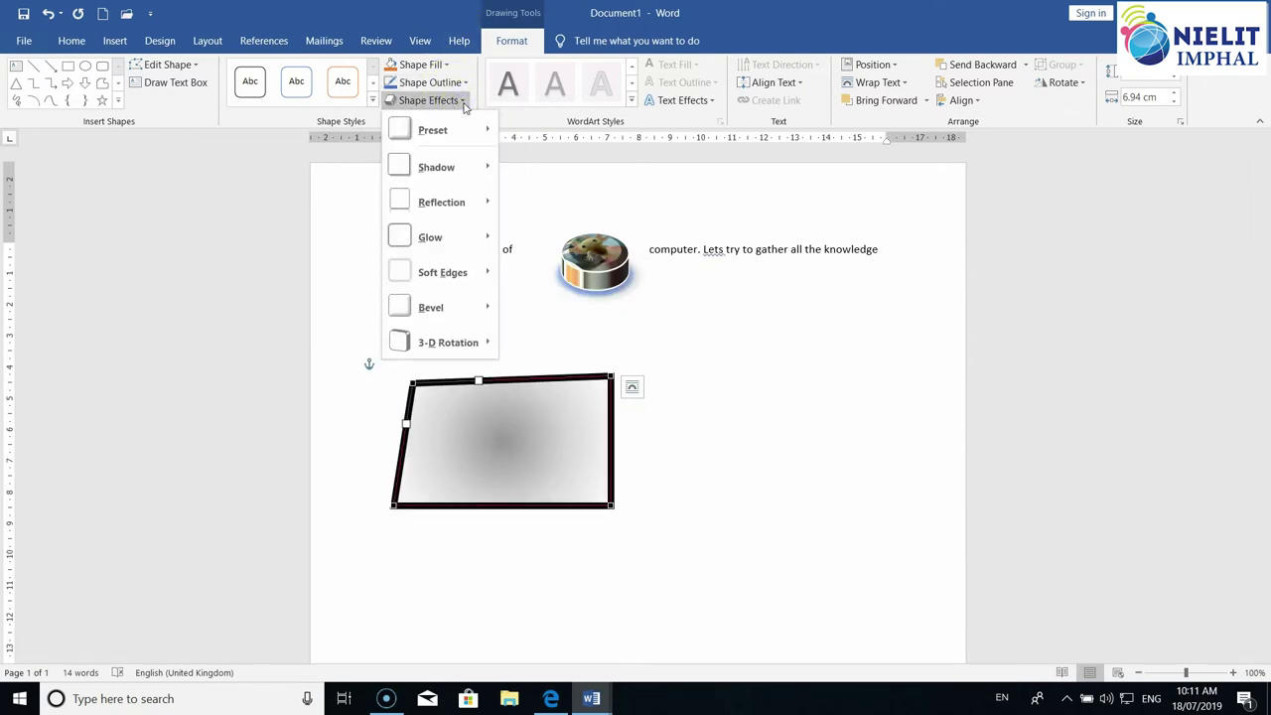
mouse_move(457, 275)
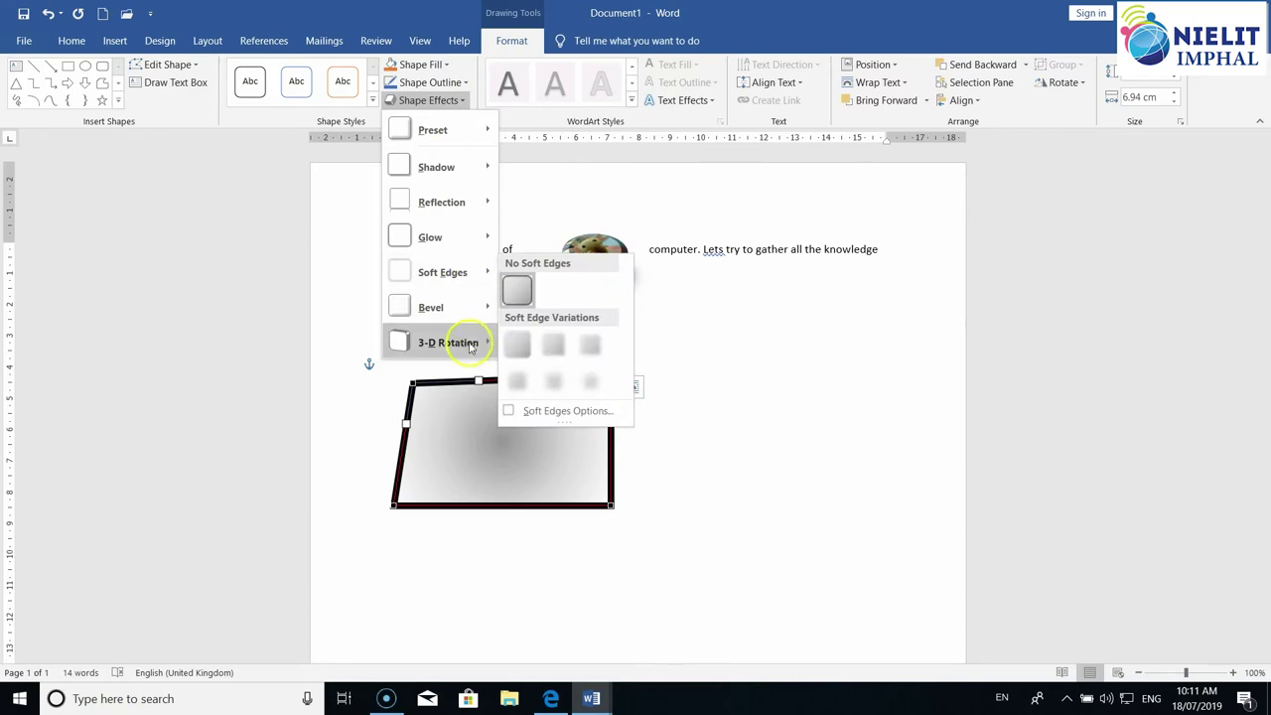
mouse_move(470, 347)
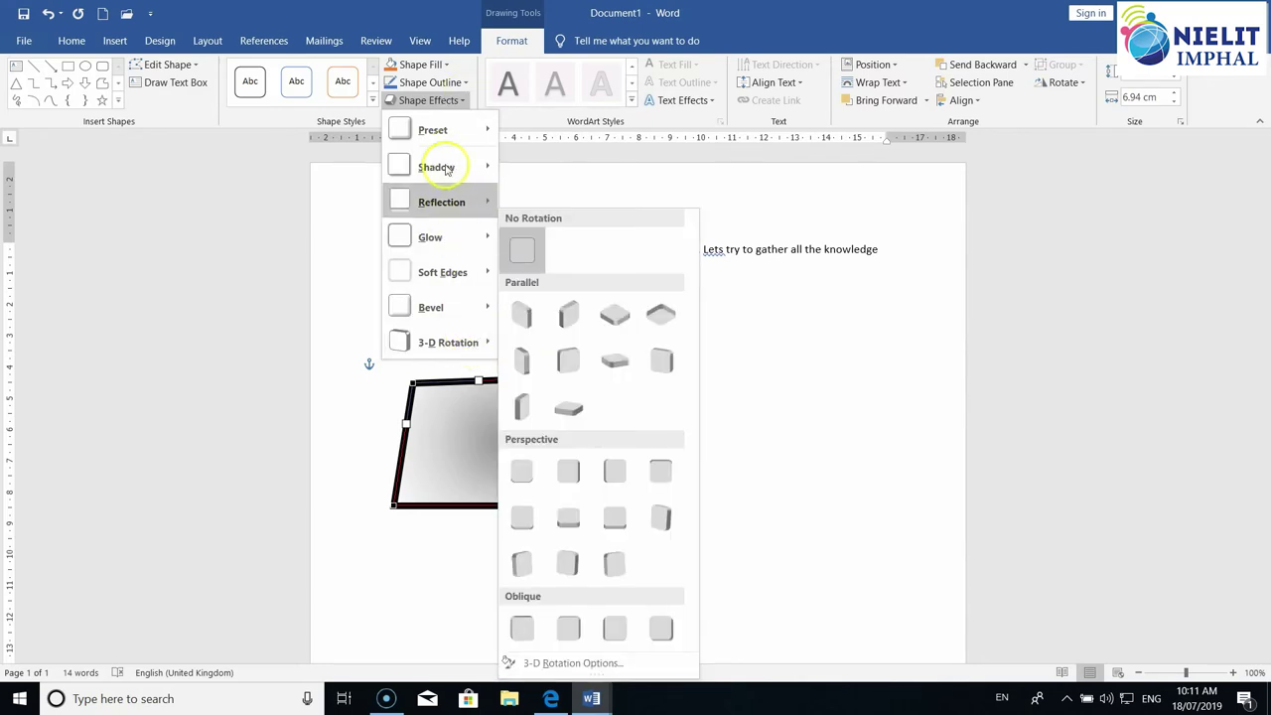
mouse_move(476, 209)
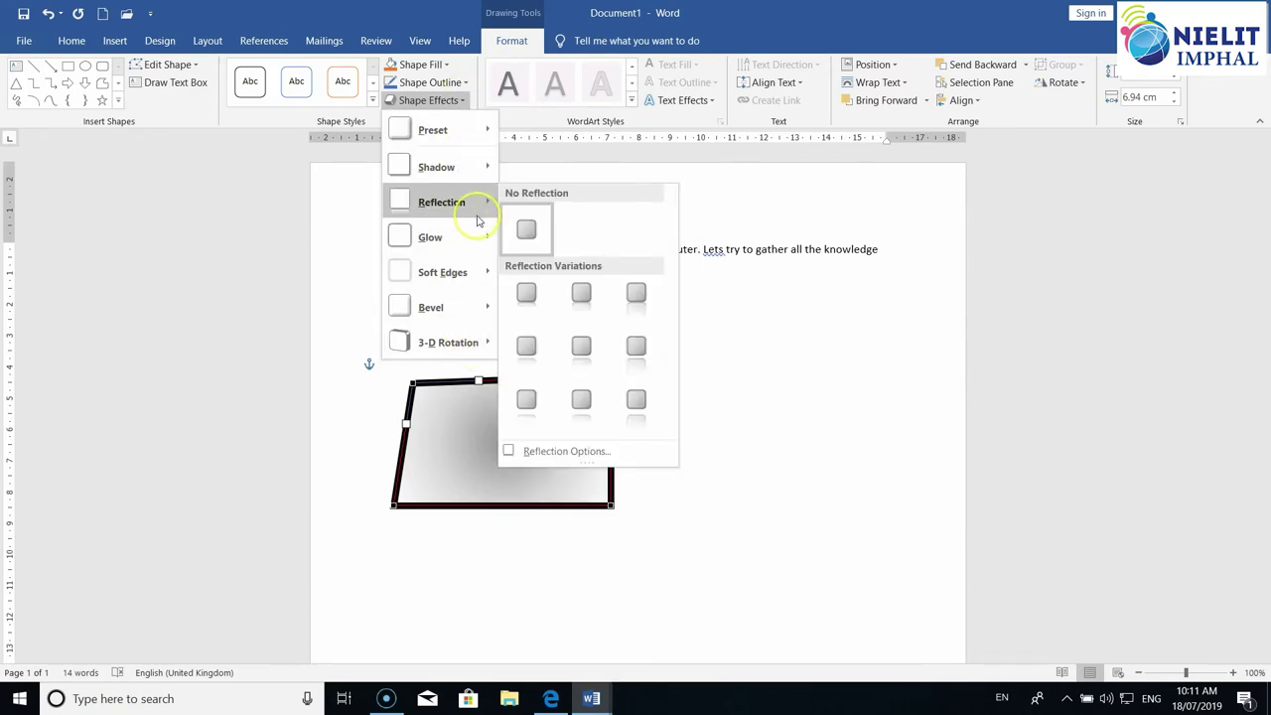
left_click(477, 306)
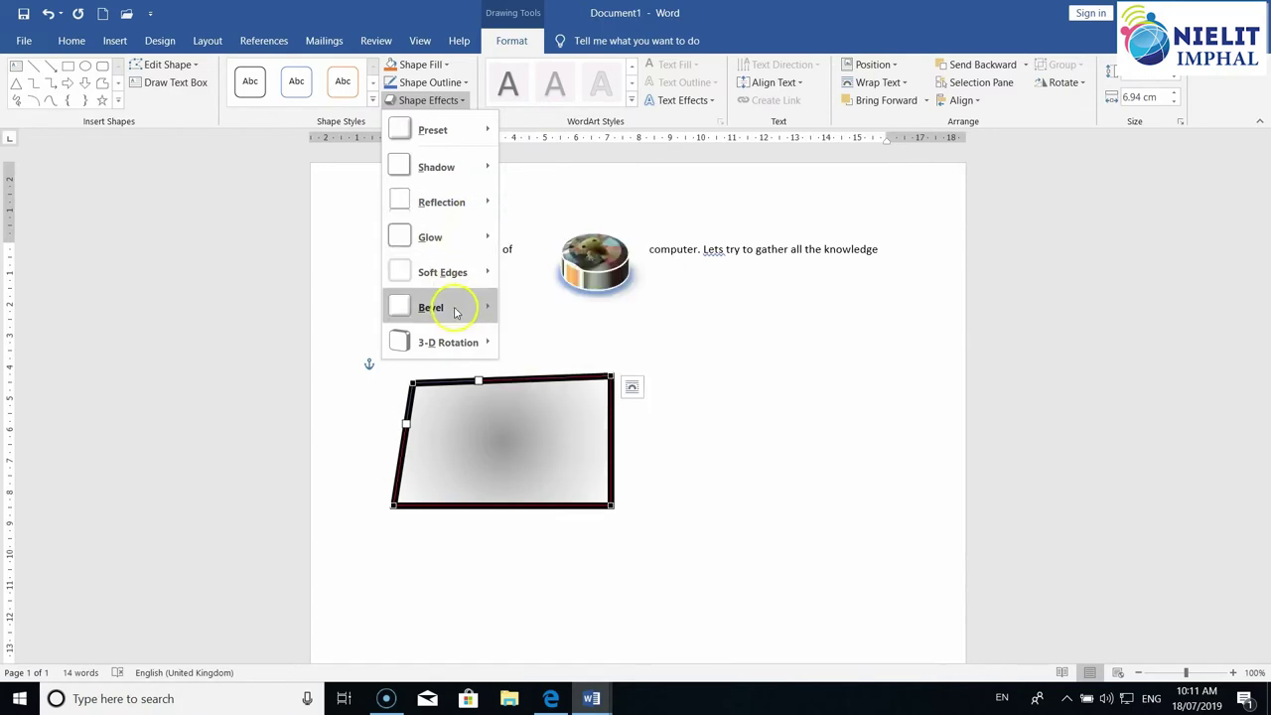
mouse_move(477, 340)
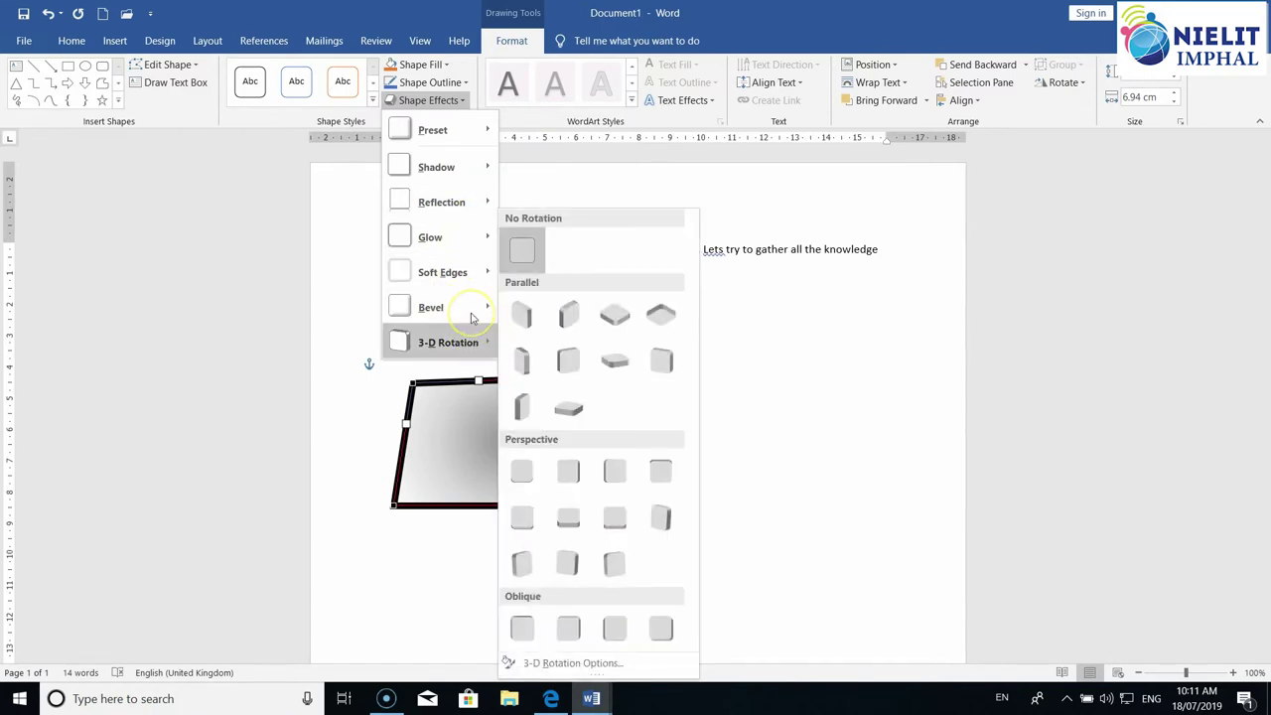
left_click(472, 309)
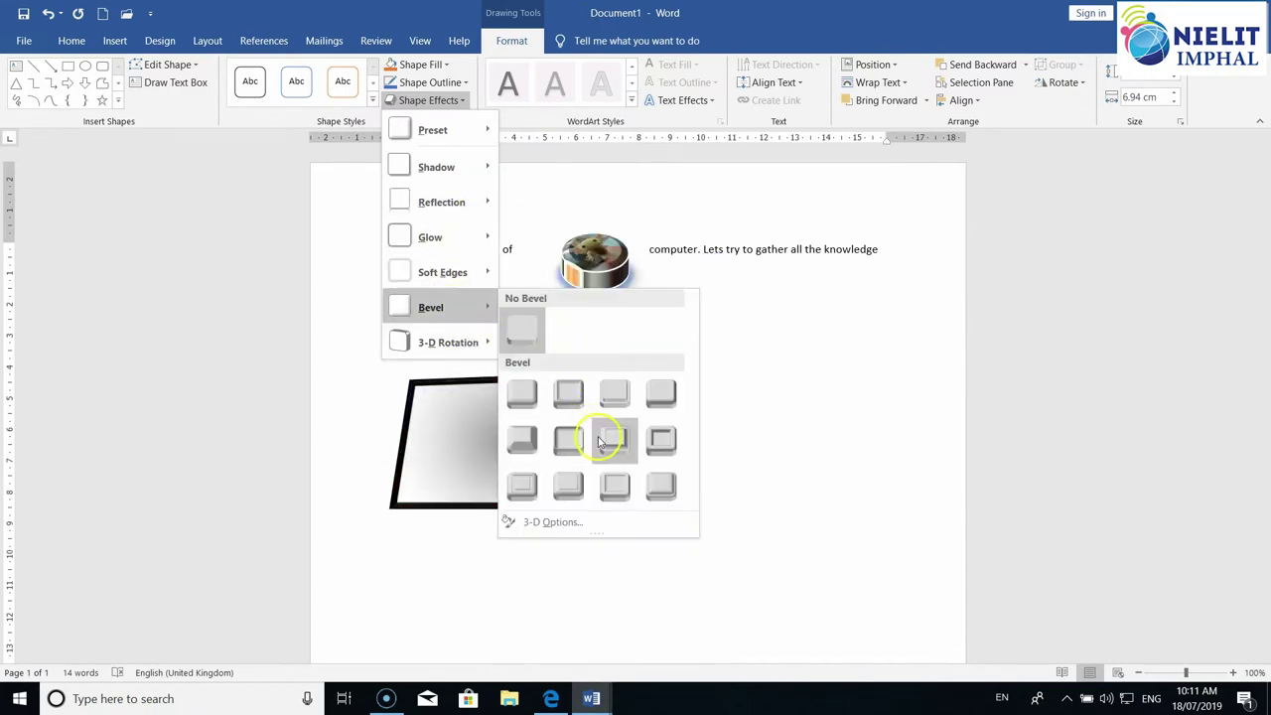
left_click(559, 447)
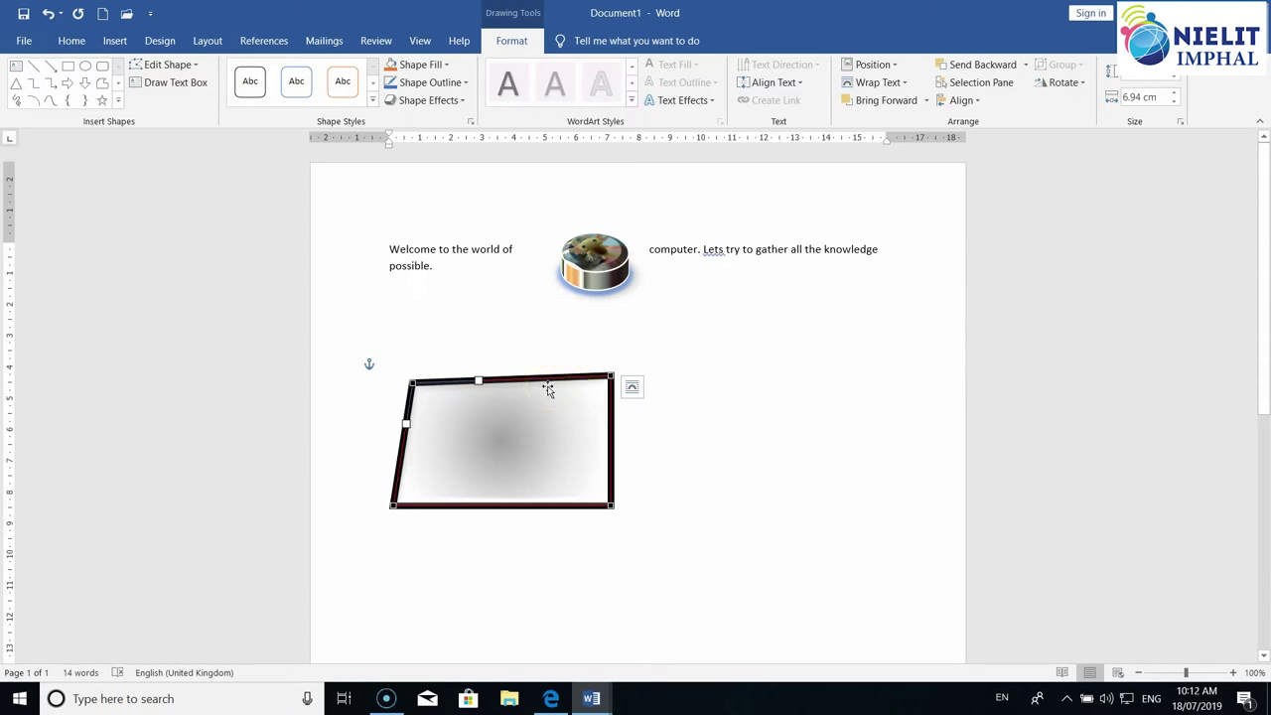
right_click(547, 387)
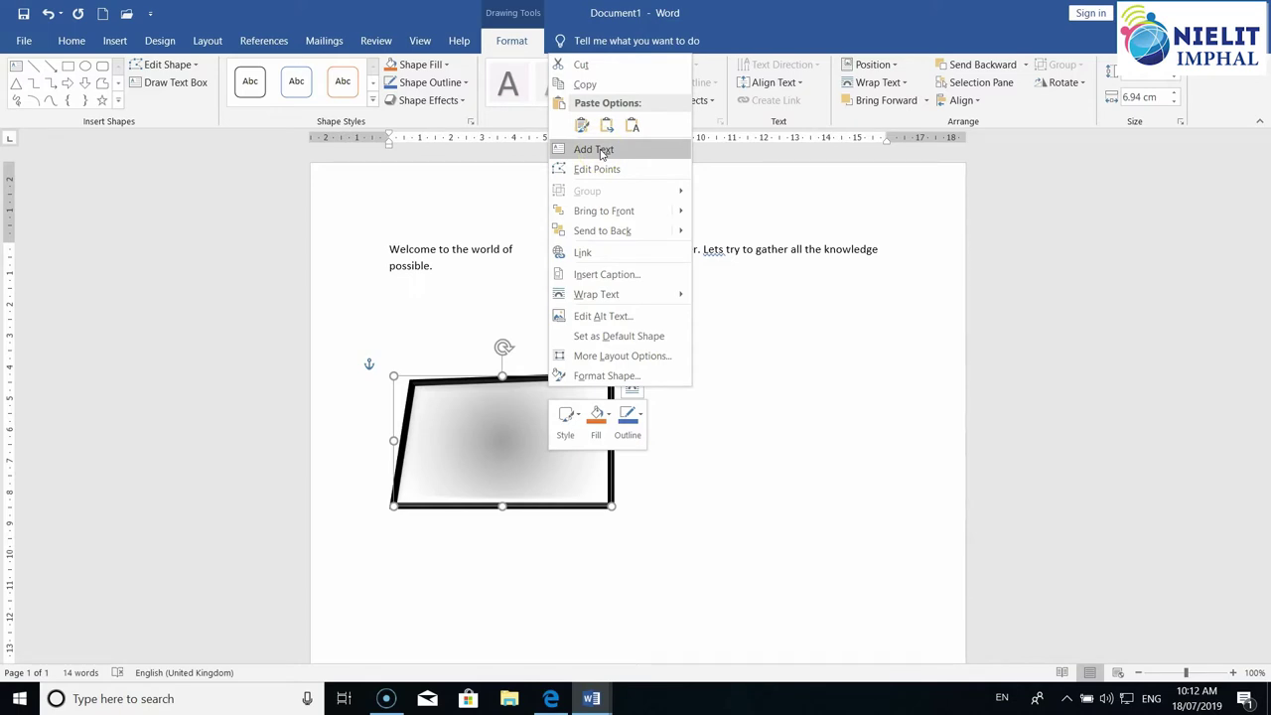
Delete 'computer. Lets try to gather all the knowledge' from the welcome sentence, then reselect the trapezoid.
left_click(600, 151)
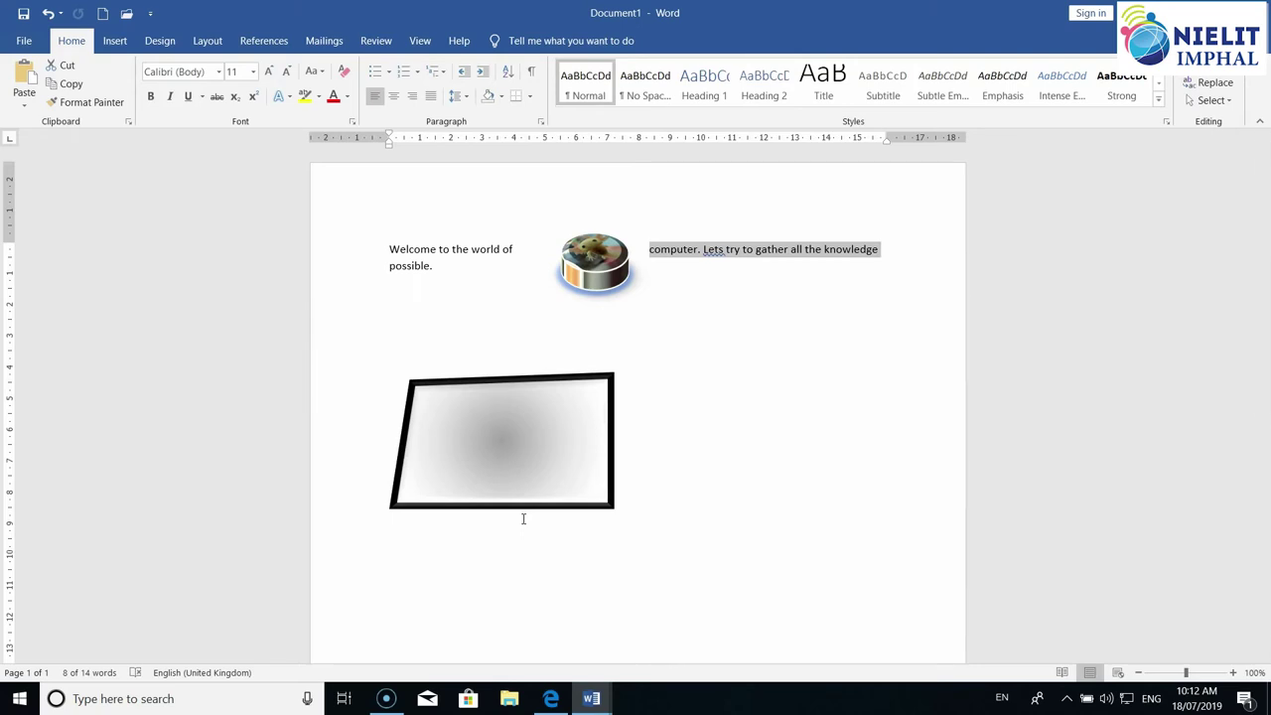
key("Delete")
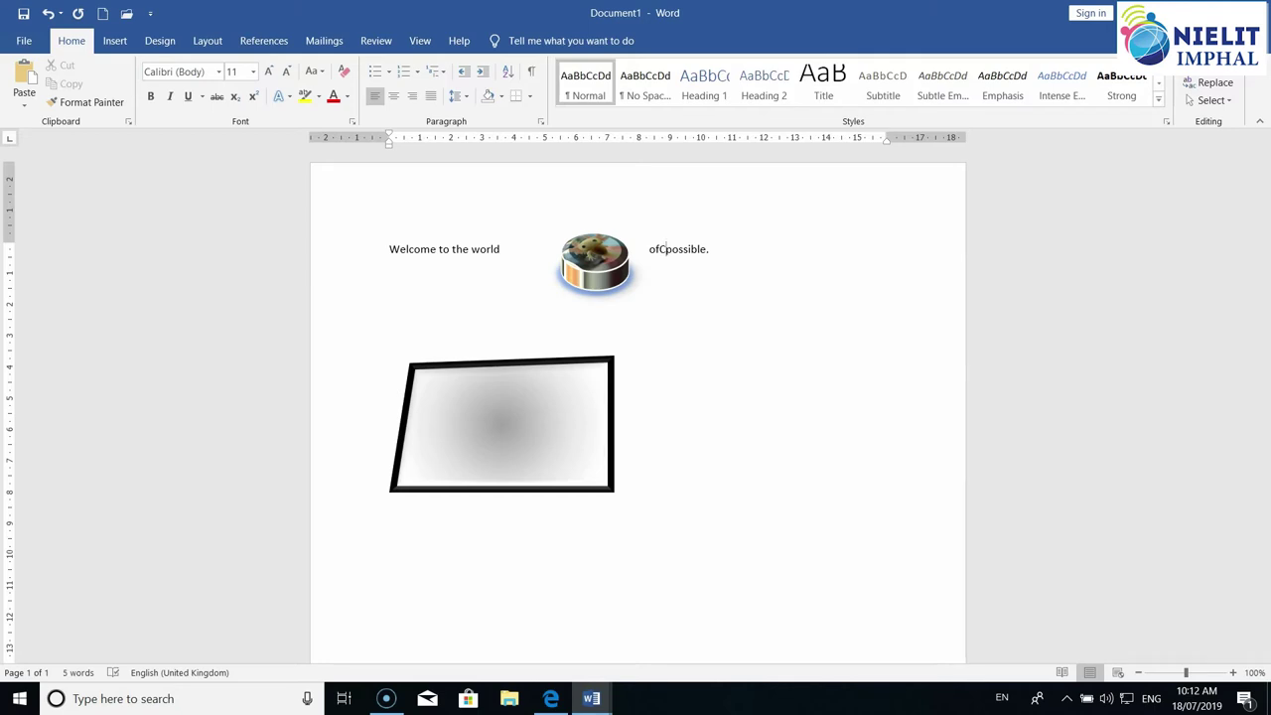
left_click(488, 448)
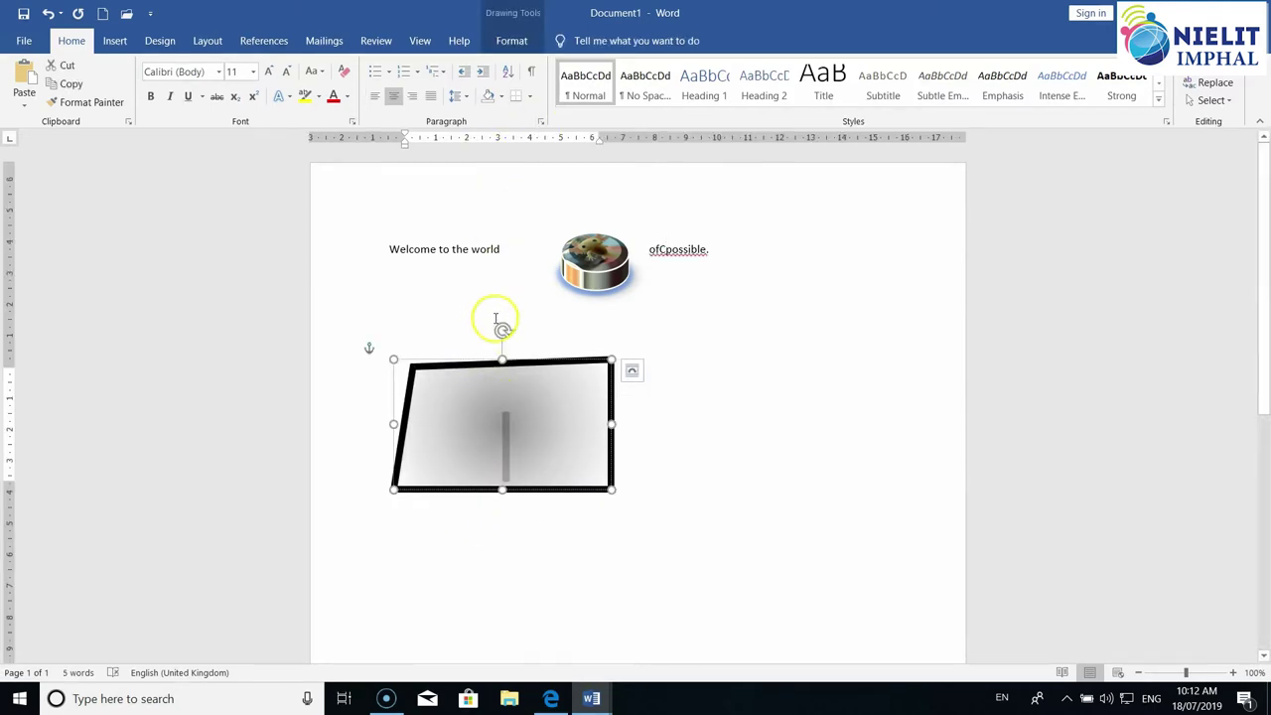
Type COMPUTER inside the trapezoid using Edit Text.
right_click(514, 361)
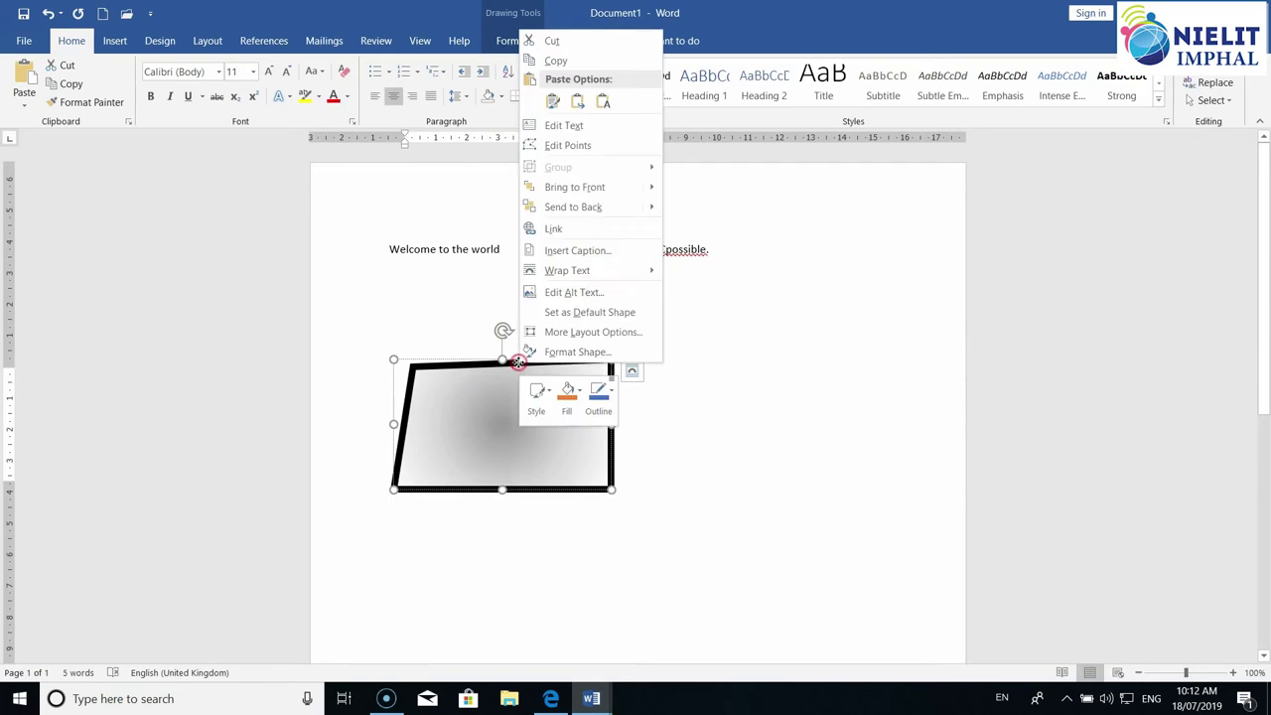
left_click(562, 126)
type("co")
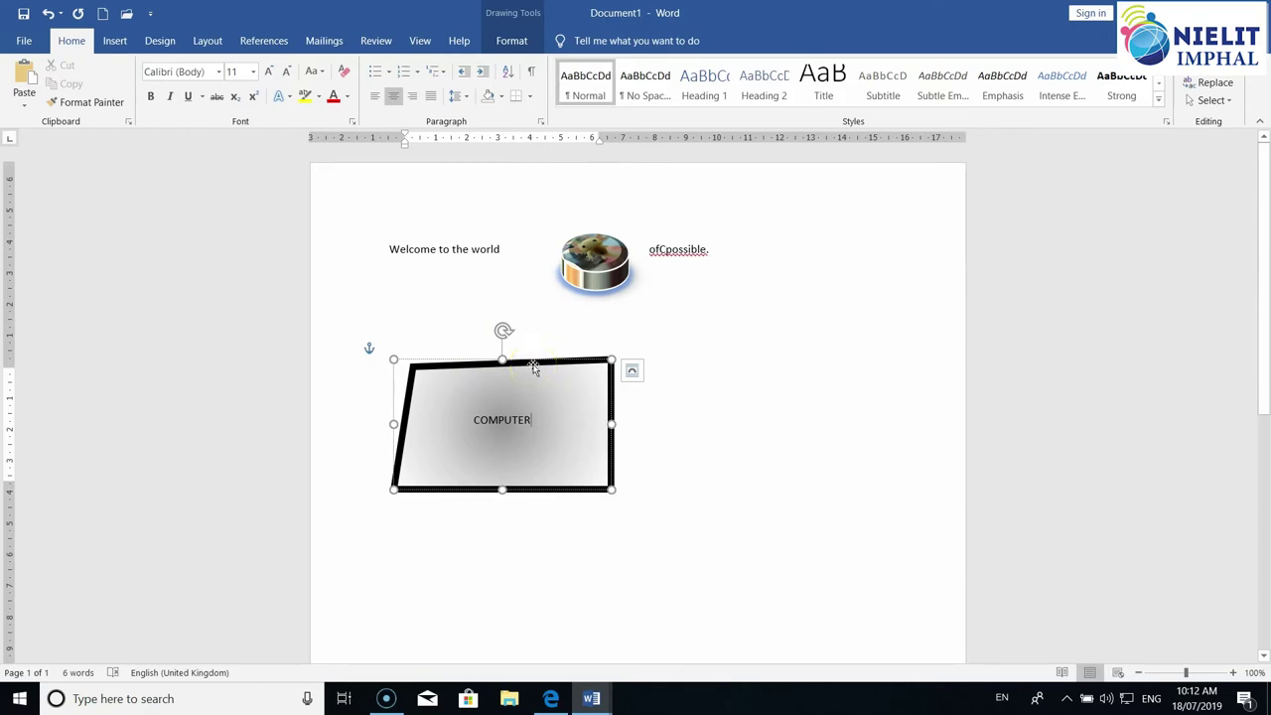
Reposition the COMPUTER shape so it sits below the opening line of text.
left_click_drag(533, 368, 803, 355)
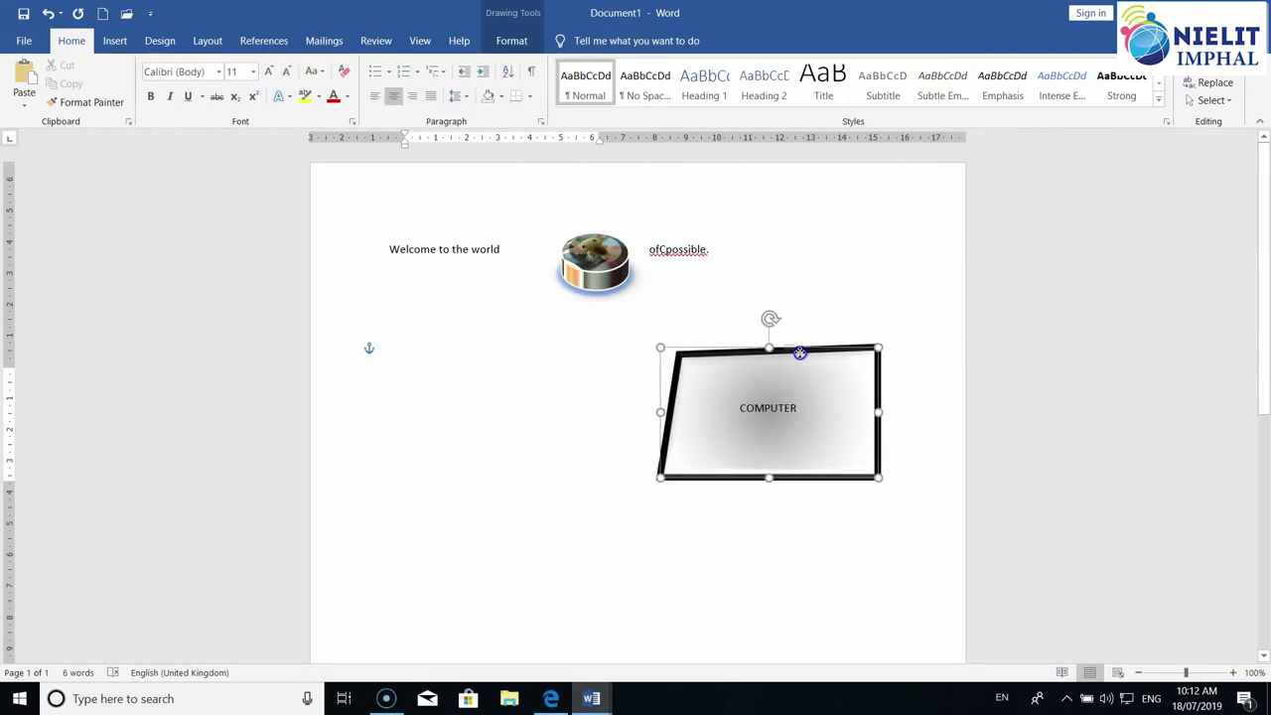
mouse_move(811, 356)
left_mouse_down()
mouse_move(514, 386)
mouse_move(768, 329)
left_mouse_up()
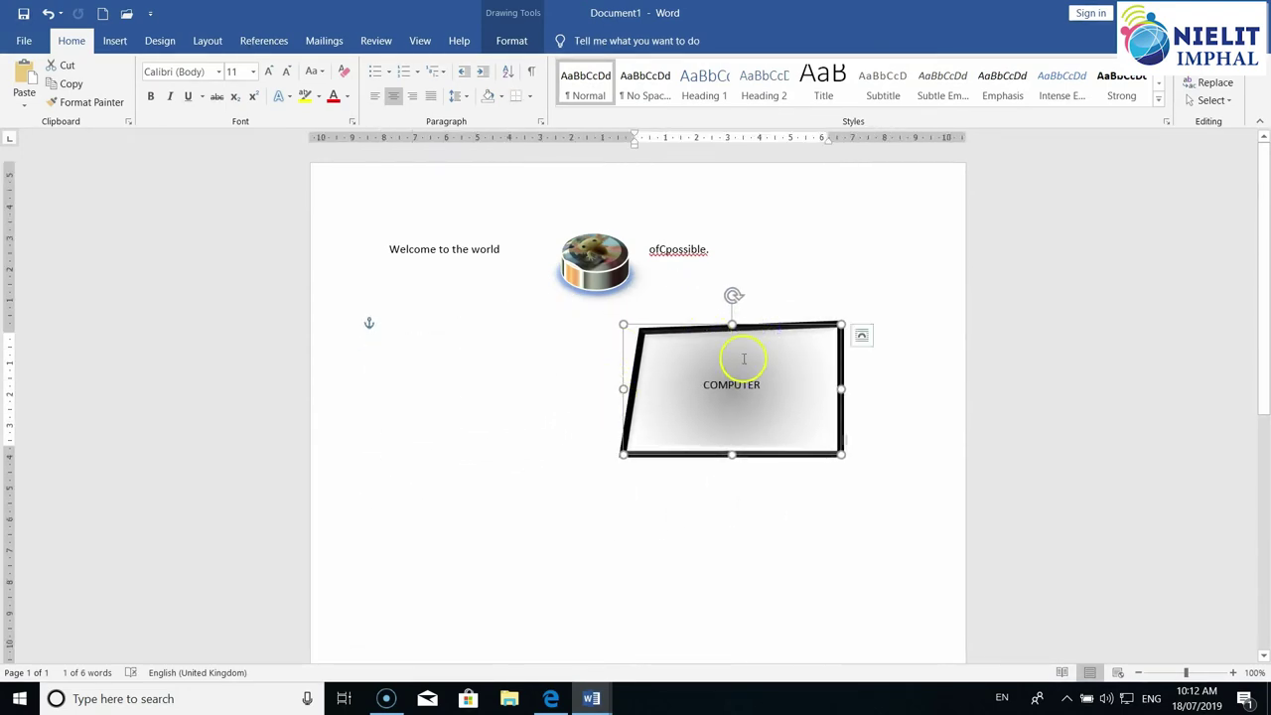
left_click(755, 334)
left_click_drag(719, 329, 438, 206)
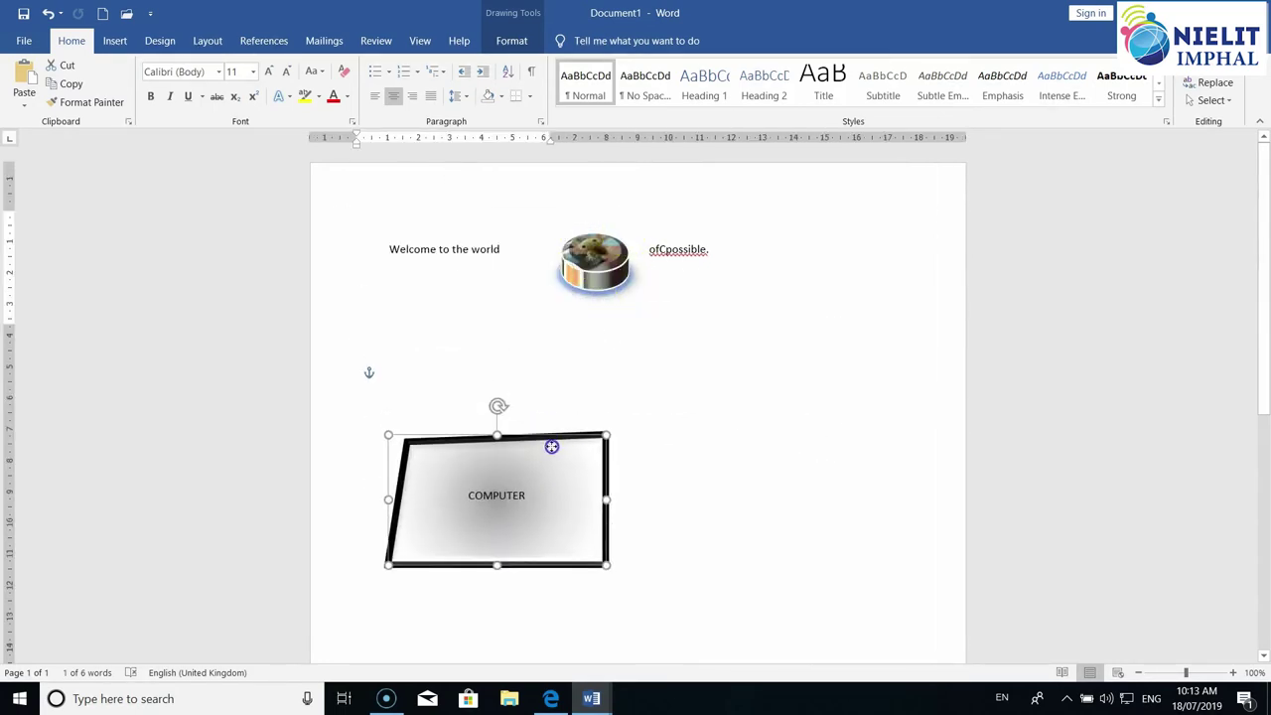
mouse_move(506, 208)
left_mouse_down()
mouse_move(554, 352)
mouse_move(475, 277)
left_mouse_up()
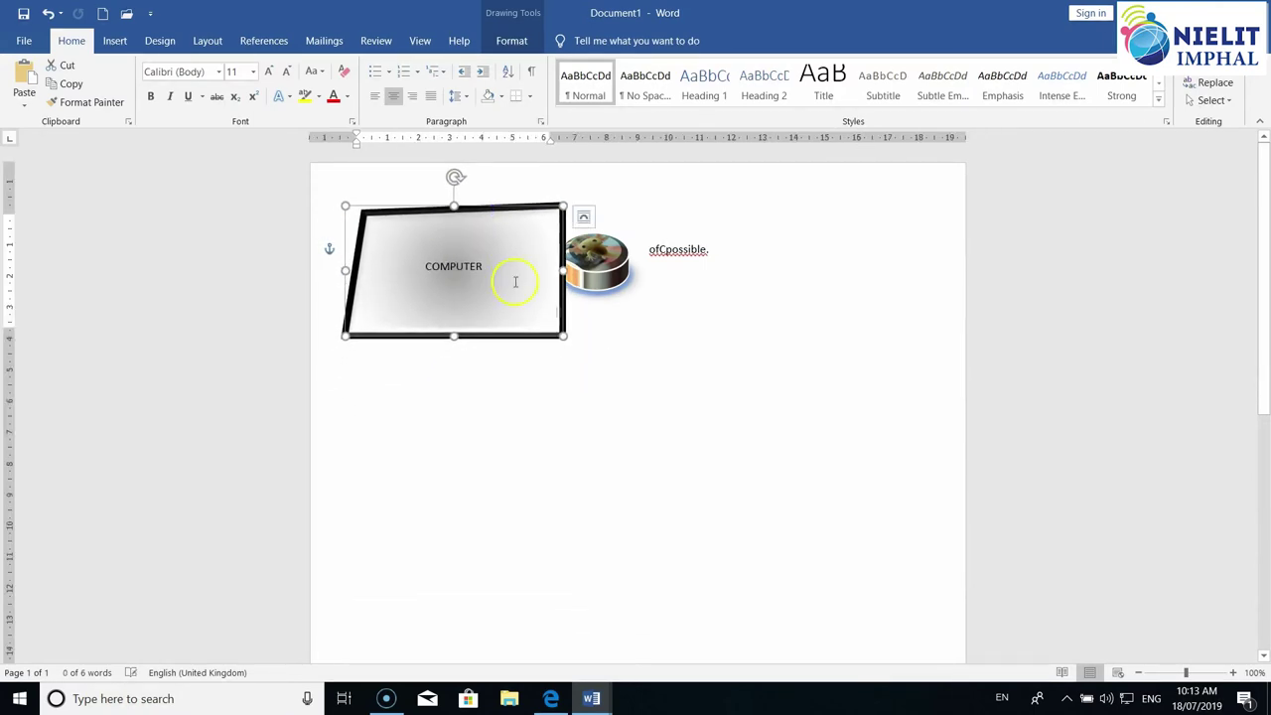
left_click_drag(509, 207, 600, 361)
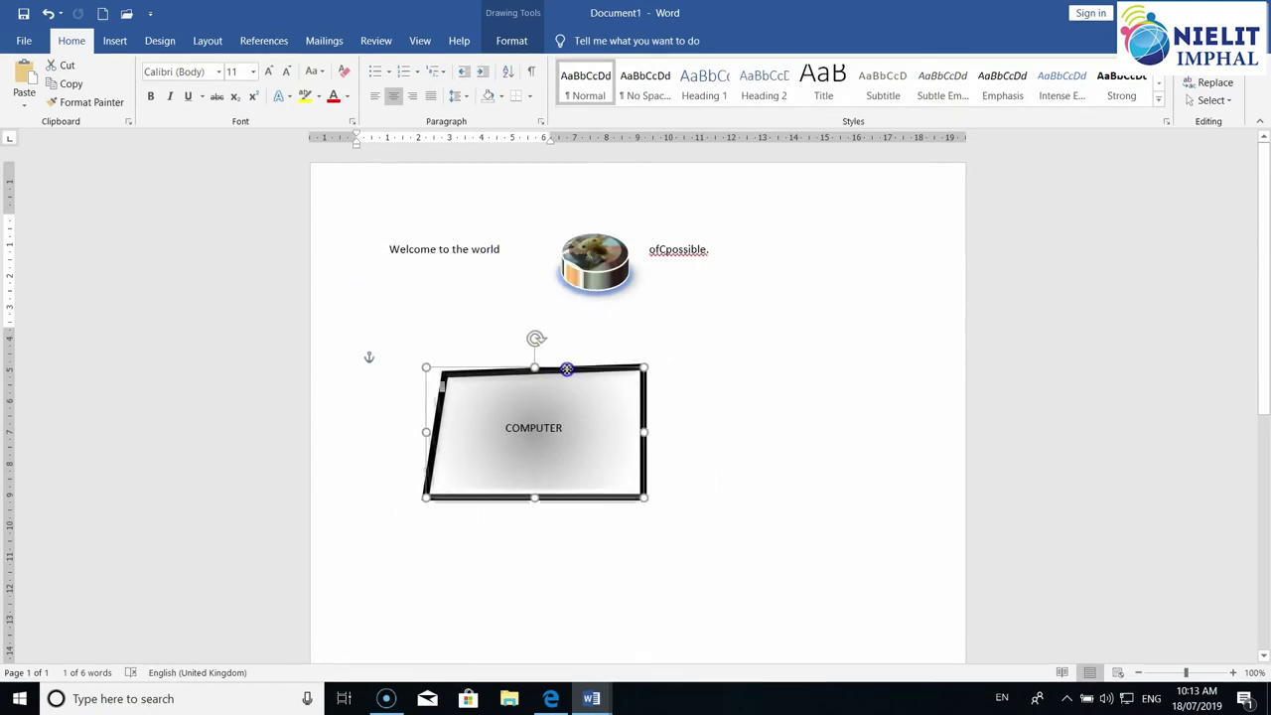
left_click_drag(600, 361, 546, 364)
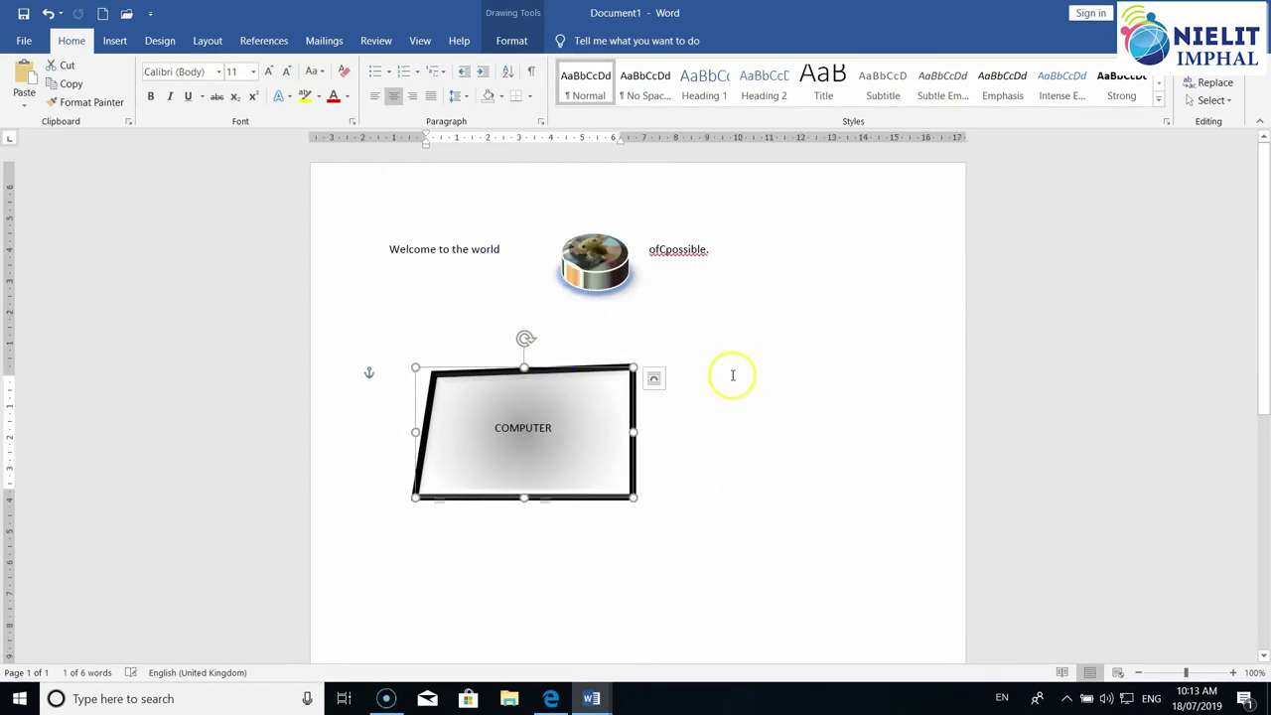
left_click(512, 39)
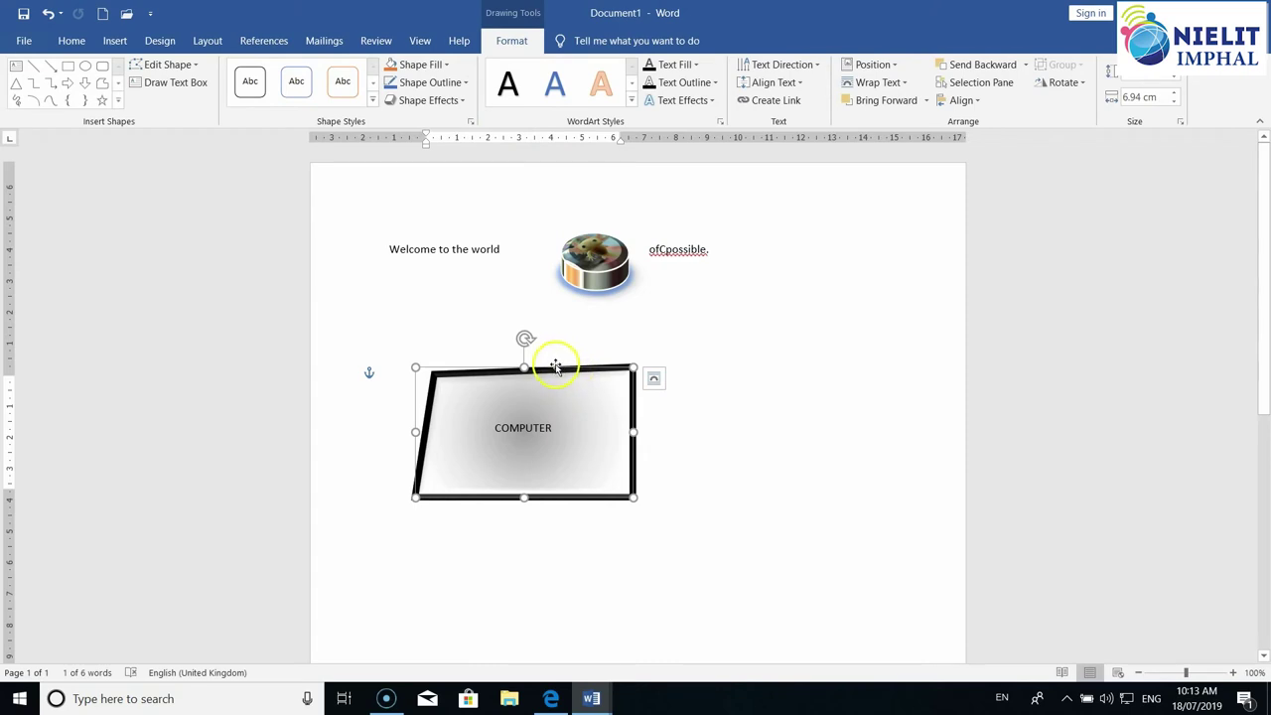
mouse_move(555, 372)
left_mouse_down()
mouse_move(493, 348)
mouse_move(589, 355)
left_mouse_up()
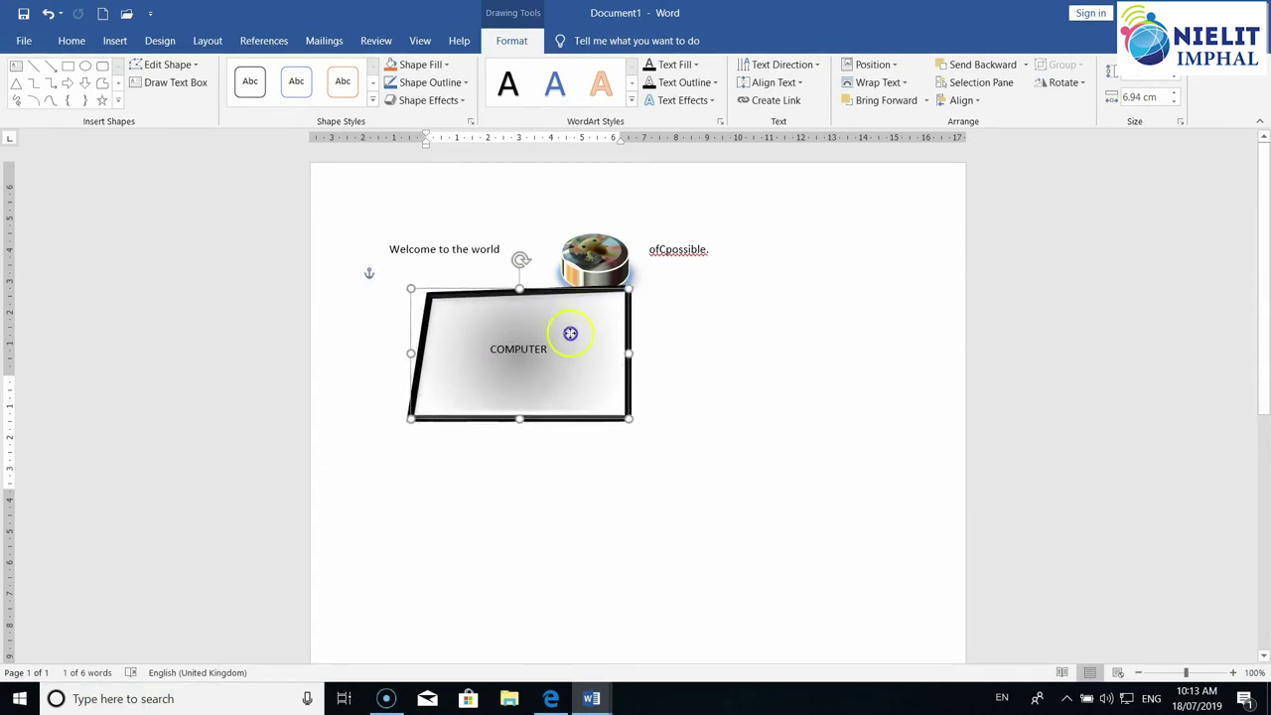
left_click(671, 367)
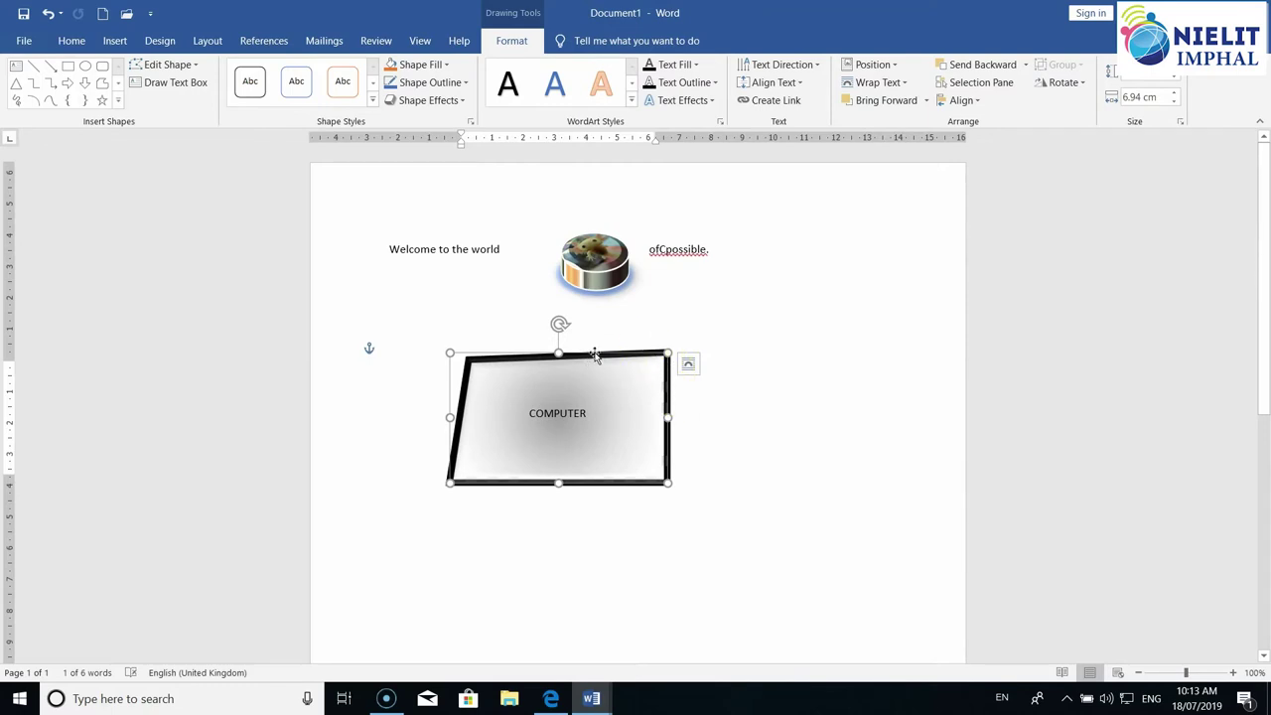
Return to the shape's text editing and nudge the COMPUTER shape slightly up and left.
right_click(594, 352)
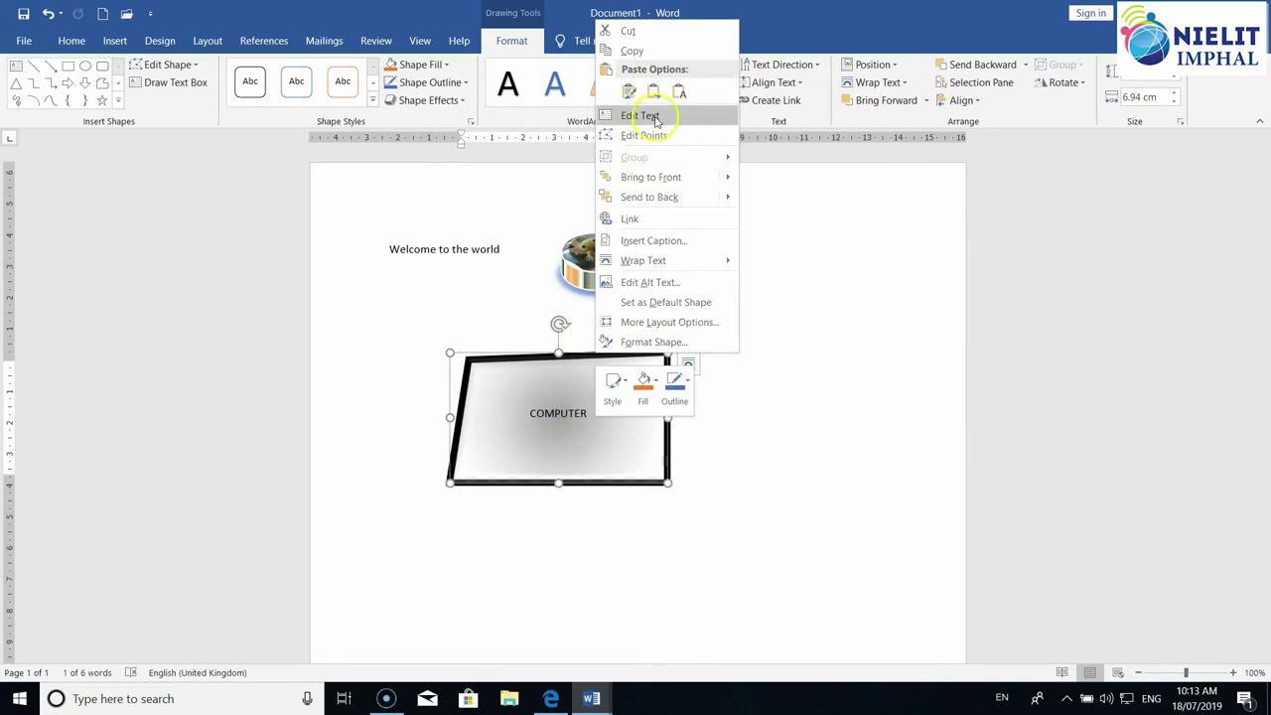
left_click(557, 398)
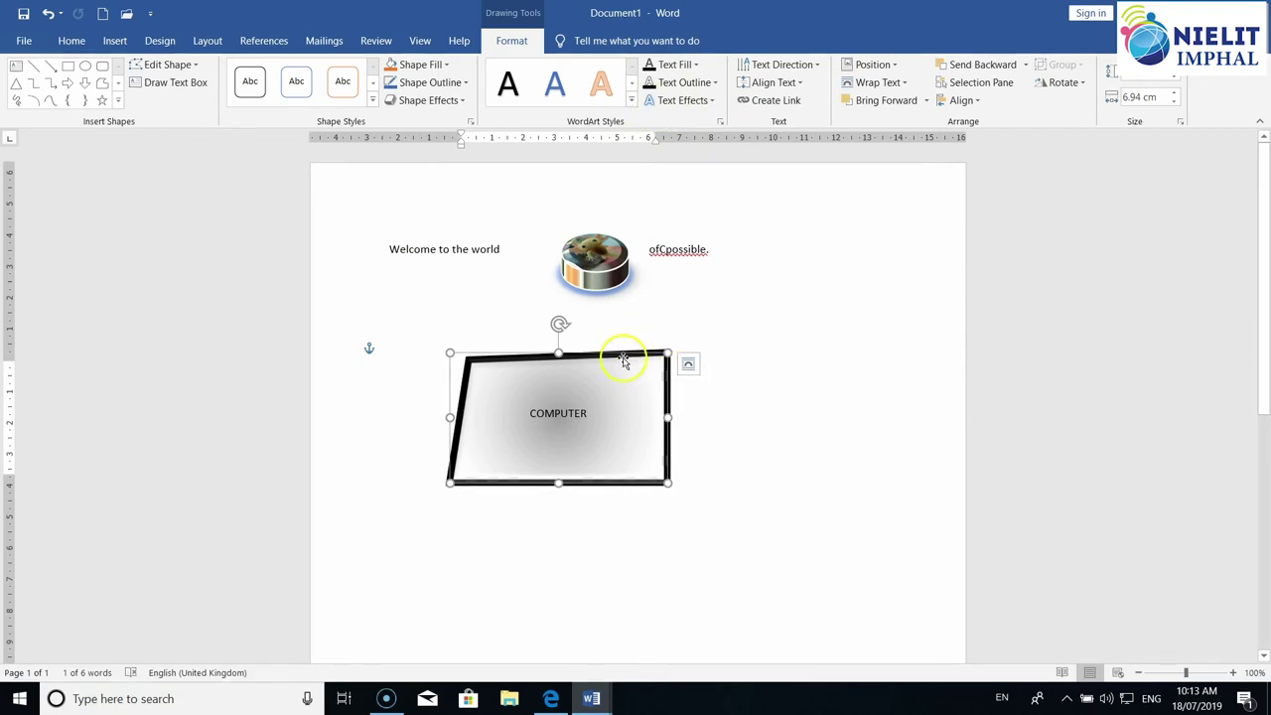
left_click_drag(618, 358, 570, 332)
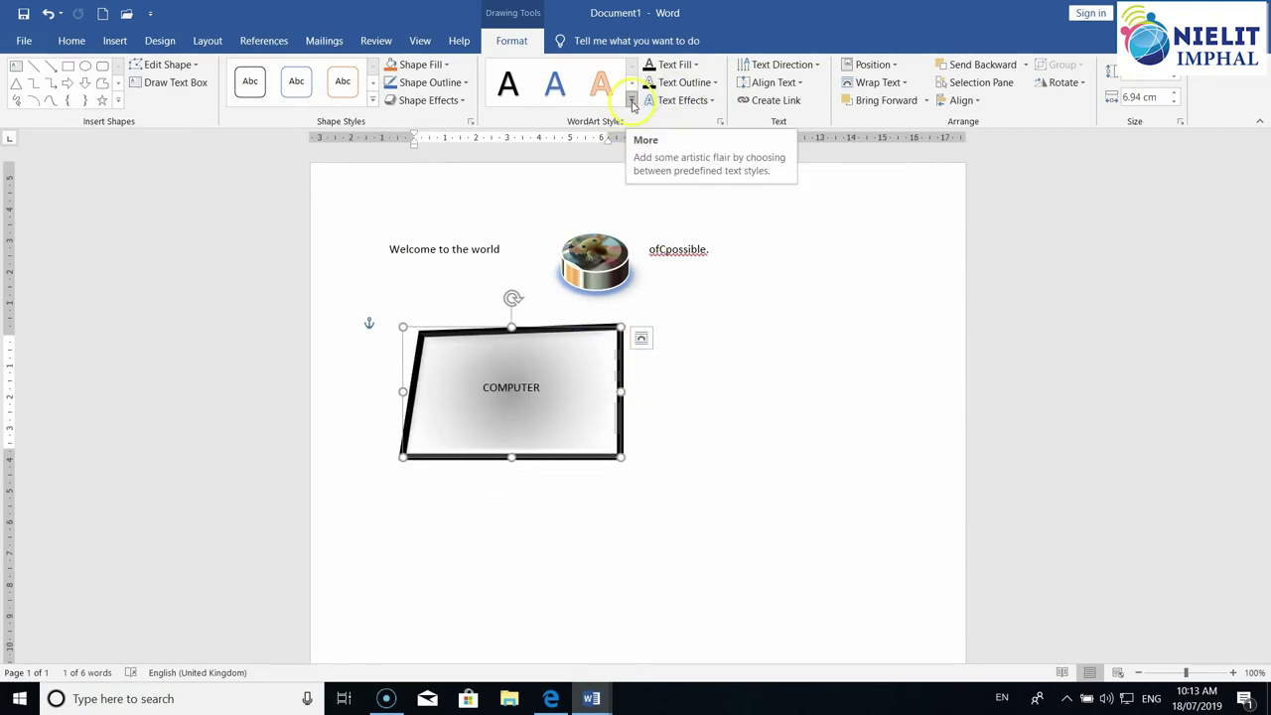
Apply the black shadowed WordArt style to COMPUTER with a red text fill and yellow outline.
left_click(632, 103)
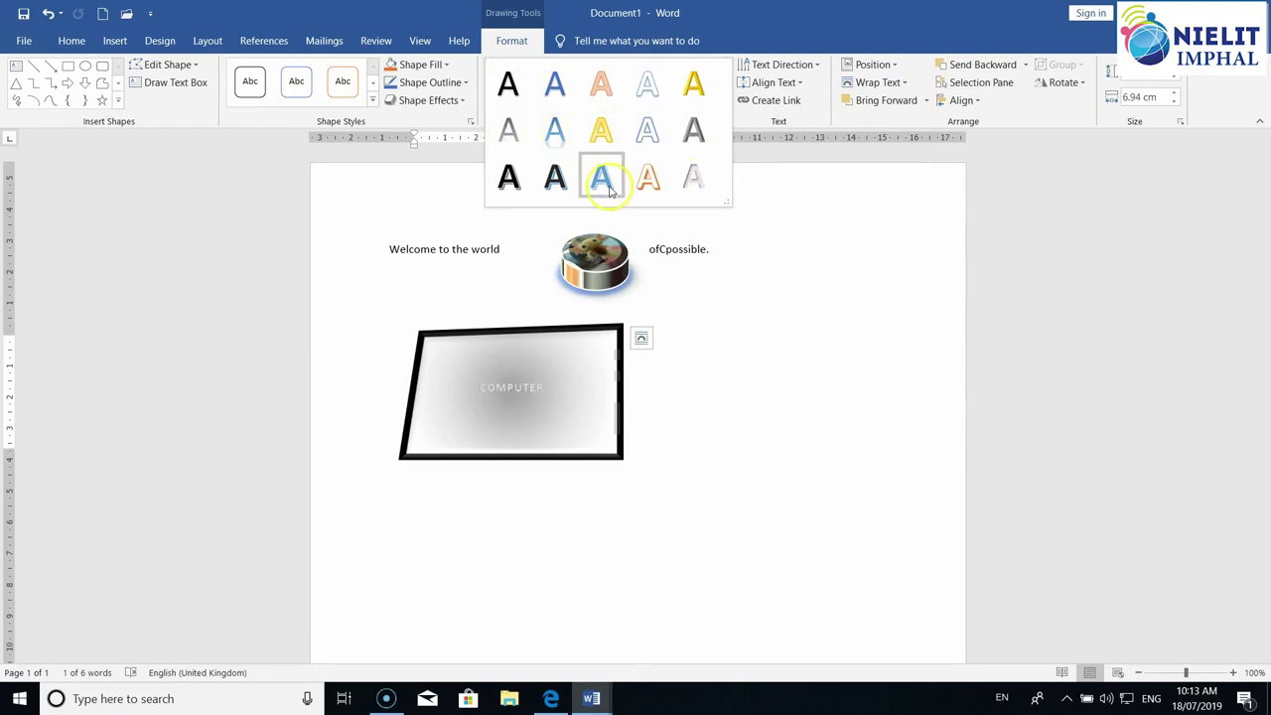
left_click(510, 192)
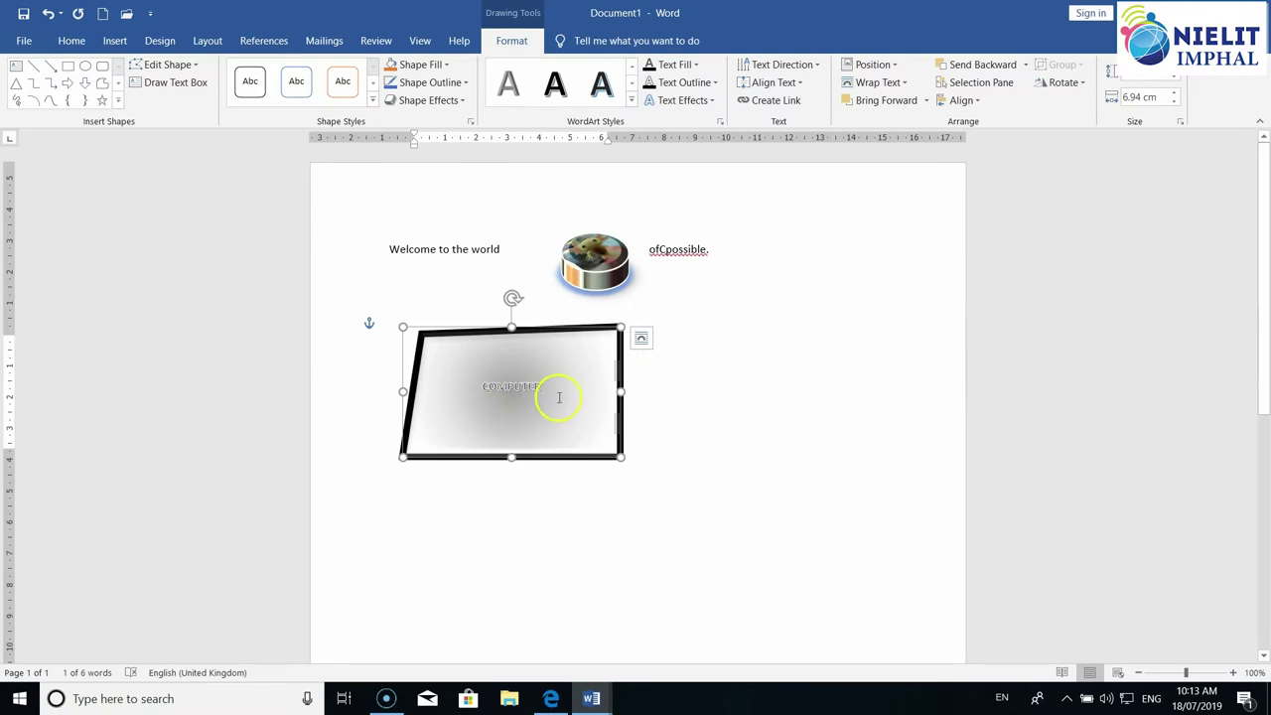
left_click(696, 64)
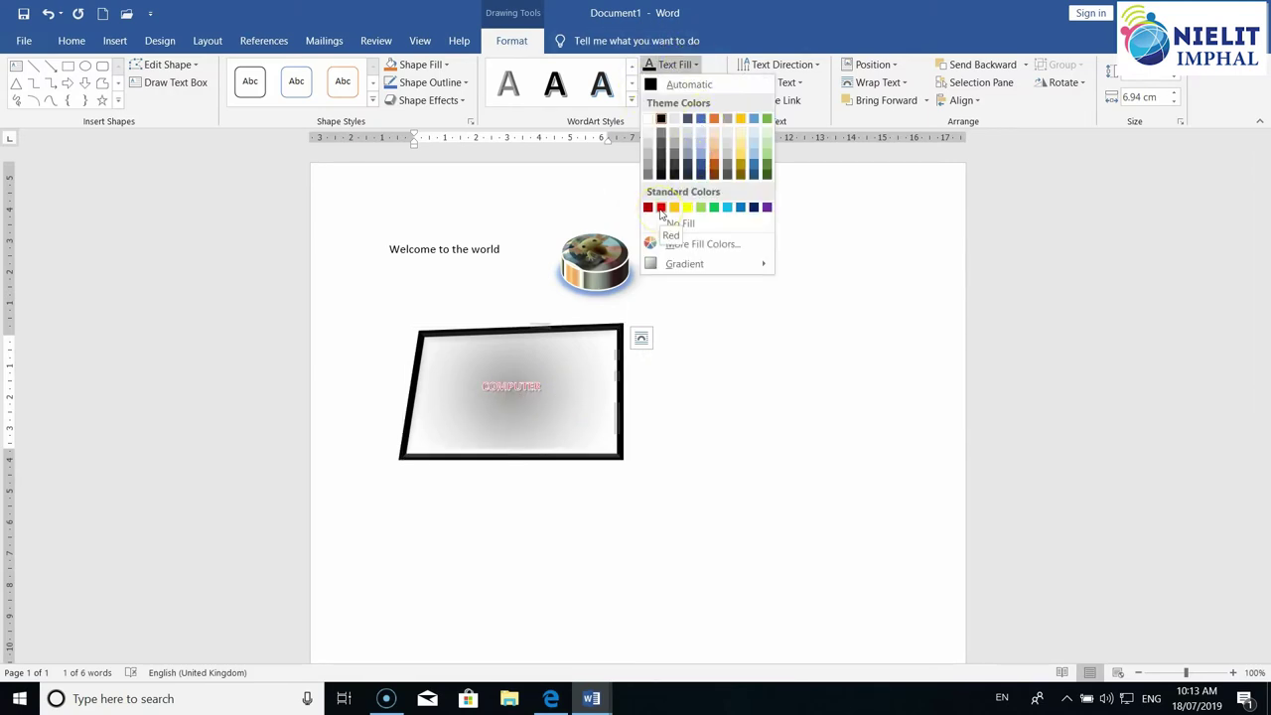
left_click(660, 206)
left_click(713, 82)
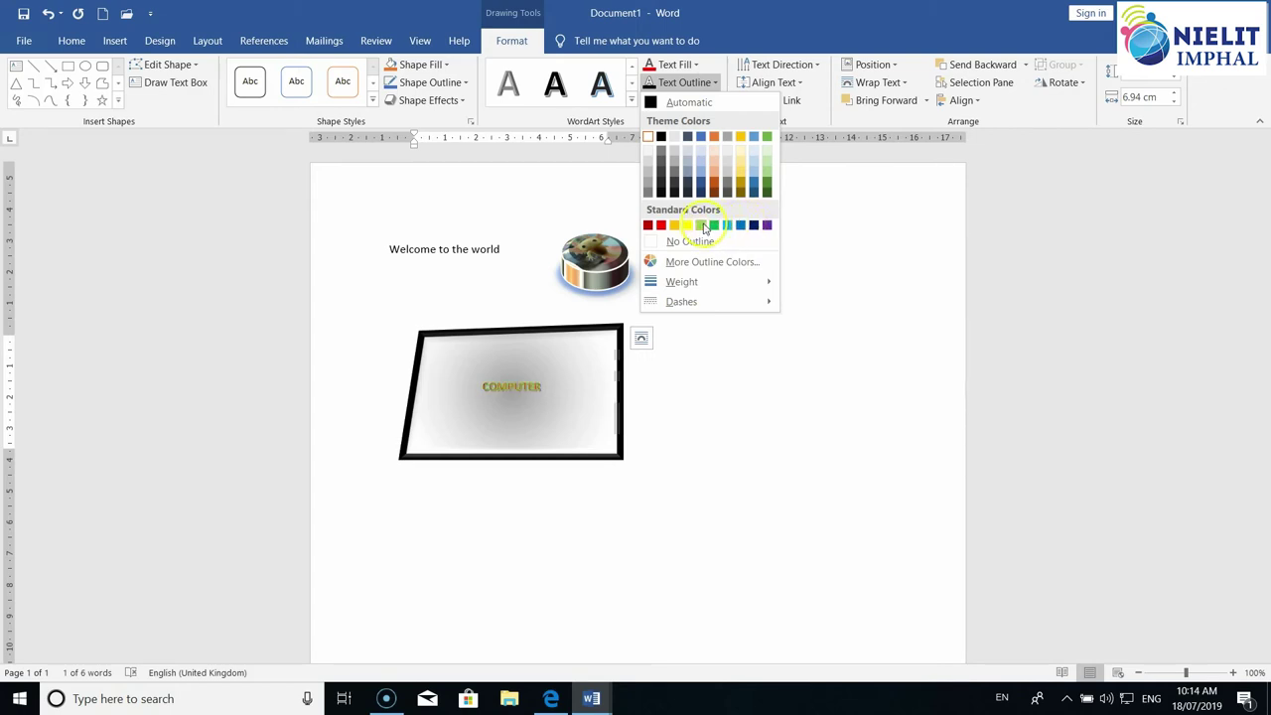
left_click(687, 224)
left_click(711, 100)
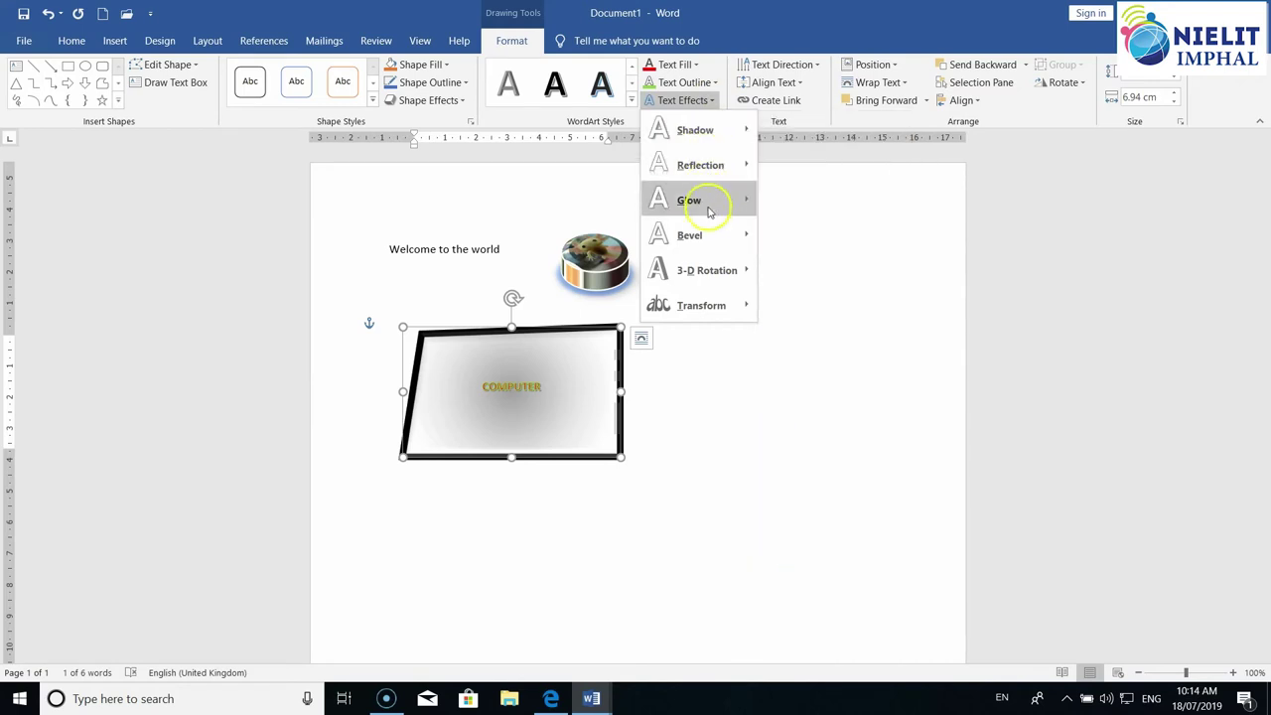
Bend the COMPUTER text with the Arch: Down transform effect.
mouse_move(728, 243)
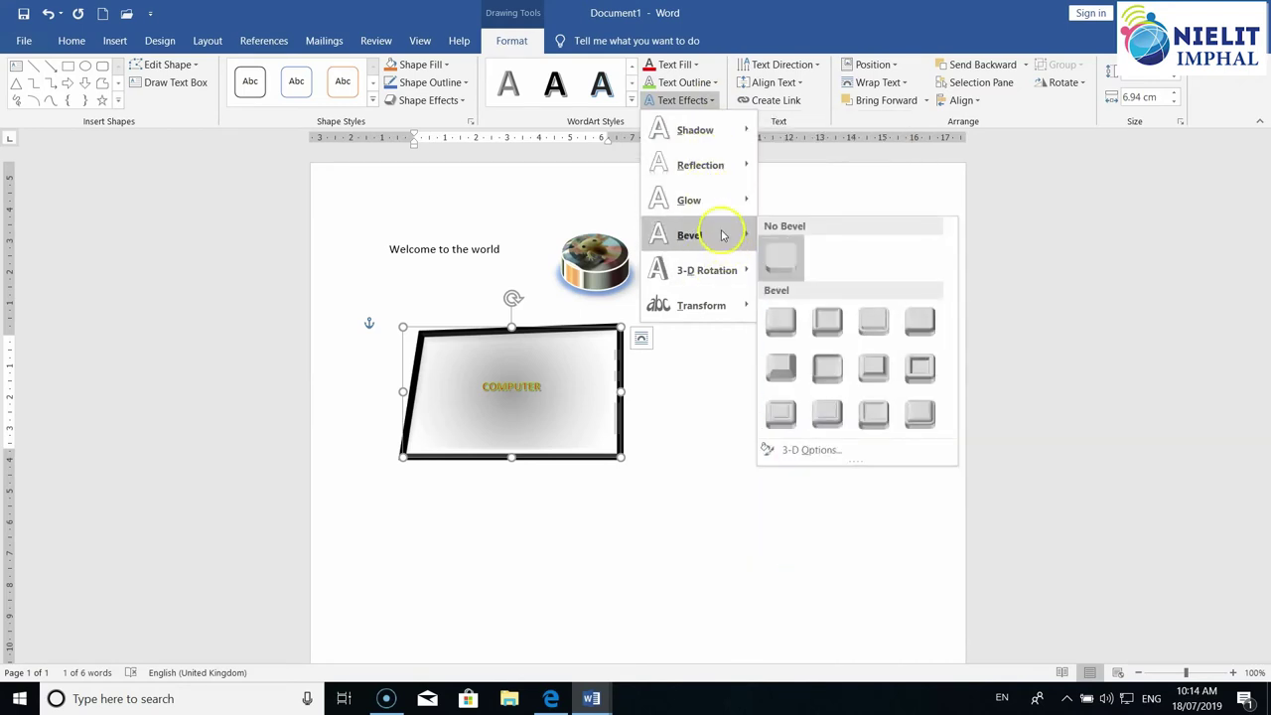
mouse_move(720, 166)
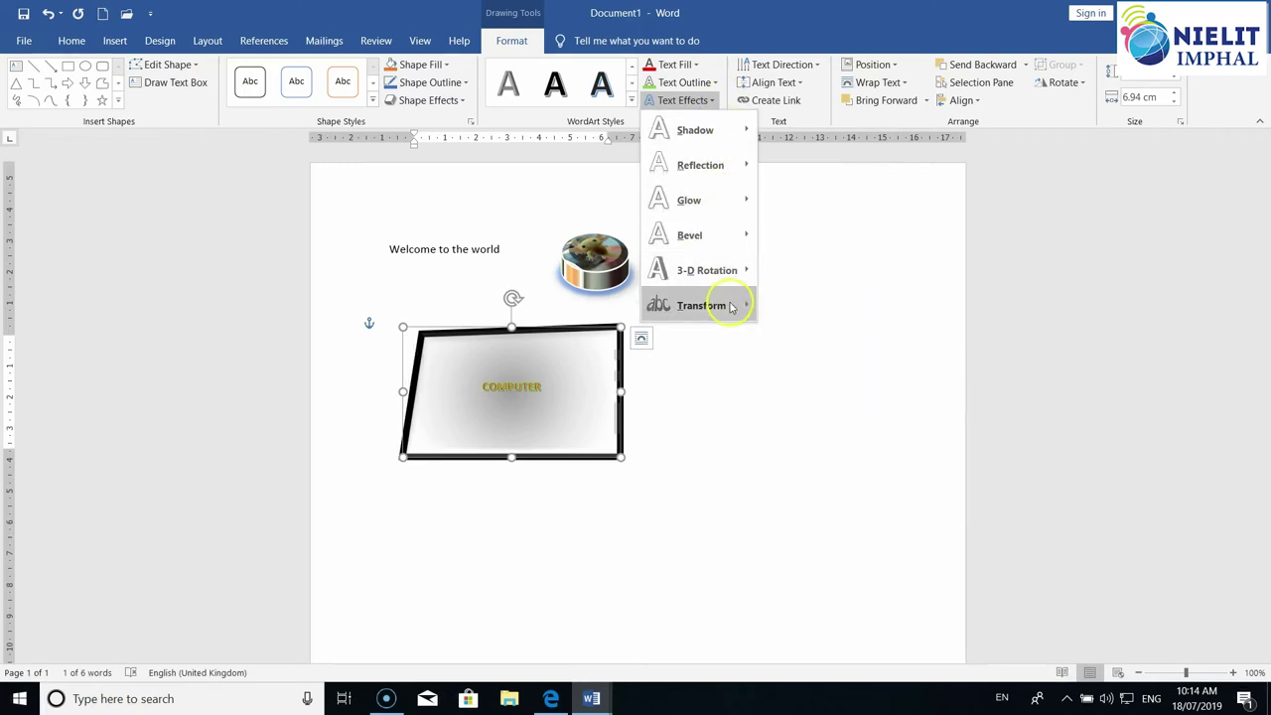
mouse_move(732, 308)
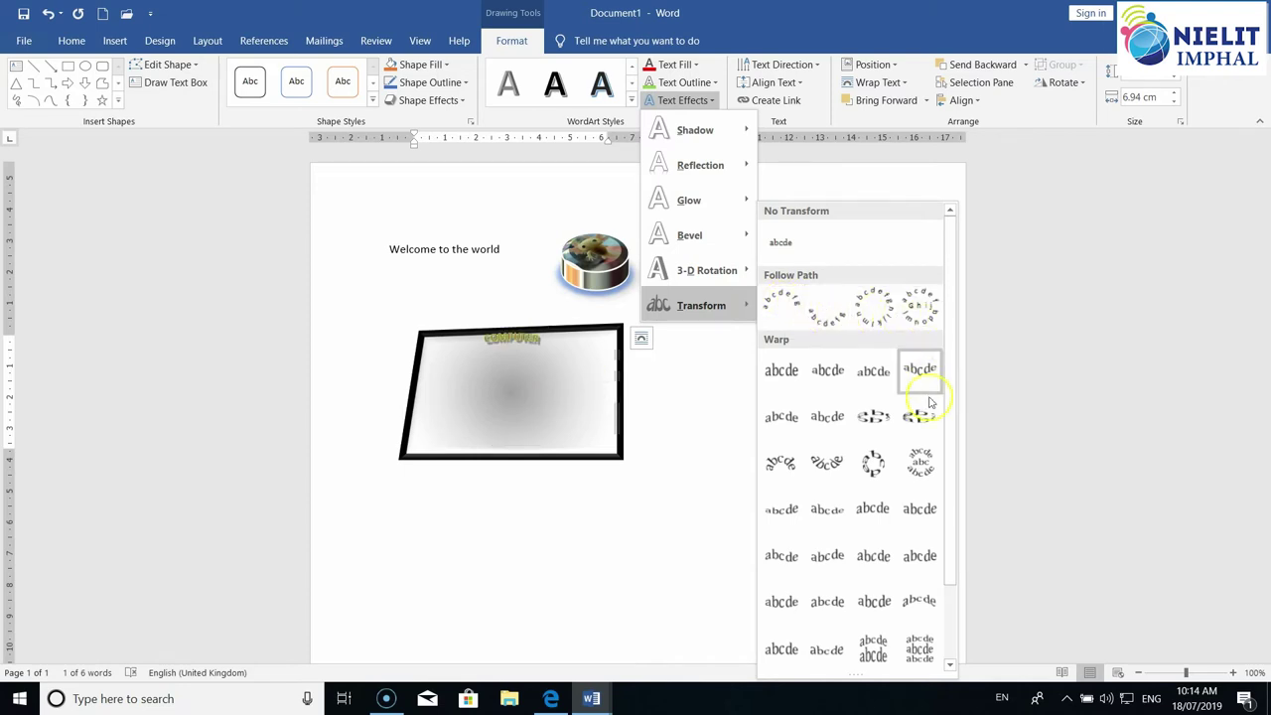
scroll(919, 455, "down", 2)
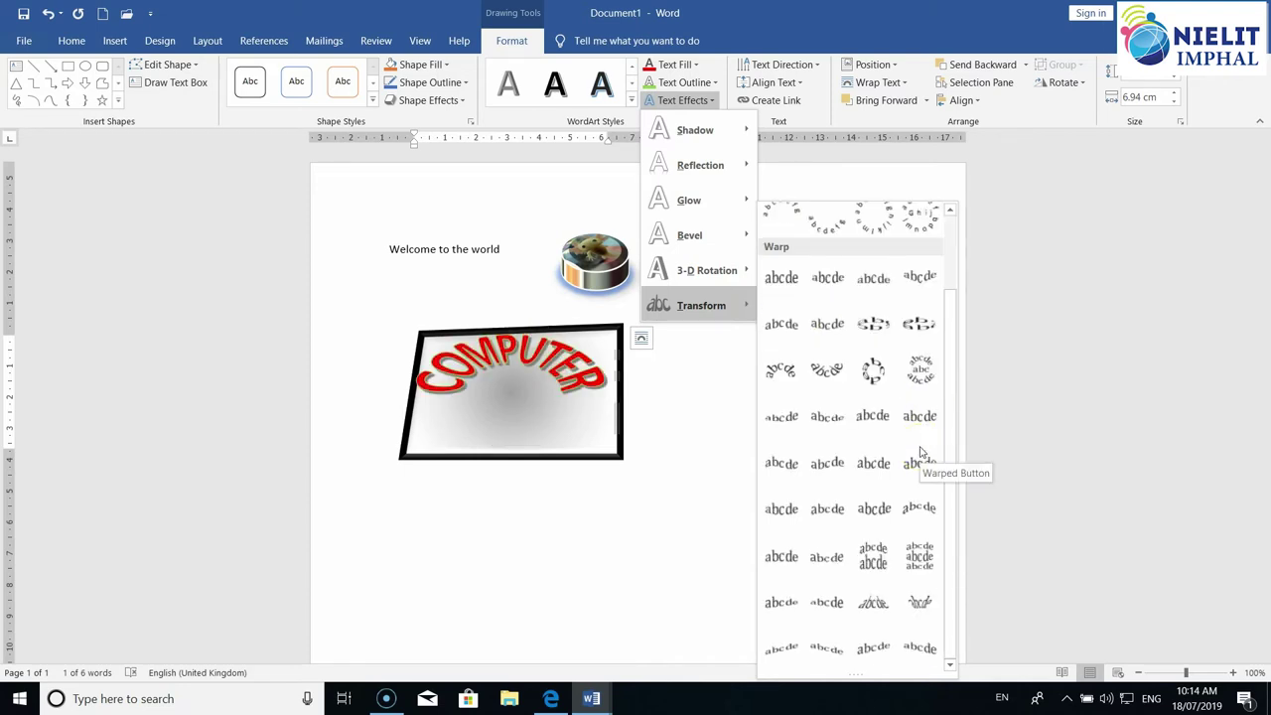
scroll(920, 455, "up", 2)
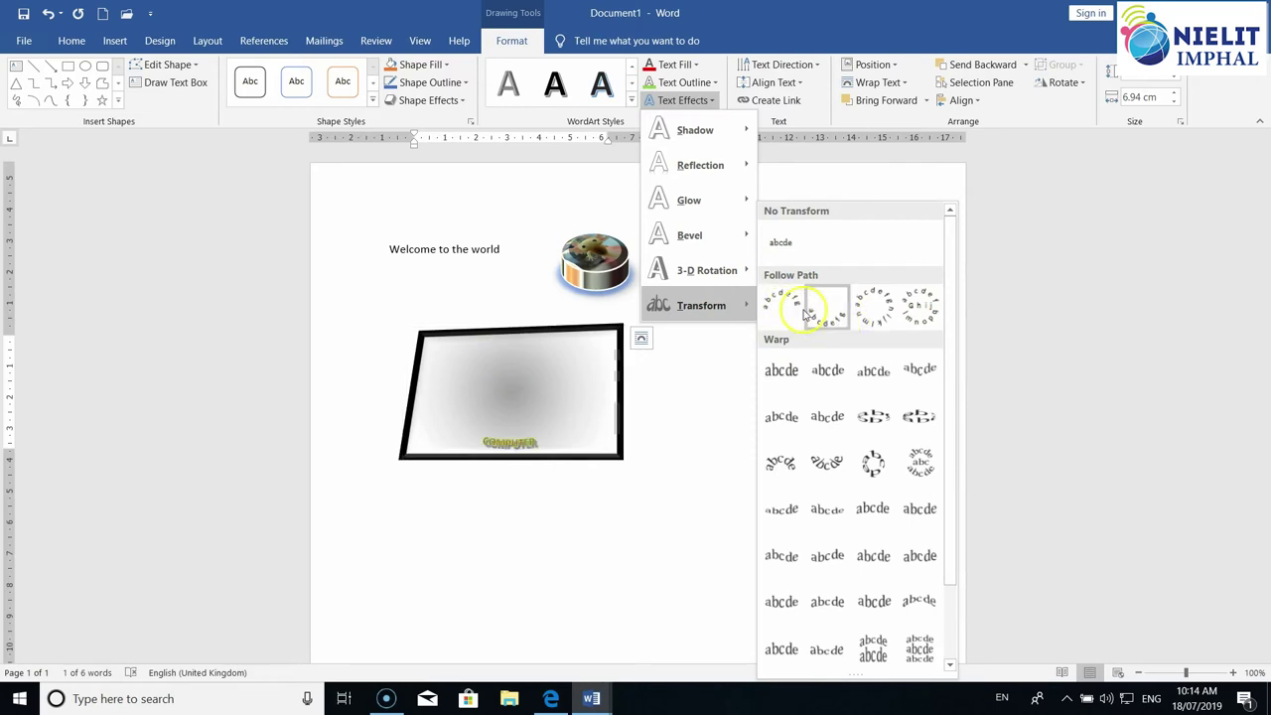
left_click(831, 324)
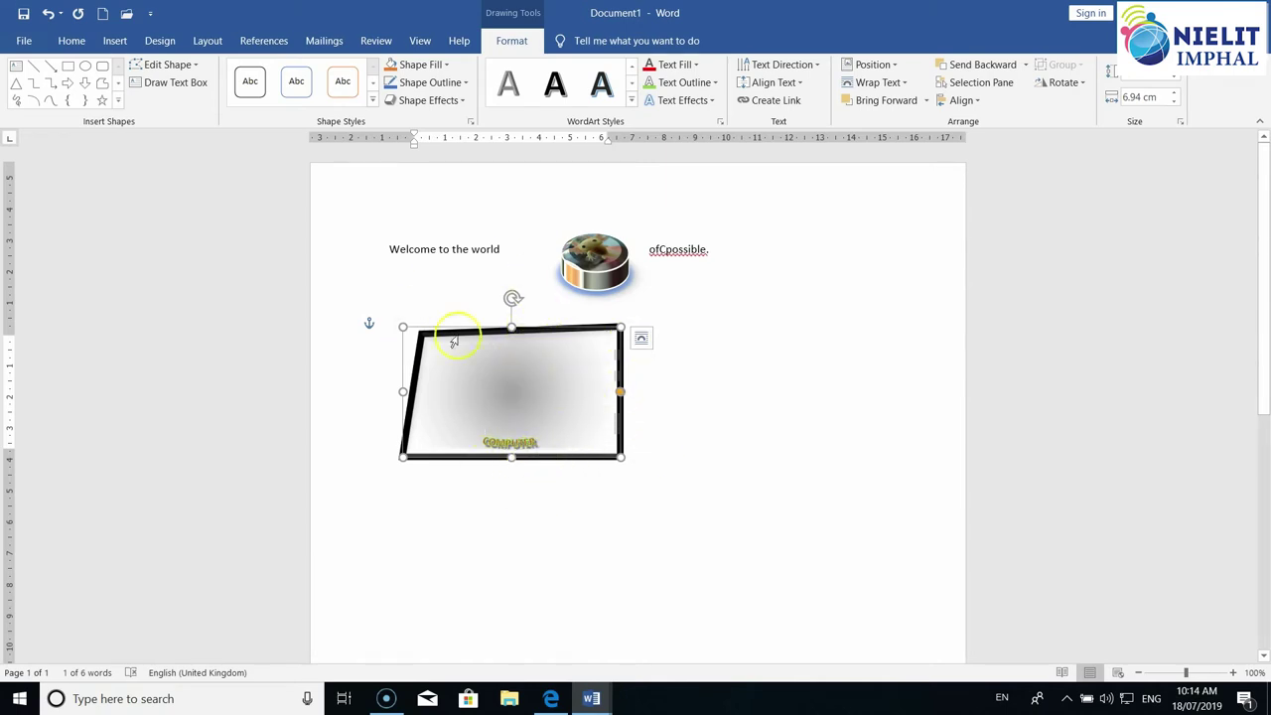
left_click(817, 65)
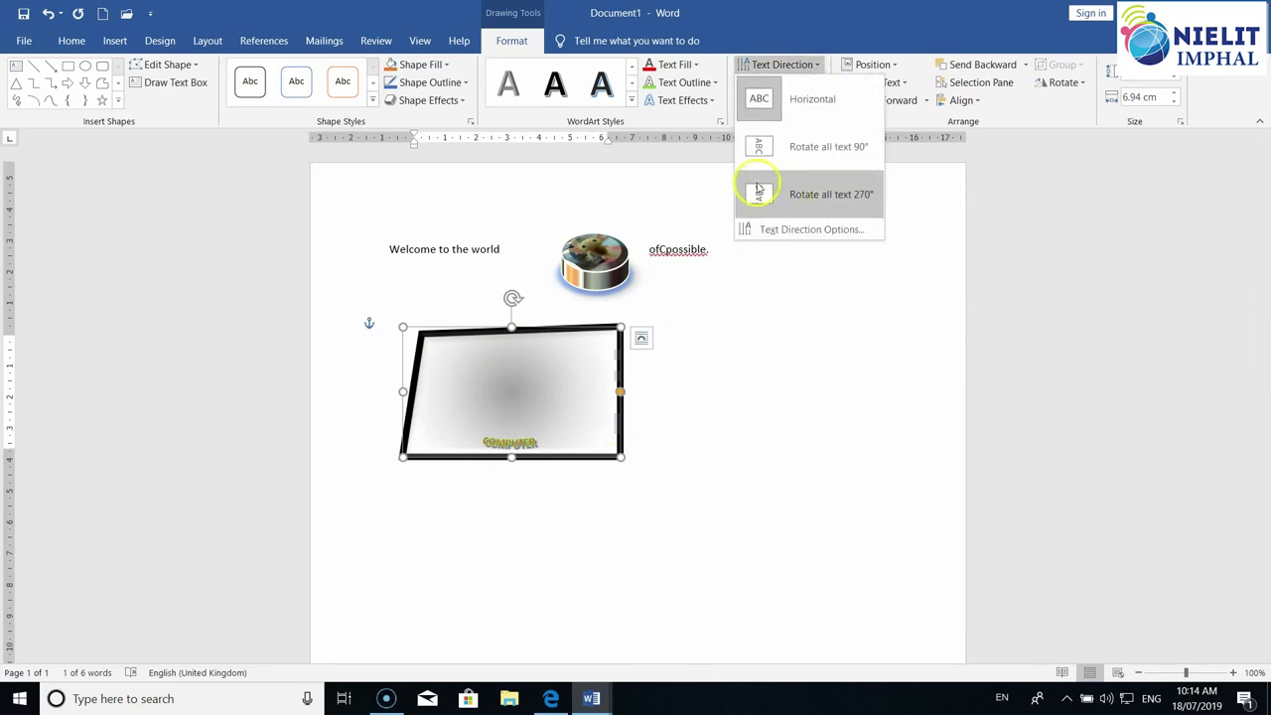
Leave the text direction unchanged and add an empty line below the COMPUTER shape.
left_click(650, 428)
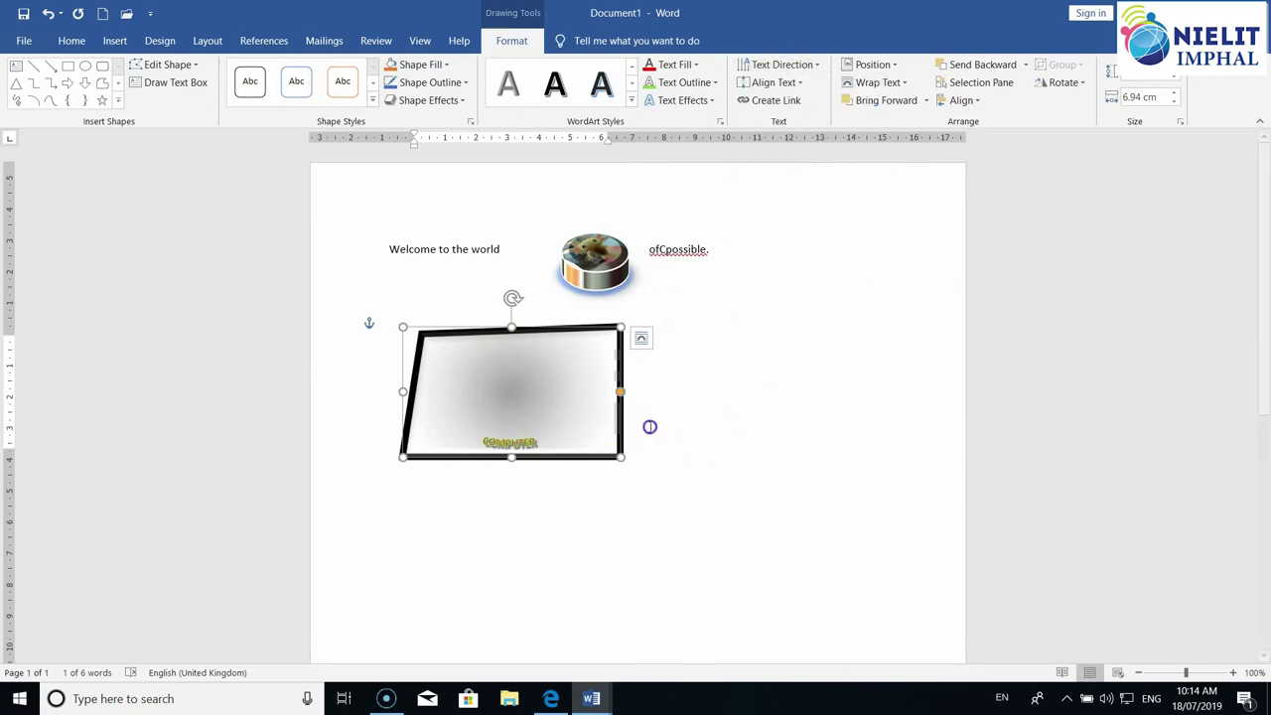
left_click(650, 427)
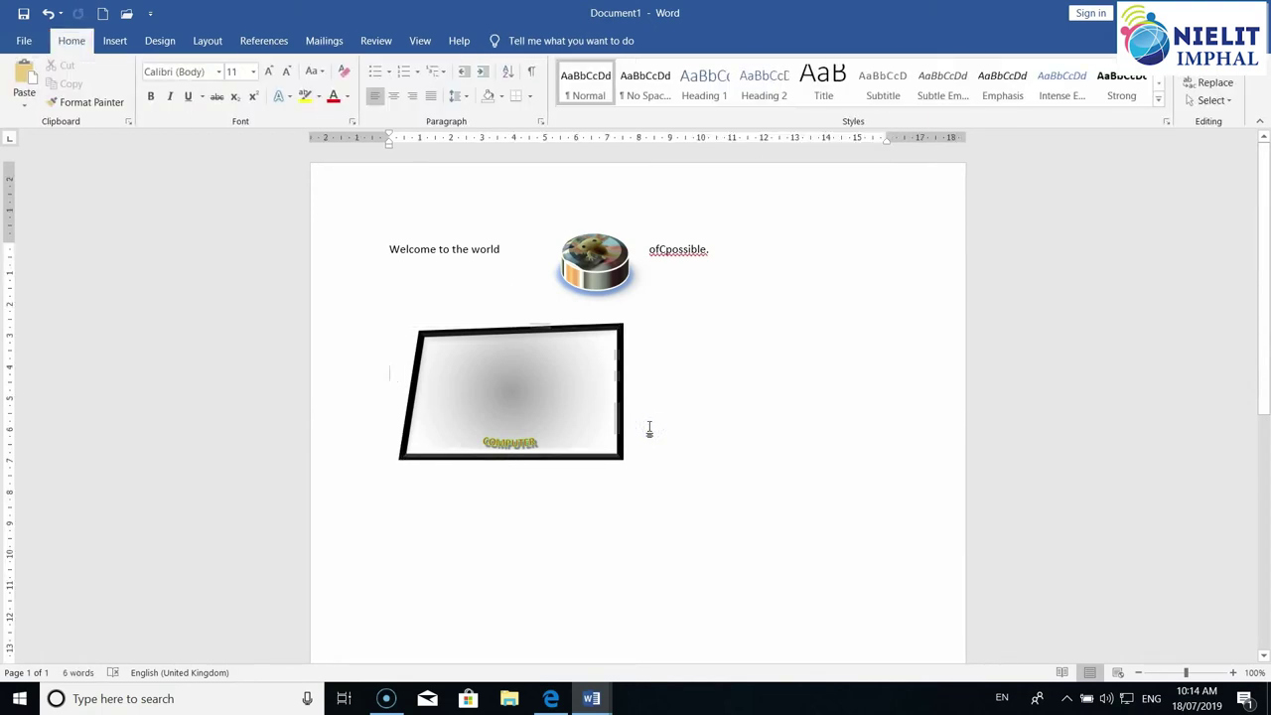
key("Return")
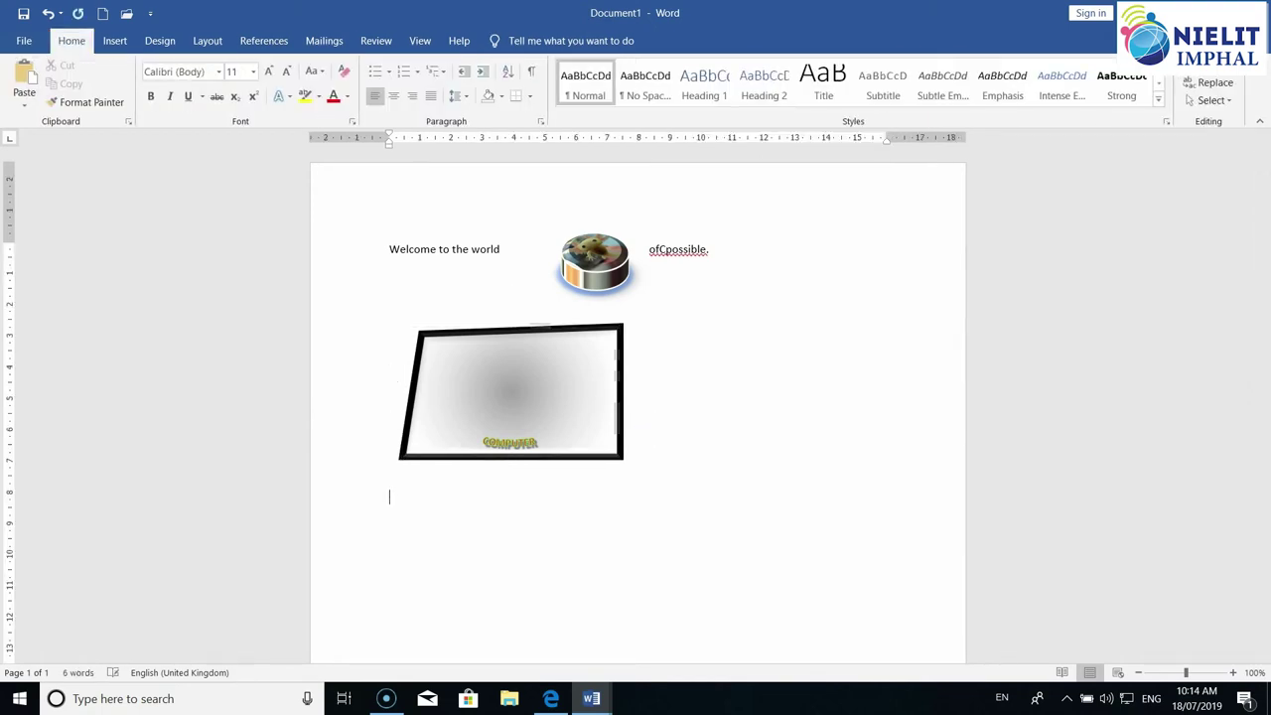
scroll(650, 422, "down", 4)
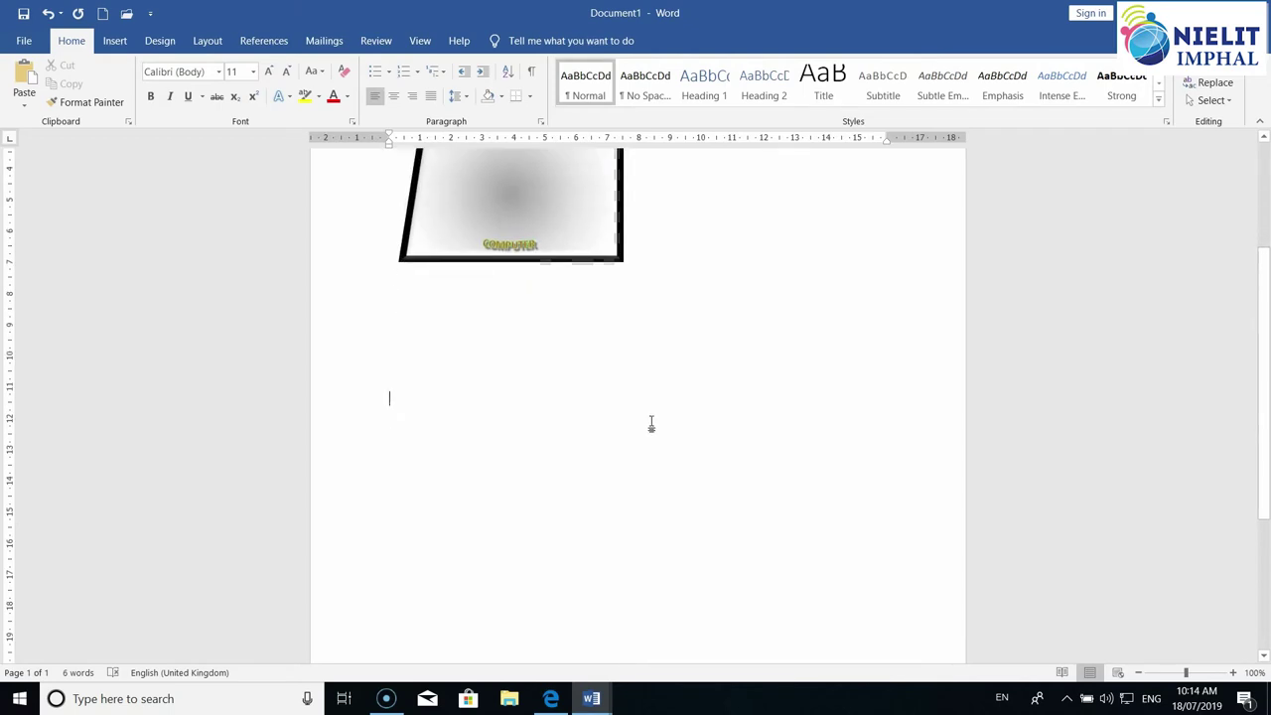
scroll(649, 422, "down", 2)
left_click(111, 44)
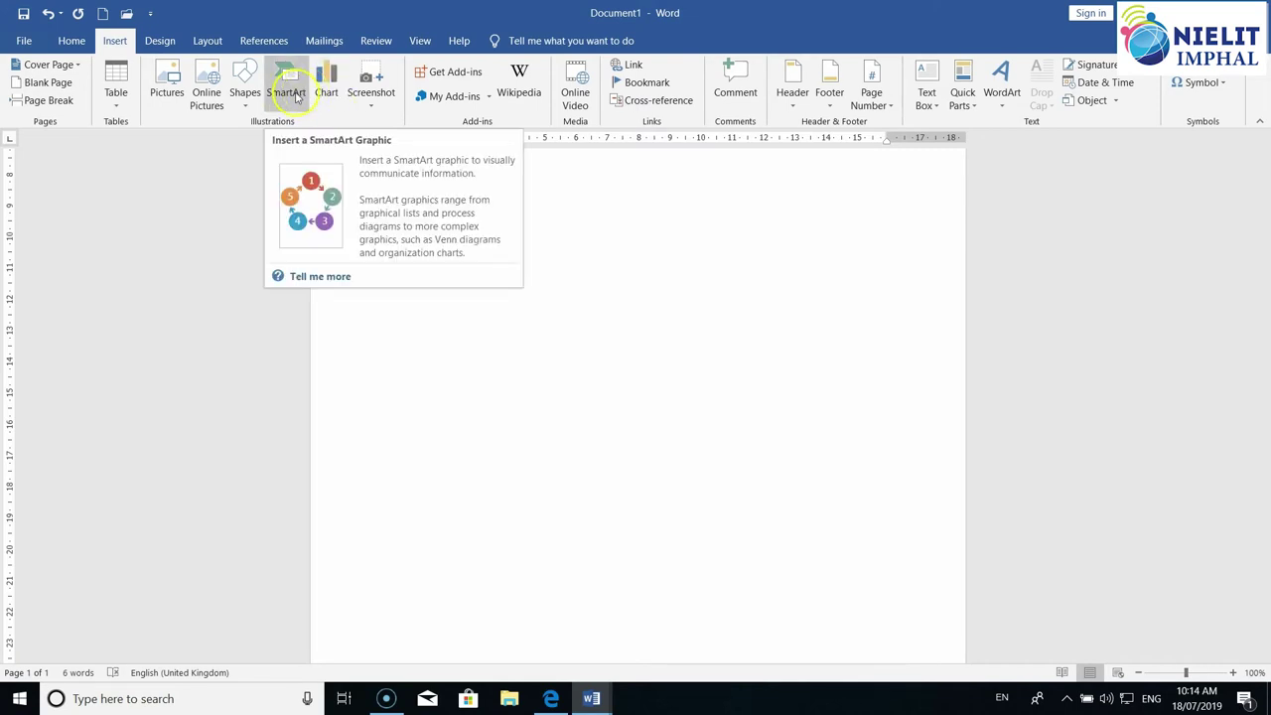
Insert a Basic Block List SmartArt after browsing the List, Process and Cycle layouts.
left_click(286, 84)
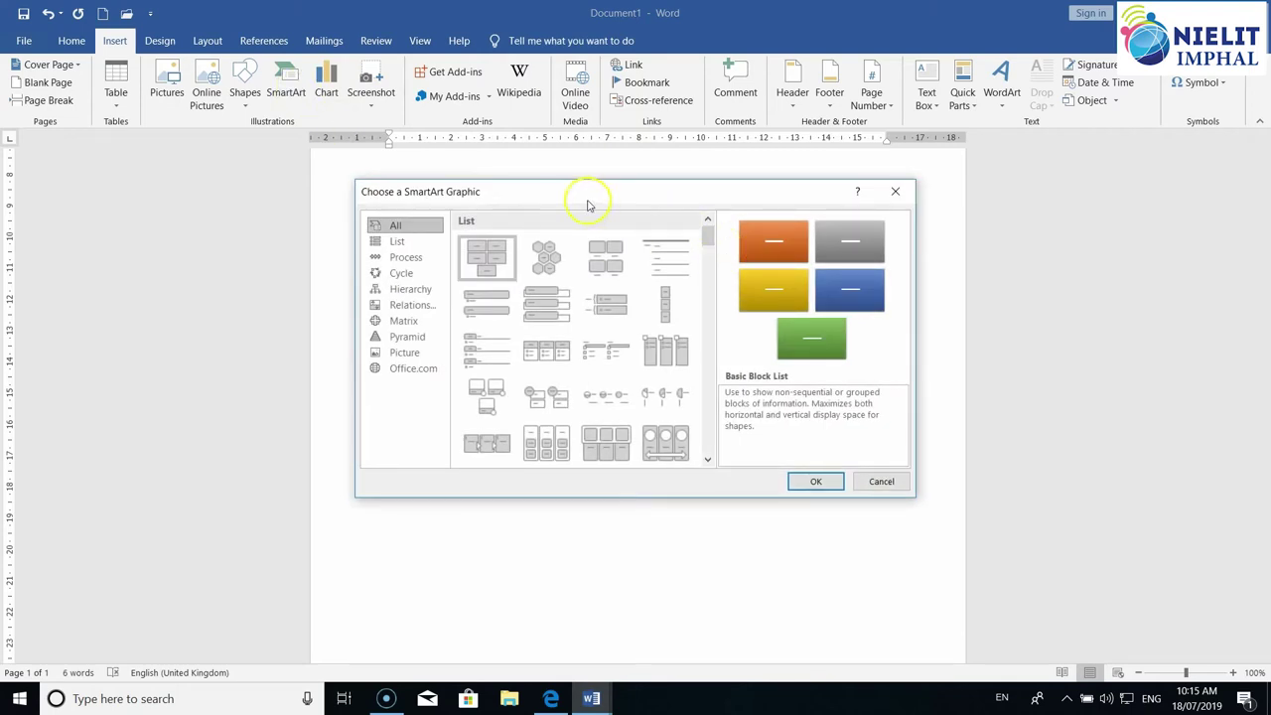
left_click_drag(587, 204, 725, 202)
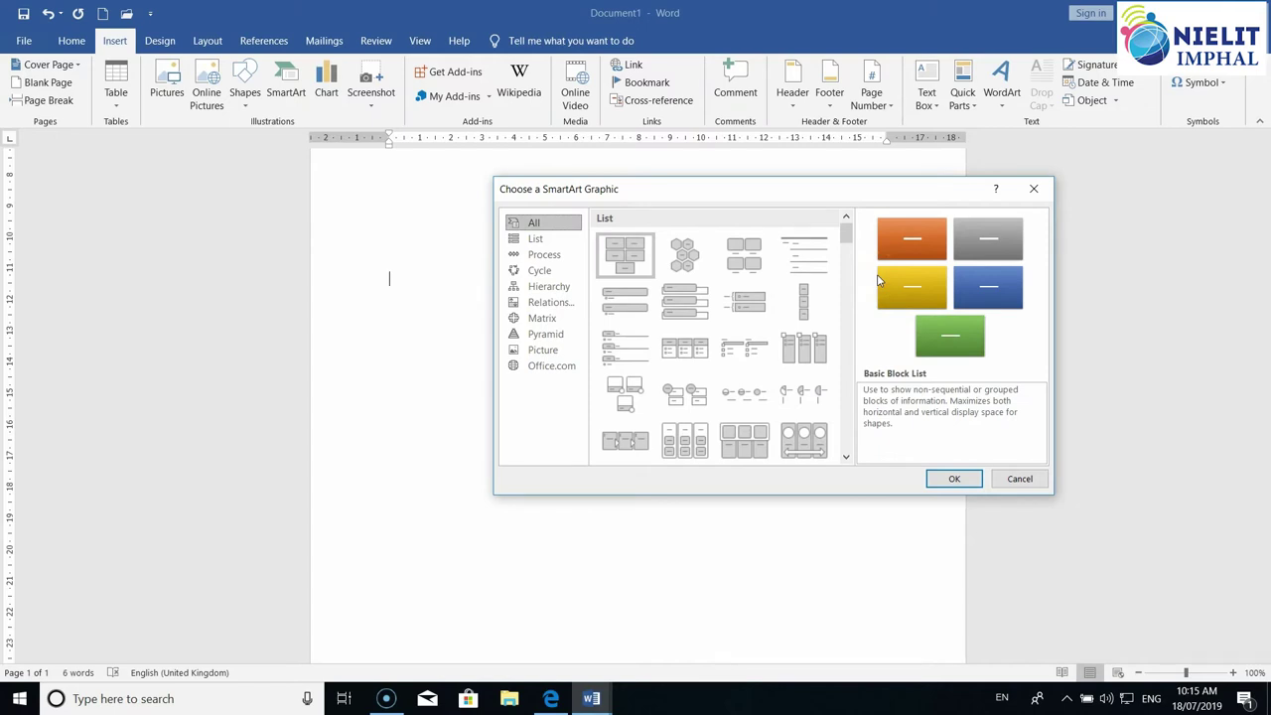
left_click(541, 240)
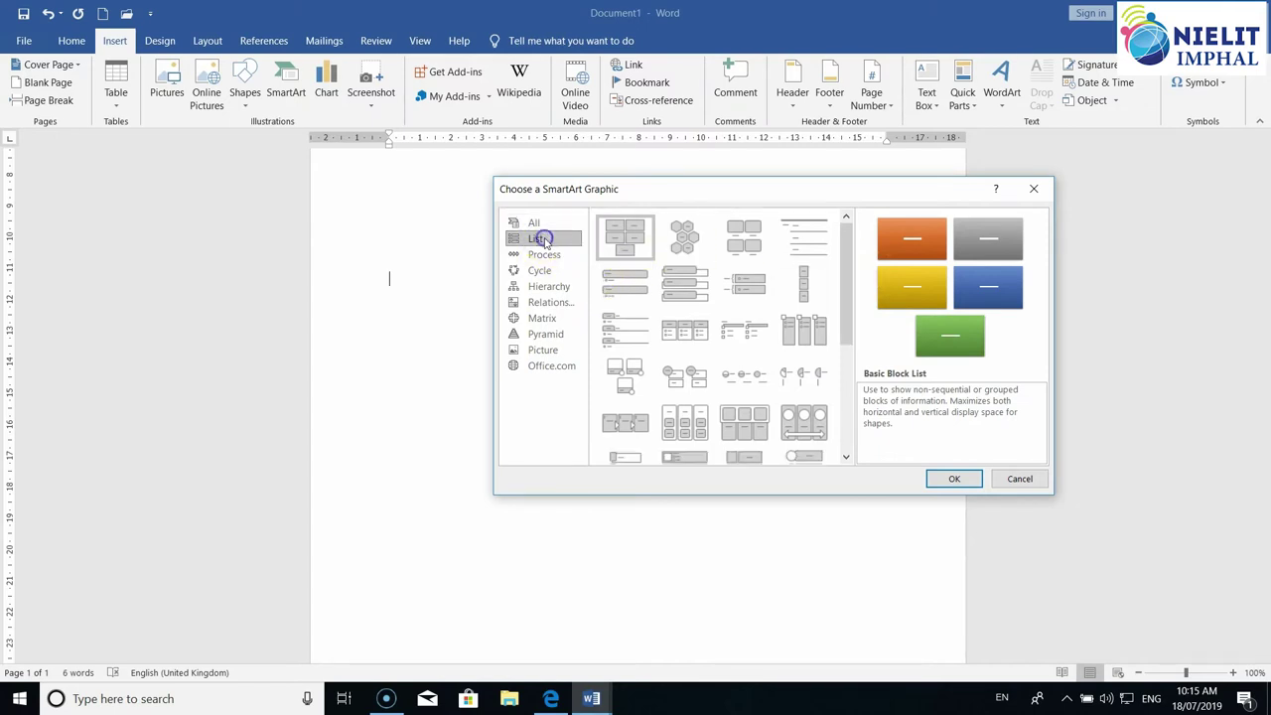
left_click(544, 254)
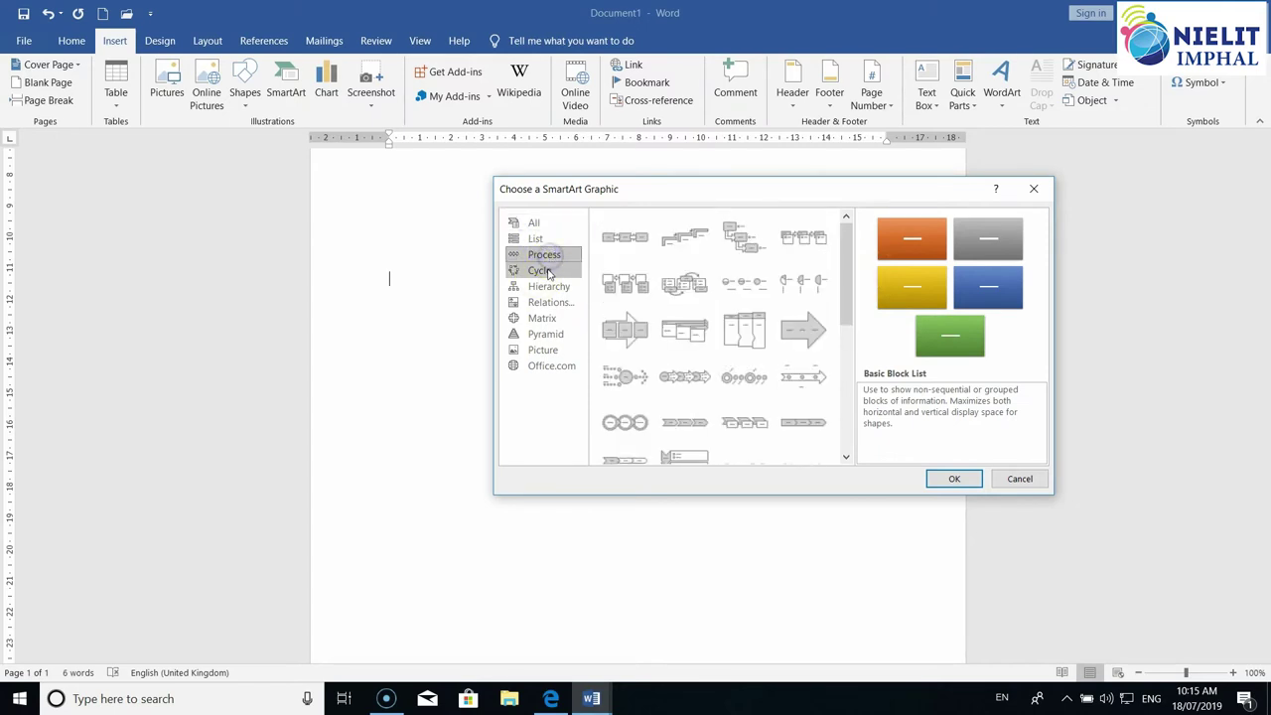
left_click(542, 270)
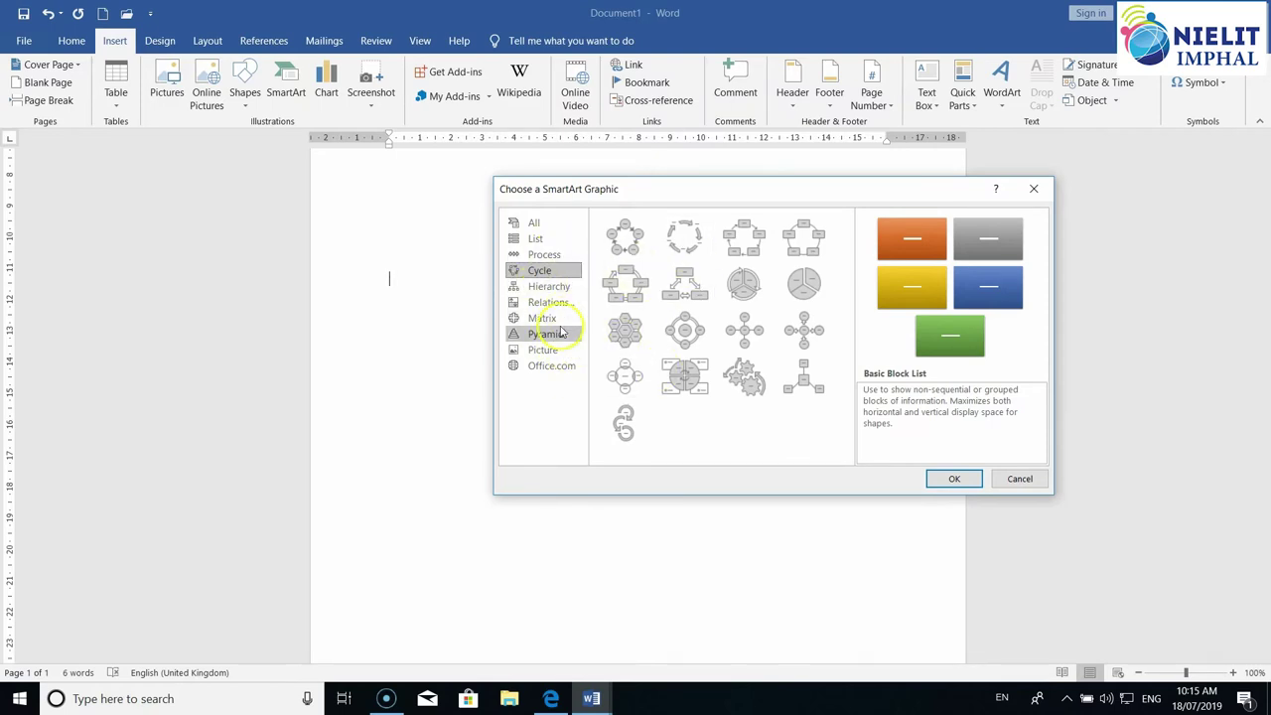
left_click(541, 240)
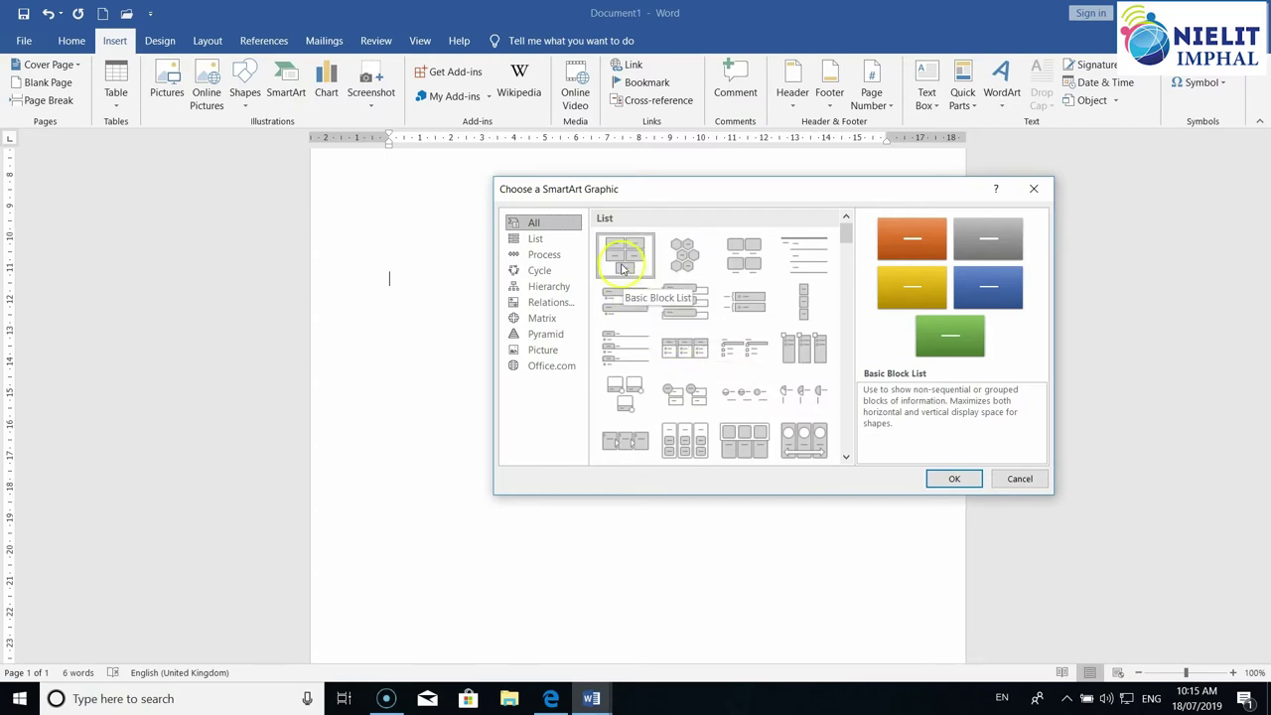
left_click(953, 480)
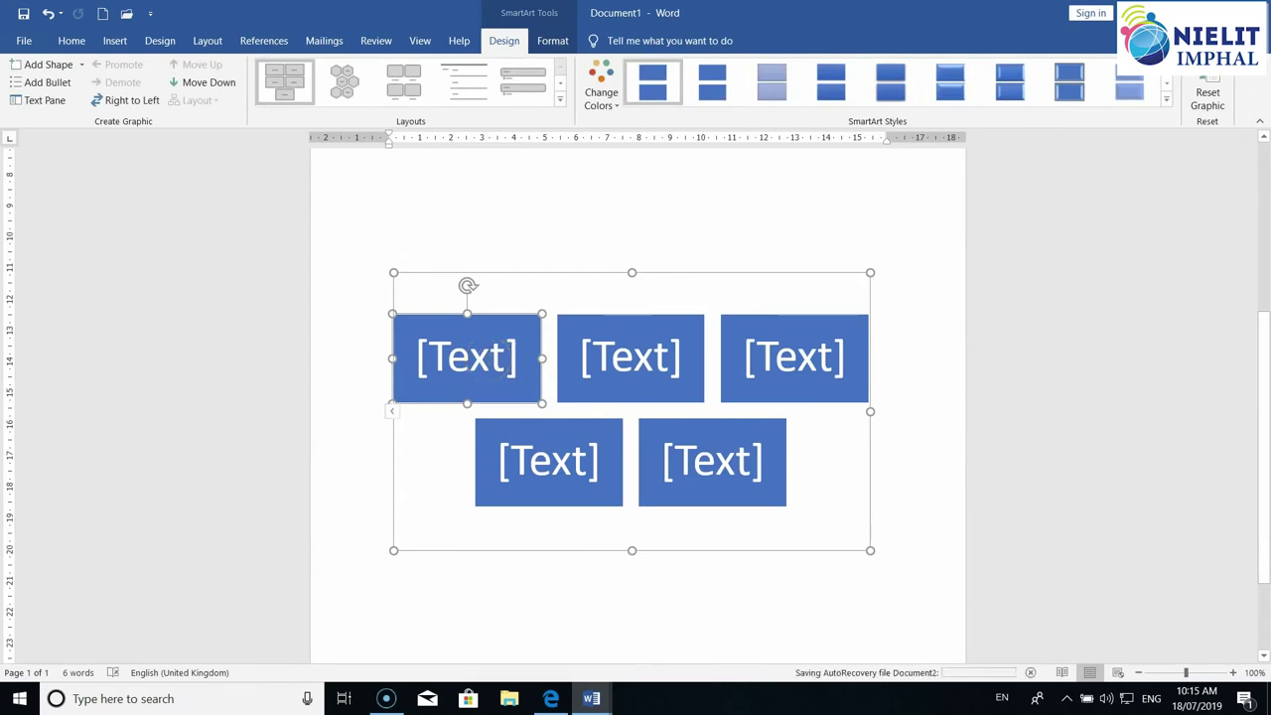
Type PYTHON and ANDROID into the first two SmartArt blocks.
left_click(488, 359)
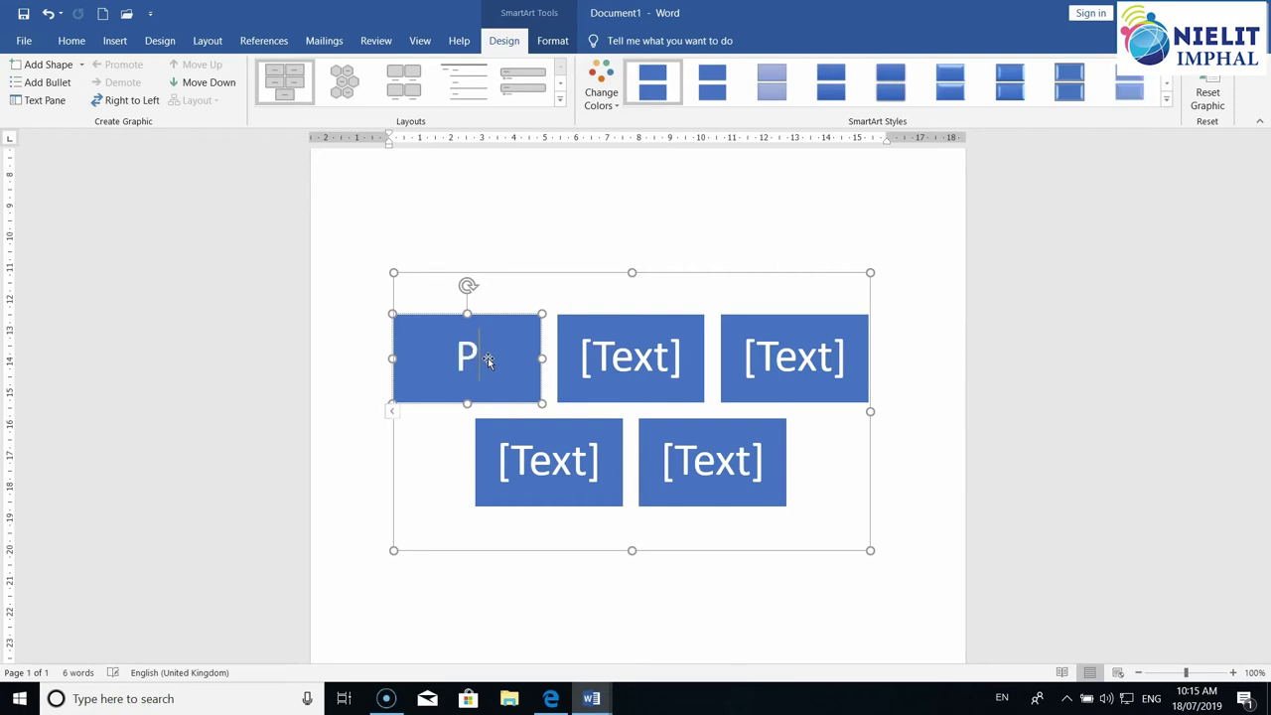
type("YTHON")
key("Return")
key("BackSpace")
key("Return")
left_click(493, 355)
left_click(629, 358)
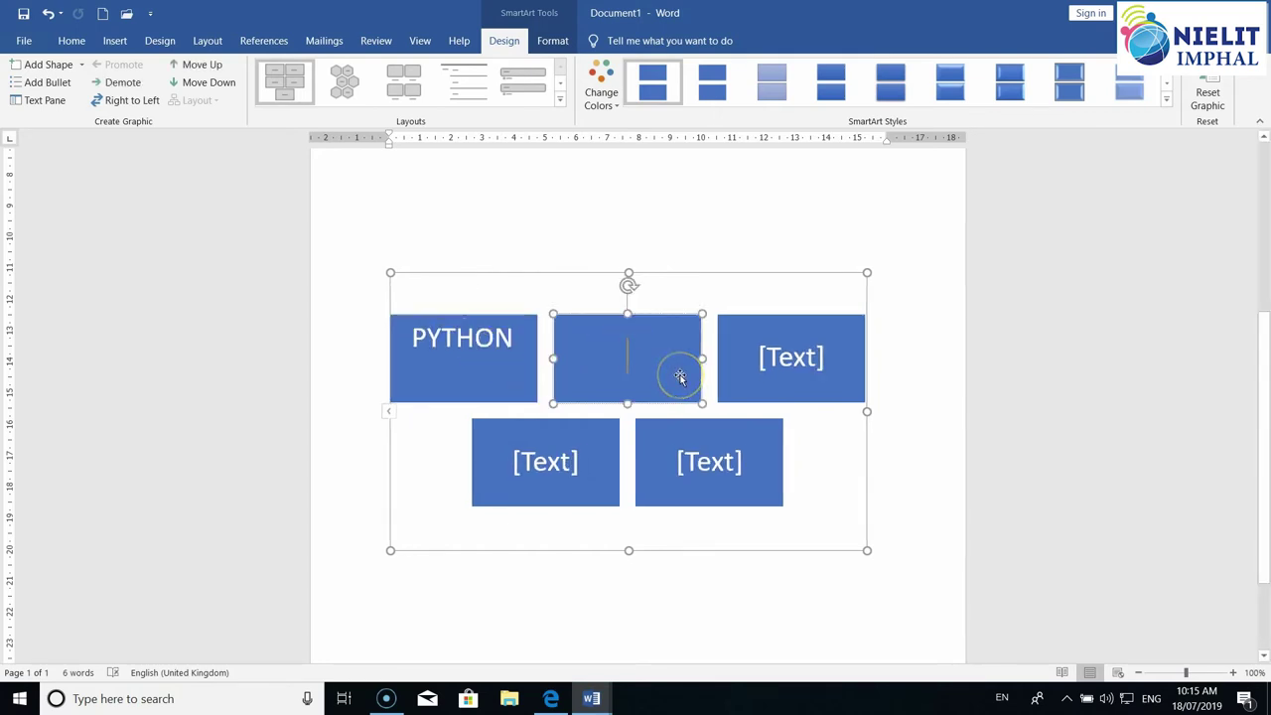
type("ANDROID")
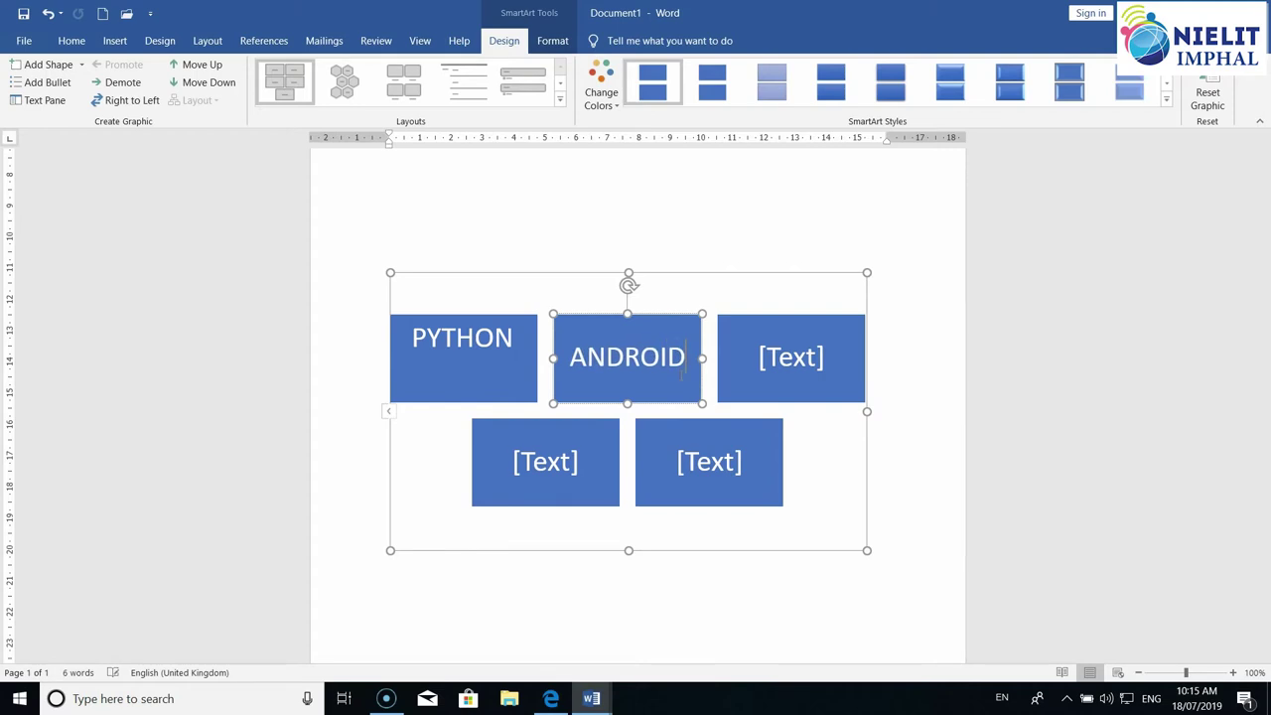
Label the remaining blocks DIGITAL, OOPS and EXCEL, fixing the EXEL typo.
left_click(792, 367)
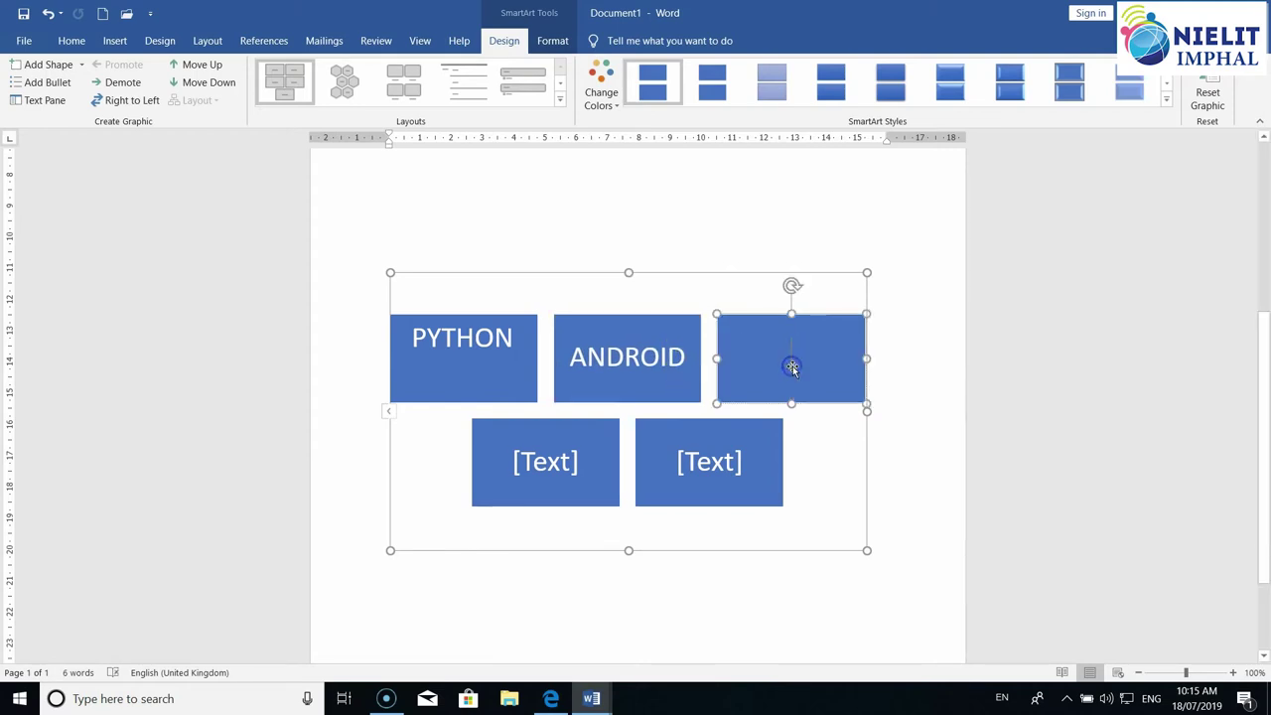
type("DI")
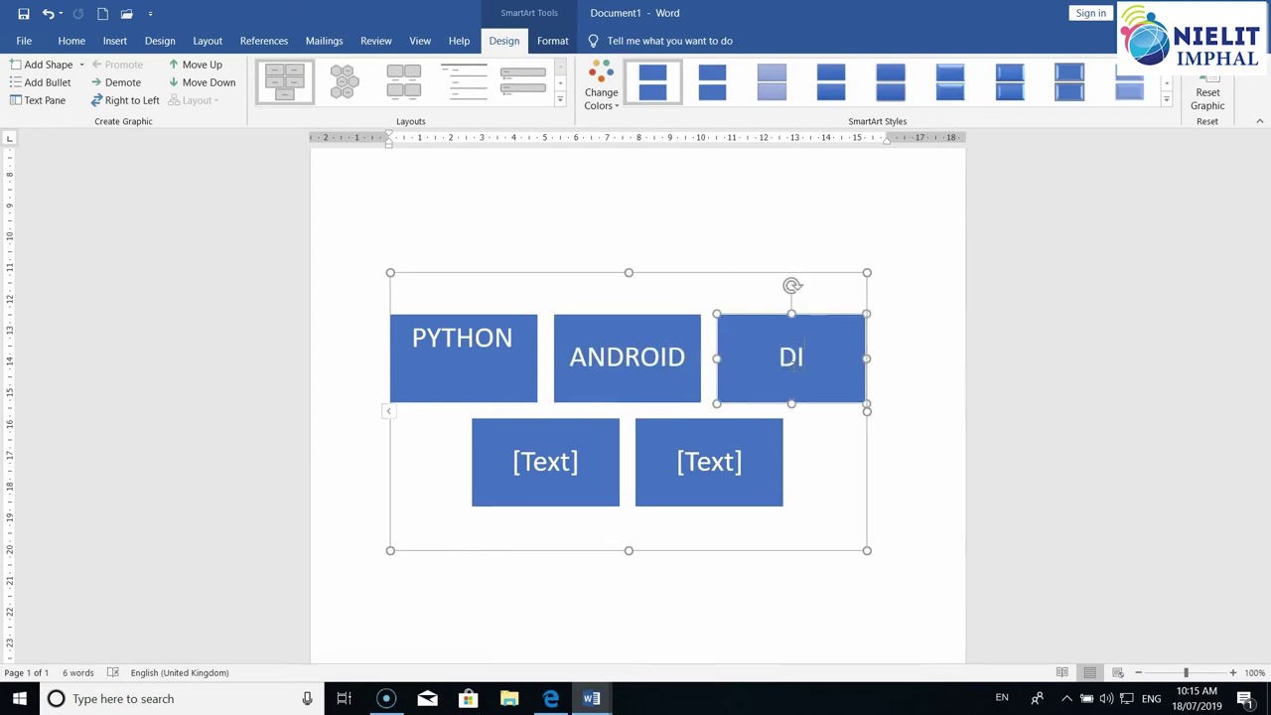
type("GITAL")
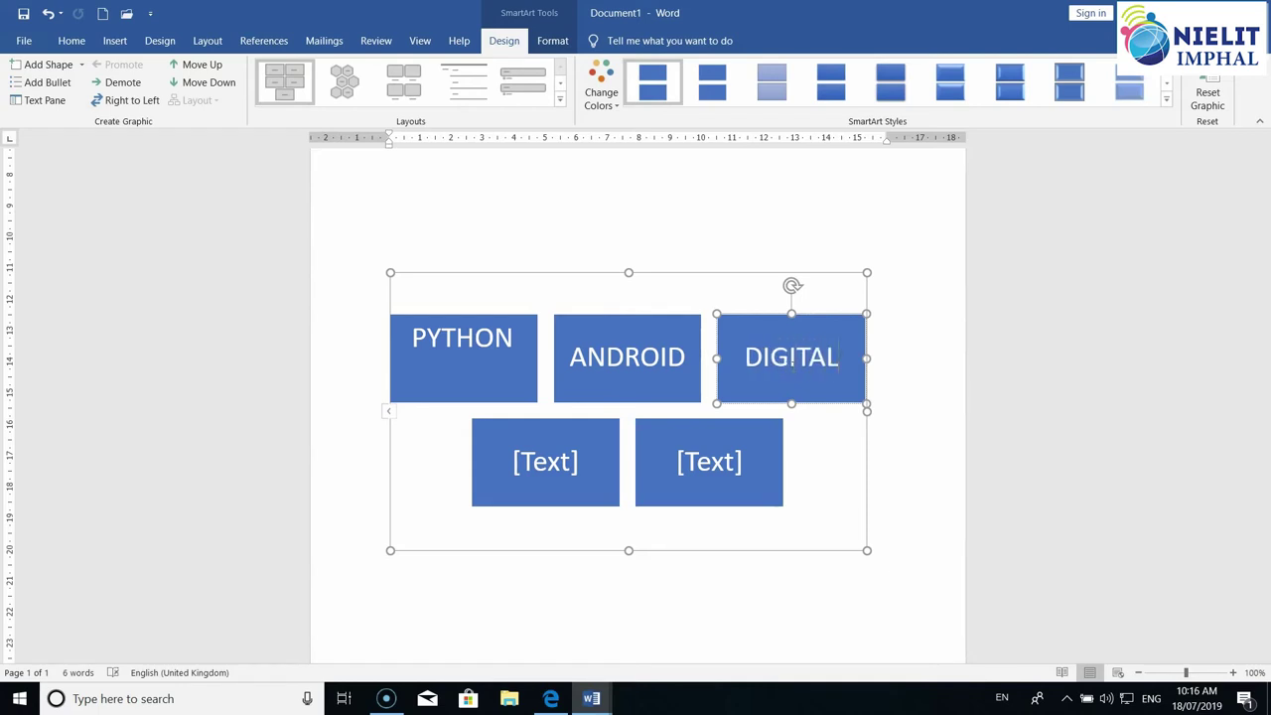
left_click(563, 460)
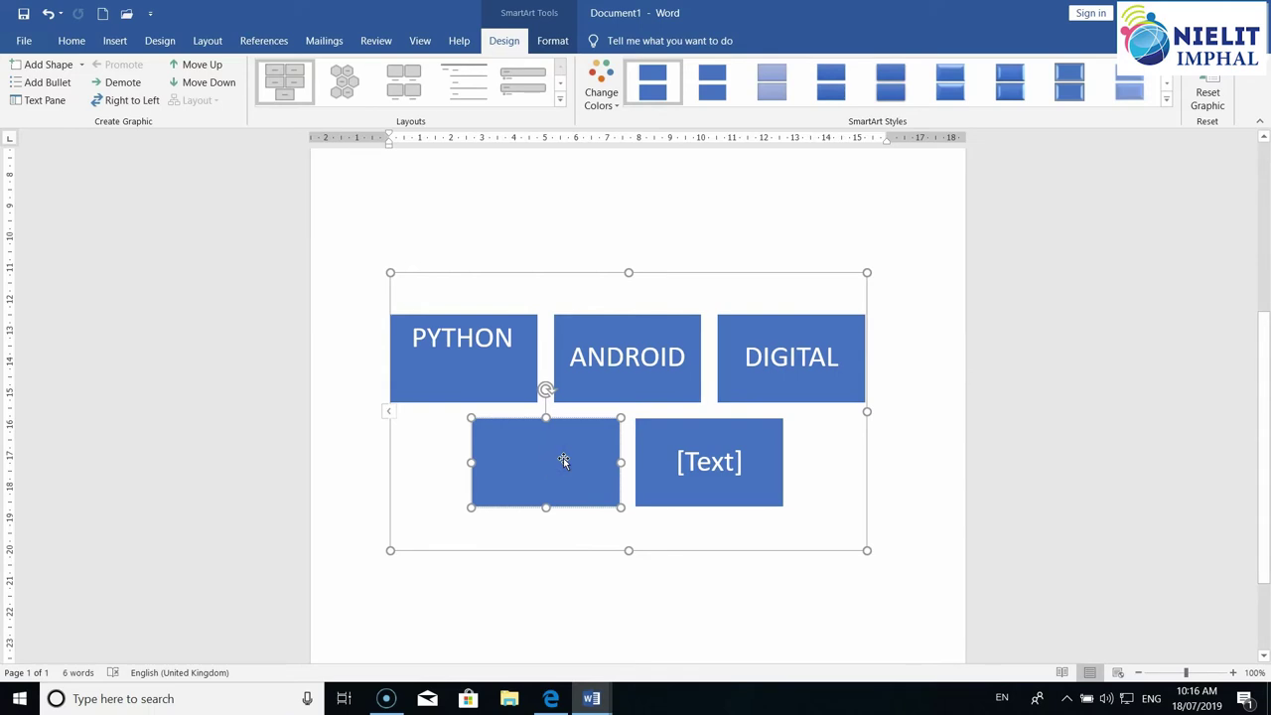
type("OOP")
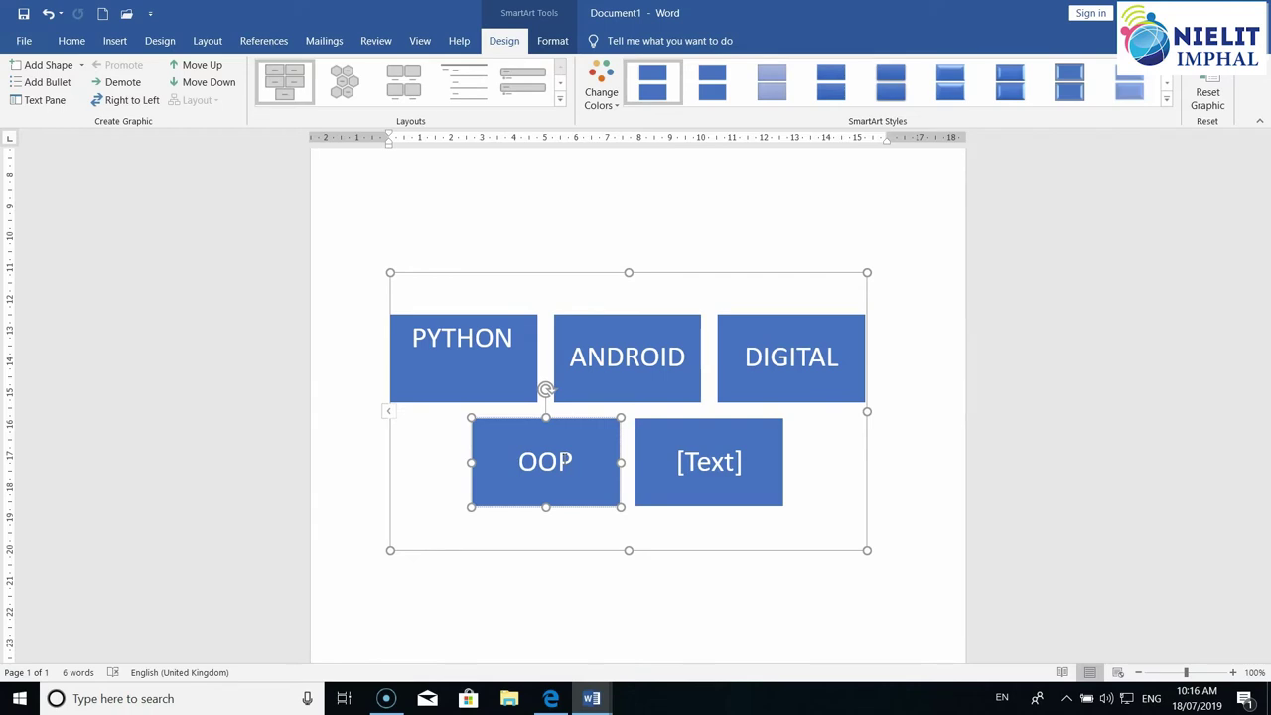
type("S")
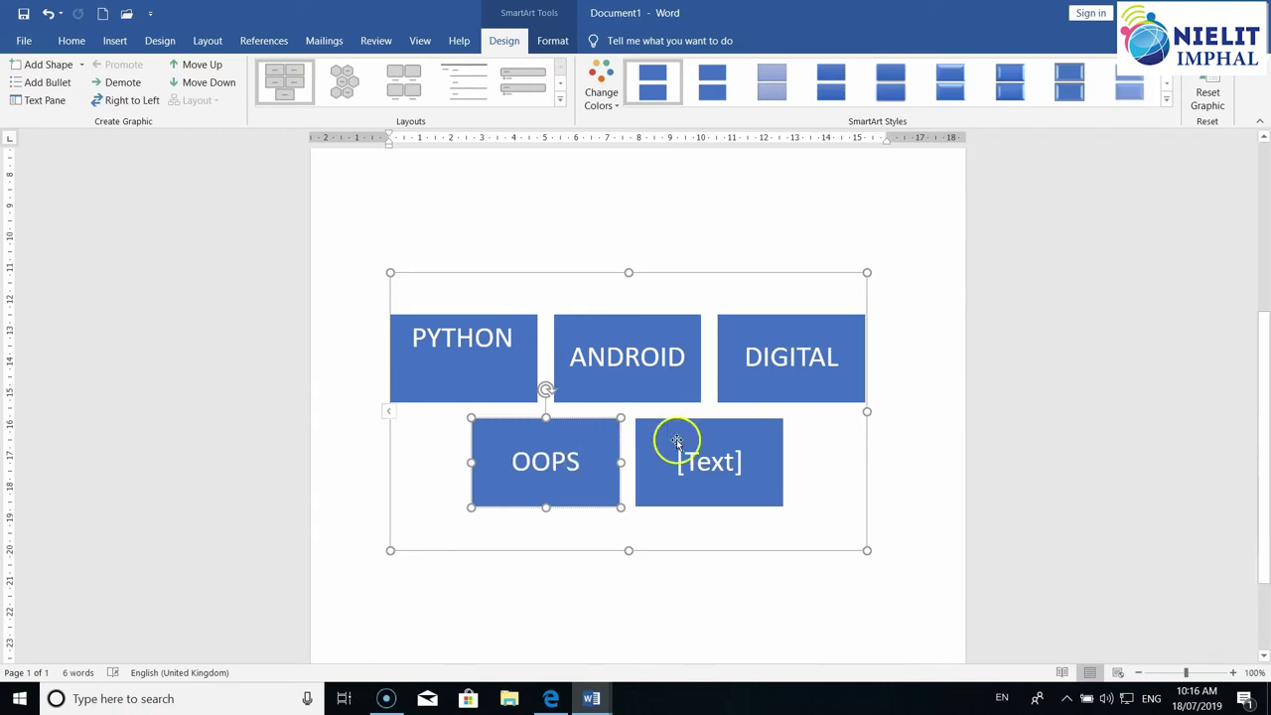
left_click(710, 468)
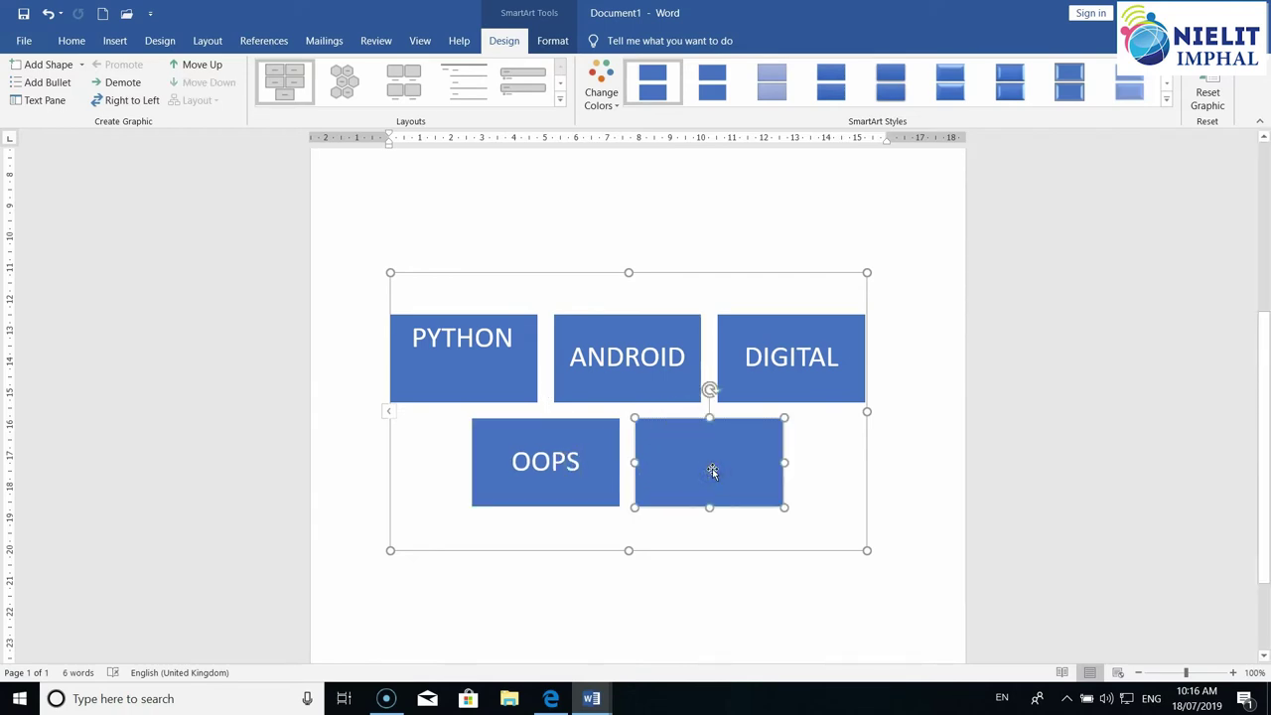
type("EXEL")
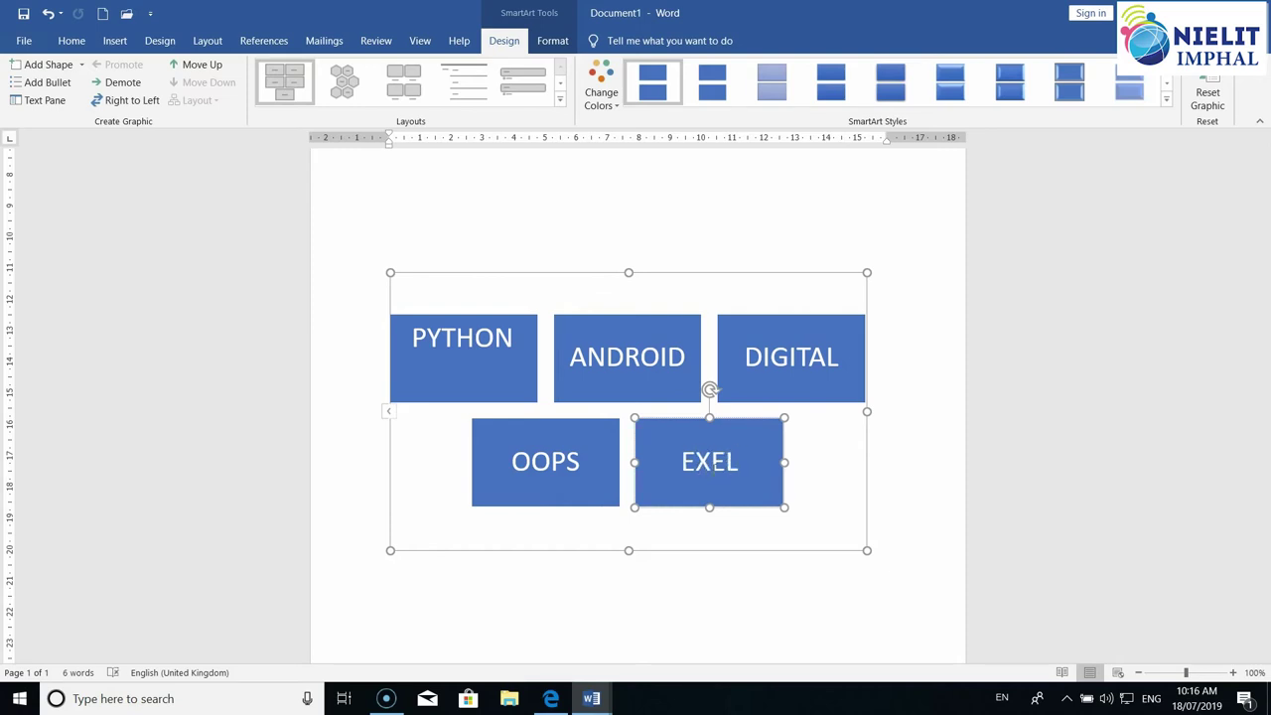
key("BackSpace")
key("BackSpace")
type("CEL")
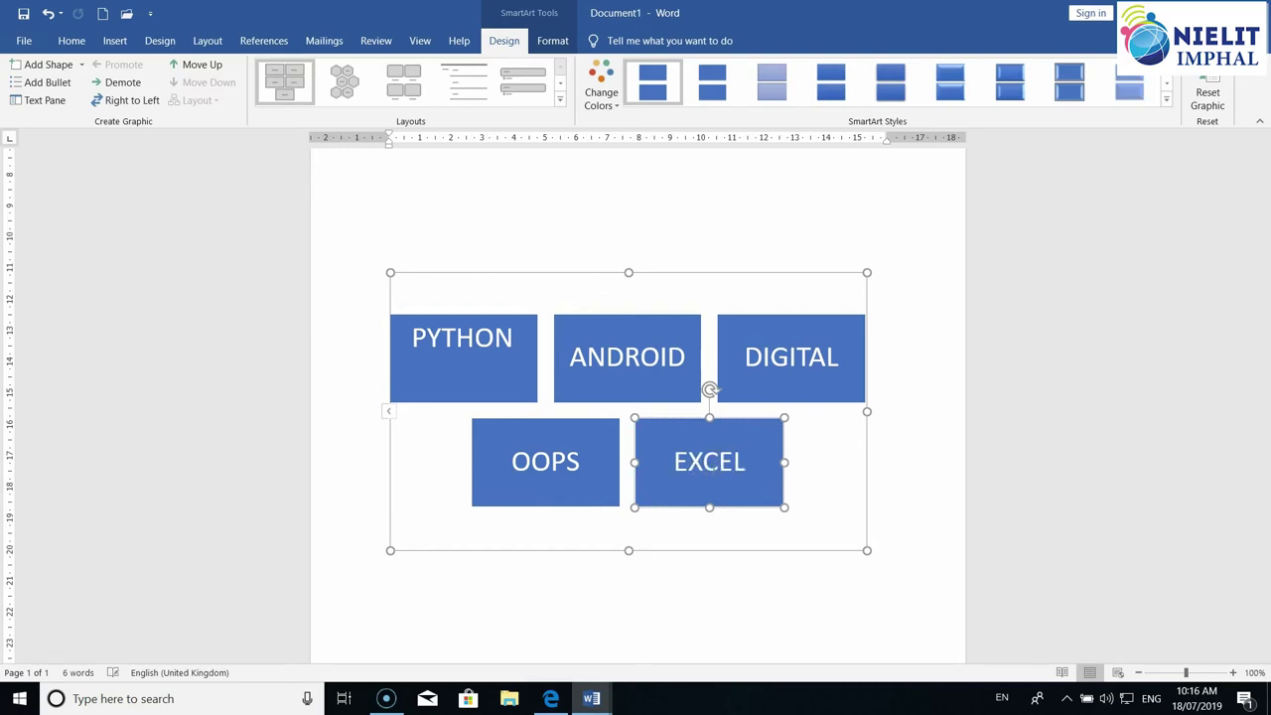
scroll(711, 464, "down", 2)
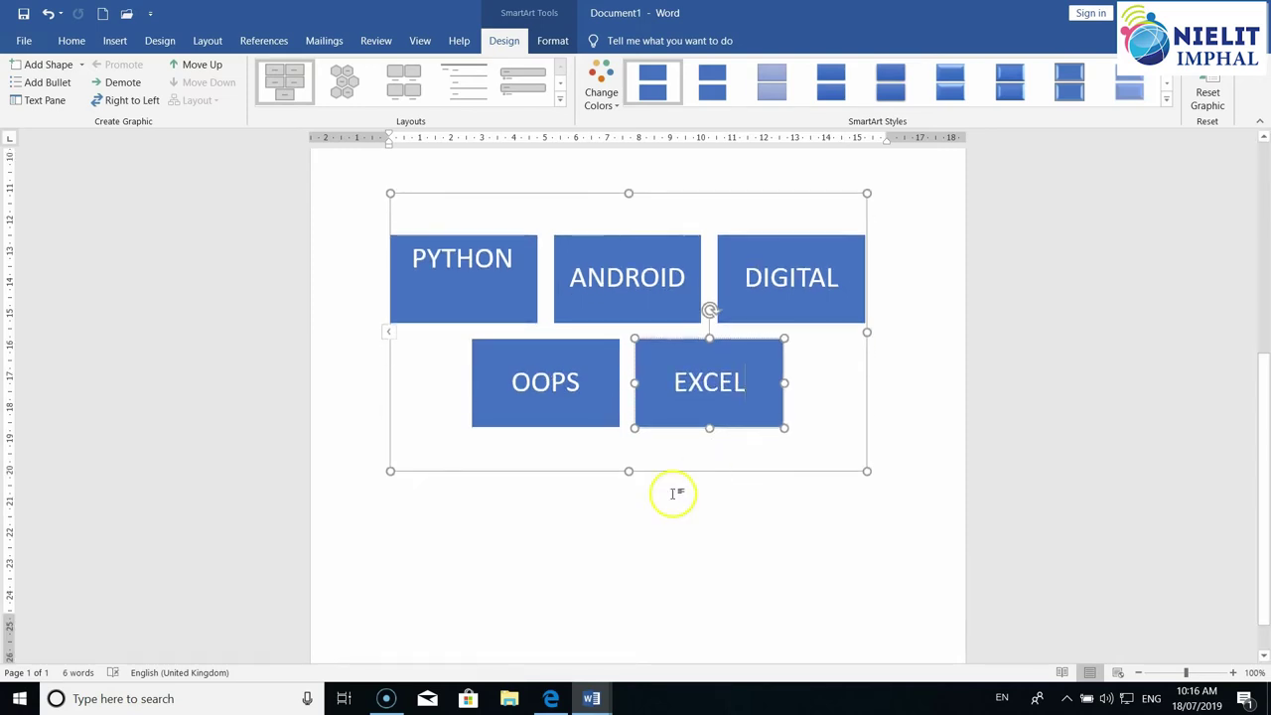
key("ctrl+a")
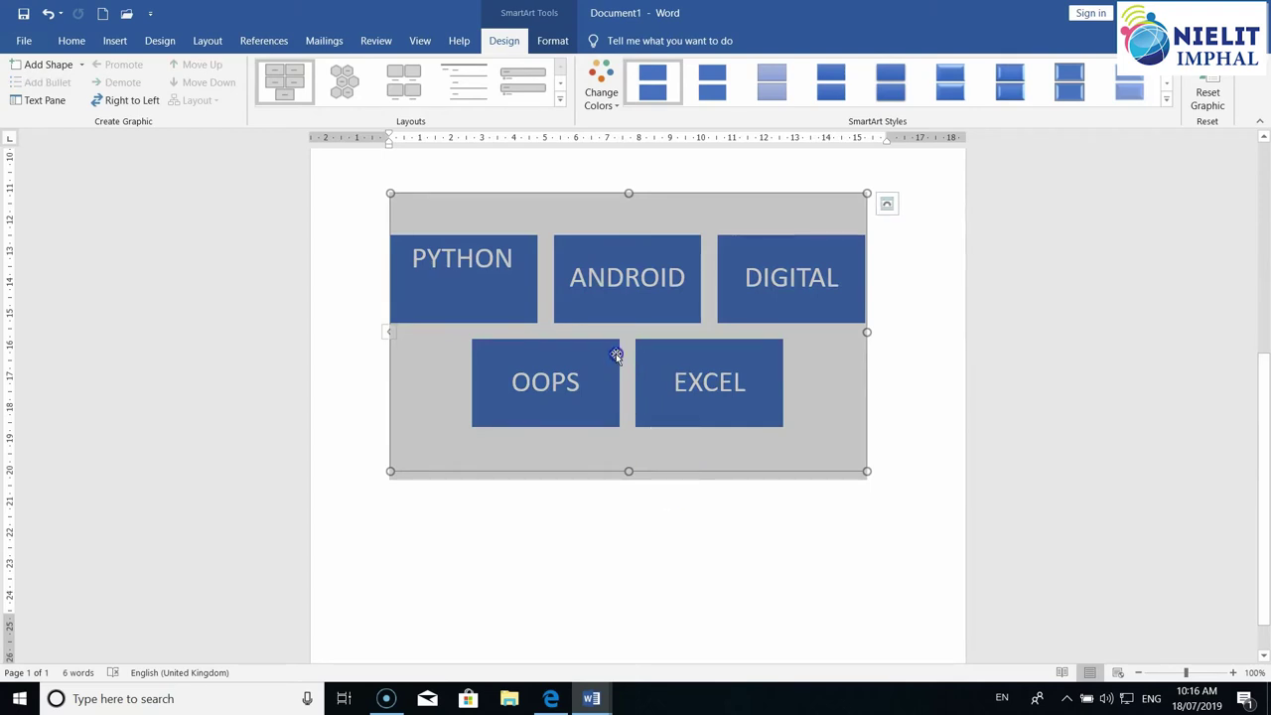
left_click(615, 354)
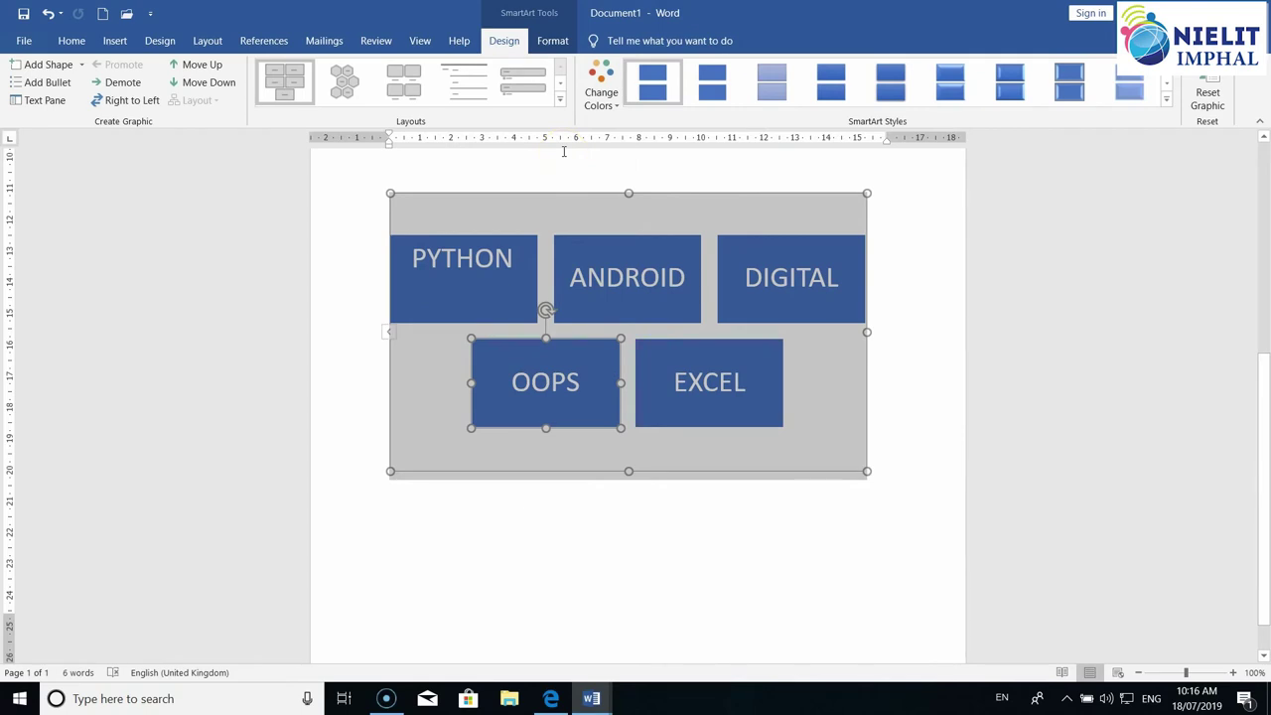
left_click(552, 39)
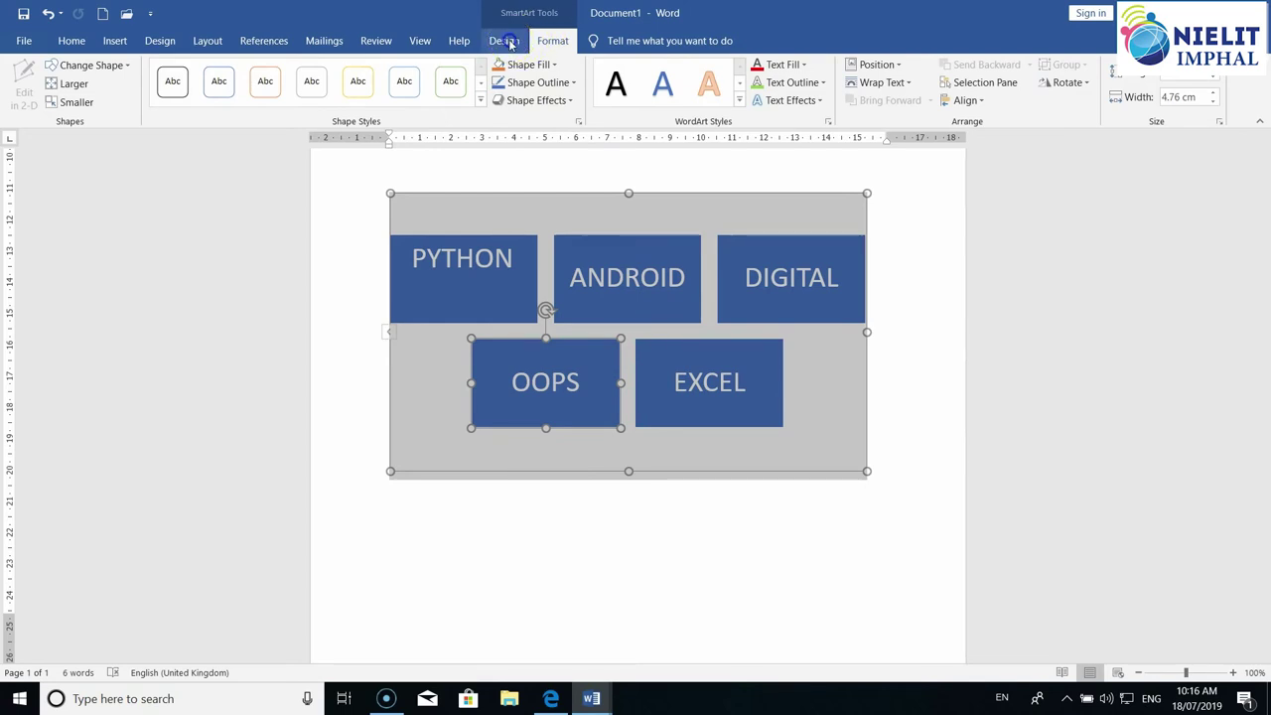
Change the SmartArt layout to Vertical Chevron List.
left_click(508, 41)
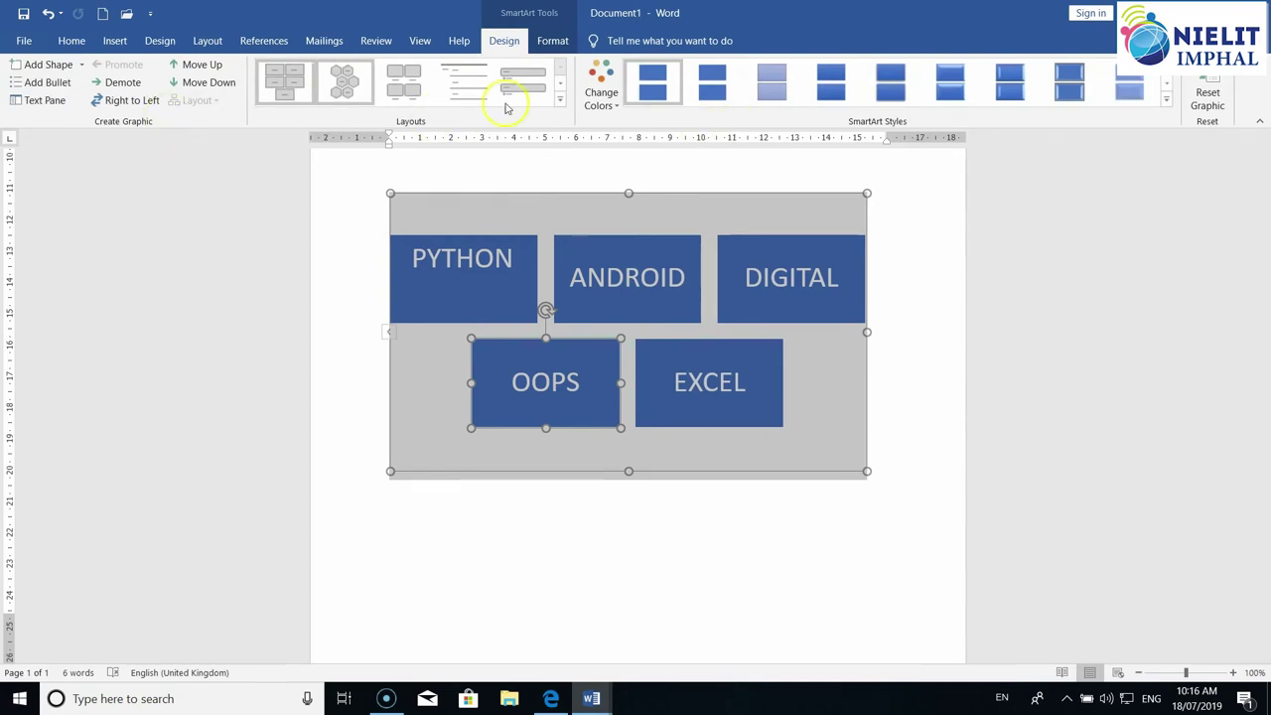
left_click(559, 104)
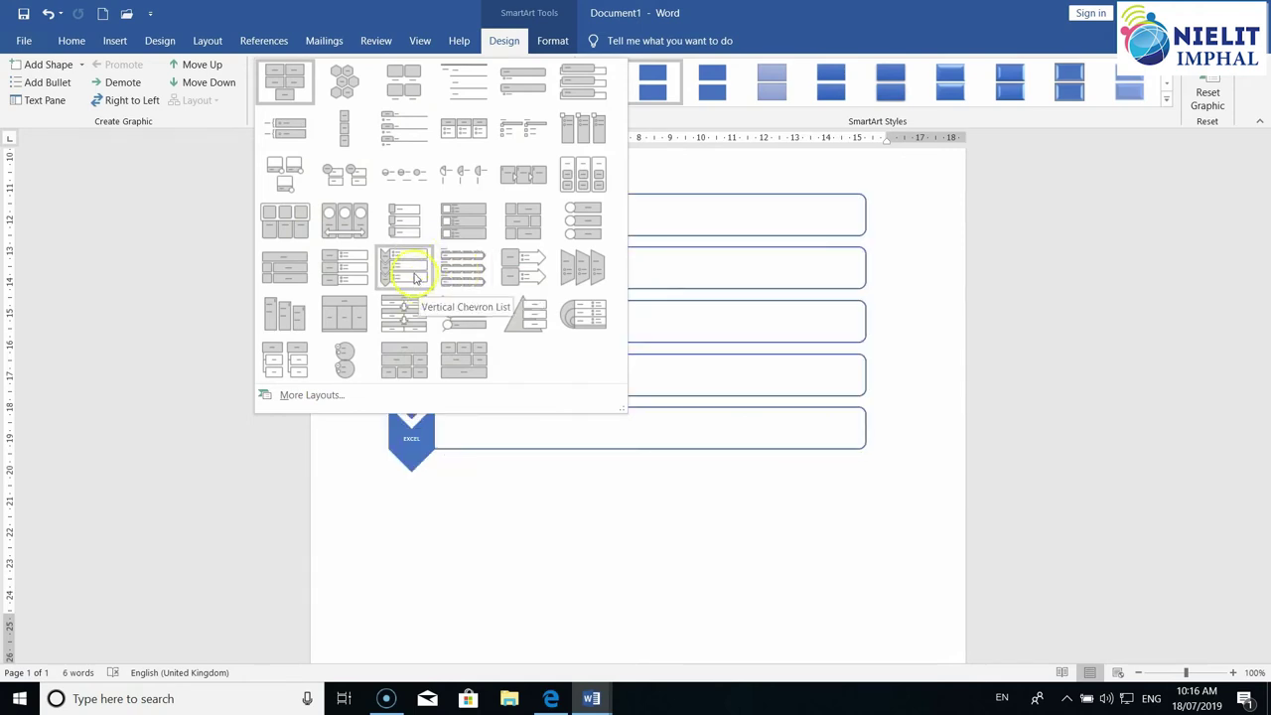
left_click(832, 422)
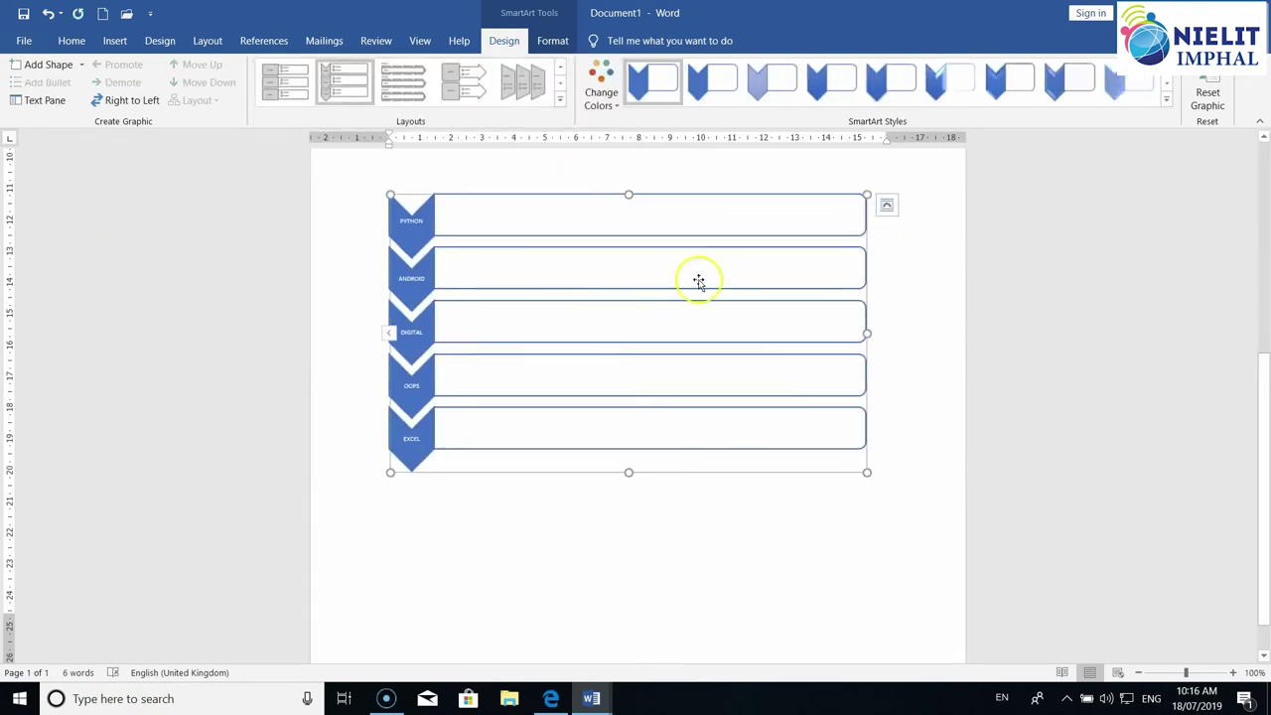
left_click(82, 65)
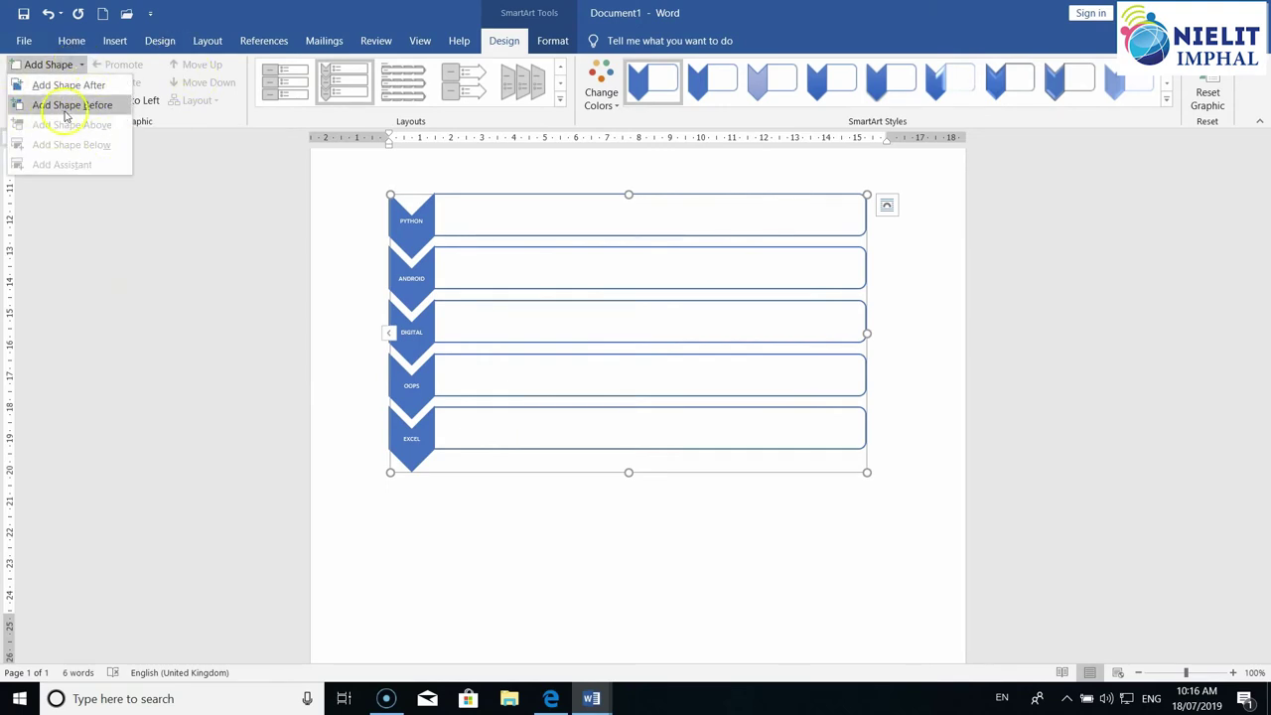
left_click(171, 179)
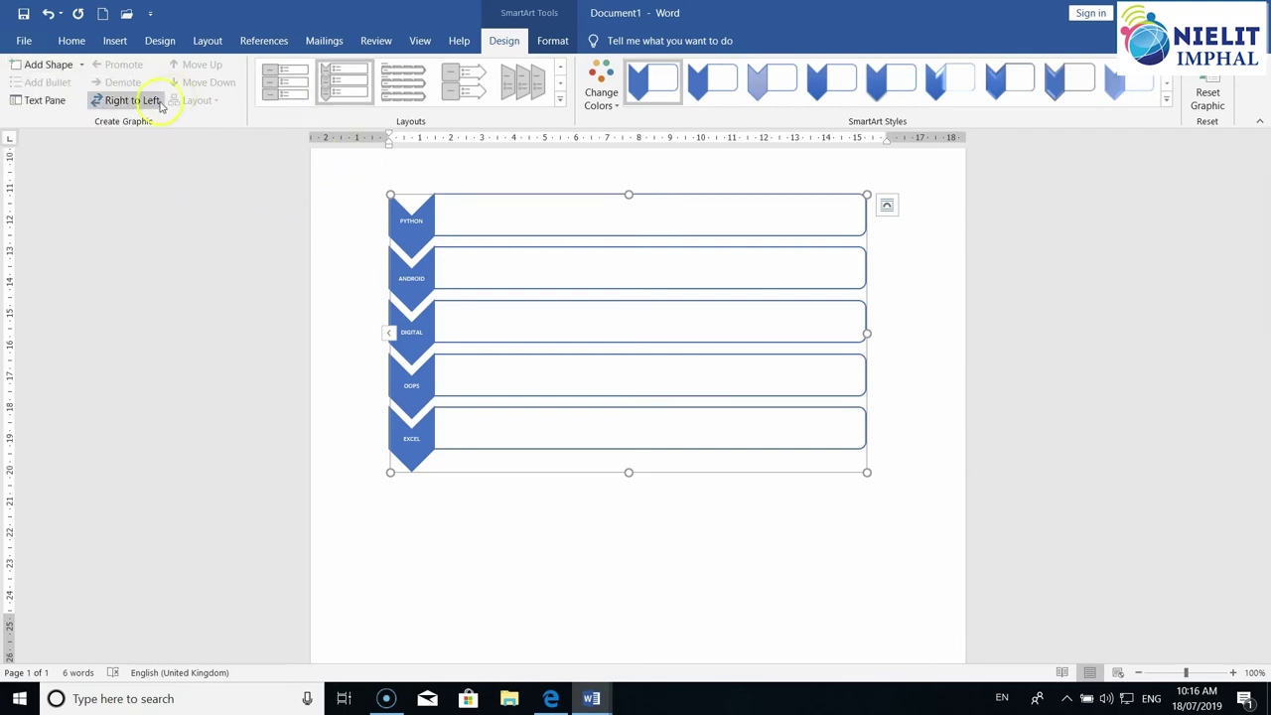
Apply a Colorful colour scheme to the chevron diagram and deselect it.
left_click(605, 95)
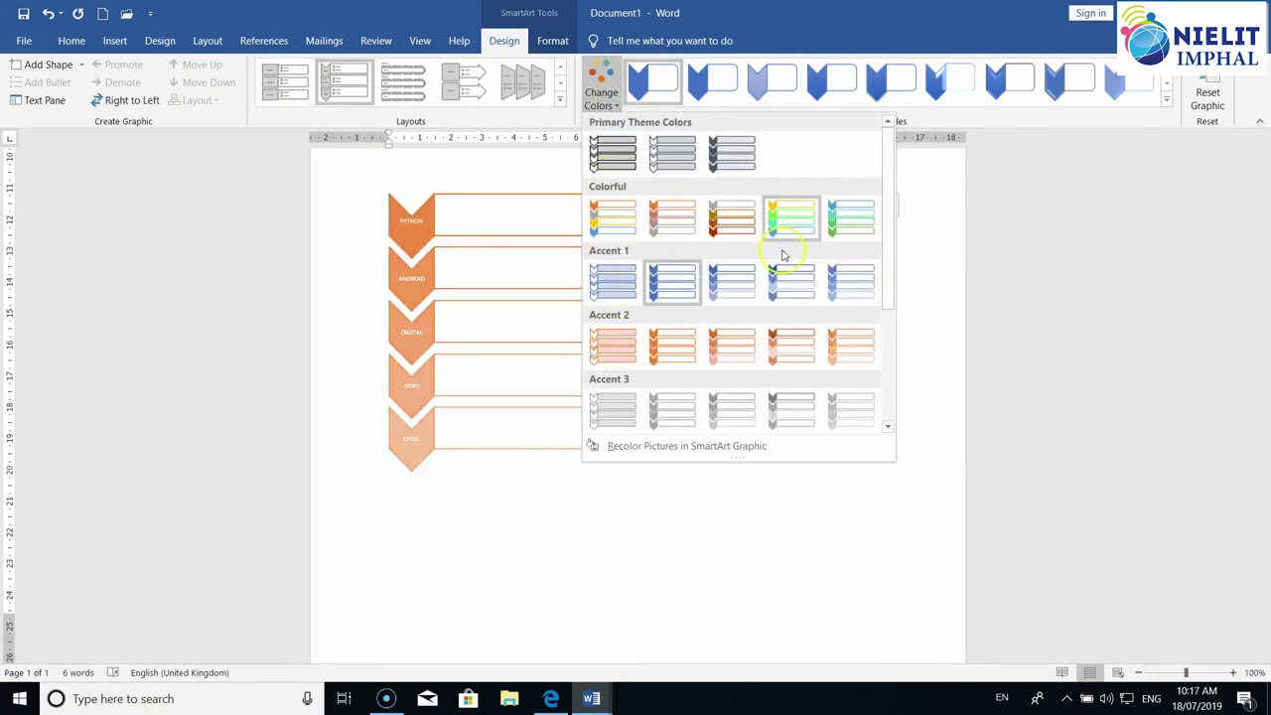
left_click(722, 221)
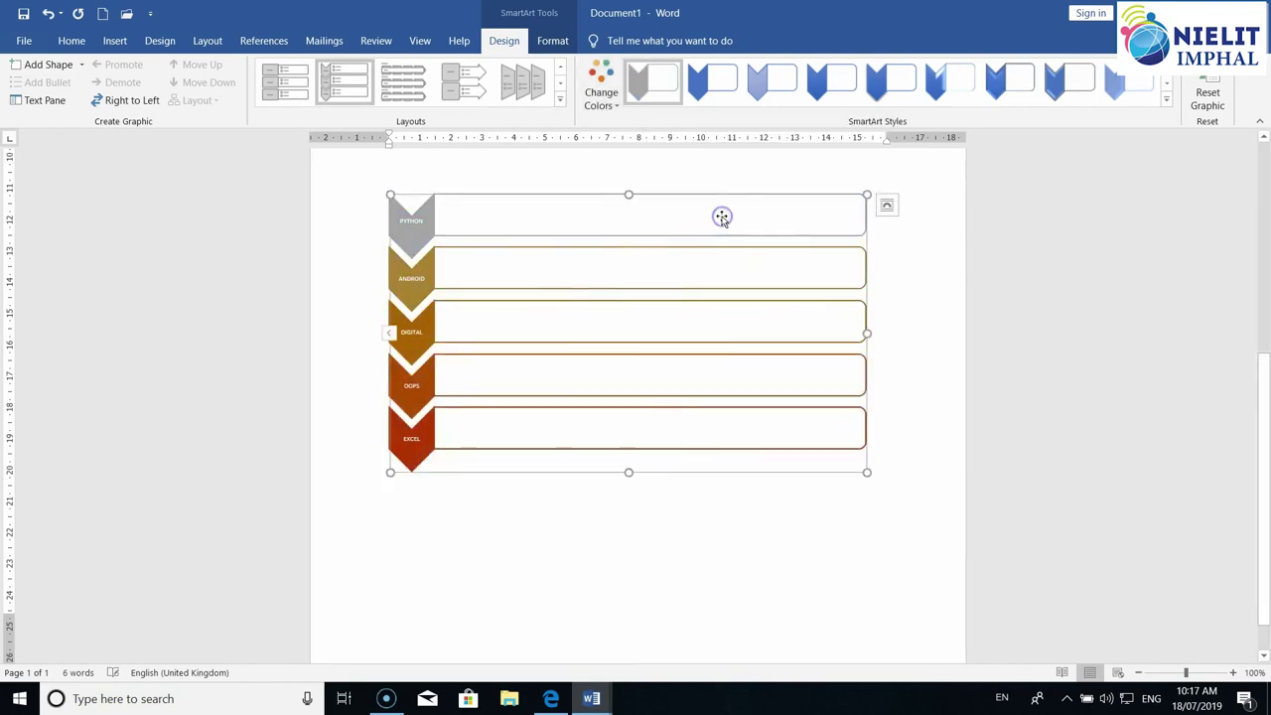
left_click(572, 45)
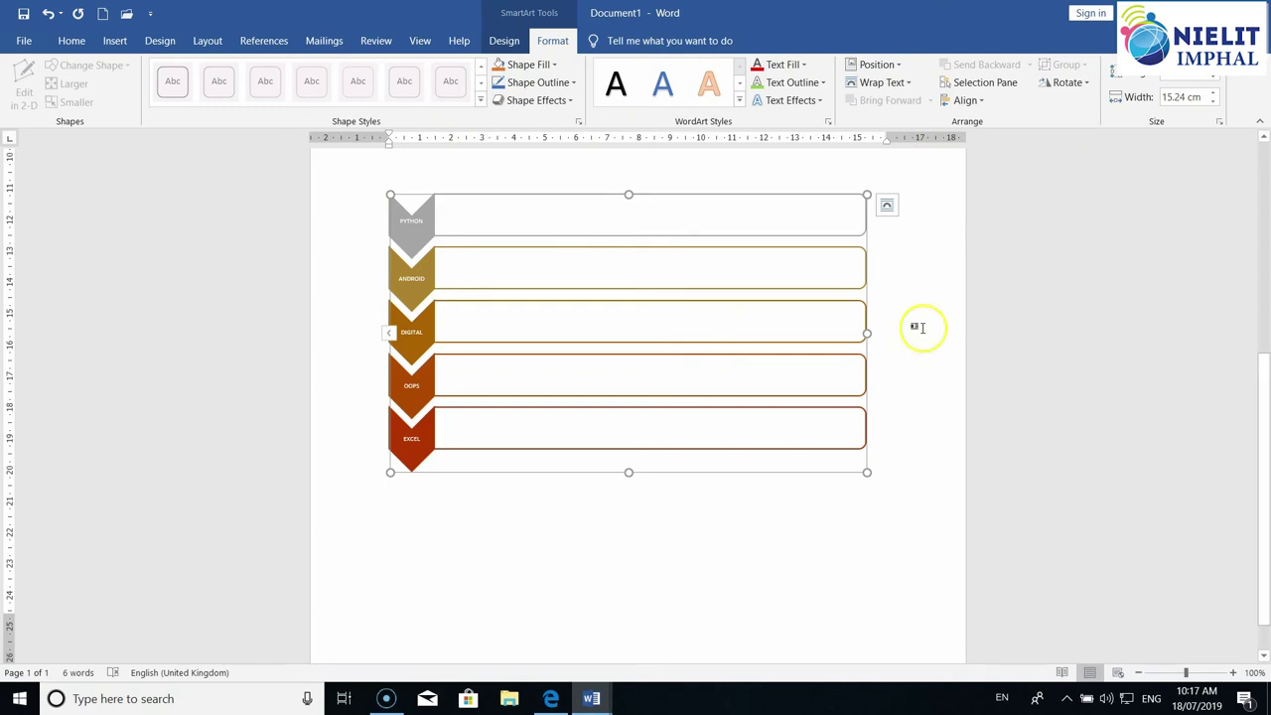
left_click(917, 477)
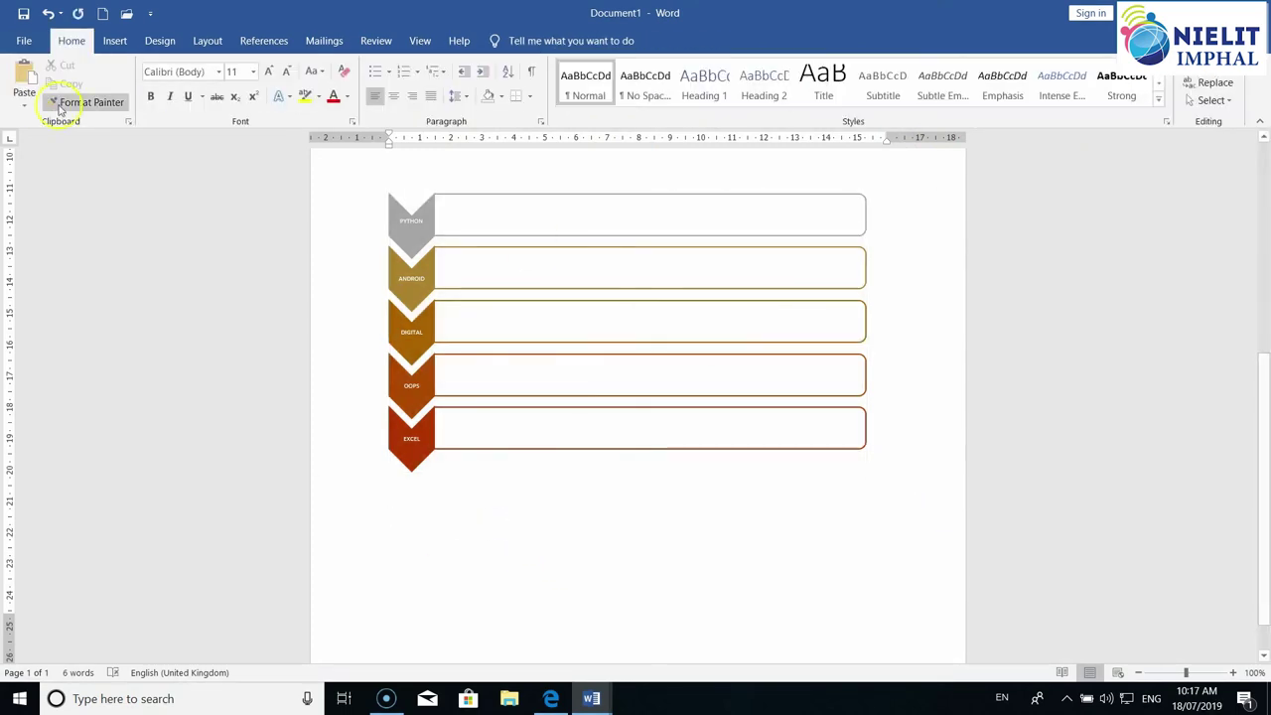
Insert a screenshot of the Document2 'History of The Computers' window below the diagram.
left_click(114, 41)
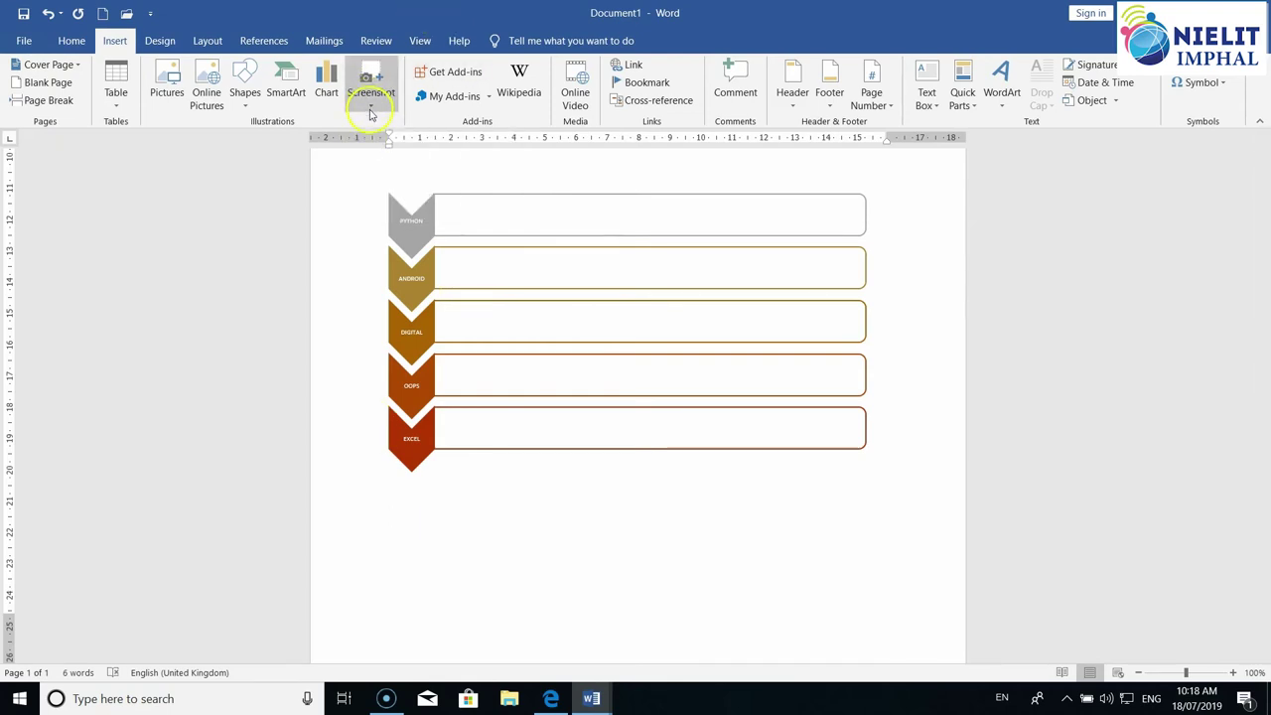
left_click(369, 108)
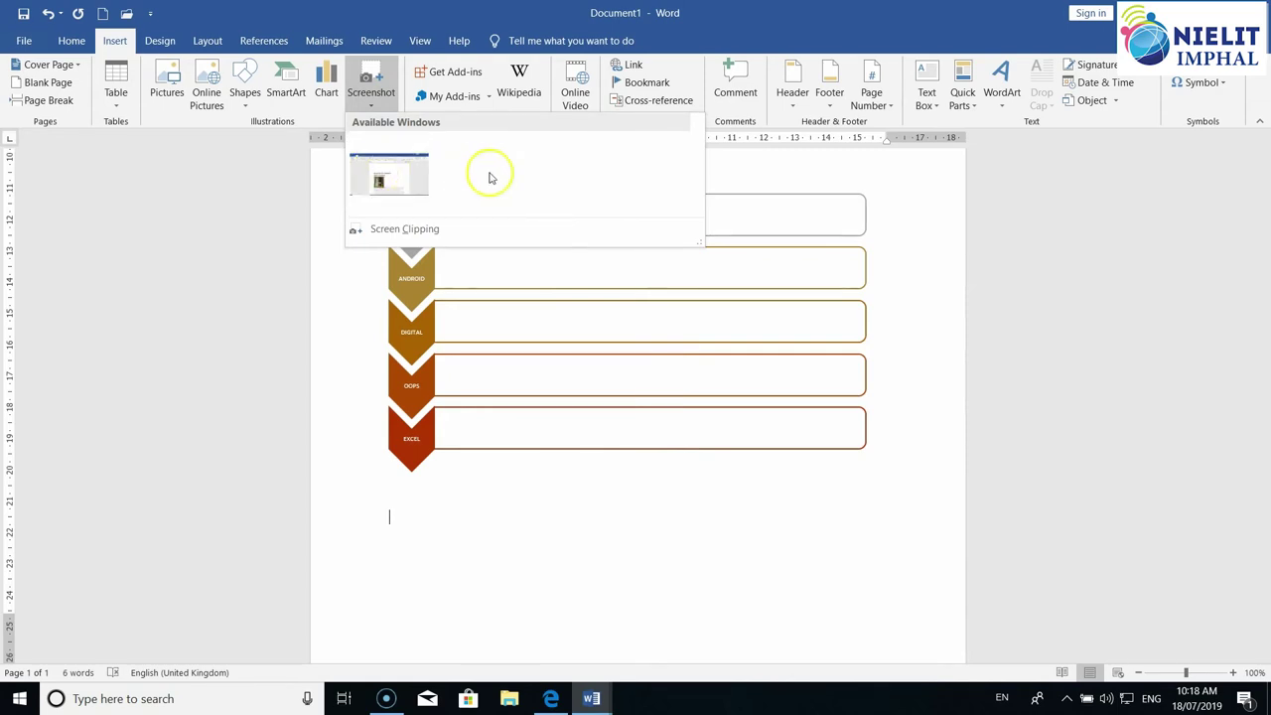
left_click(401, 183)
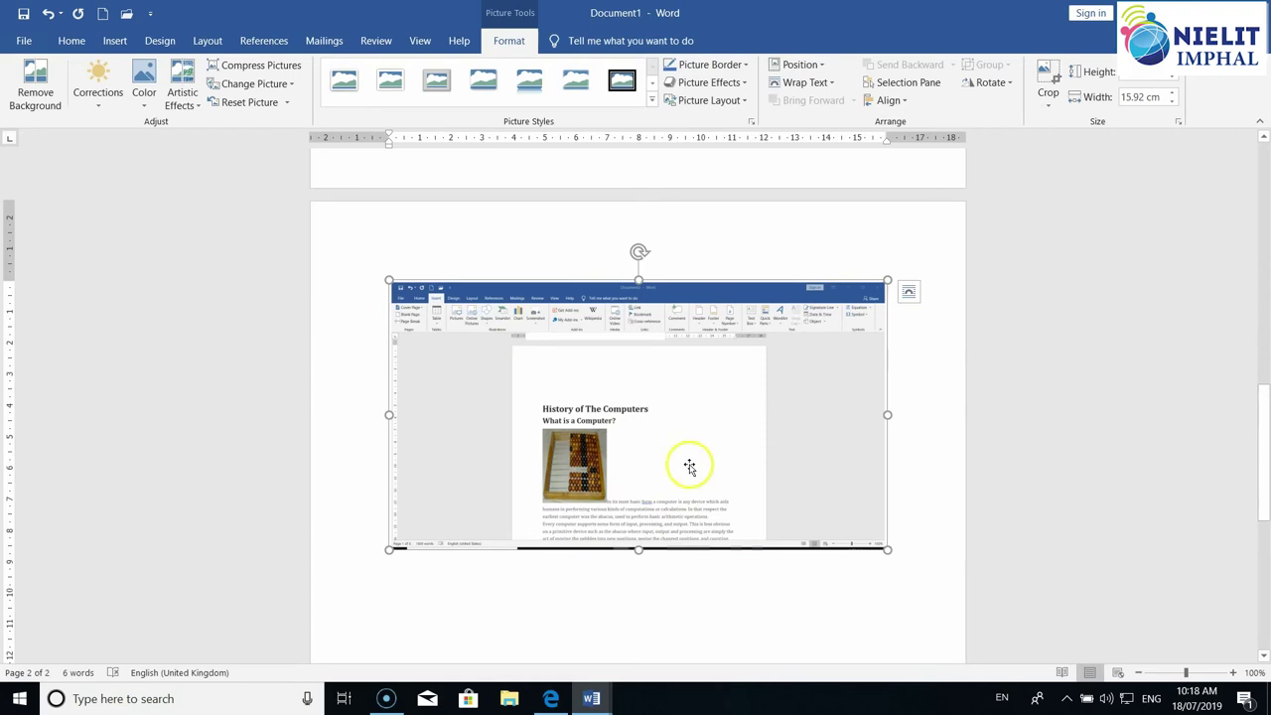
scroll(775, 587, "down", 2)
left_click(408, 511)
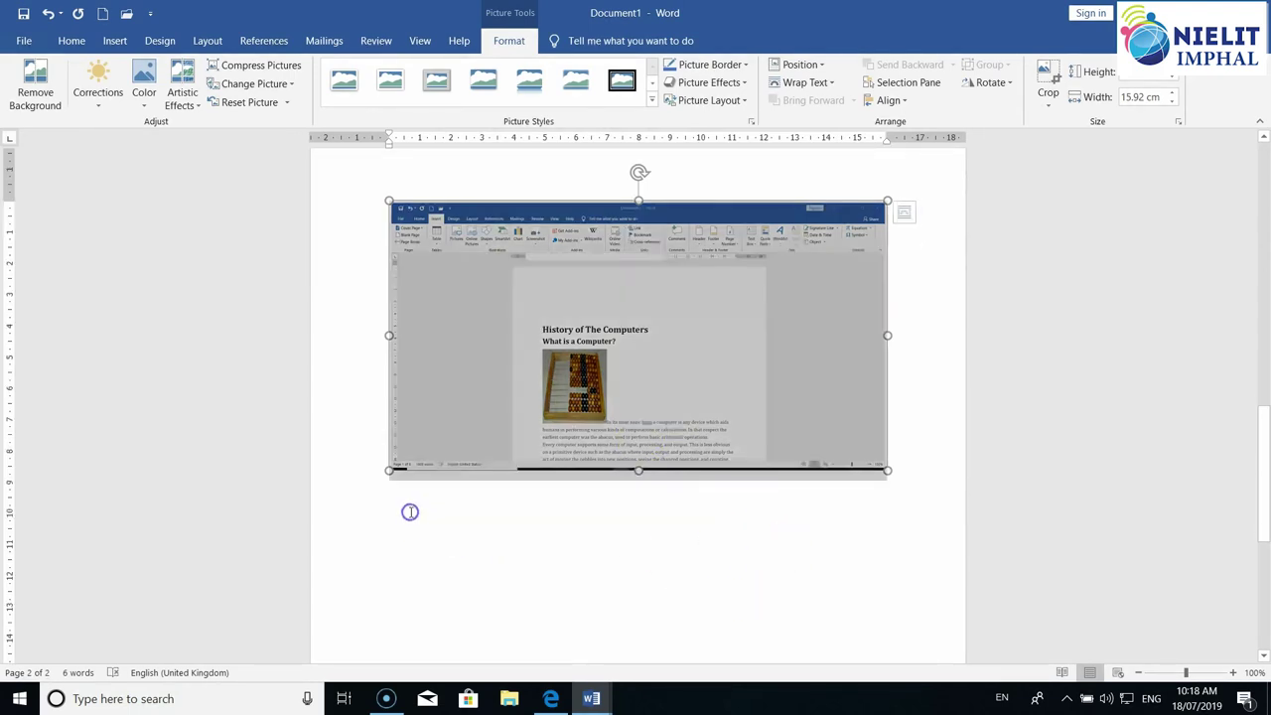
left_click(904, 470)
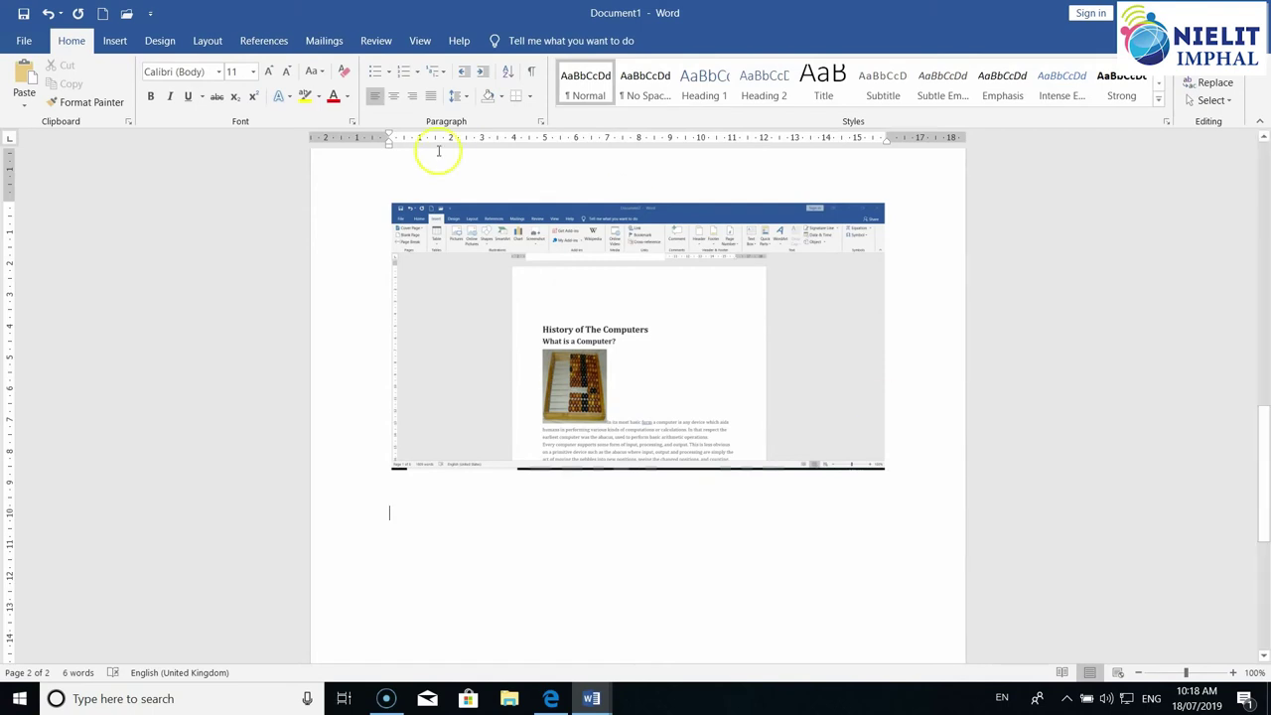
left_click(116, 42)
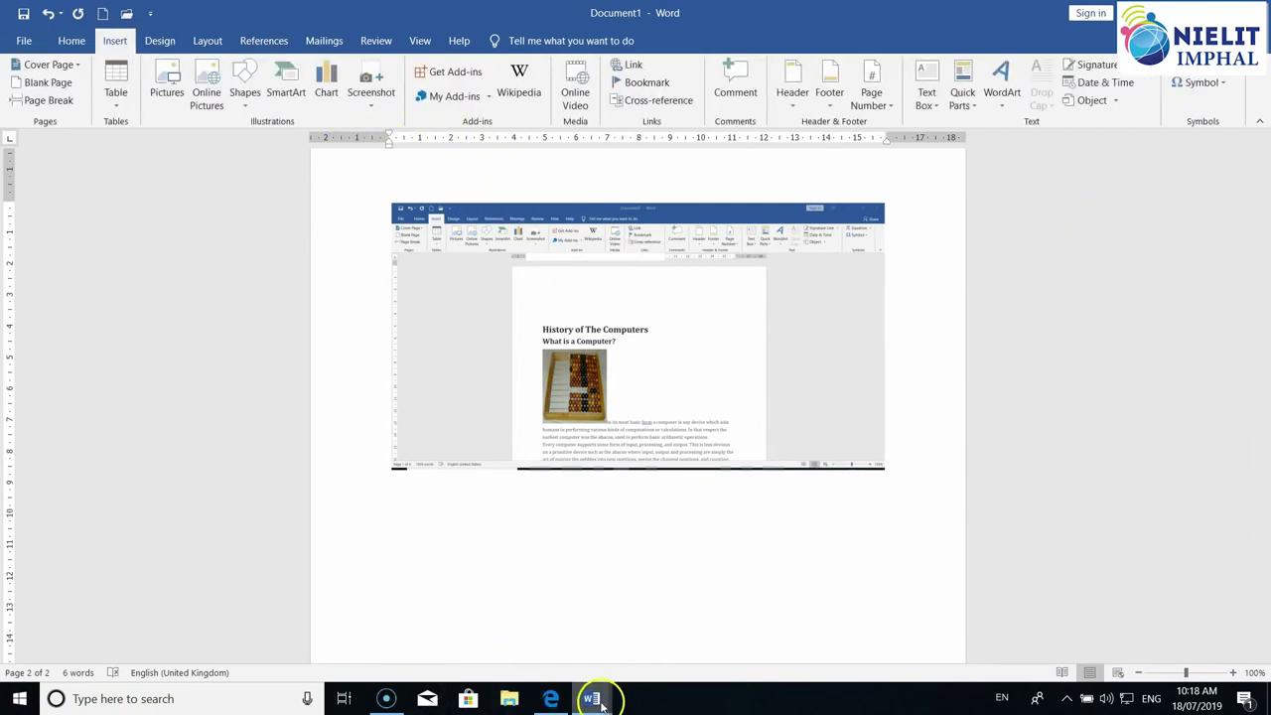
Switch through the Document2 and Edge windows, then return to Document1's Screenshot choices.
mouse_move(592, 698)
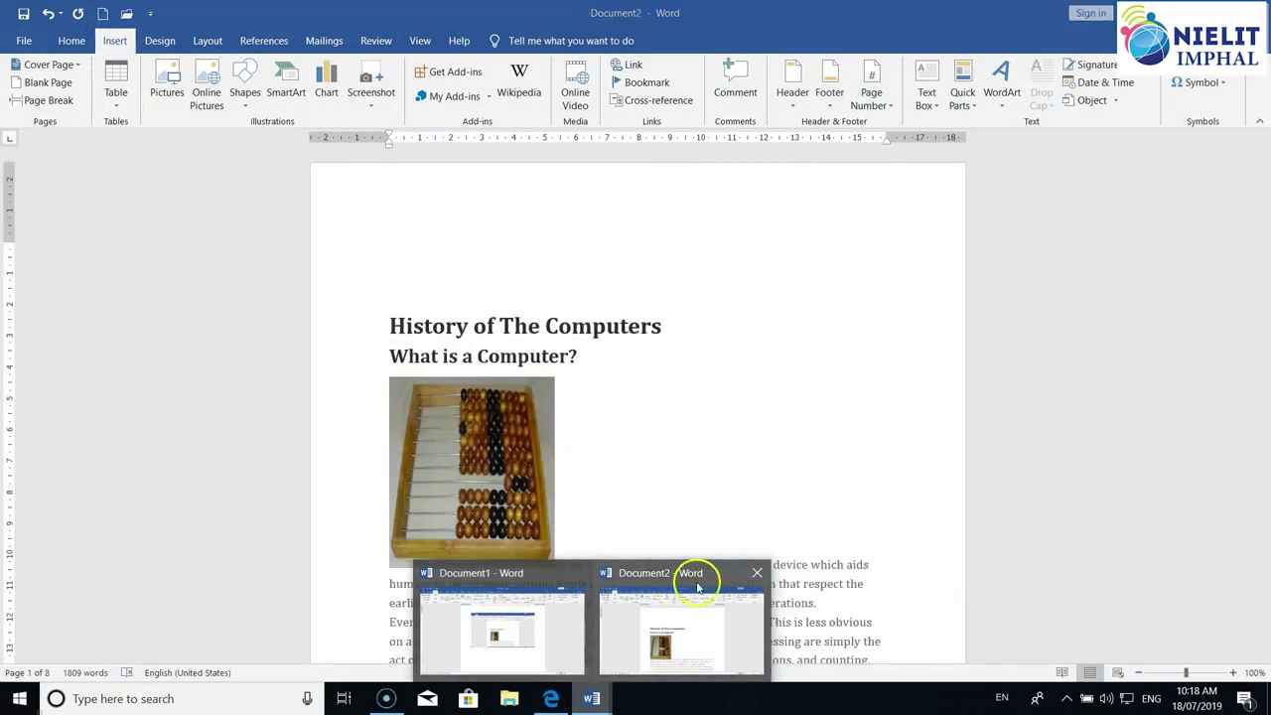
left_click(698, 588)
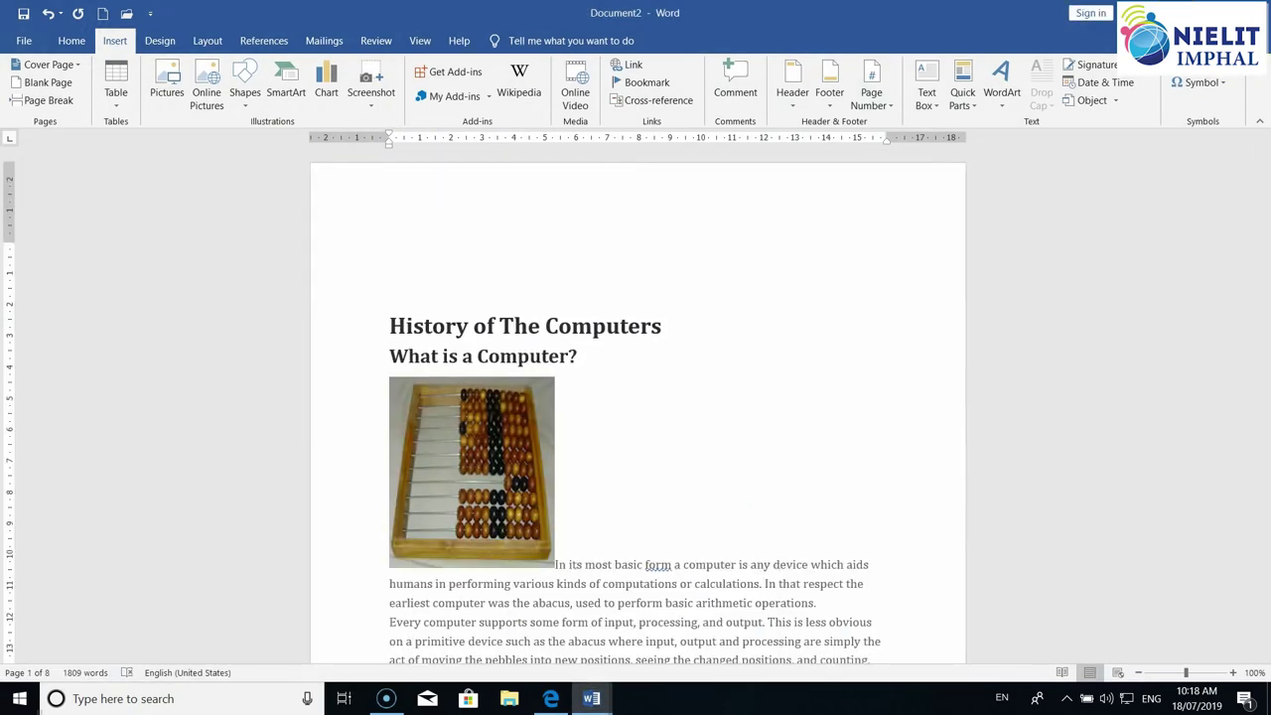
mouse_move(561, 699)
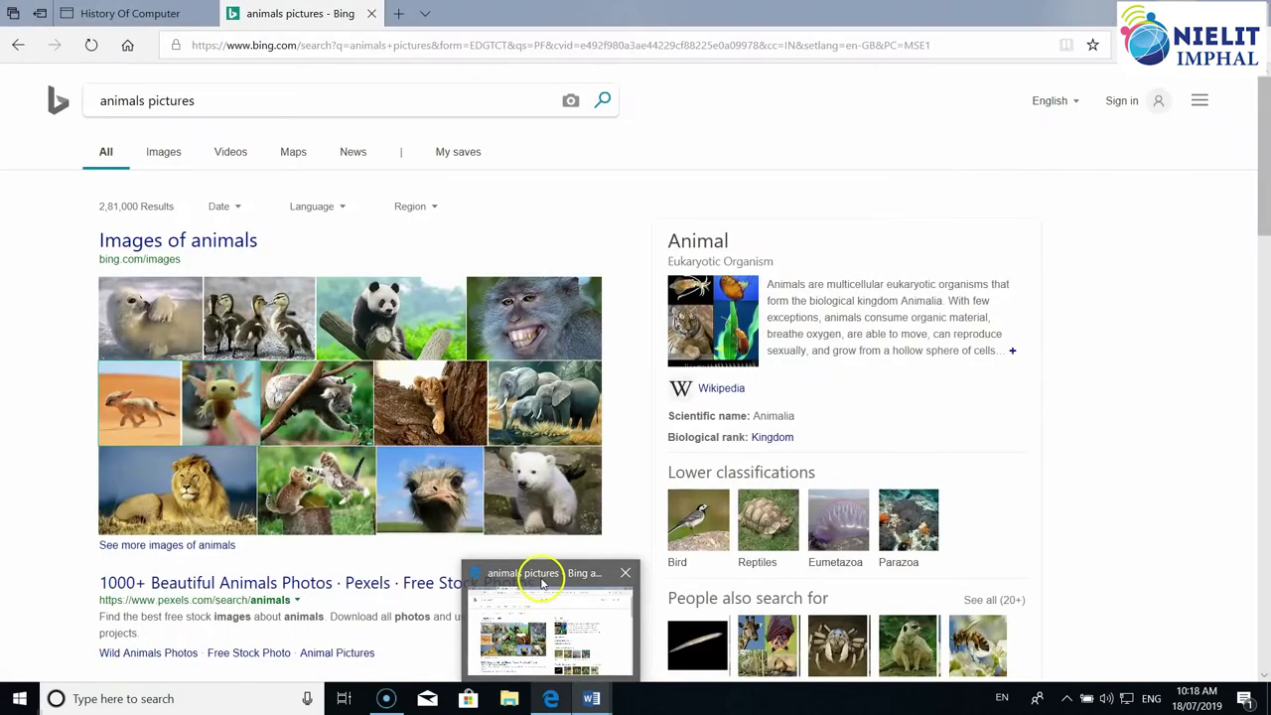
left_click(539, 586)
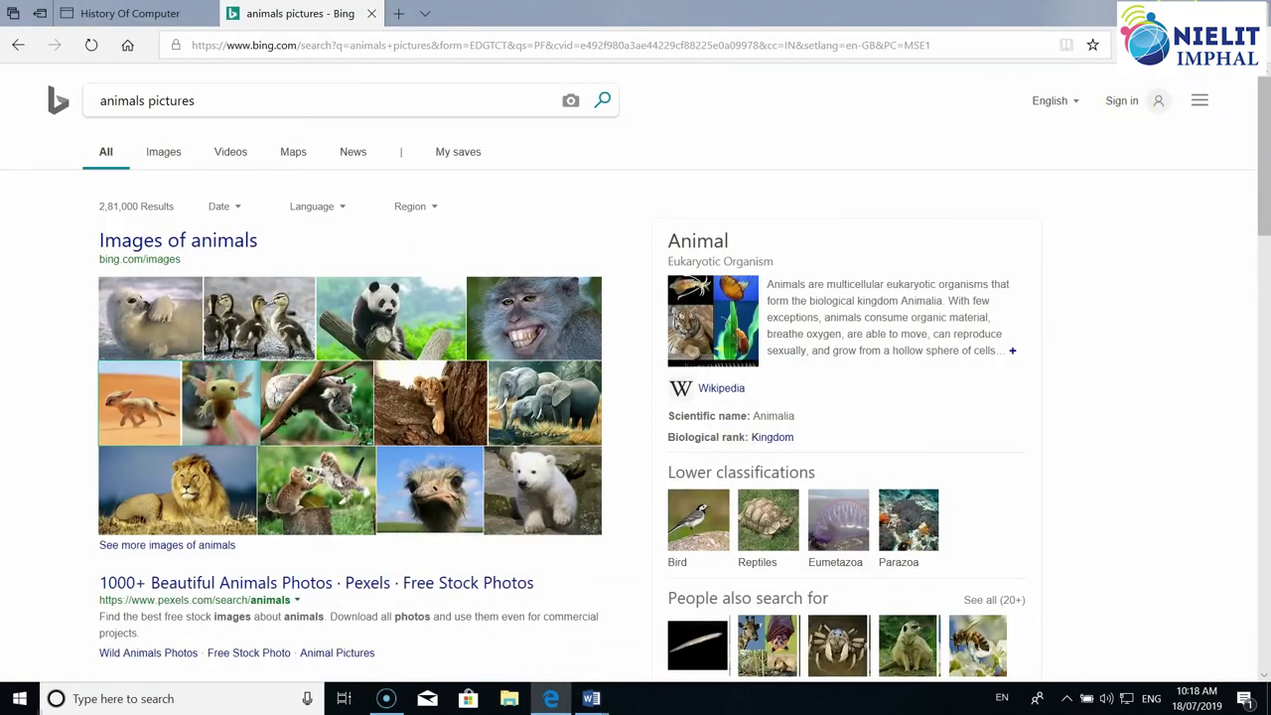
left_click(591, 698)
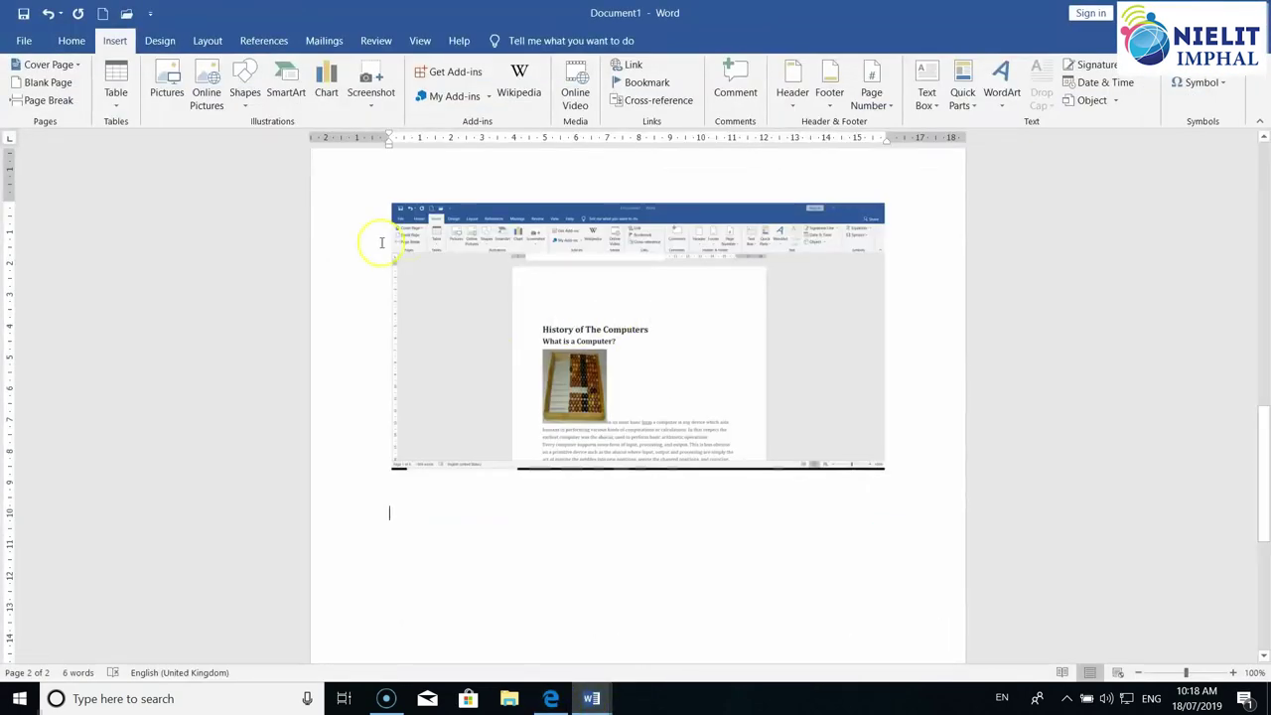
left_click(372, 106)
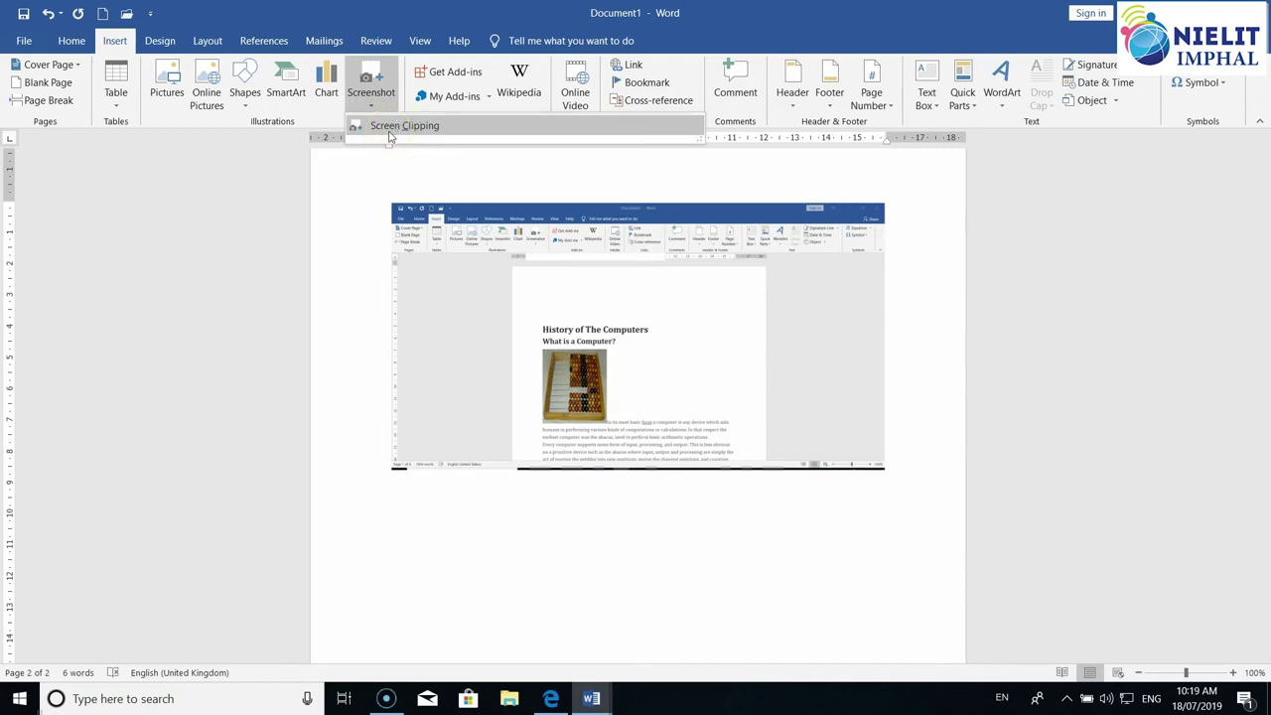
Capture a Screen Clipping of the desktop into the document and dismiss the File Conversion prompt.
left_click(389, 129)
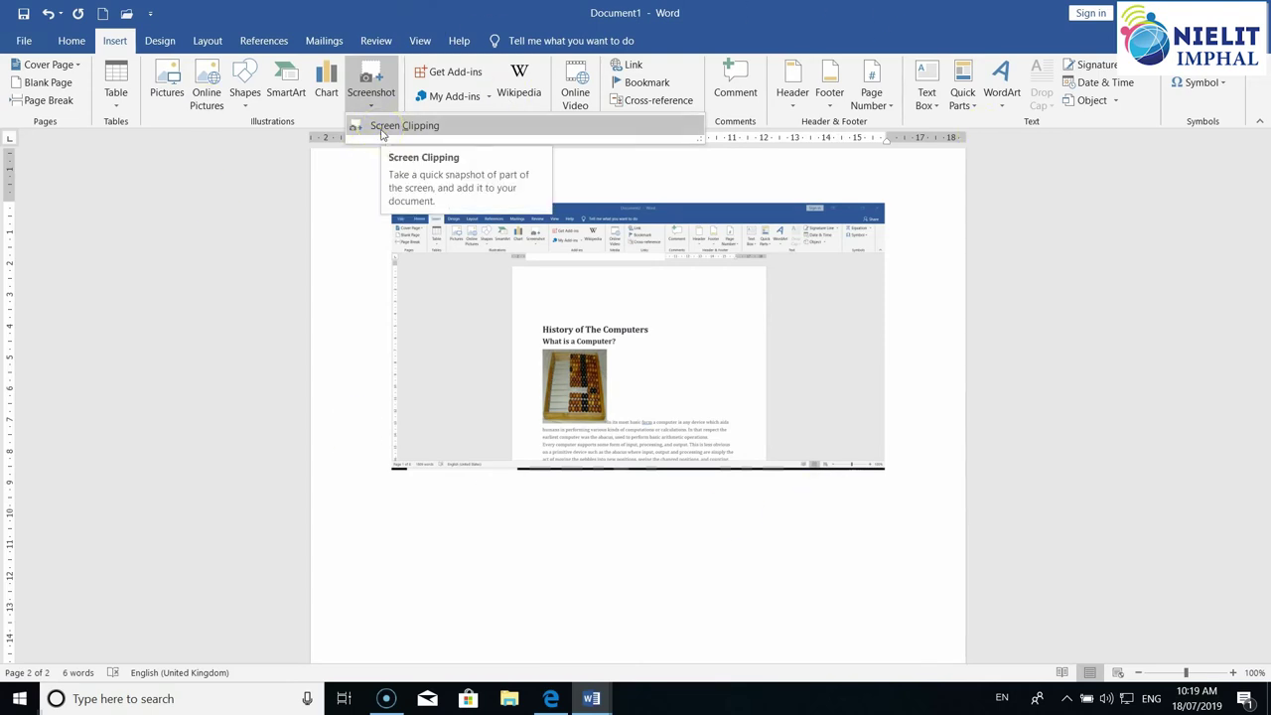
left_click(383, 128)
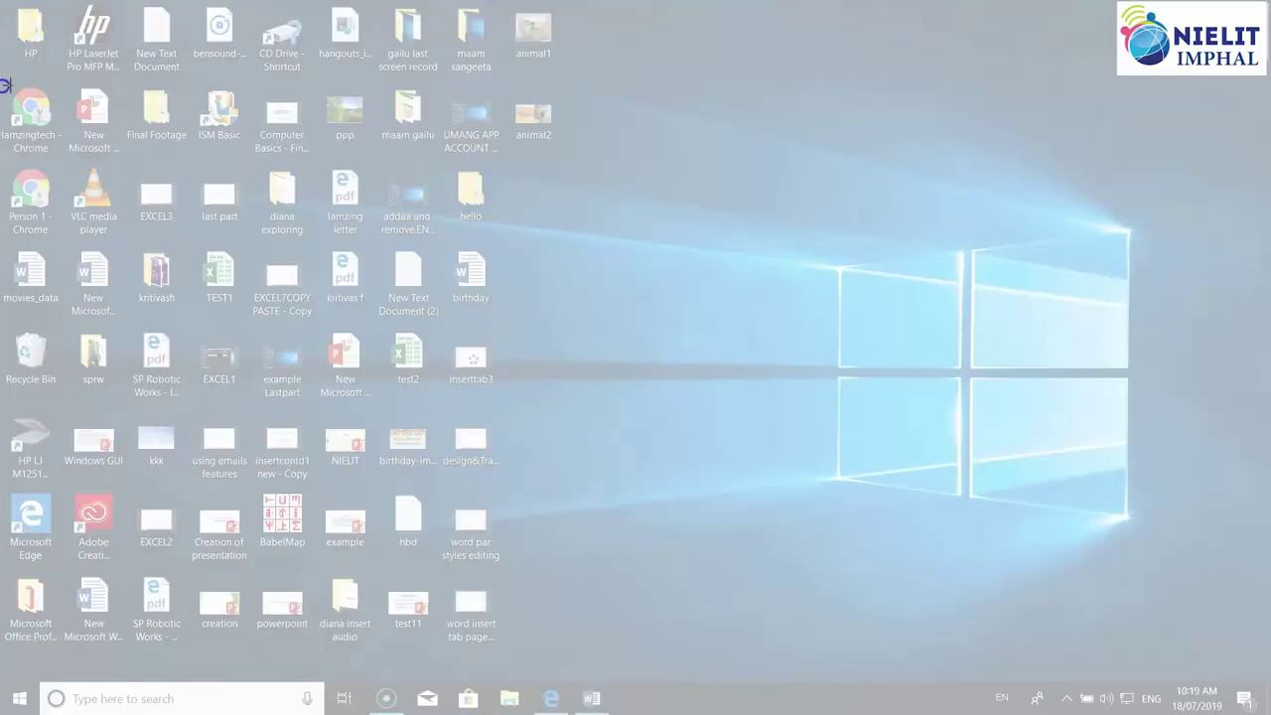
left_click(8, 86)
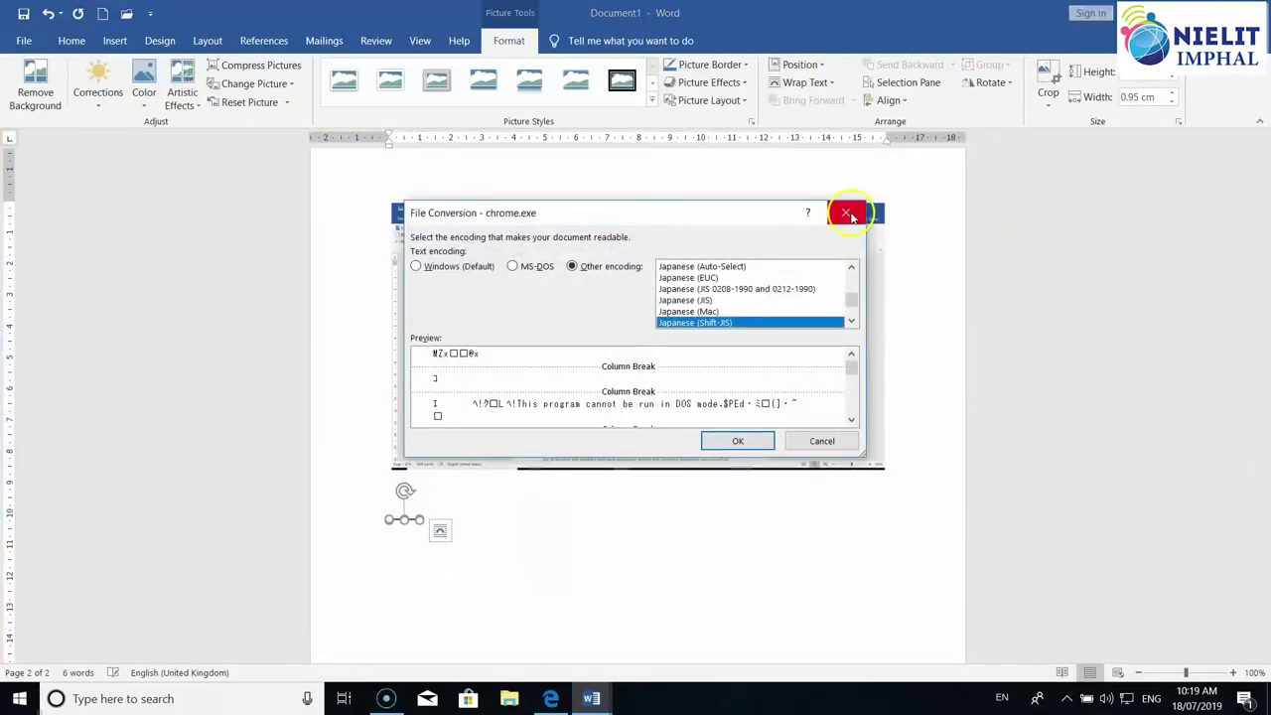
left_click(847, 213)
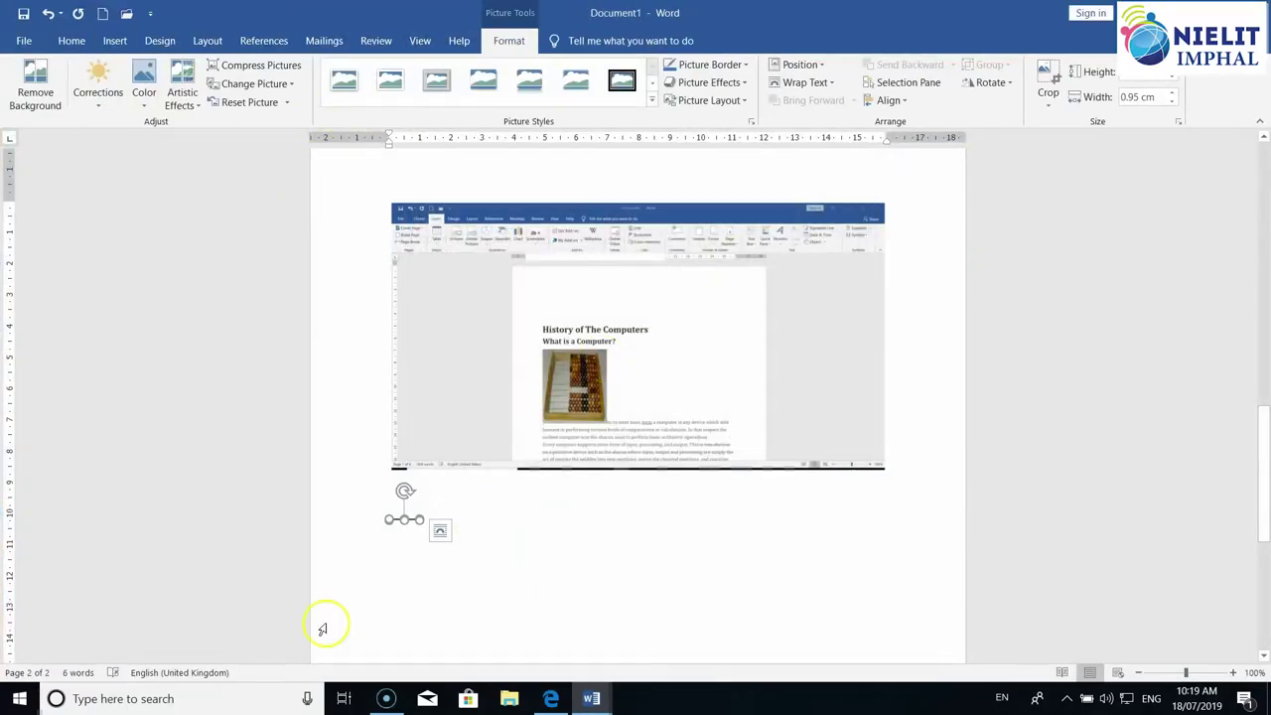
left_click(386, 698)
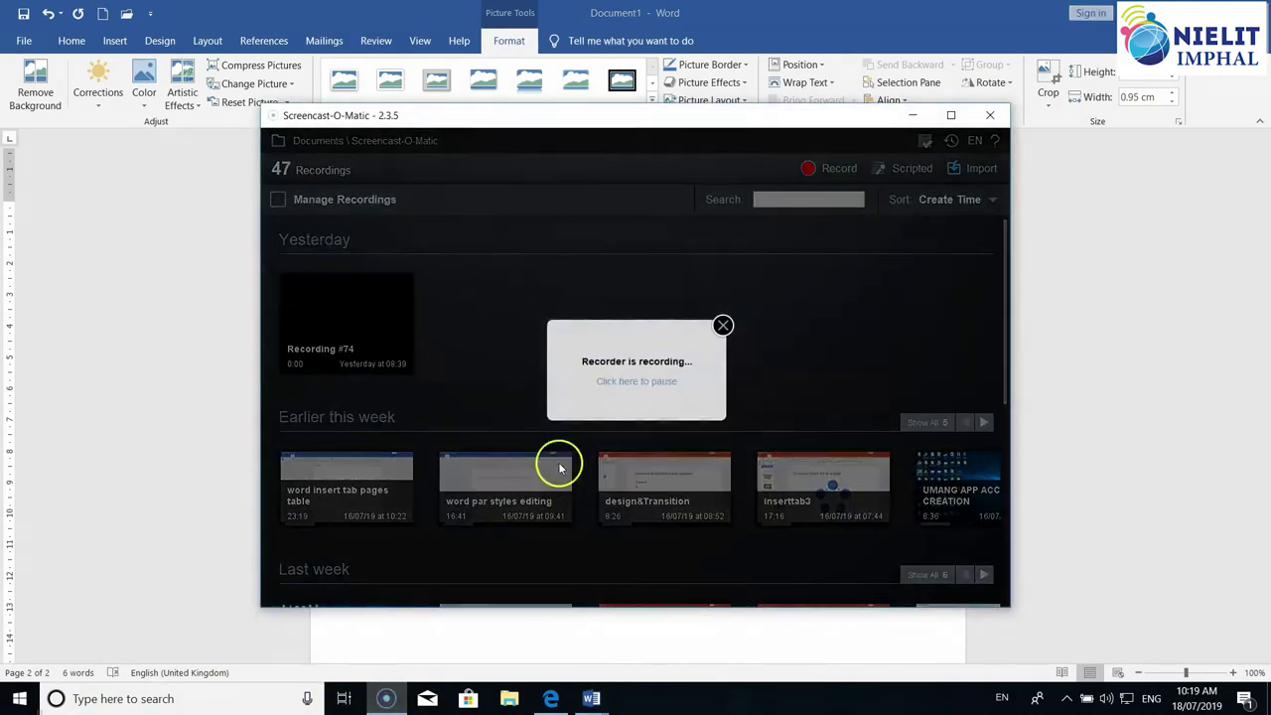
left_click(631, 391)
left_click(117, 41)
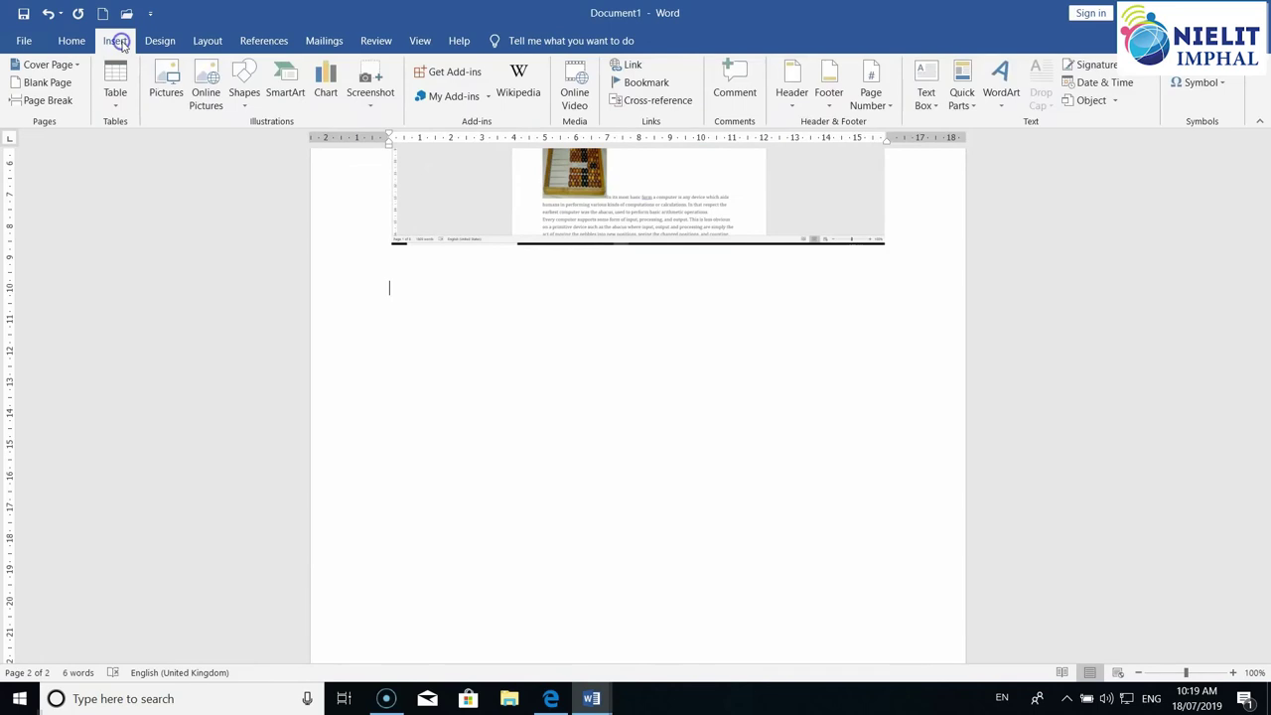
Clip the top-left desktop area with four shortcut icons, including Chrome and VLC, onto page 2.
left_click(384, 116)
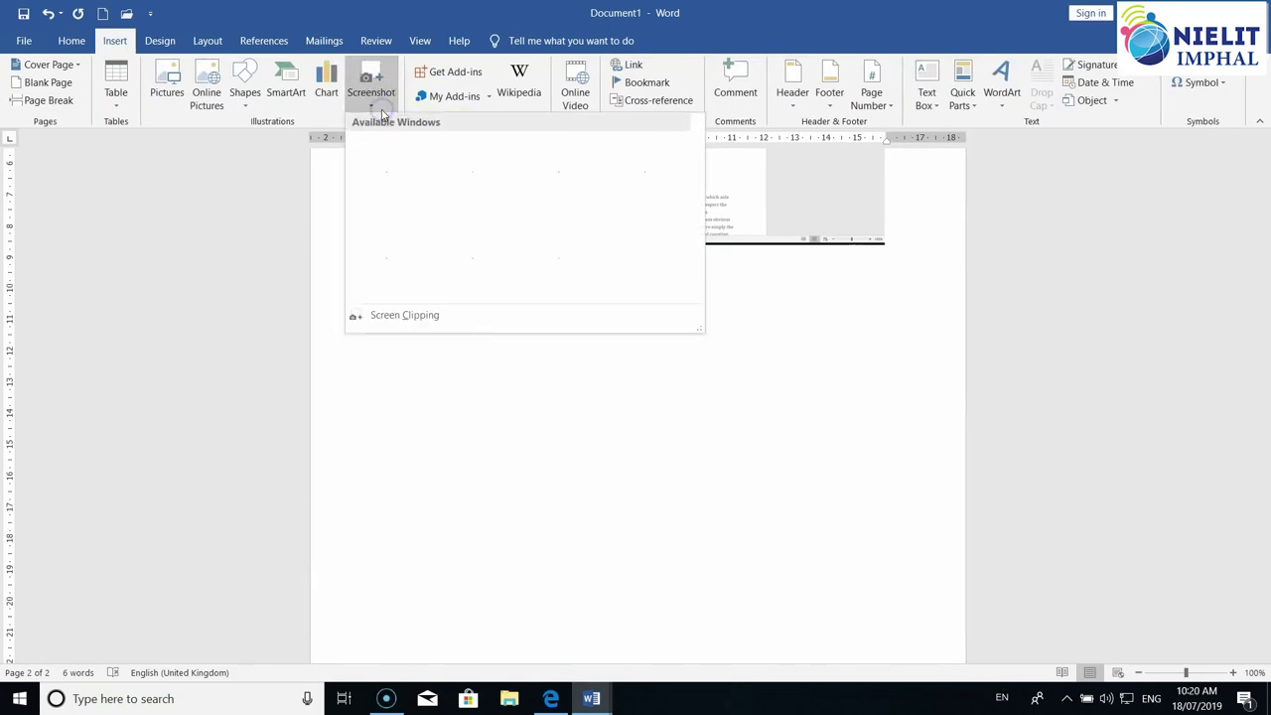
left_click(399, 133)
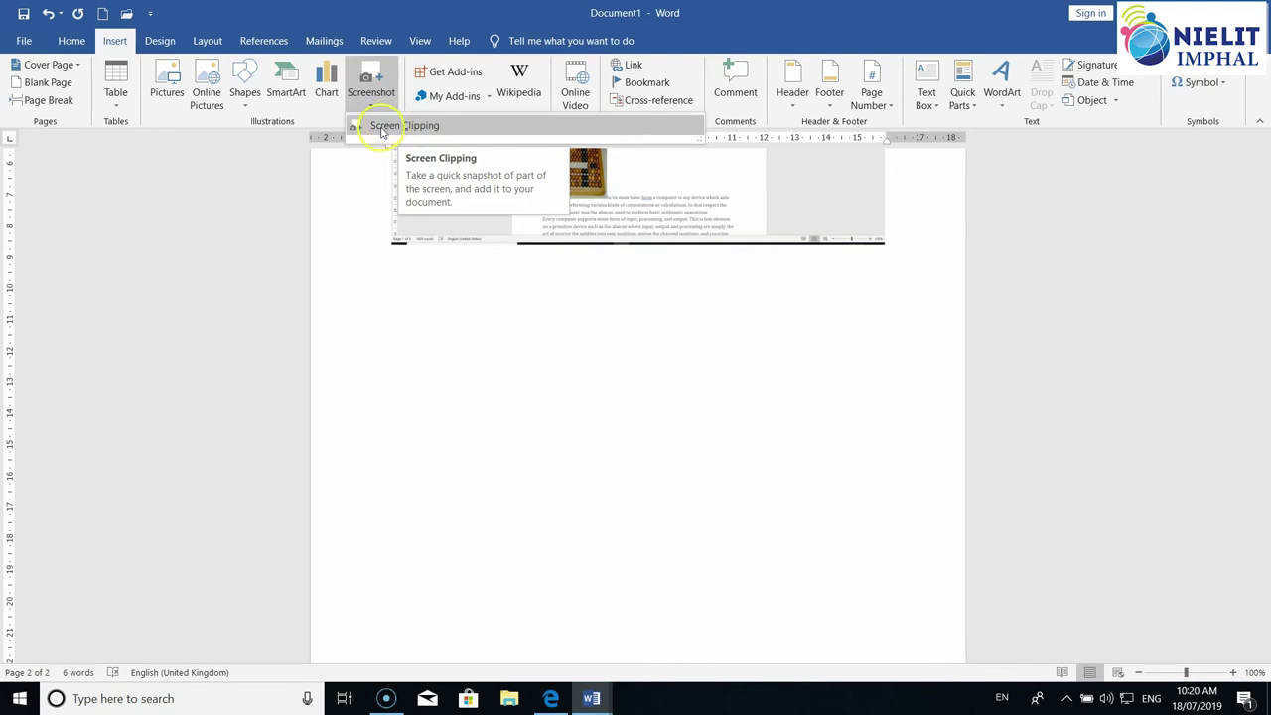
left_click(383, 127)
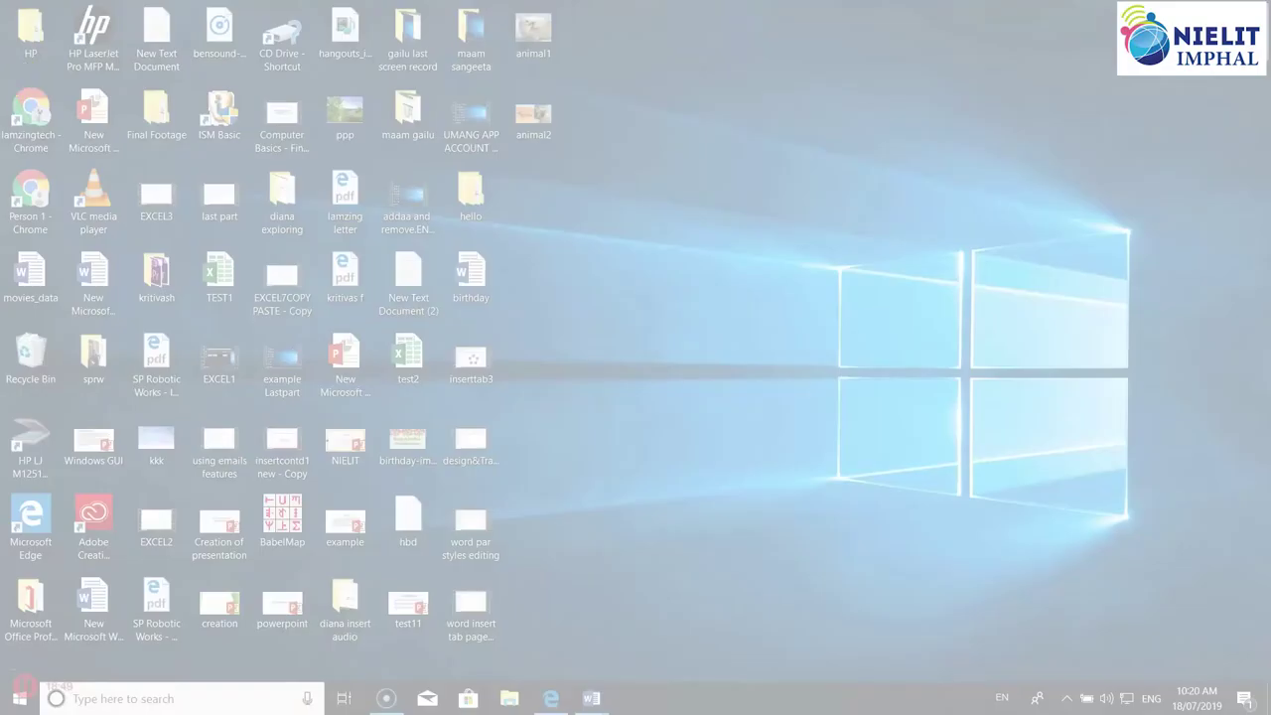
mouse_move(1, 82)
left_mouse_down()
mouse_move(128, 183)
mouse_move(125, 247)
left_mouse_up()
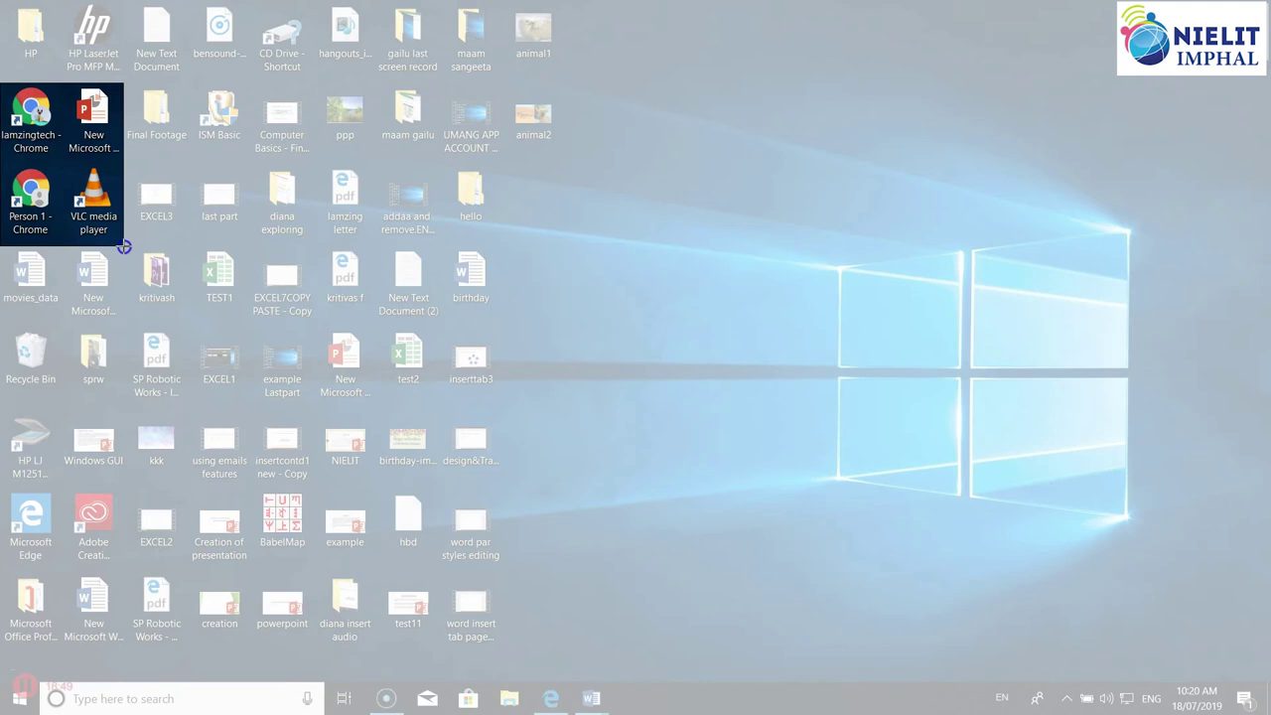
left_click_drag(123, 246, 123, 246)
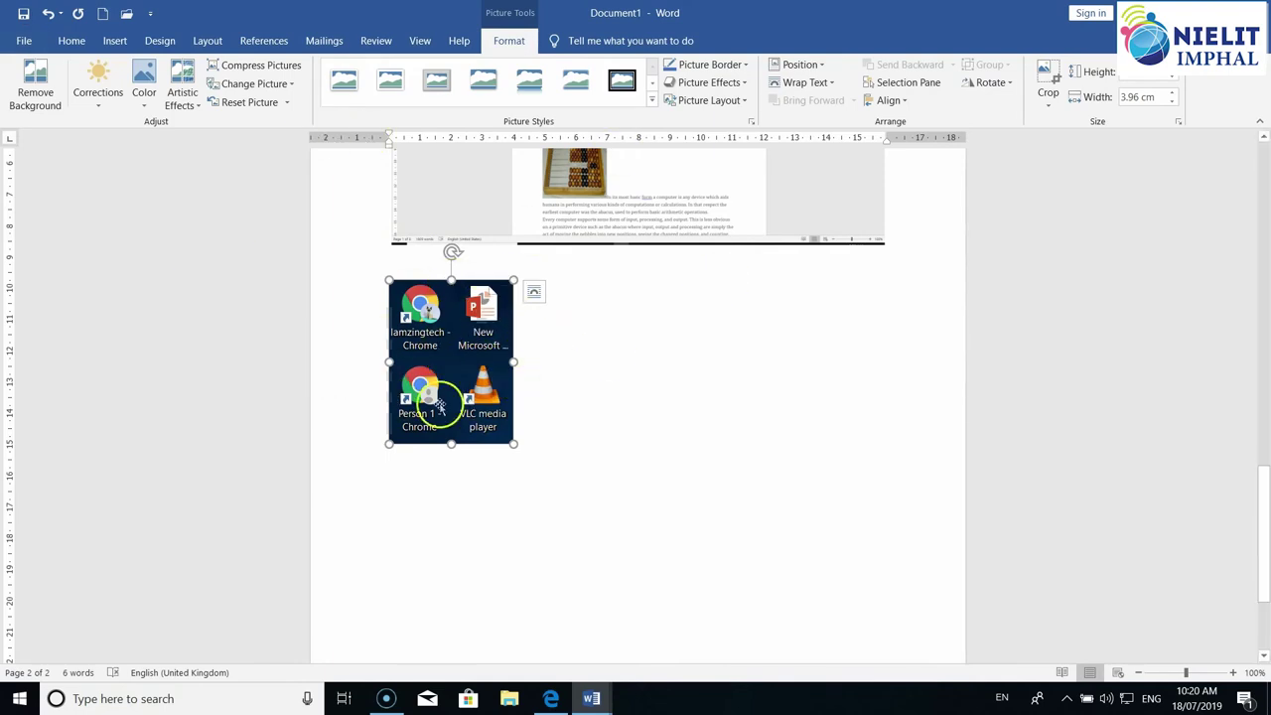
left_click(91, 657)
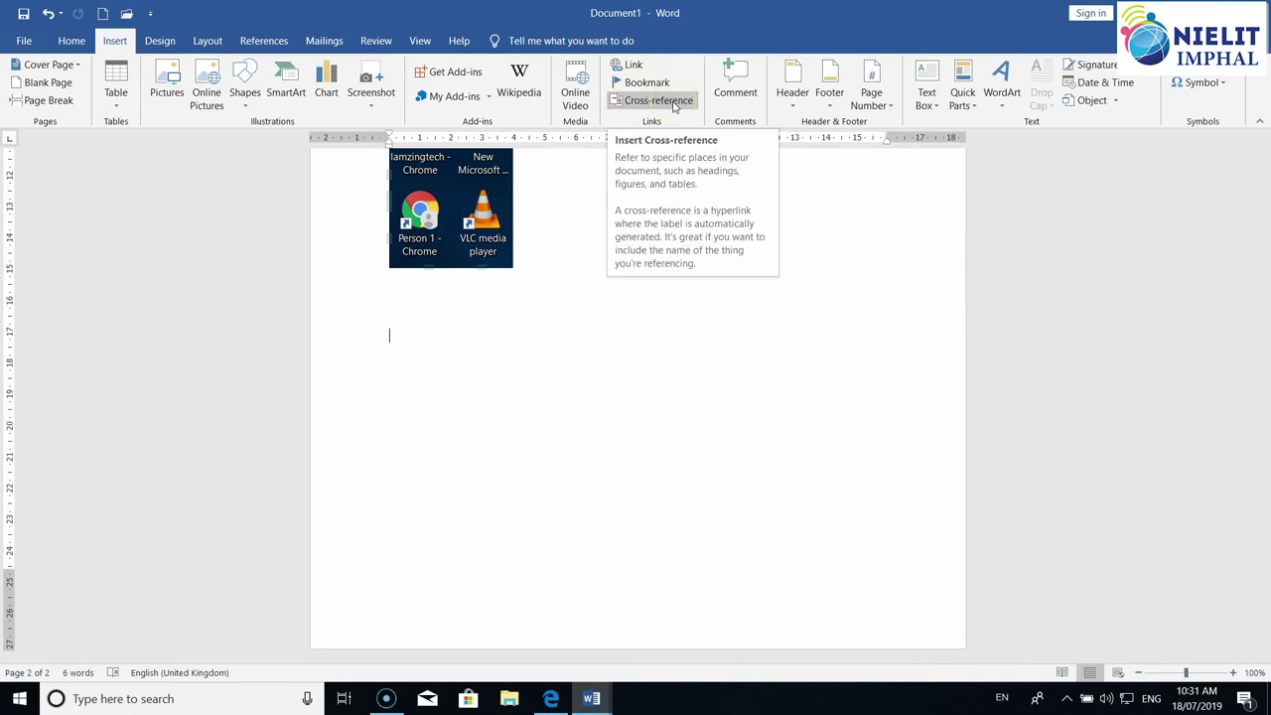
Insert a hyperlink showing HOME that targets Lets go for AI.docx in Documents.
left_click(635, 66)
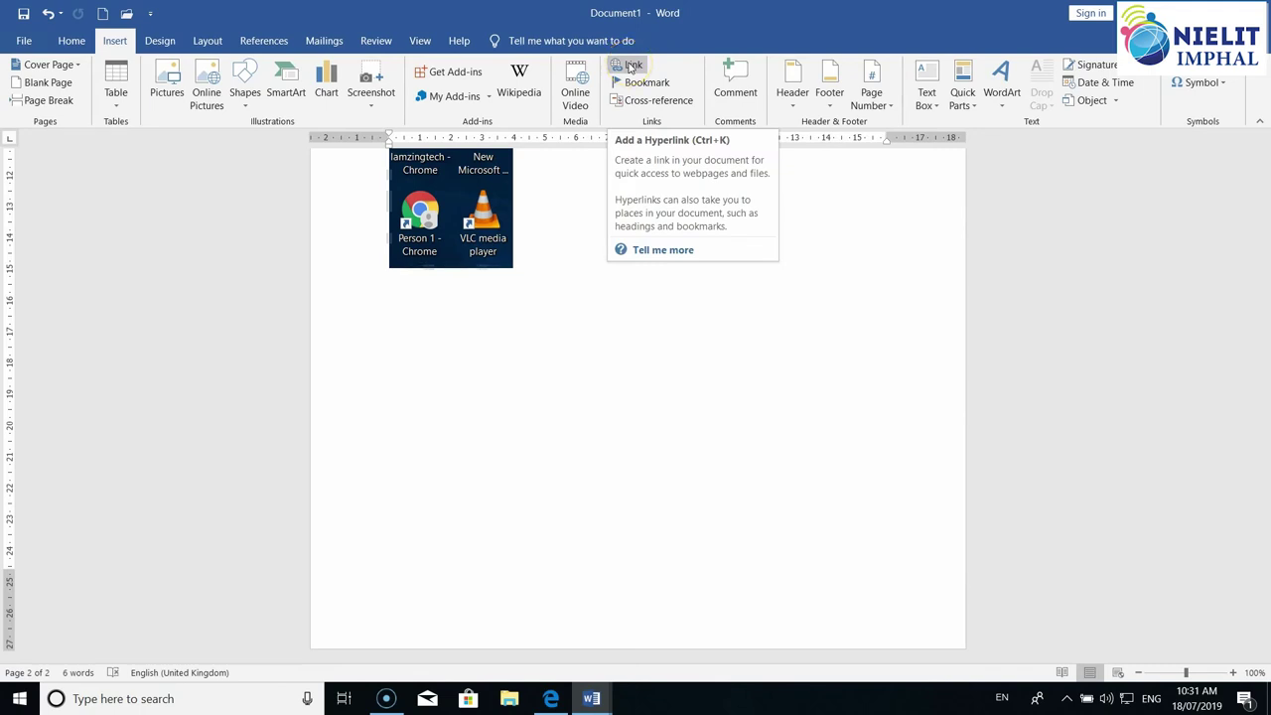
left_click(630, 66)
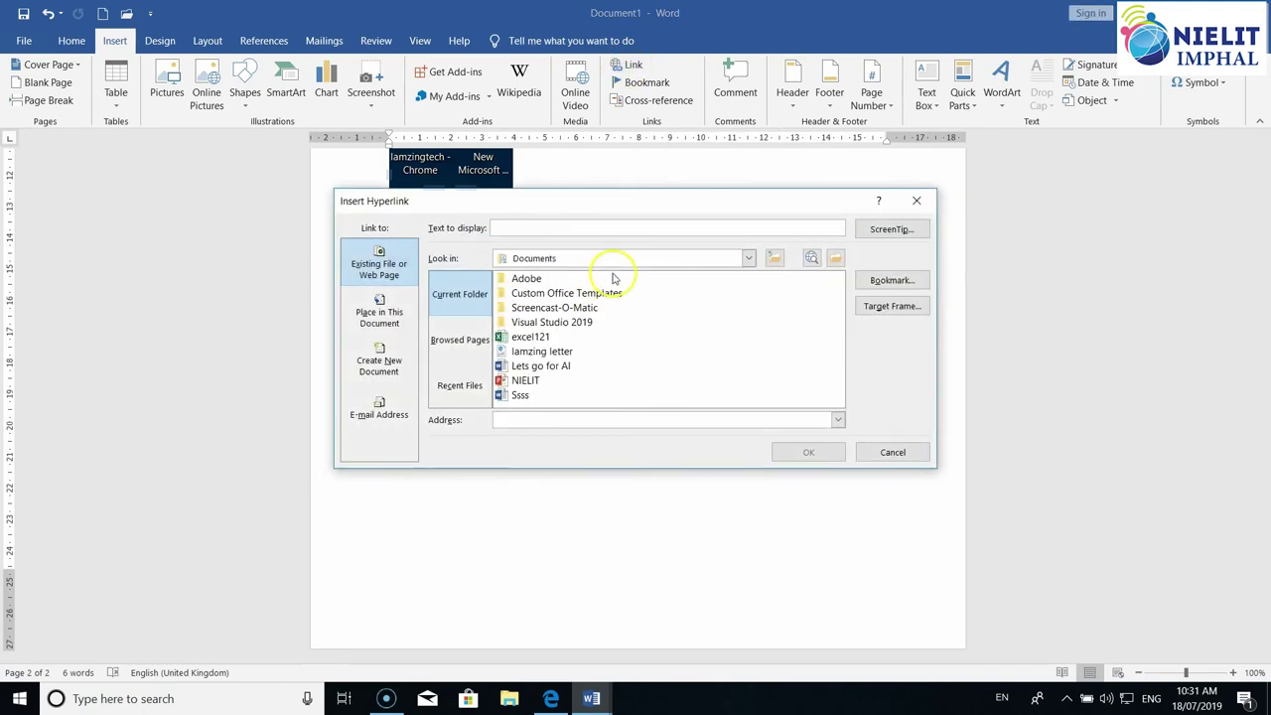
left_click_drag(597, 208, 809, 168)
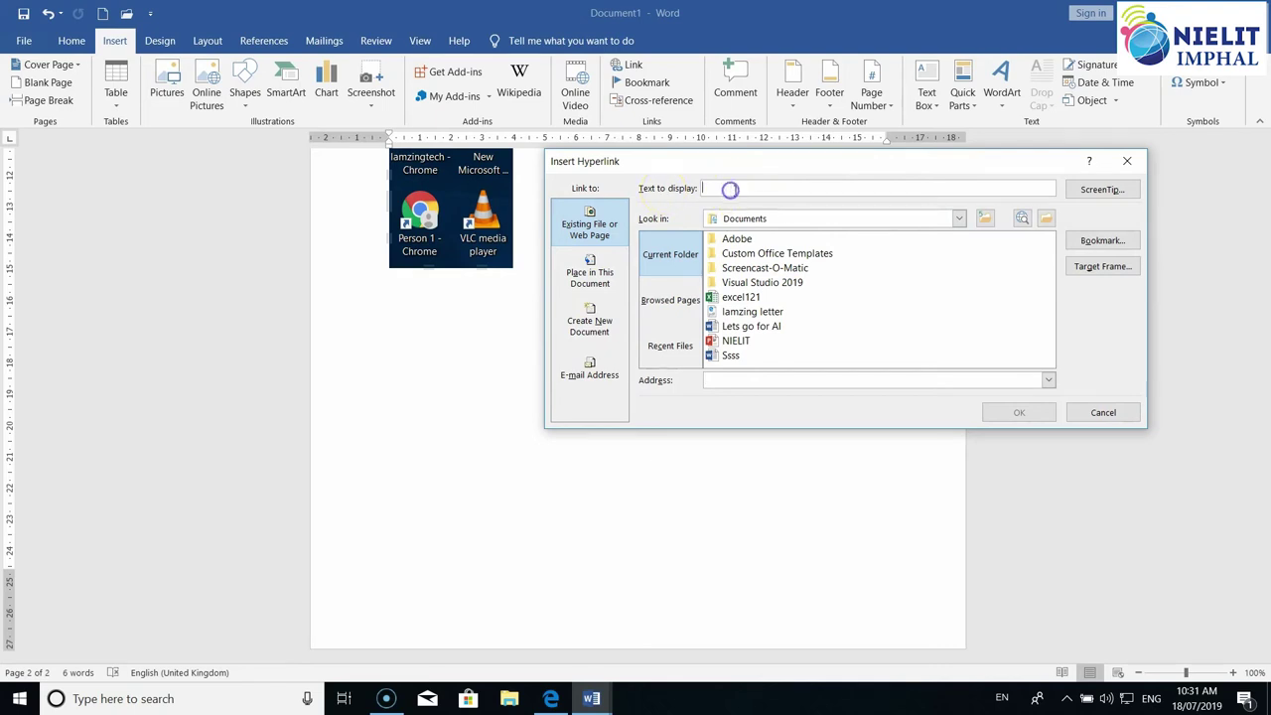
left_click_drag(796, 161, 831, 159)
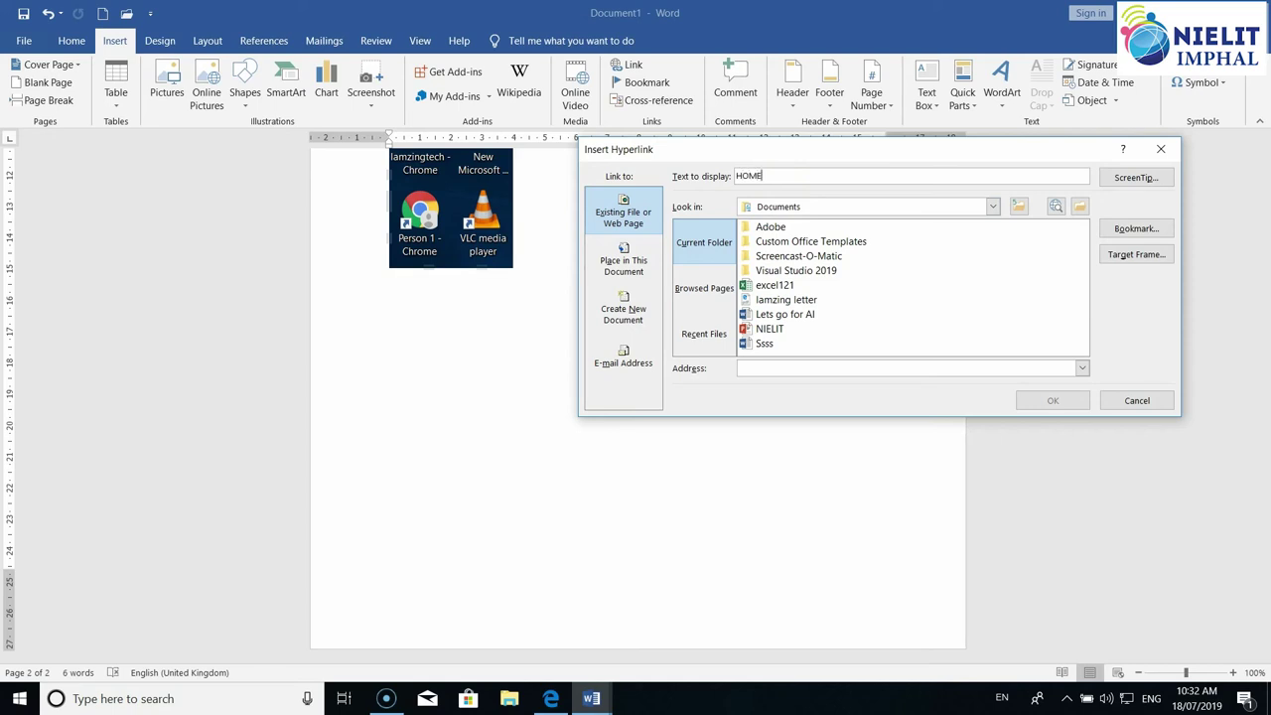
left_click(774, 369)
left_click(790, 316)
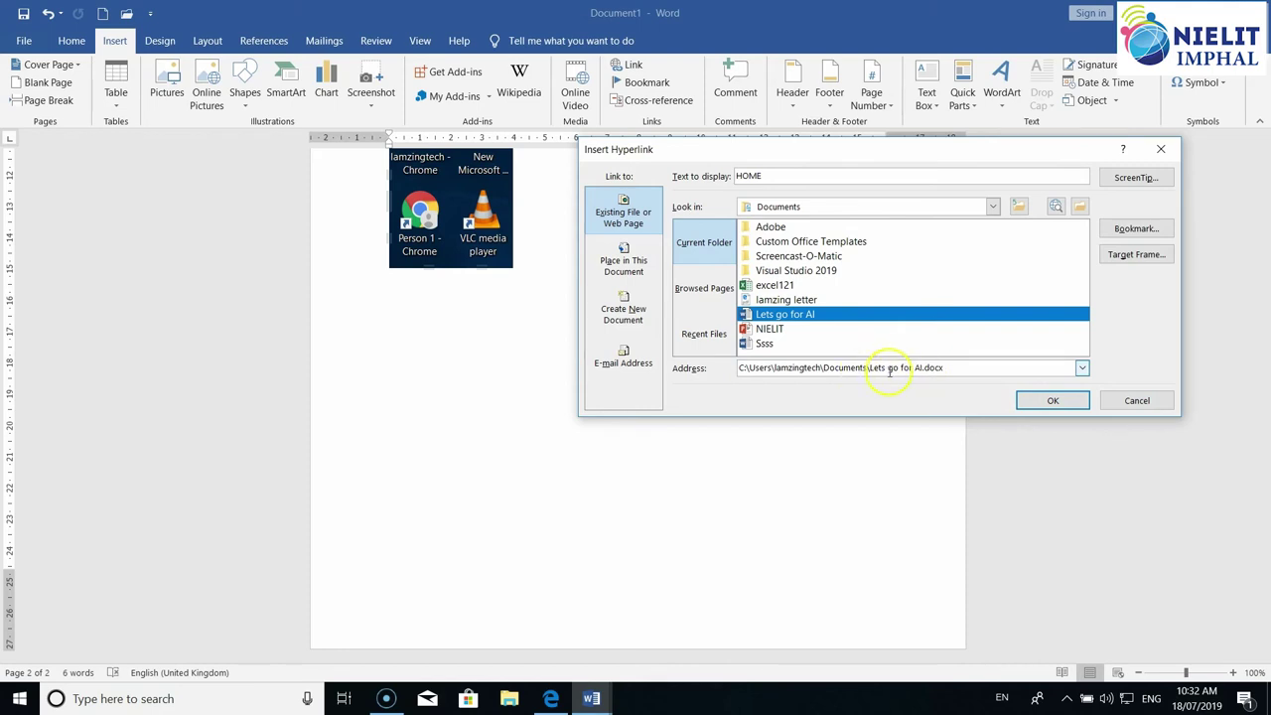
left_click(1053, 402)
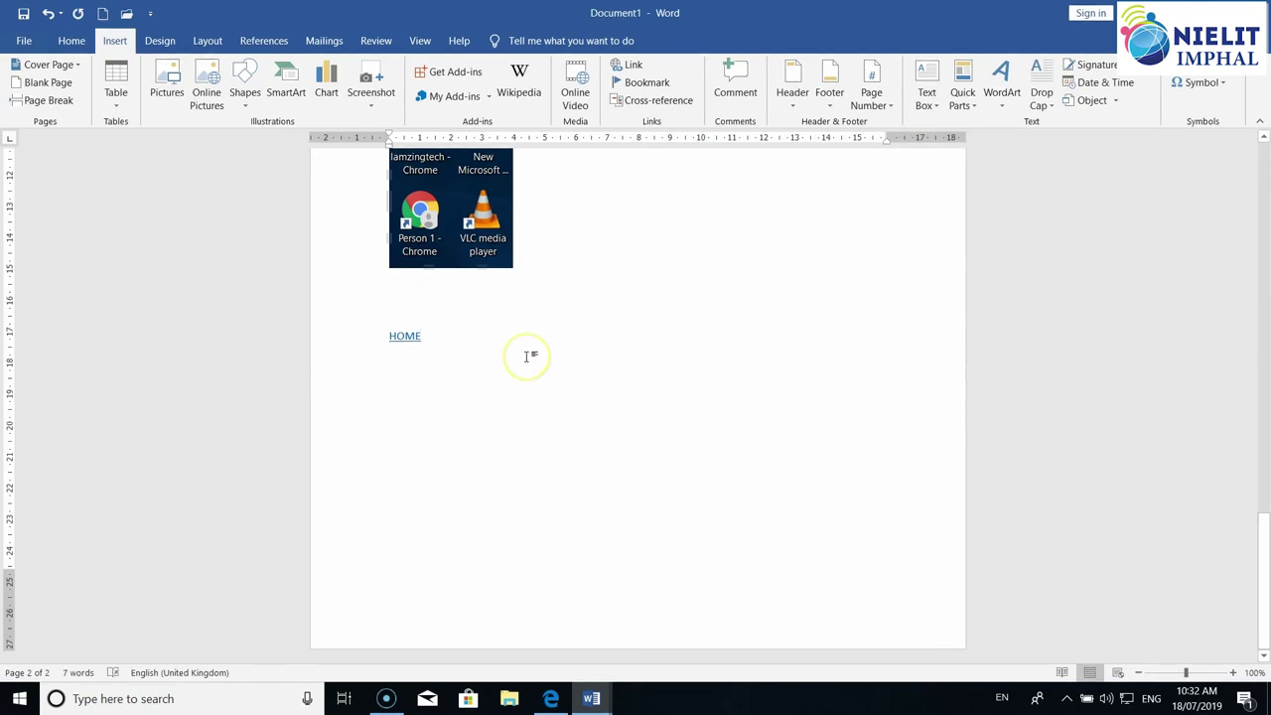
Go to the top of the document and select the 'Welcome to the world' line.
scroll(526, 356, "up", 3)
scroll(526, 356, "up", 4)
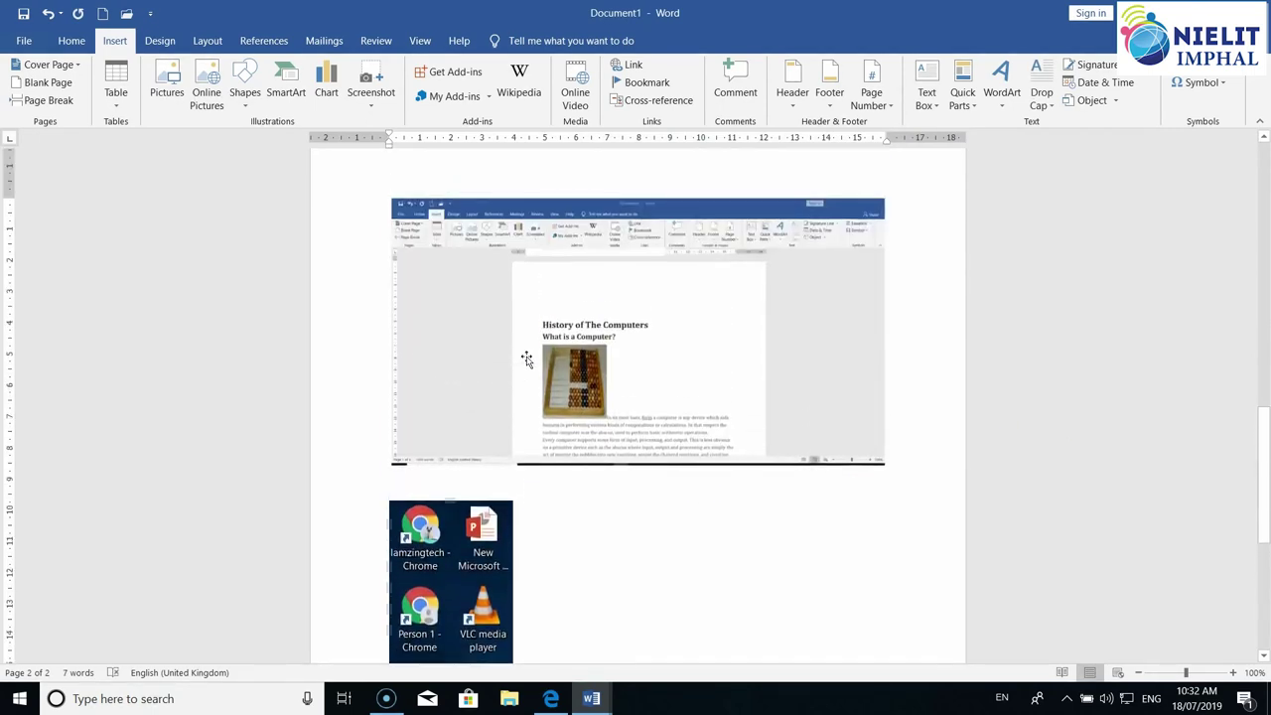
scroll(528, 356, "up", 4)
scroll(526, 357, "up", 5)
scroll(525, 359, "up", 3)
scroll(521, 360, "up", 3)
left_click(474, 285)
left_click_drag(436, 250, 383, 255)
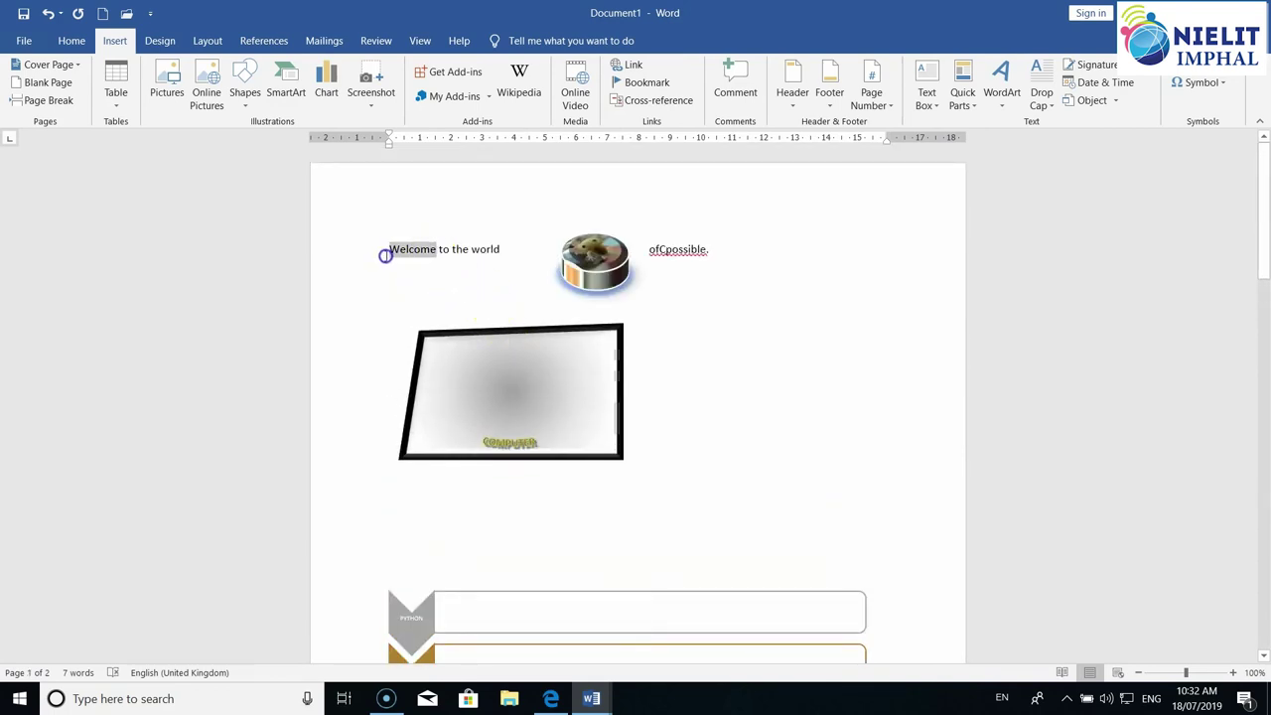
left_click(482, 250)
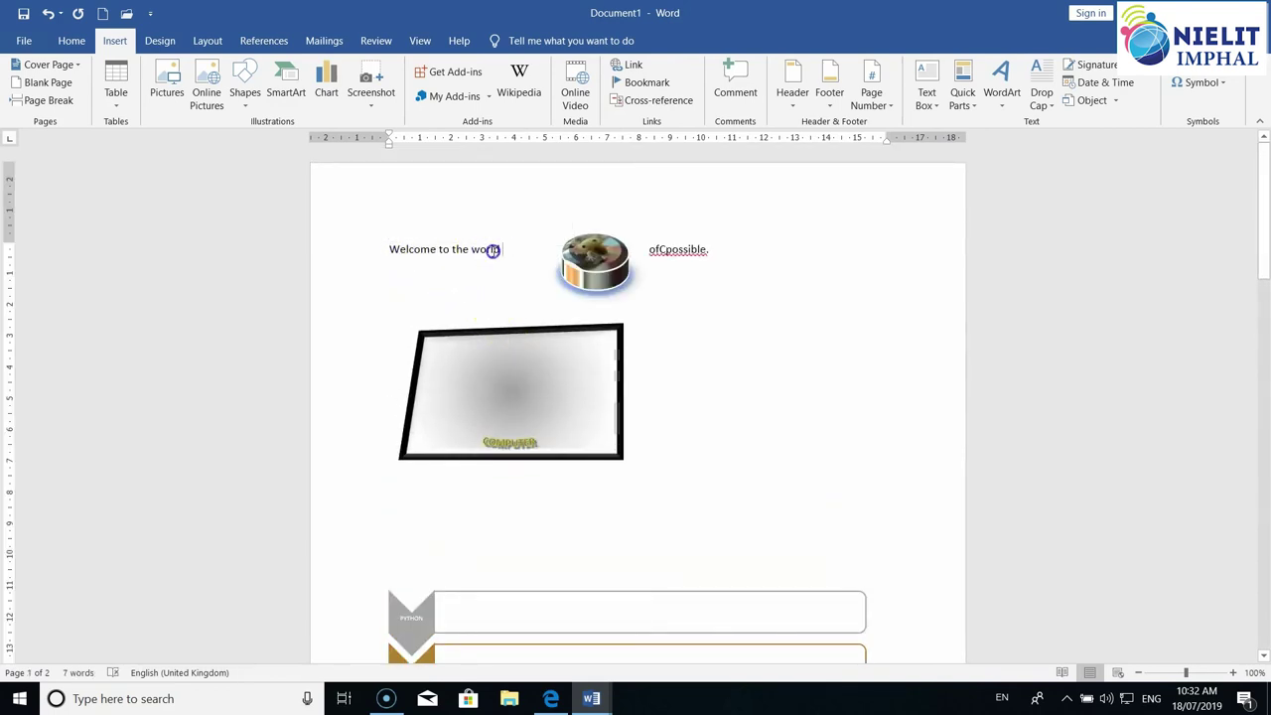
left_click_drag(500, 249, 411, 249)
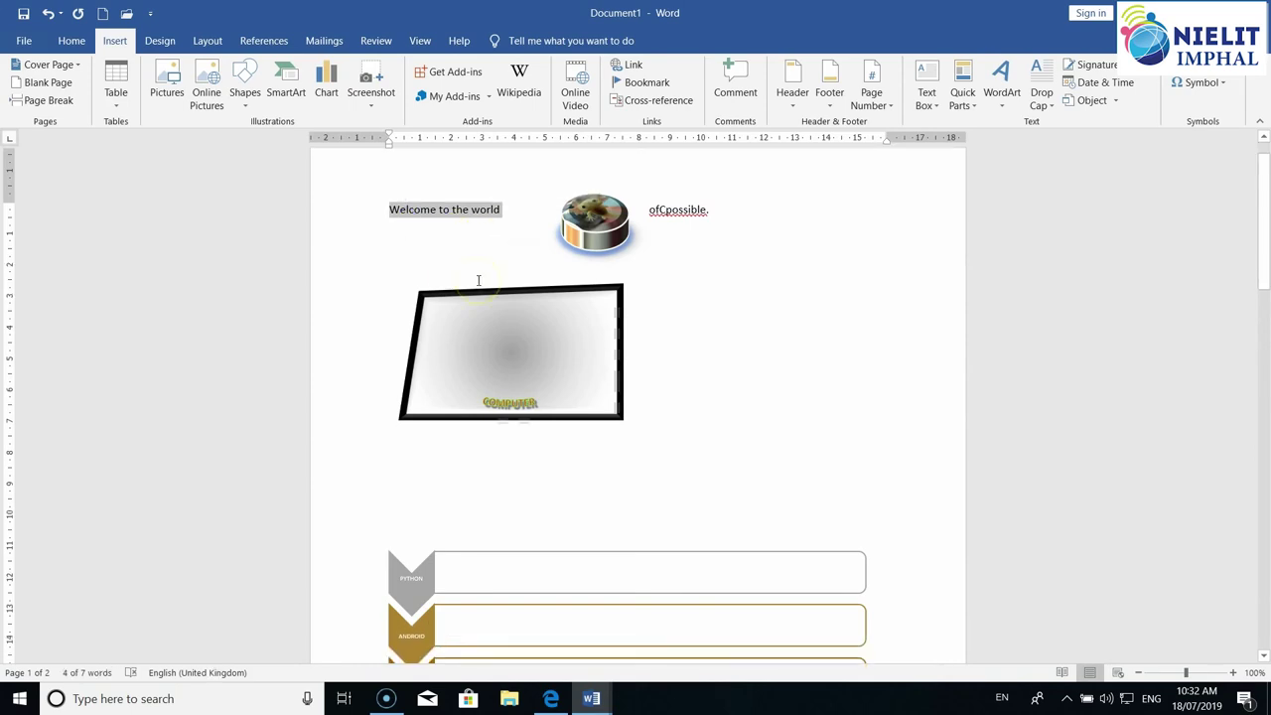
Return to the HOME link below the desktop-icons picture and follow it.
scroll(503, 284, "down", 4)
scroll(503, 284, "down", 5)
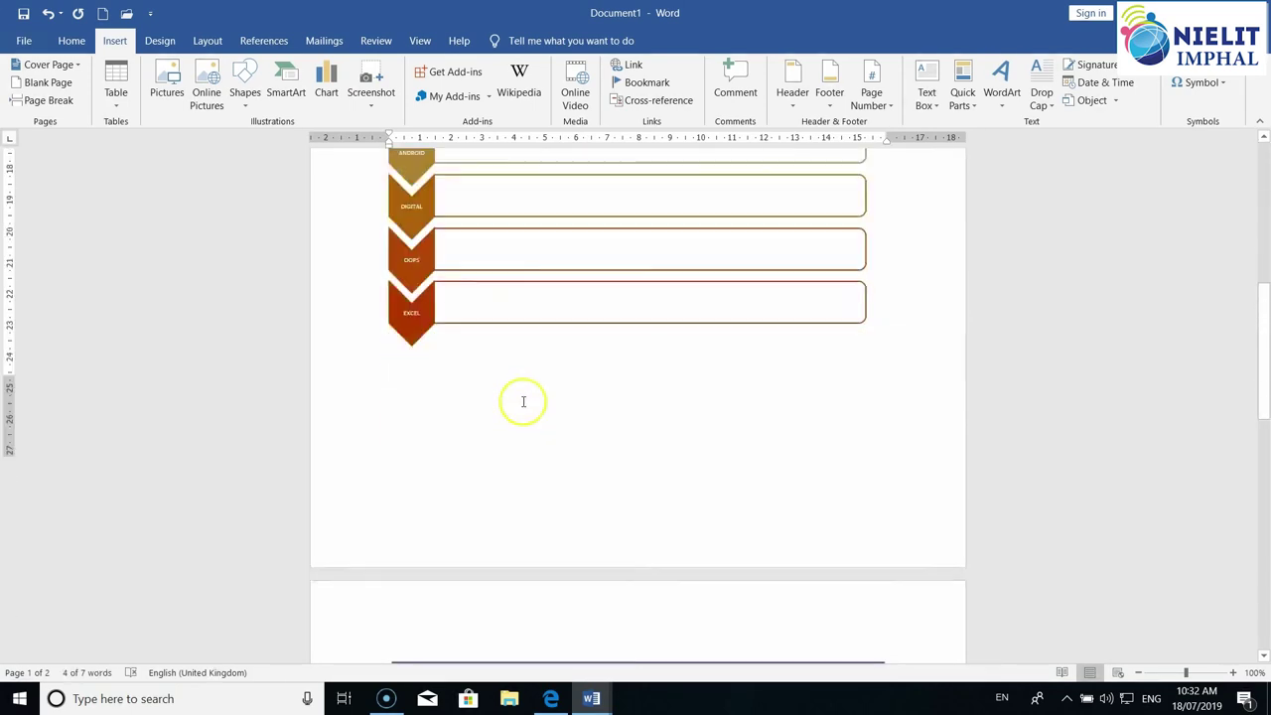
scroll(522, 400, "down", 5)
scroll(522, 403, "down", 4)
scroll(496, 365, "down", 4)
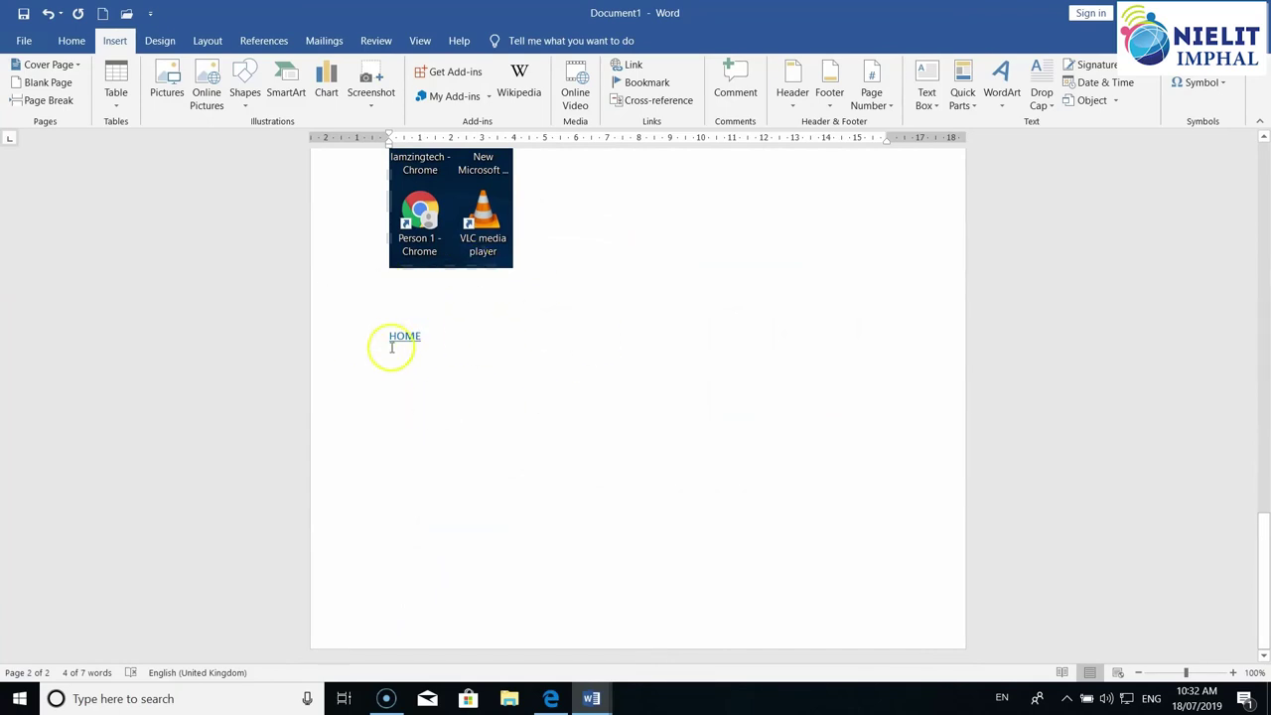
mouse_move(392, 349)
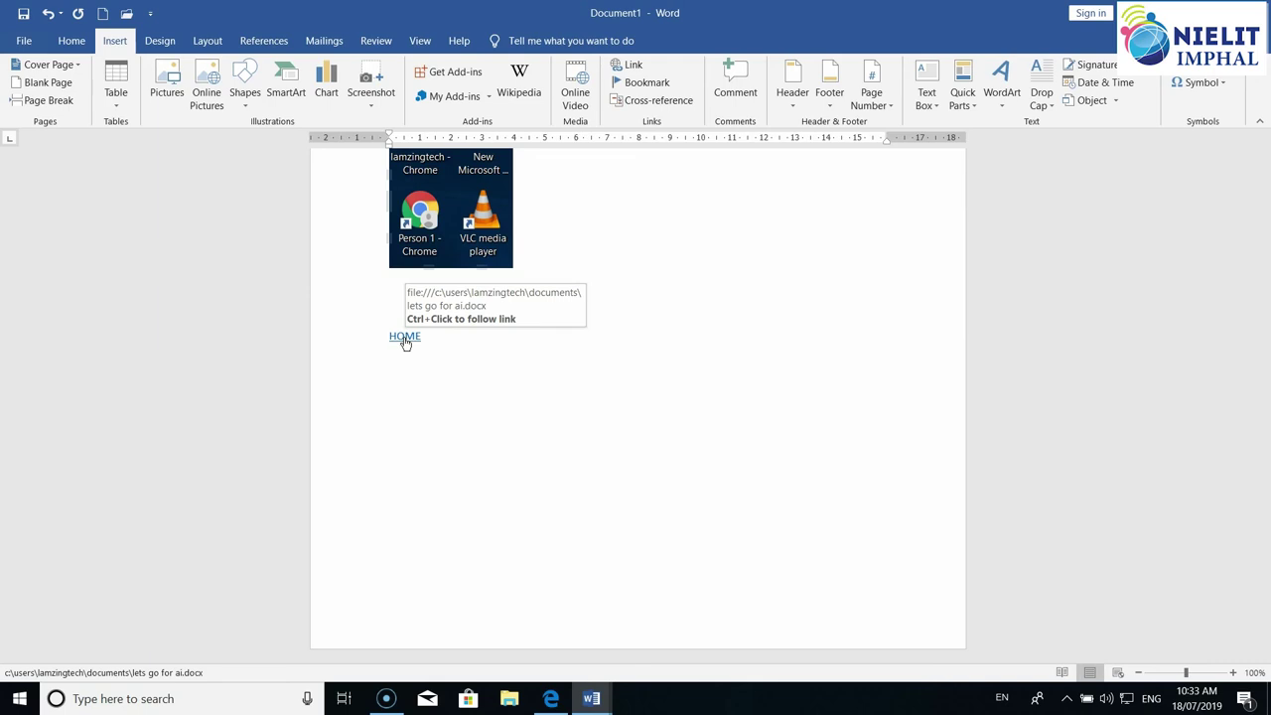
left_click(405, 338, "ctrl")
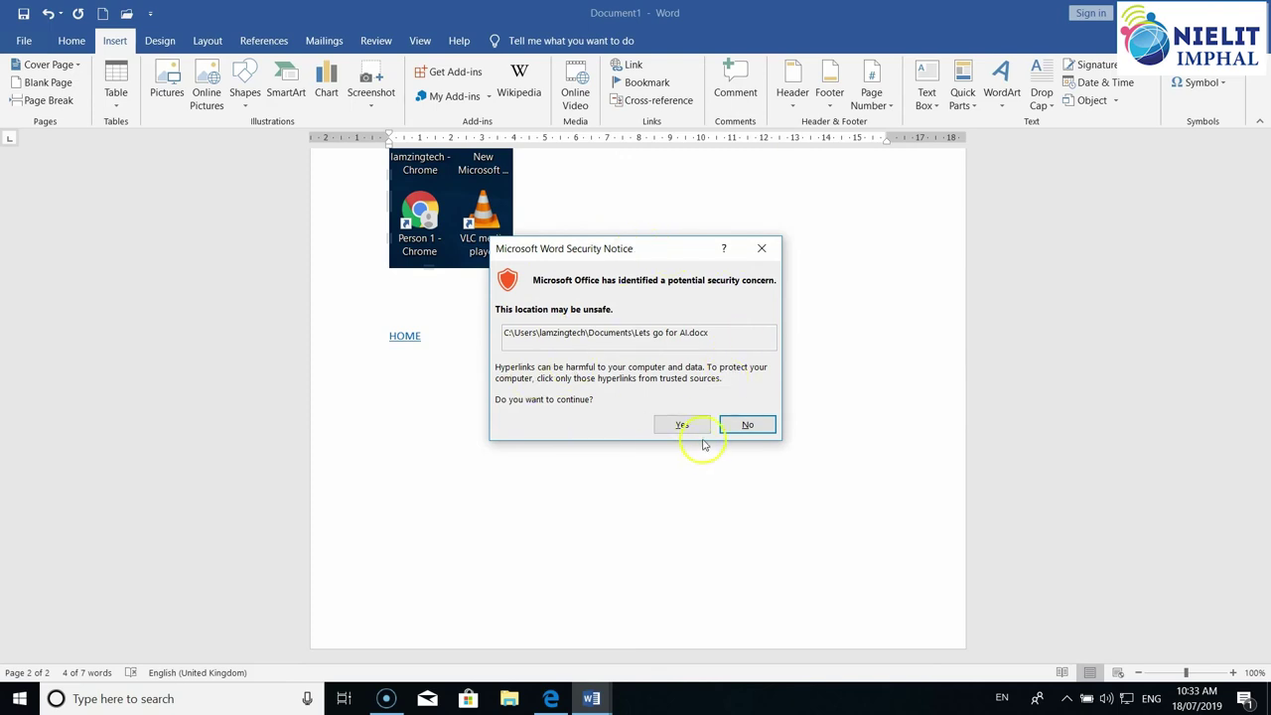
Allow the security notice so HOME opens Lets go for AI, then add a line after HOME.
left_click(677, 426)
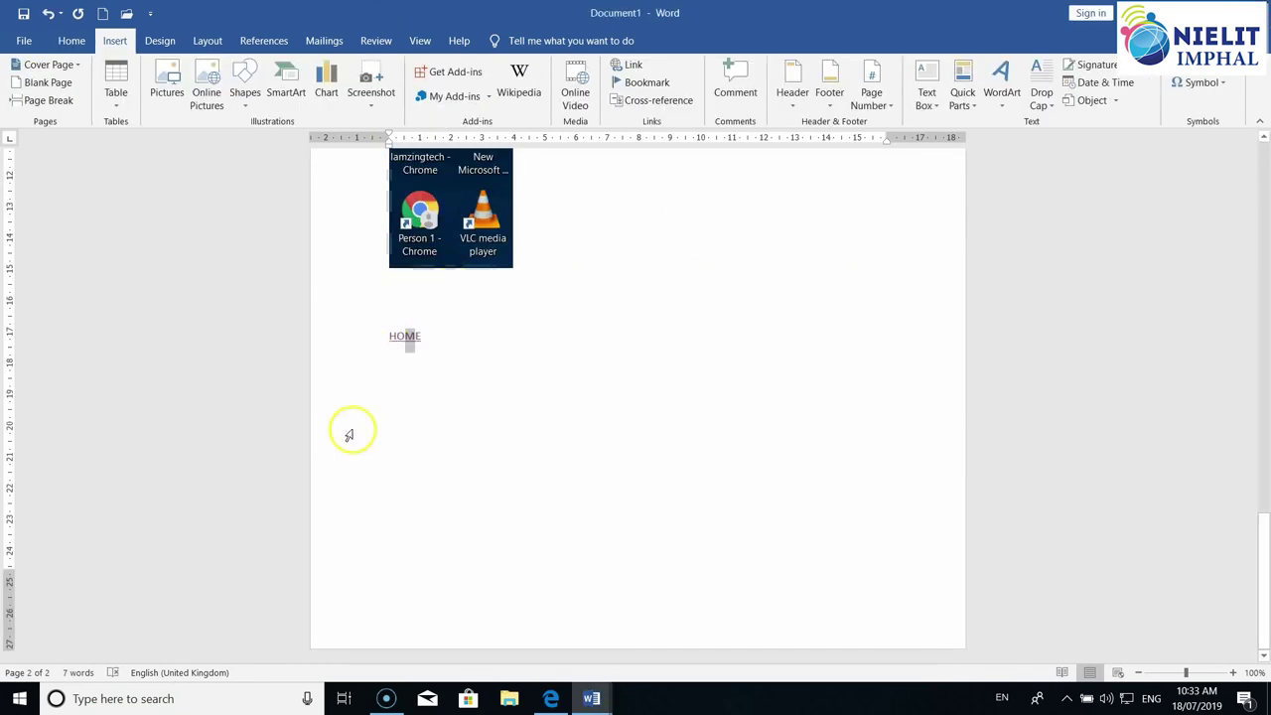
left_click(458, 346)
key("Return")
key("Return")
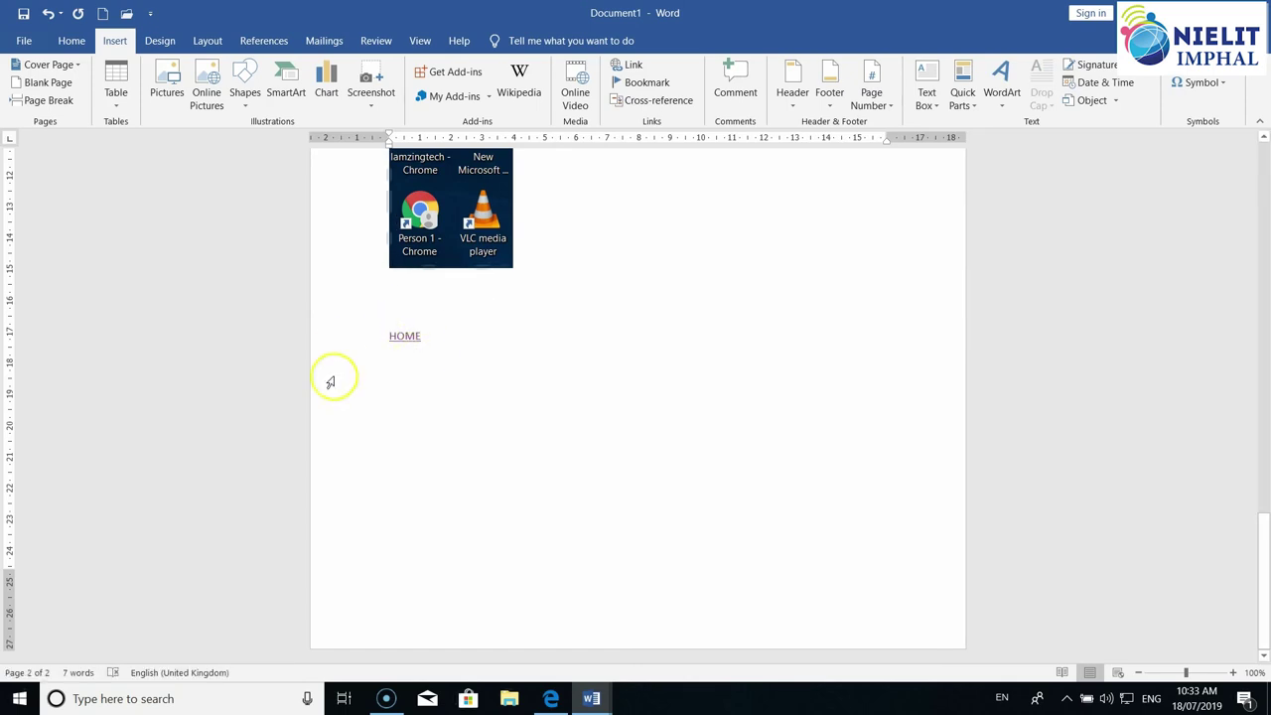
scroll(605, 420, "up", 3)
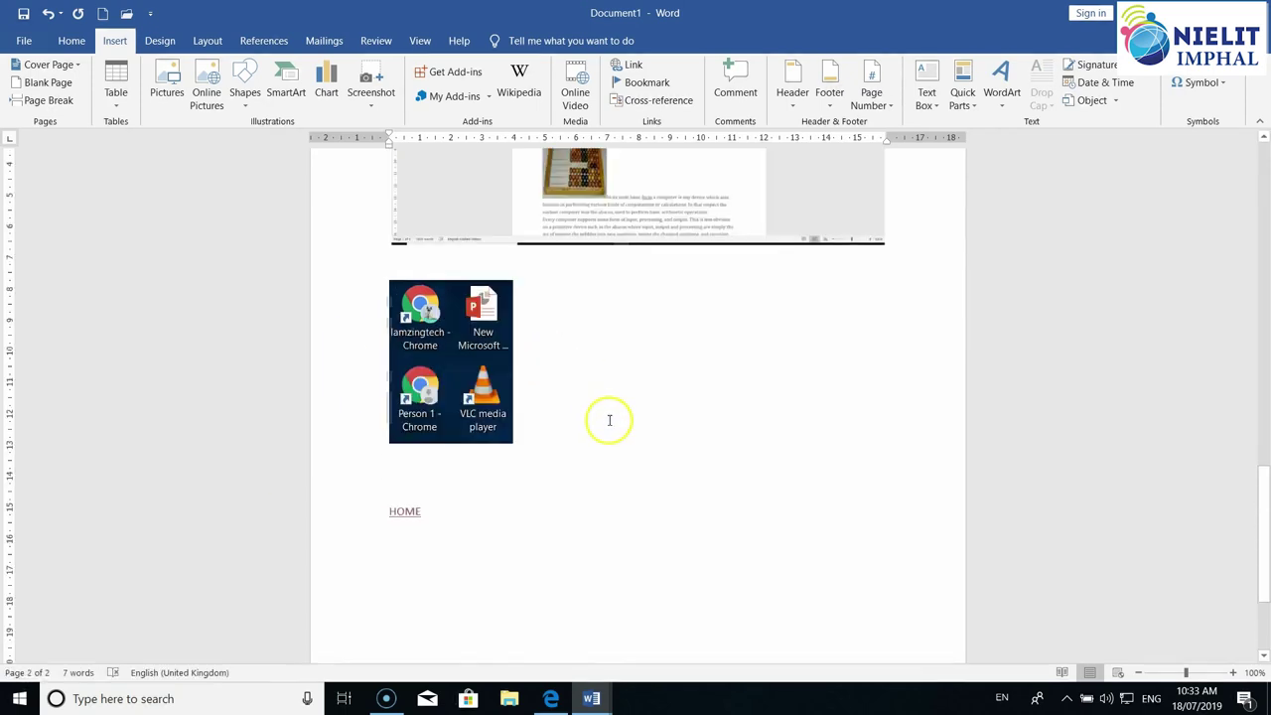
Put the cursor beside the framed picture at the top of page 1.
scroll(607, 420, "up", 6)
scroll(608, 420, "up", 7)
scroll(609, 421, "up", 6)
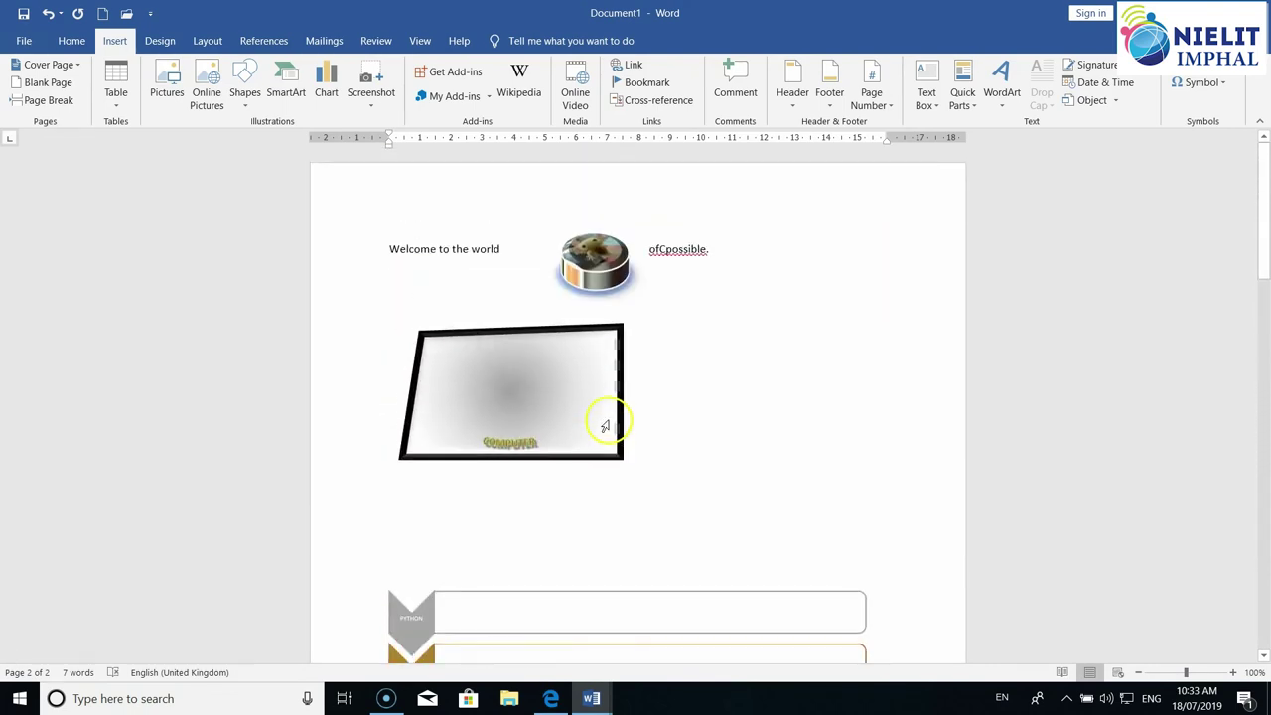
left_click(827, 365)
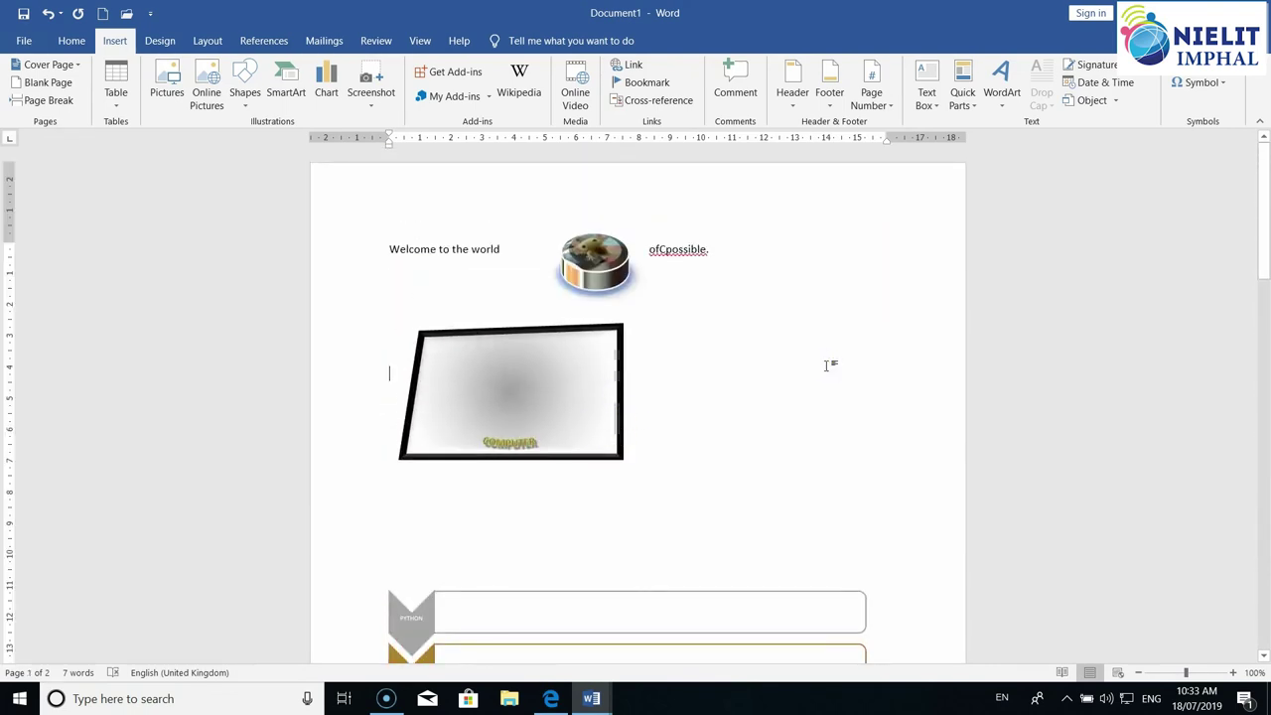
scroll(827, 366, "down", 5)
scroll(828, 366, "down", 5)
scroll(829, 368, "down", 3)
scroll(829, 367, "up", 1)
scroll(828, 366, "up", 5)
scroll(893, 298, "up", 4)
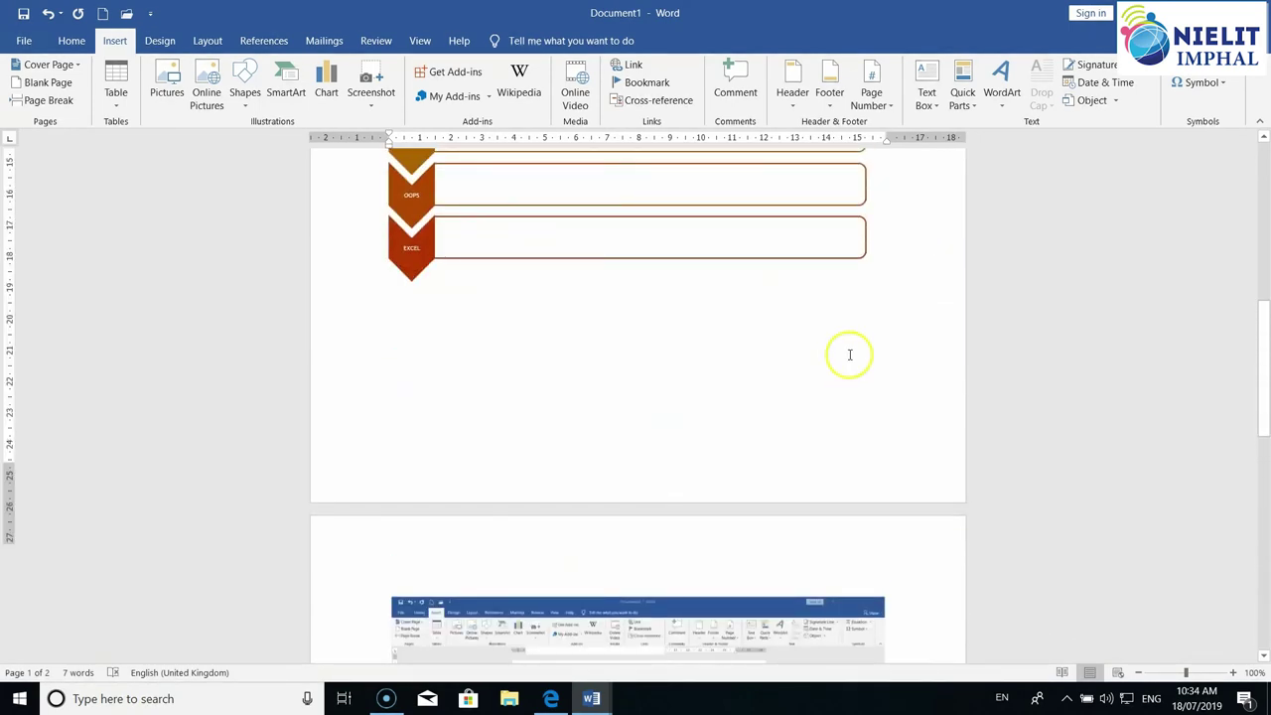
scroll(844, 347, "up", 7)
scroll(851, 318, "up", 3)
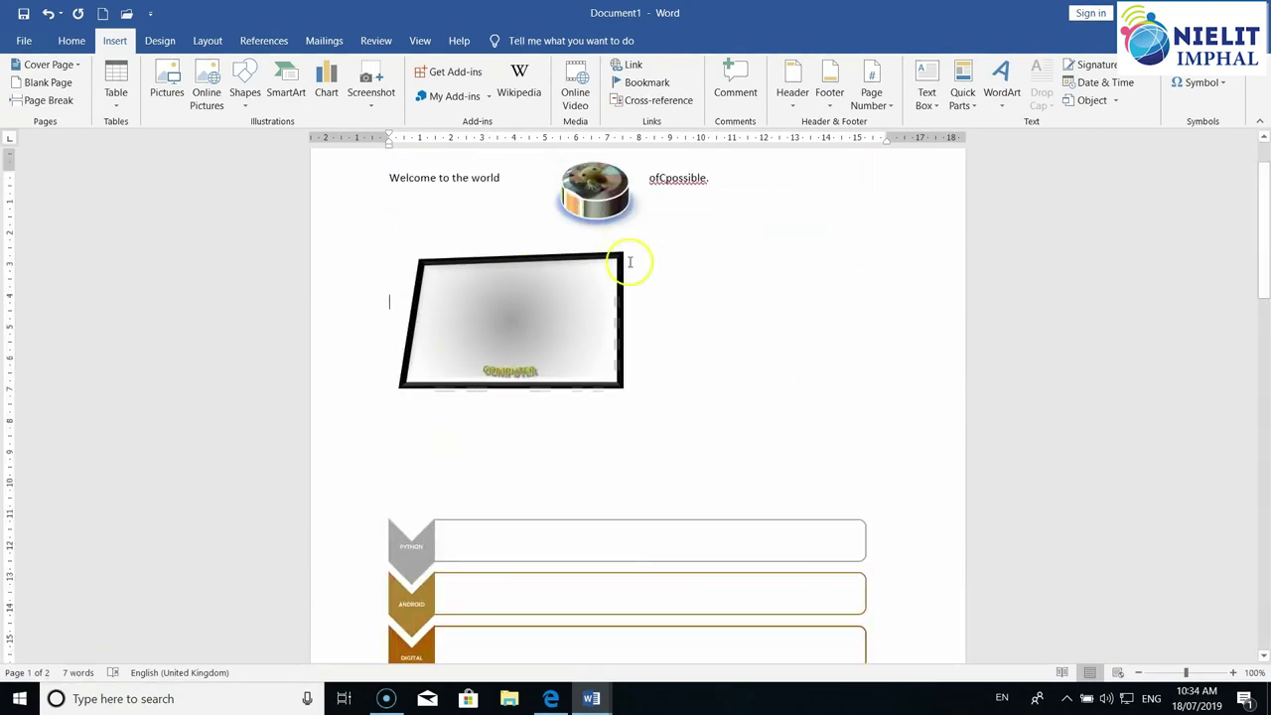
scroll(772, 324, "down", 3)
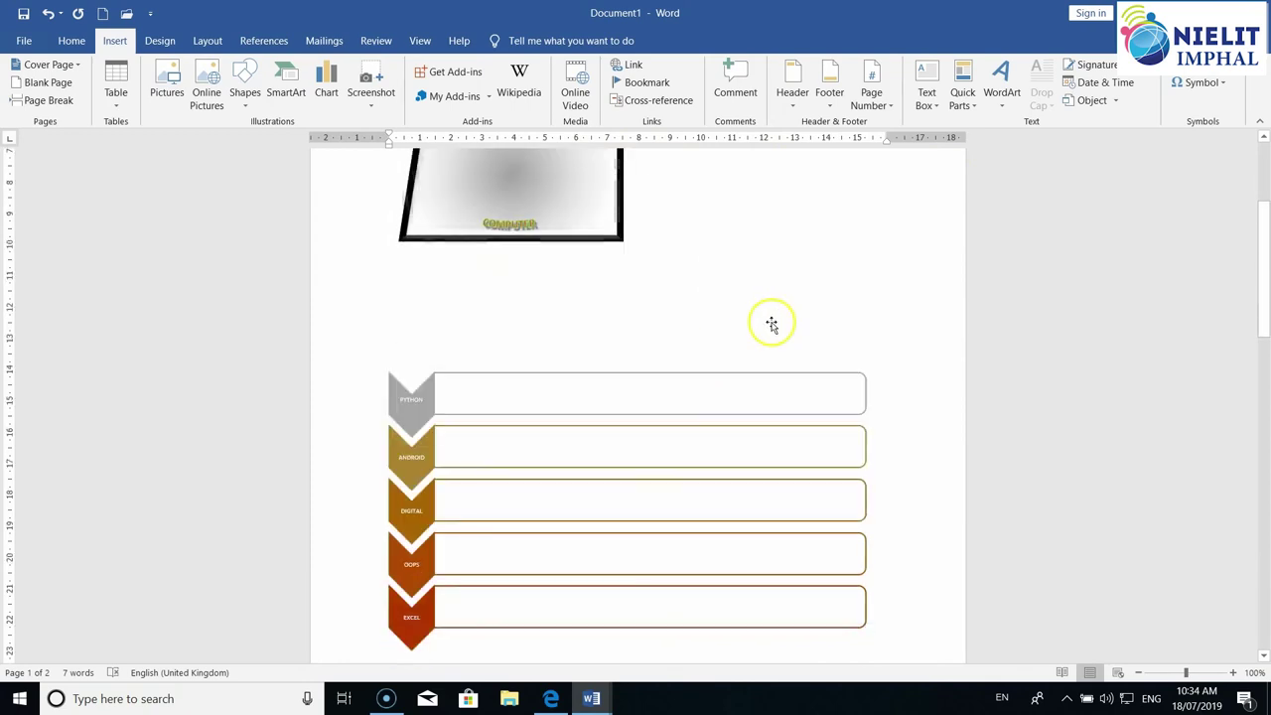
scroll(771, 324, "down", 7)
scroll(769, 320, "down", 4)
scroll(769, 321, "down", 1)
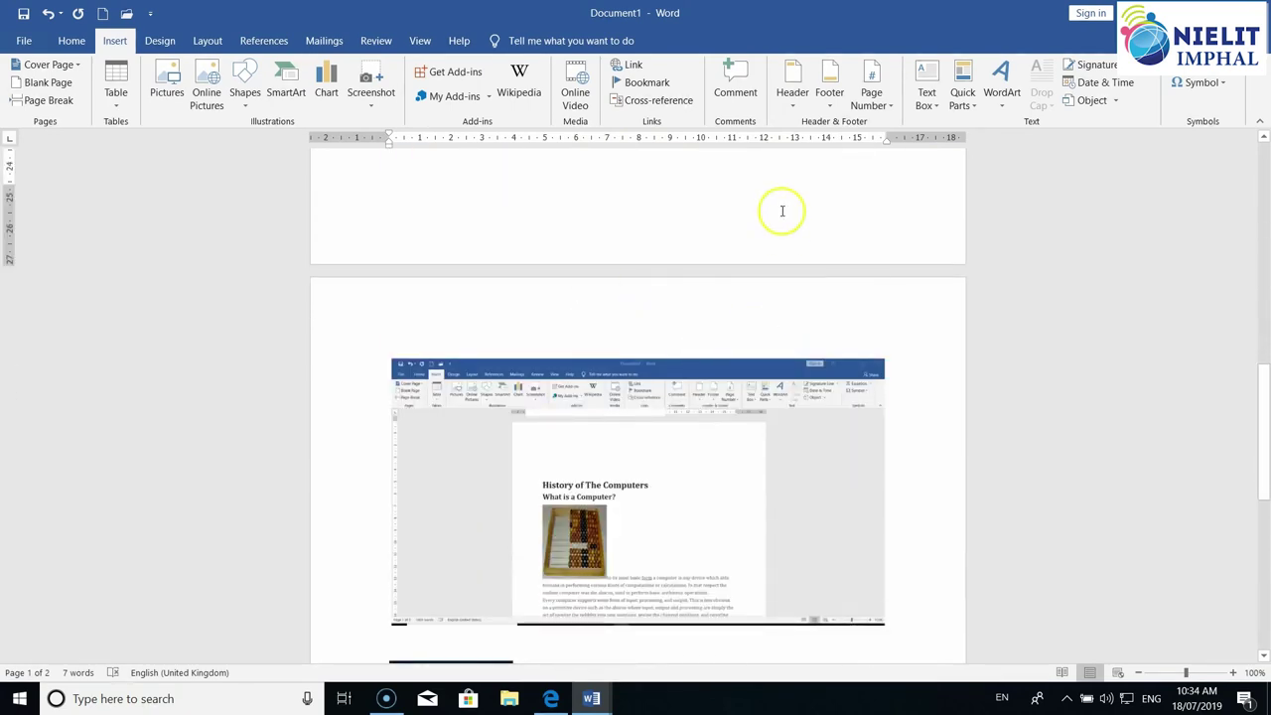
scroll(789, 189, "up", 1)
scroll(788, 190, "up", 3)
scroll(789, 190, "up", 3)
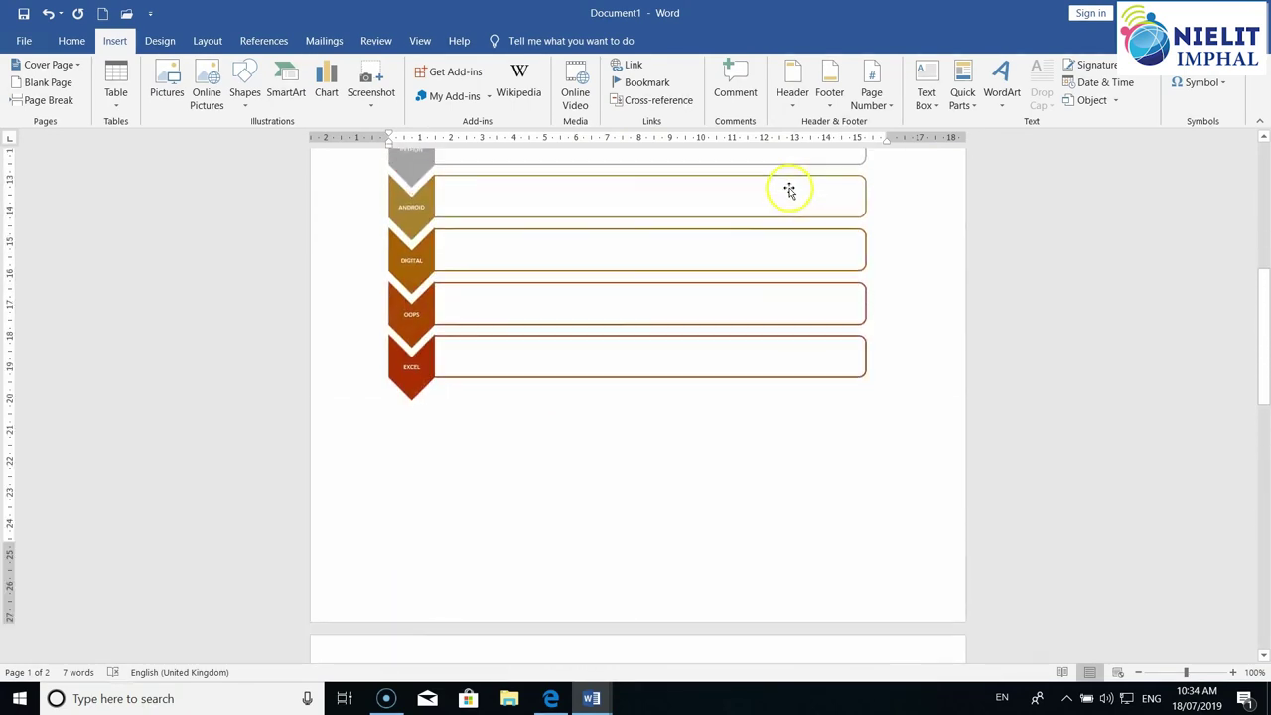
scroll(789, 189, "up", 4)
scroll(788, 190, "up", 3)
scroll(698, 213, "up", 2)
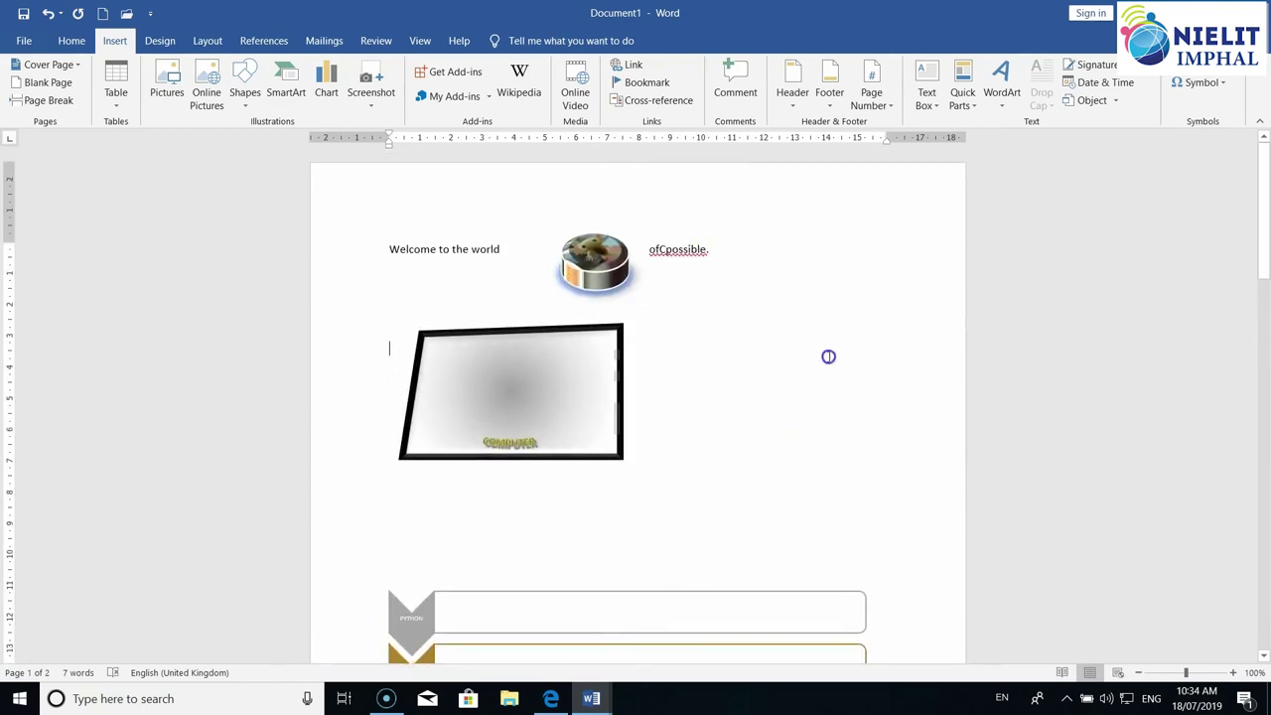
Add a bookmark named P1 at the top of page 1.
left_click(647, 83)
left_click_drag(649, 200, 914, 208)
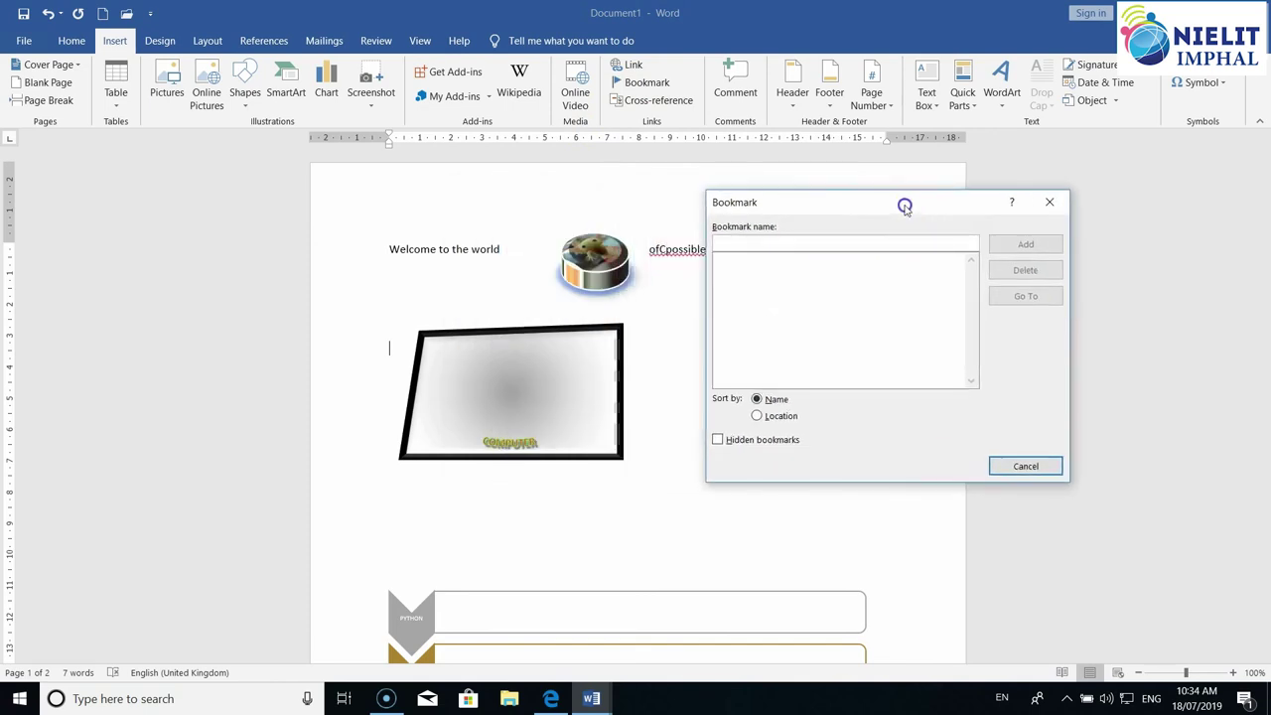
type("p")
key("BackSpace")
type("P1")
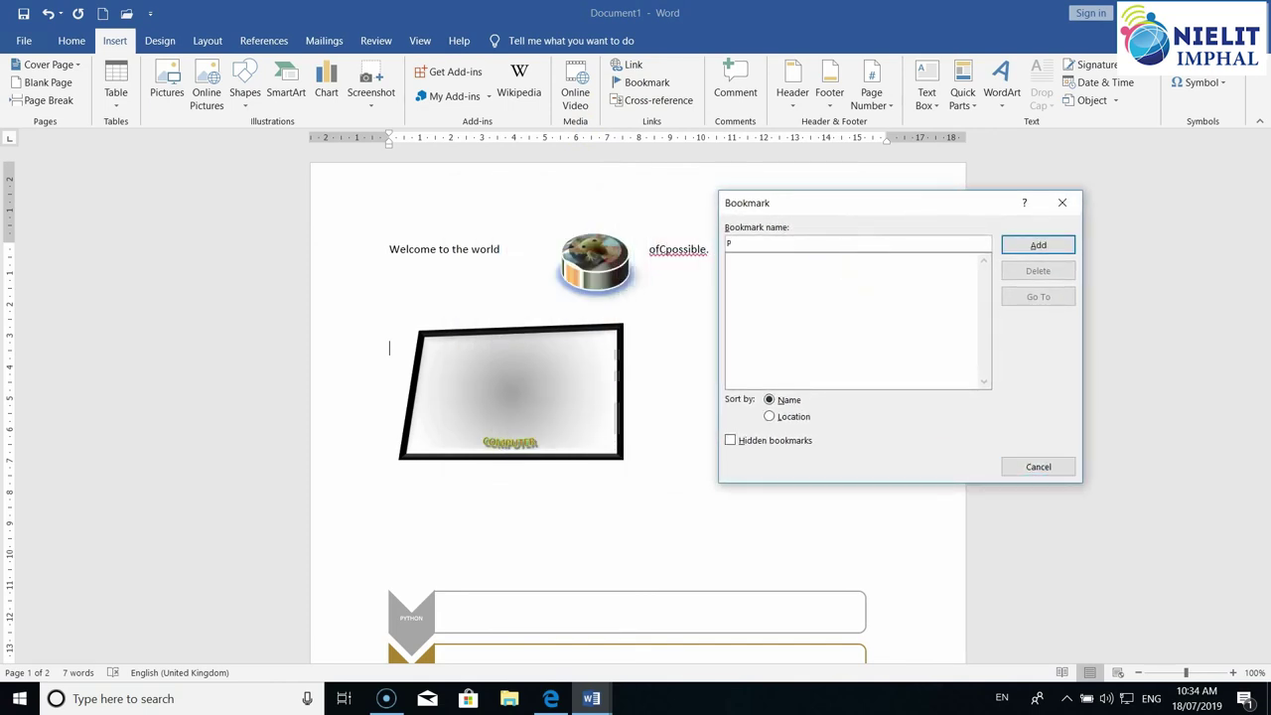
left_click(1060, 252)
Add a bookmark named P2 on the empty line below the HOME link.
scroll(755, 511, "down", 4)
scroll(754, 511, "down", 5)
scroll(755, 511, "down", 5)
scroll(754, 511, "down", 5)
left_click(565, 467)
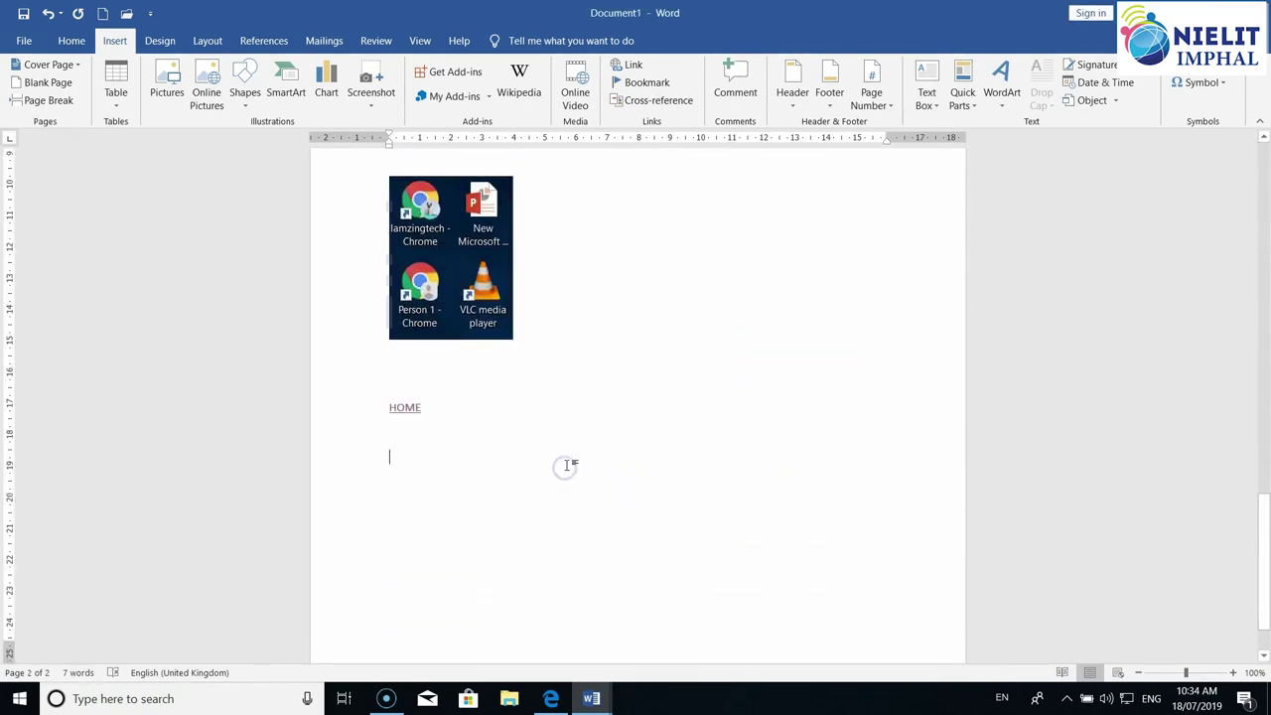
left_click(644, 83)
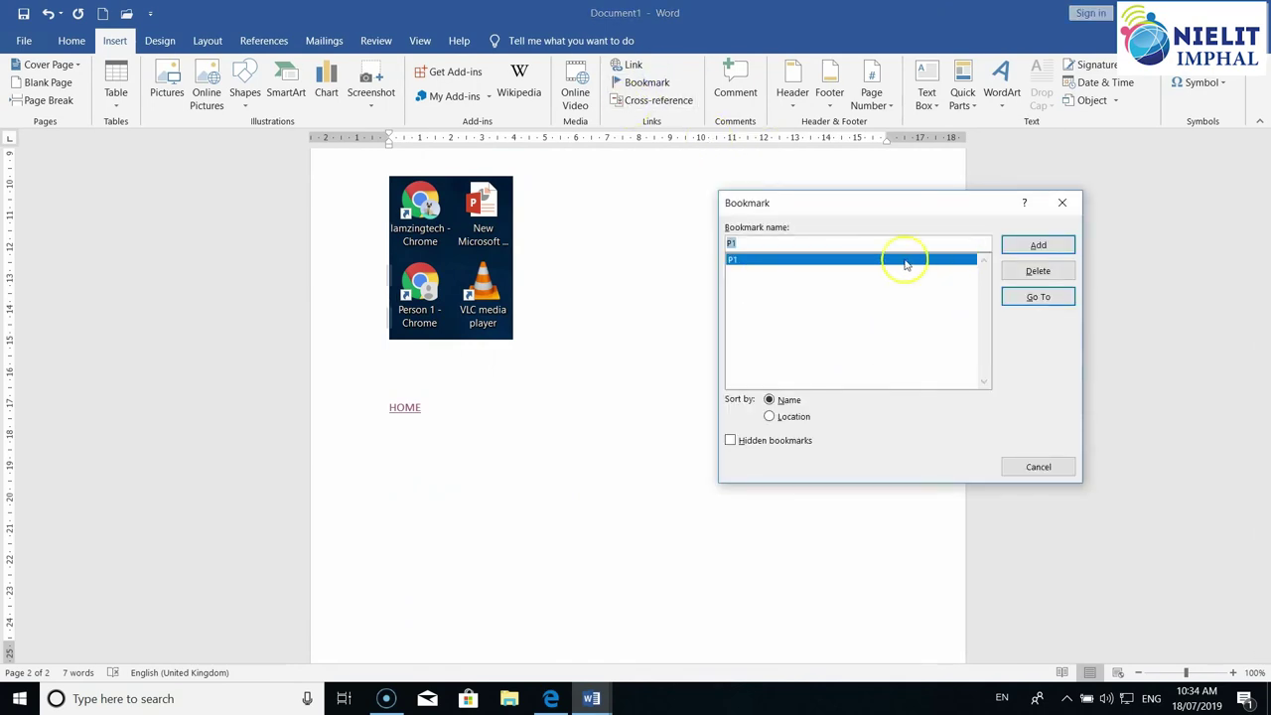
type("P")
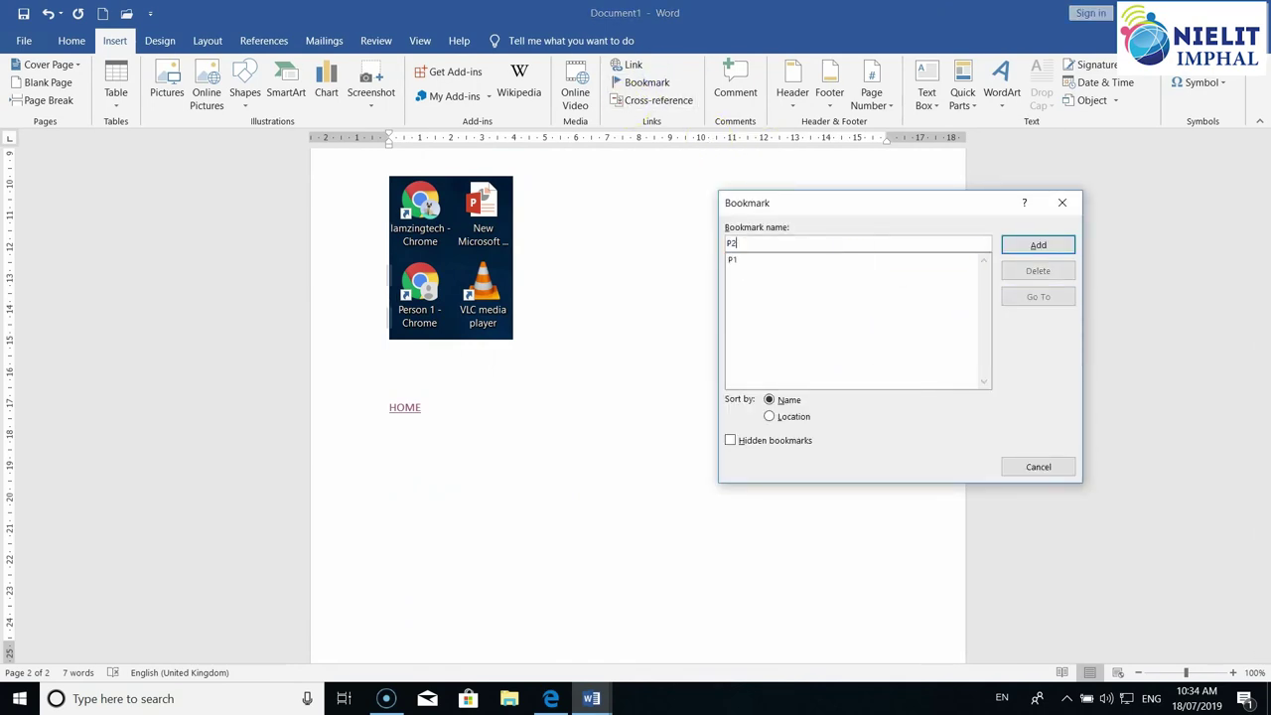
left_click(1065, 249)
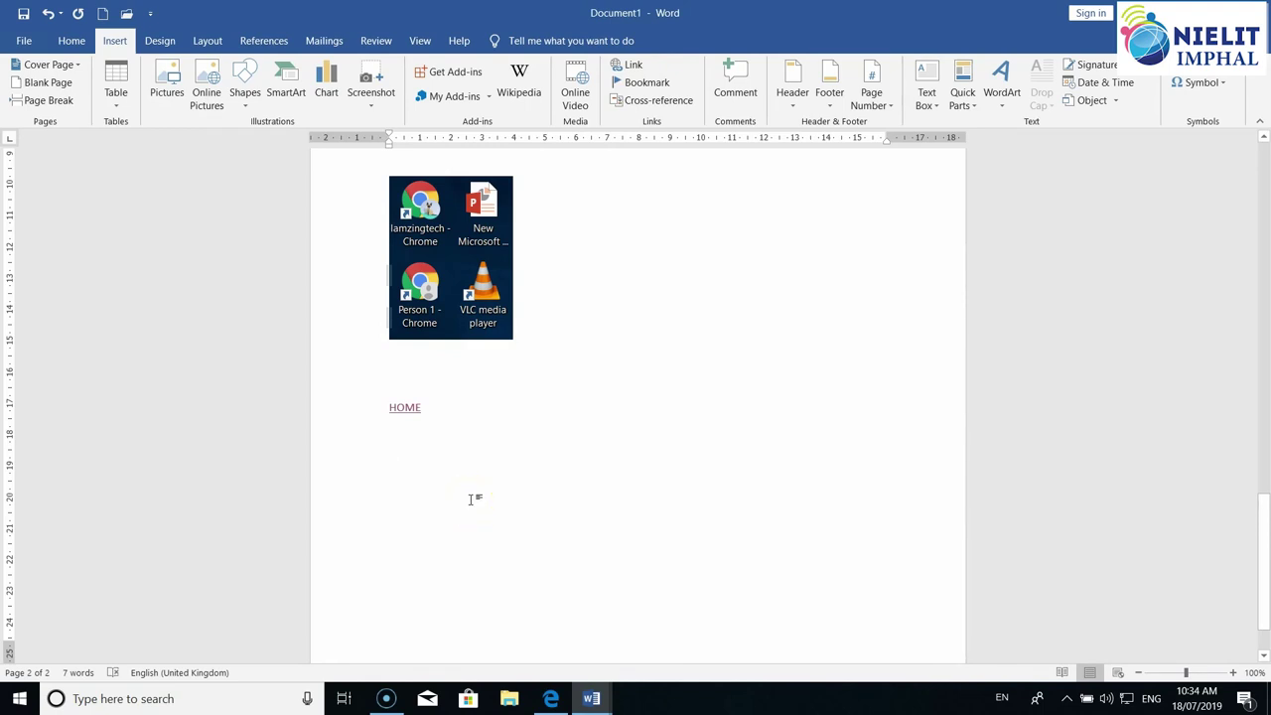
Place the cursor back on the line below the HOME link.
scroll(477, 460, "down", 1)
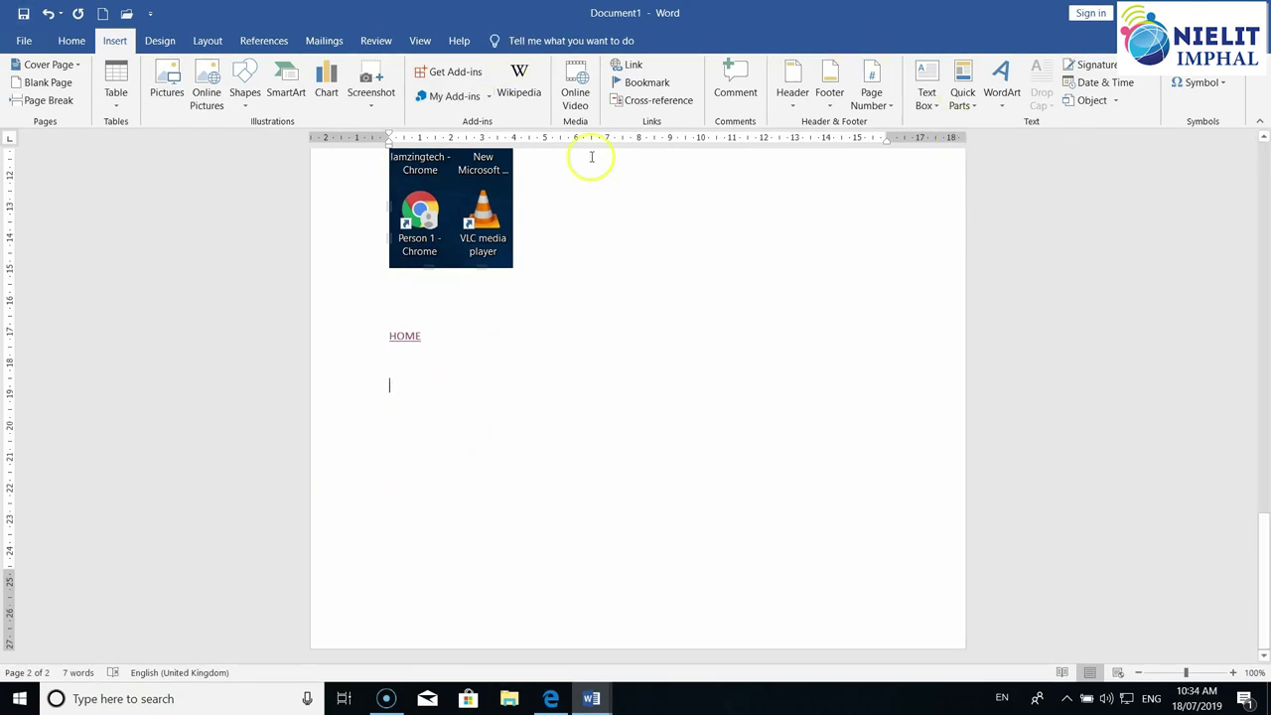
scroll(492, 373, "up", 3)
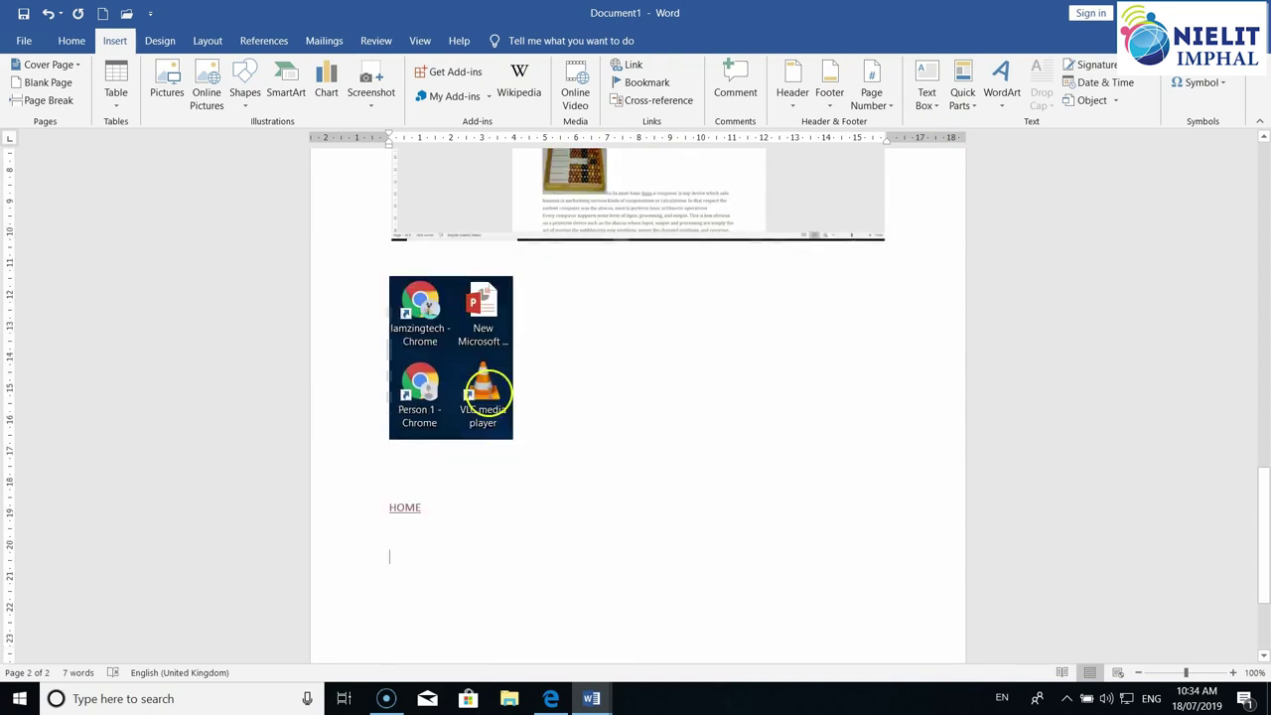
scroll(489, 398, "up", 3)
scroll(489, 397, "up", 4)
scroll(489, 397, "up", 8)
scroll(489, 398, "up", 6)
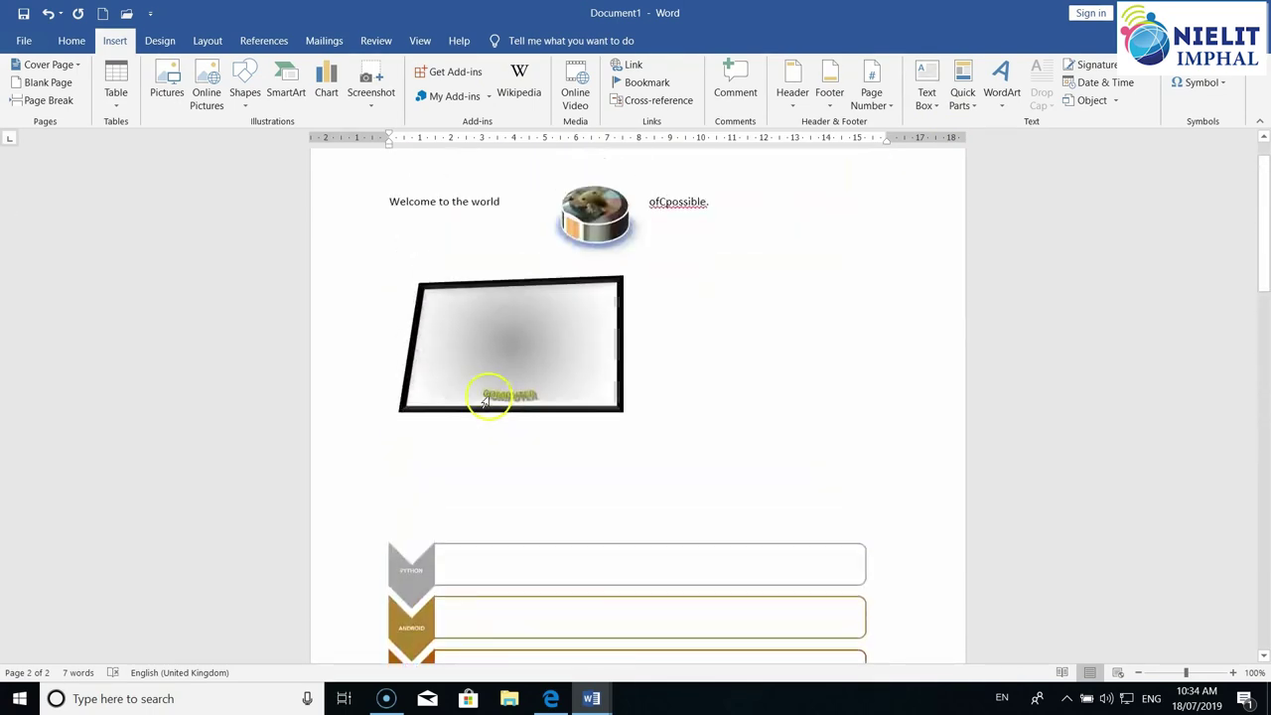
scroll(488, 397, "up", 3)
scroll(489, 397, "down", 5)
scroll(489, 397, "down", 9)
scroll(489, 397, "down", 7)
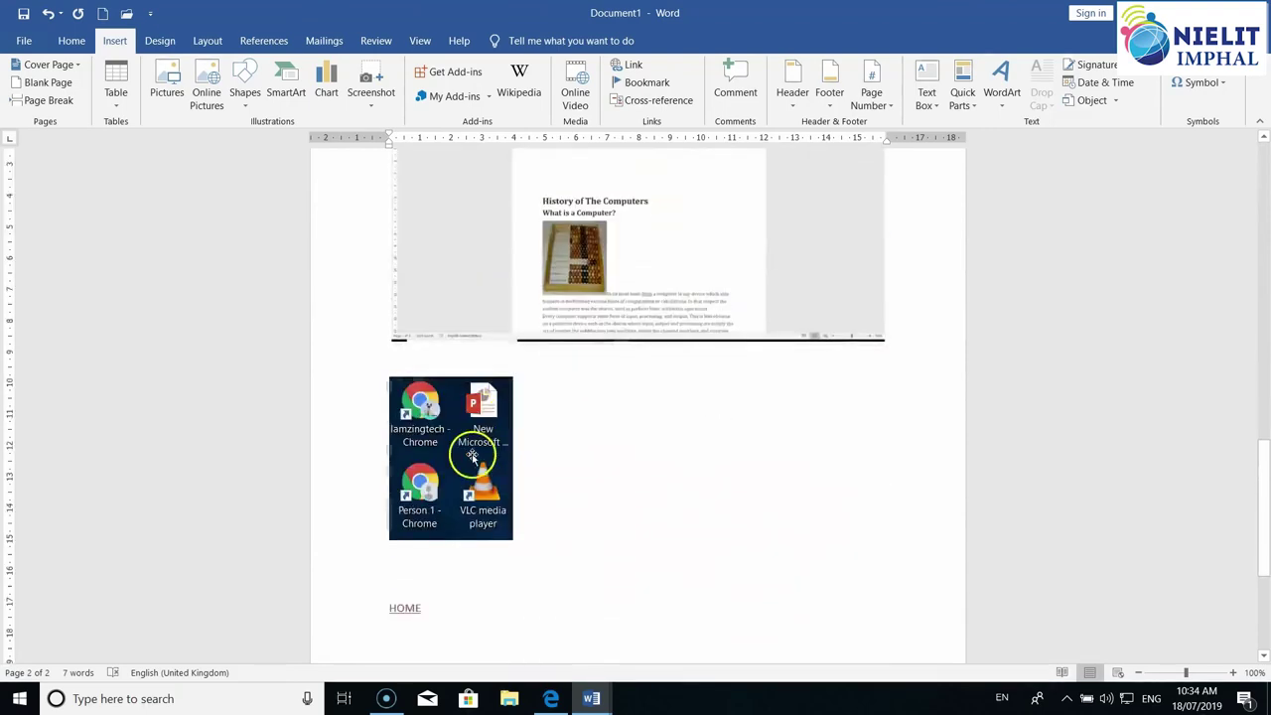
scroll(471, 448, "down", 5)
scroll(804, 547, "up", 3)
scroll(803, 547, "down", 3)
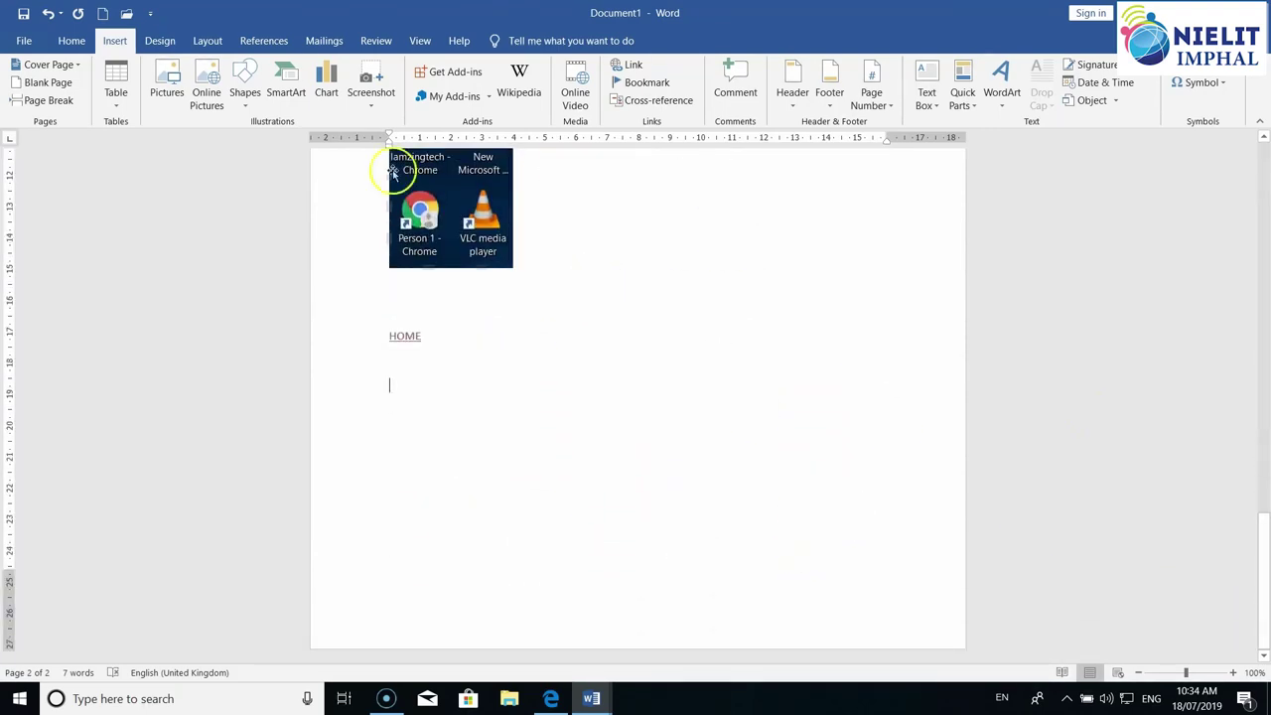
left_click(397, 393)
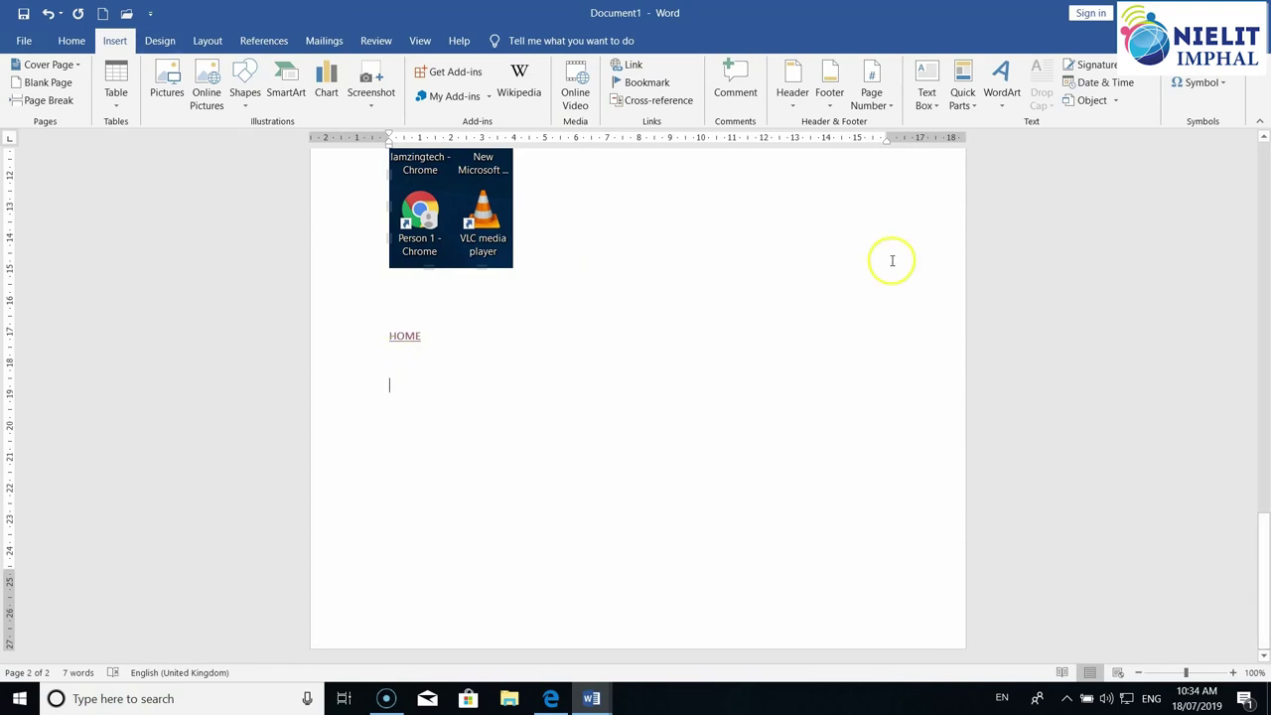
Use Go To on the P1 bookmark in the Bookmark dialog, then close it.
left_click(642, 83)
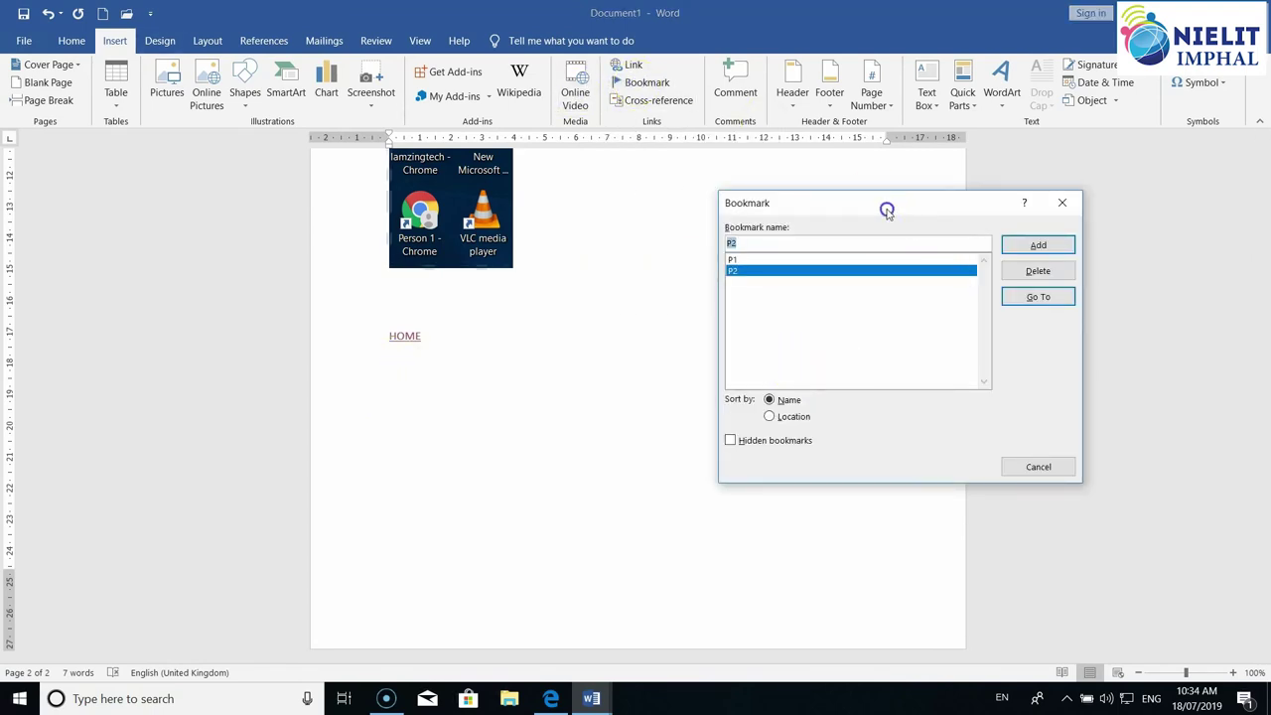
left_click_drag(887, 211, 976, 266)
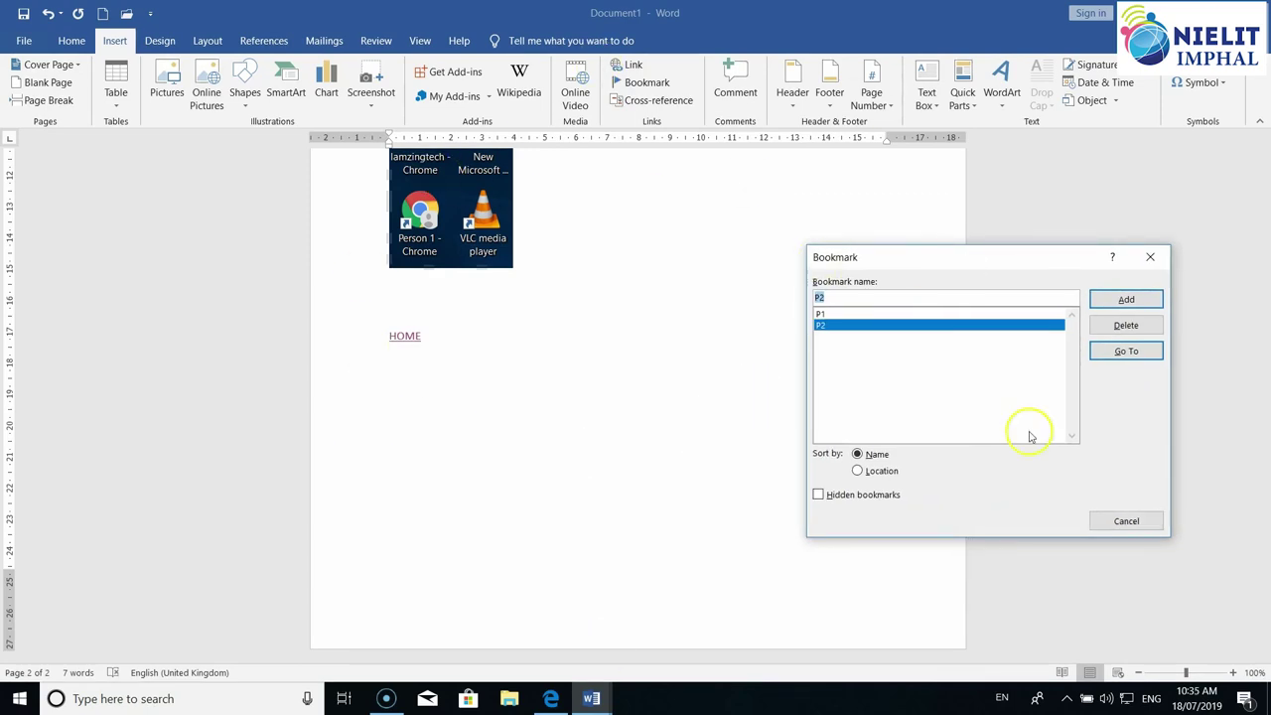
left_click(822, 314)
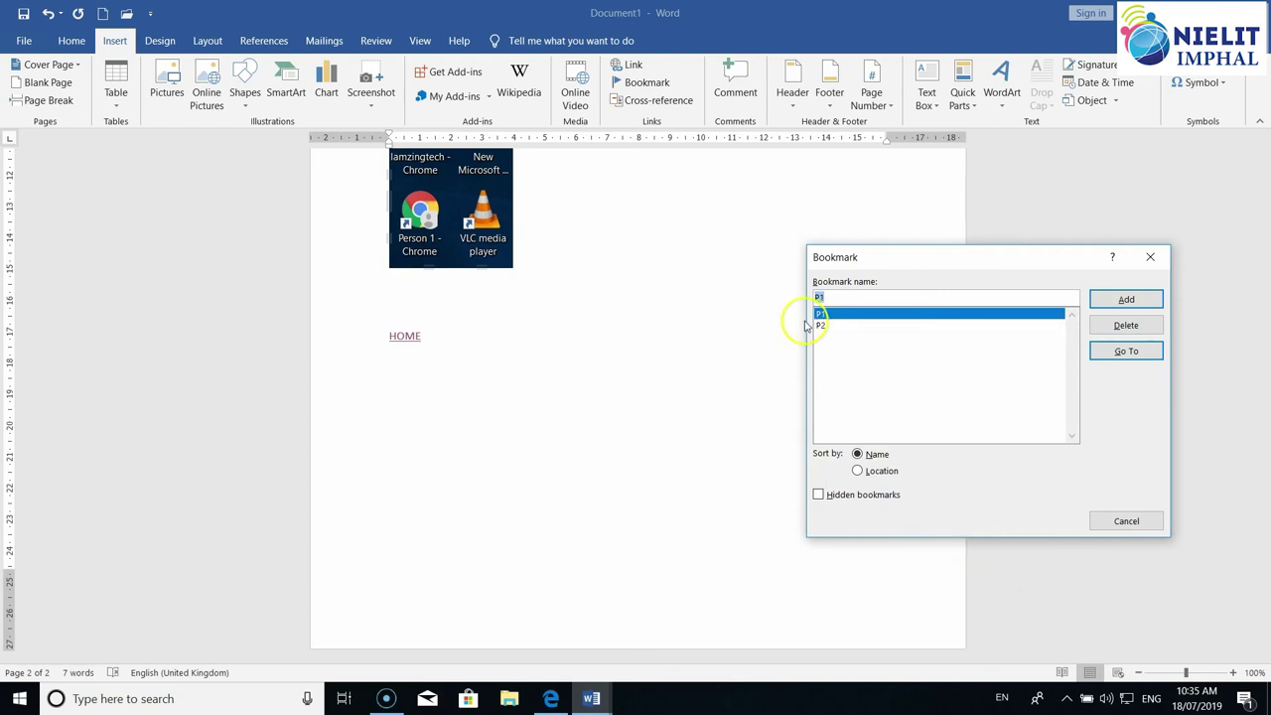
left_click(1149, 356)
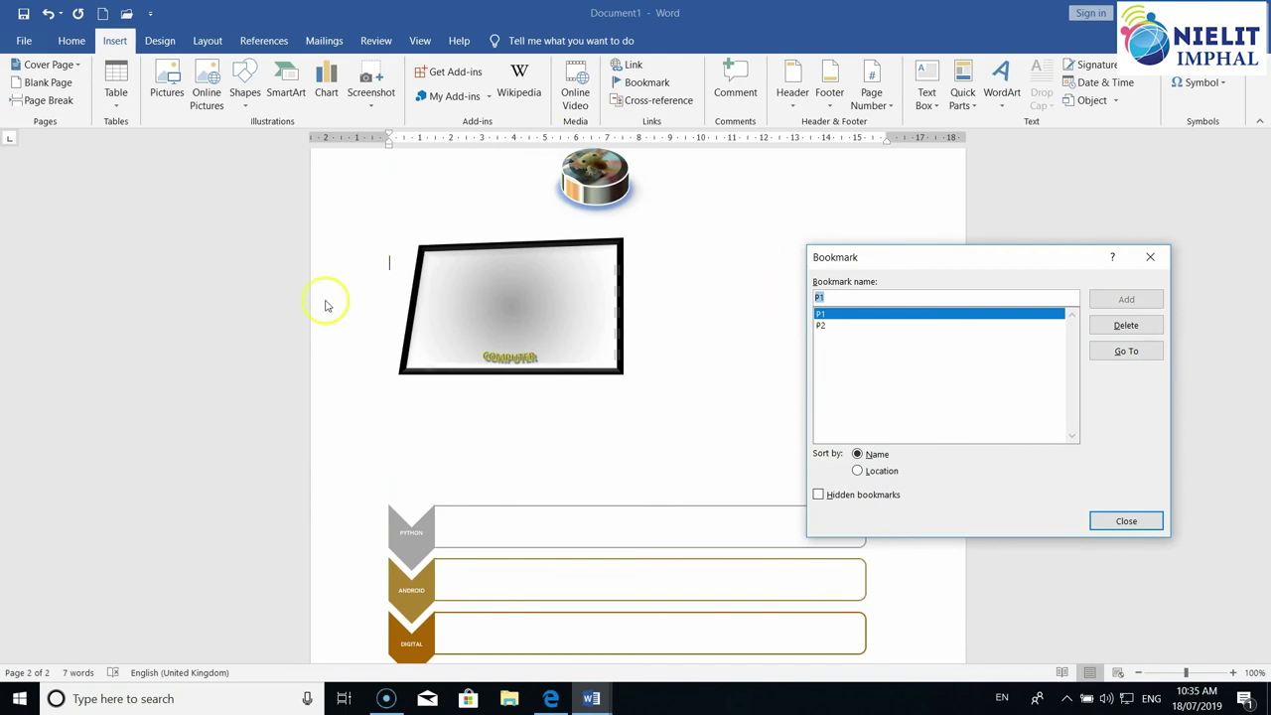
left_click(1122, 522)
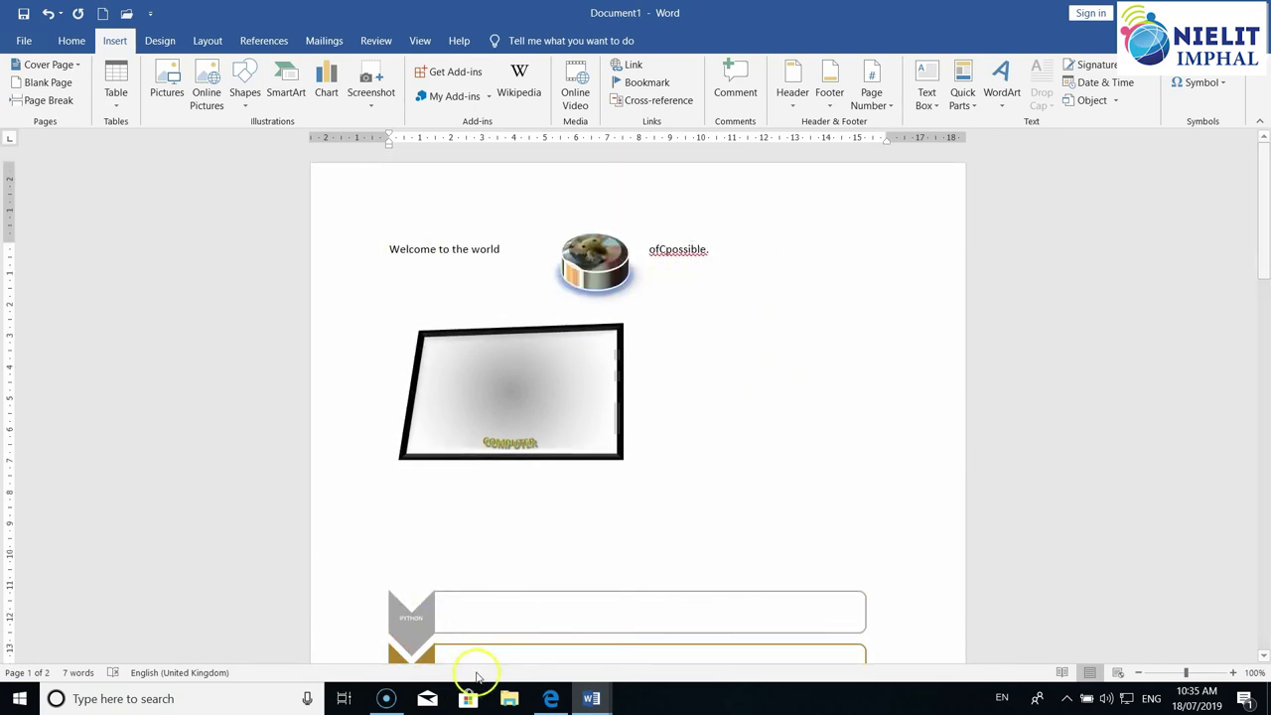
Switch from Document1 to Document2 using the Word taskbar preview.
mouse_move(592, 698)
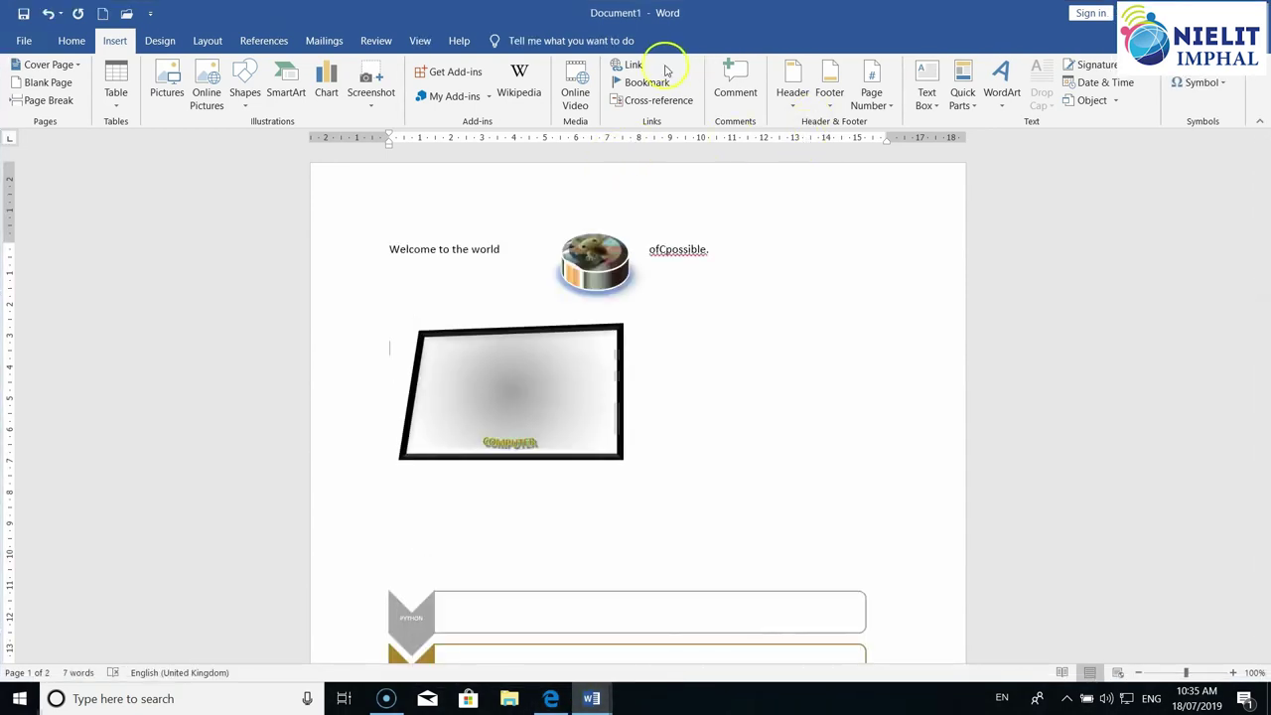
scroll(715, 506, "down", 5)
scroll(715, 508, "down", 7)
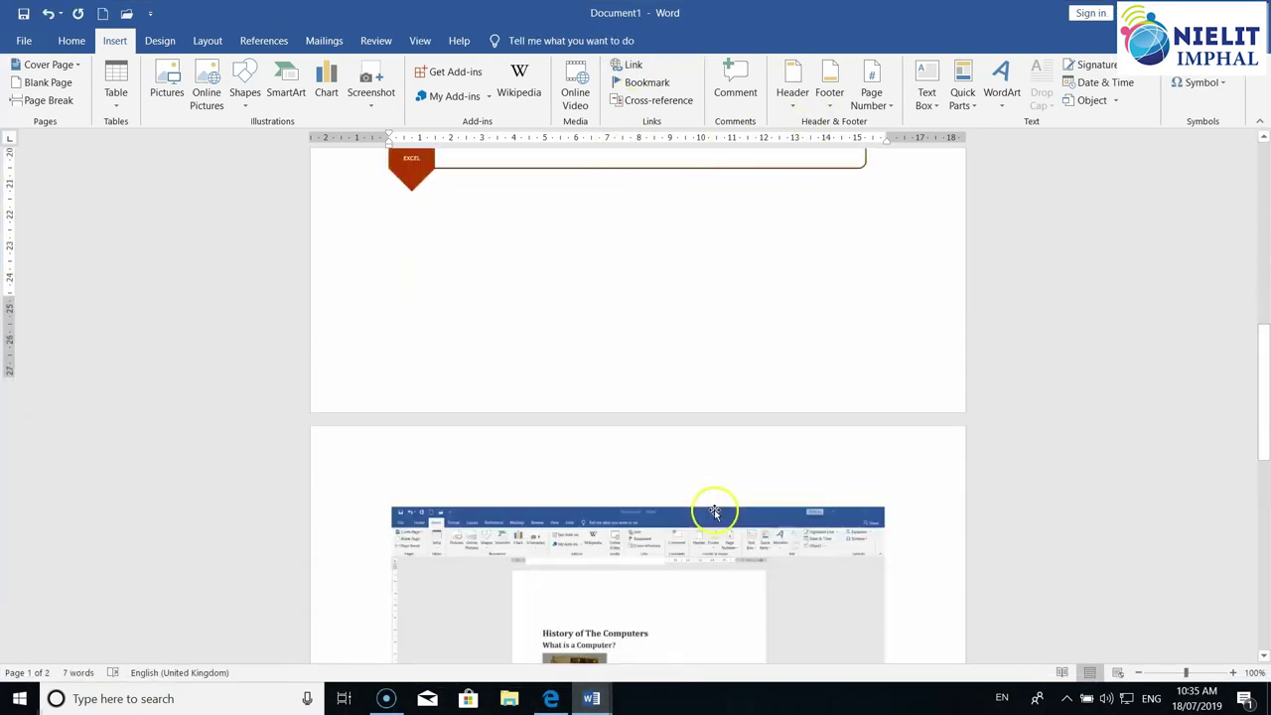
scroll(715, 511, "down", 5)
scroll(715, 511, "down", 4)
scroll(709, 511, "down", 3)
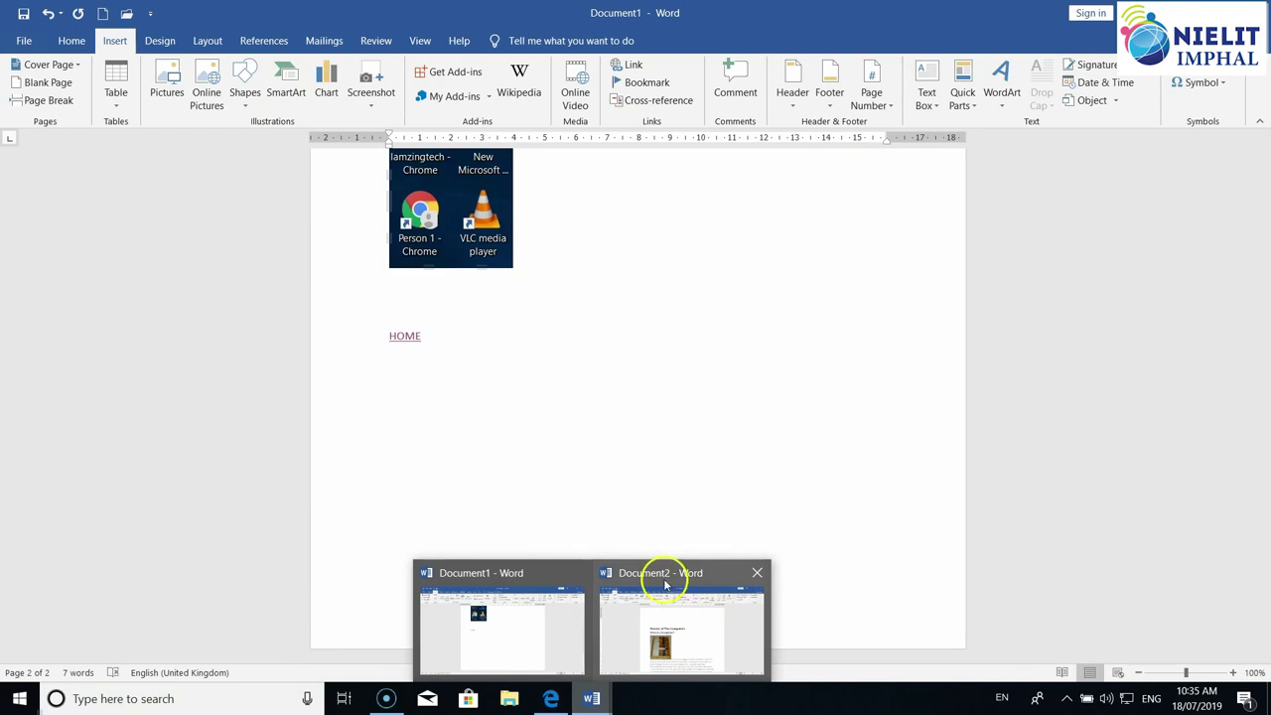
left_click(665, 586)
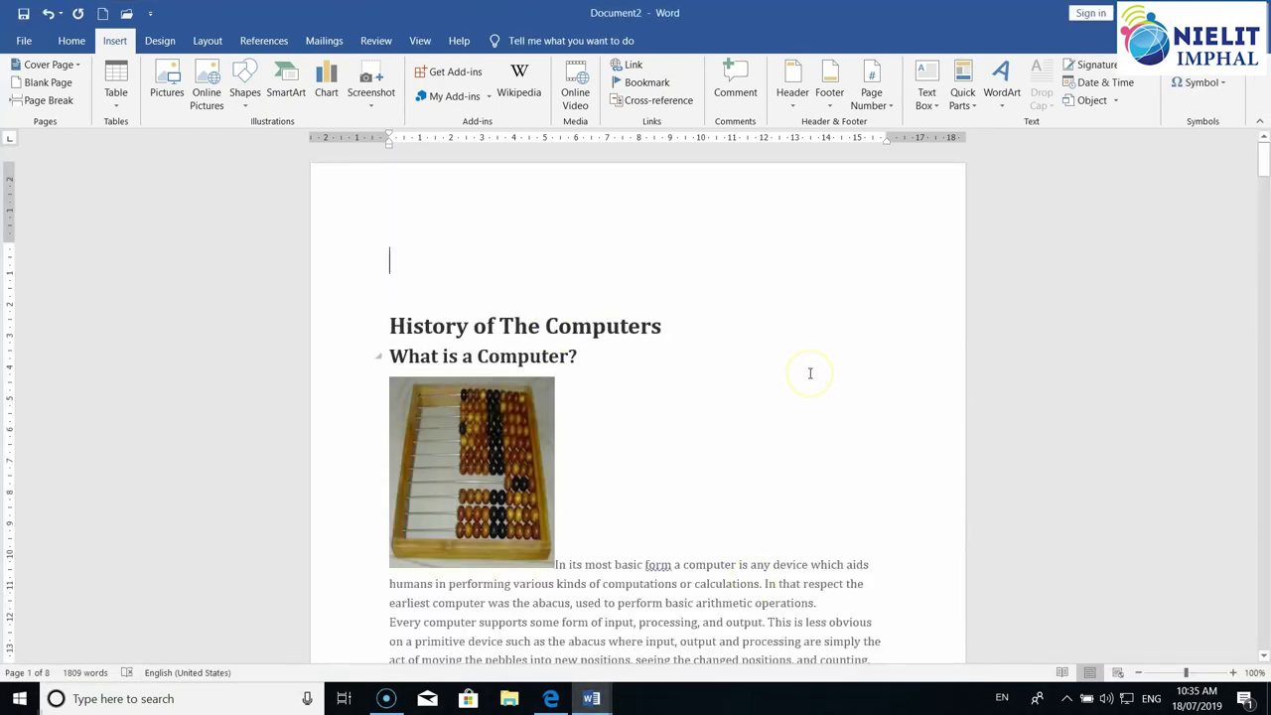
Add a FIRST_GEN bookmark on the First Generation Computers (1940s – 1950s) heading.
scroll(811, 372, "down", 2)
scroll(810, 373, "down", 3)
scroll(811, 373, "down", 4)
scroll(810, 372, "down", 3)
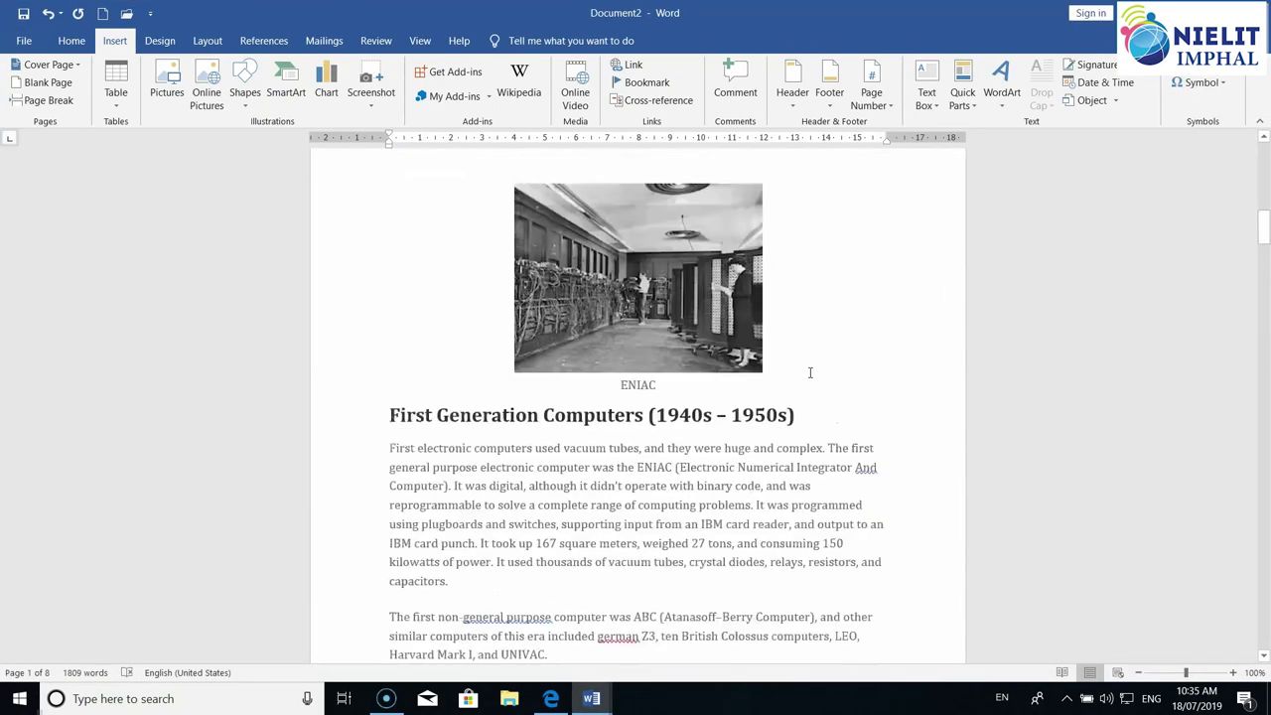
scroll(810, 373, "down", 1)
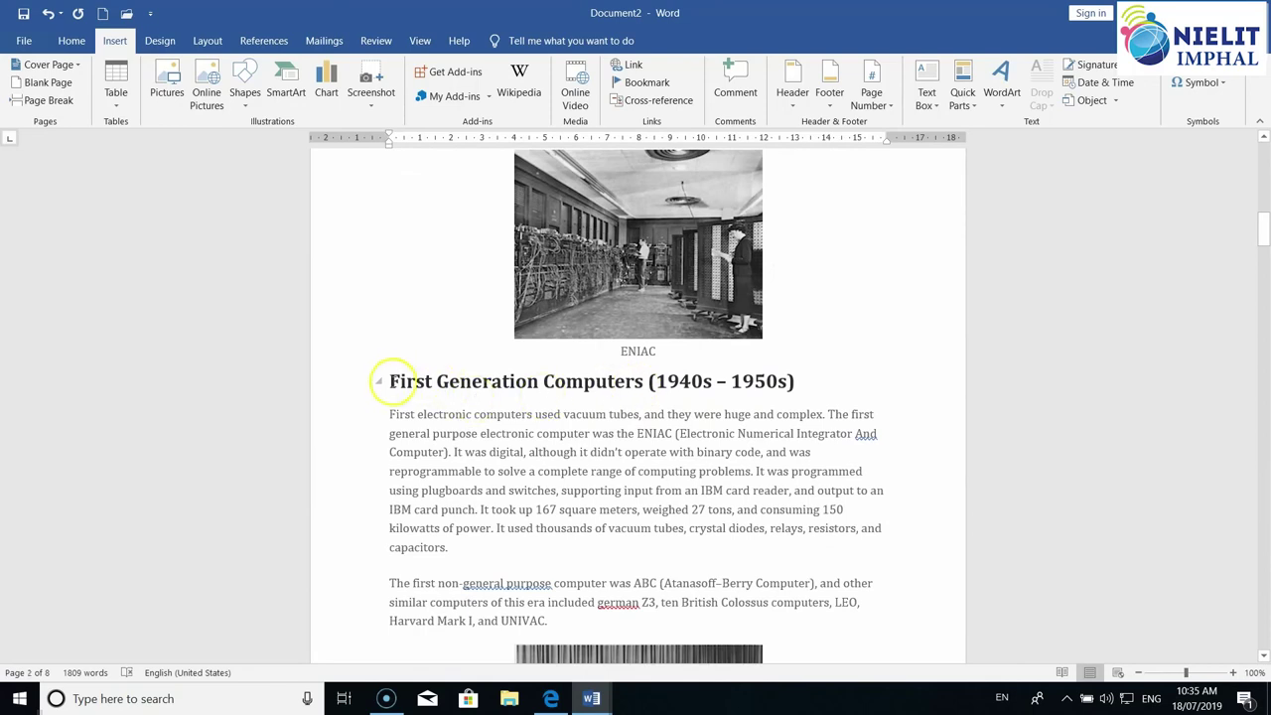
left_click_drag(409, 381, 801, 381)
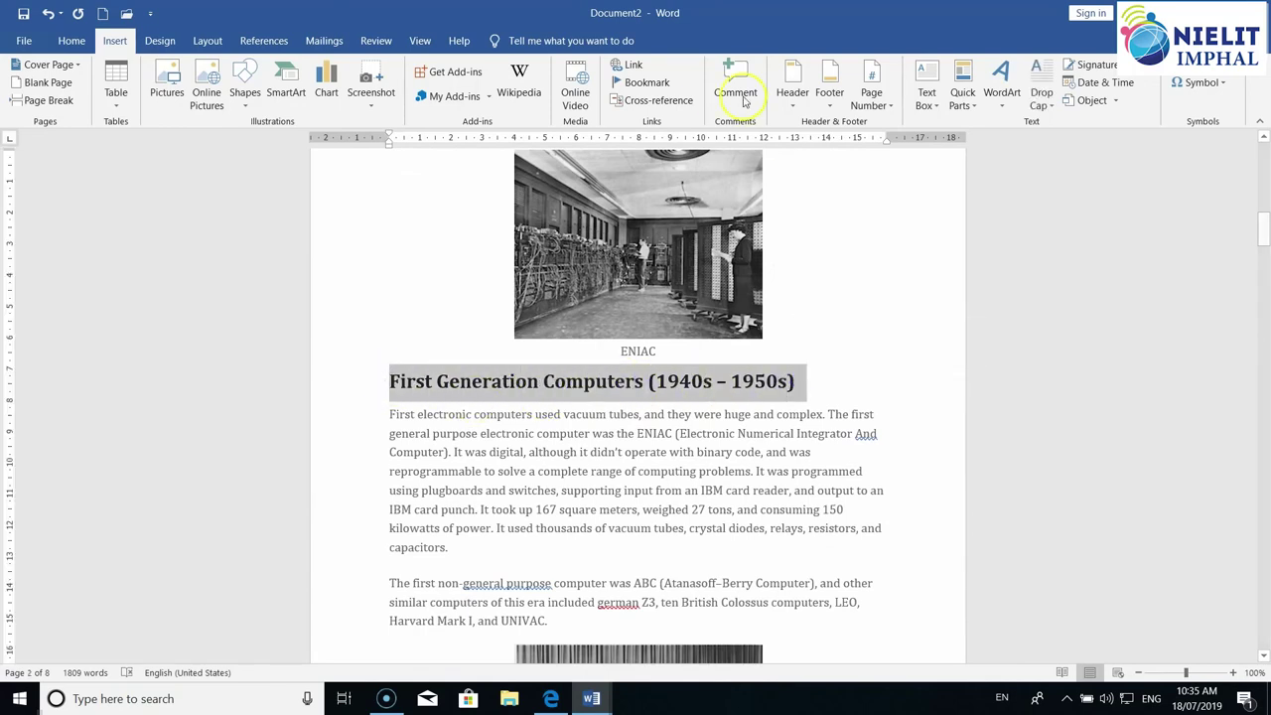
left_click(656, 85)
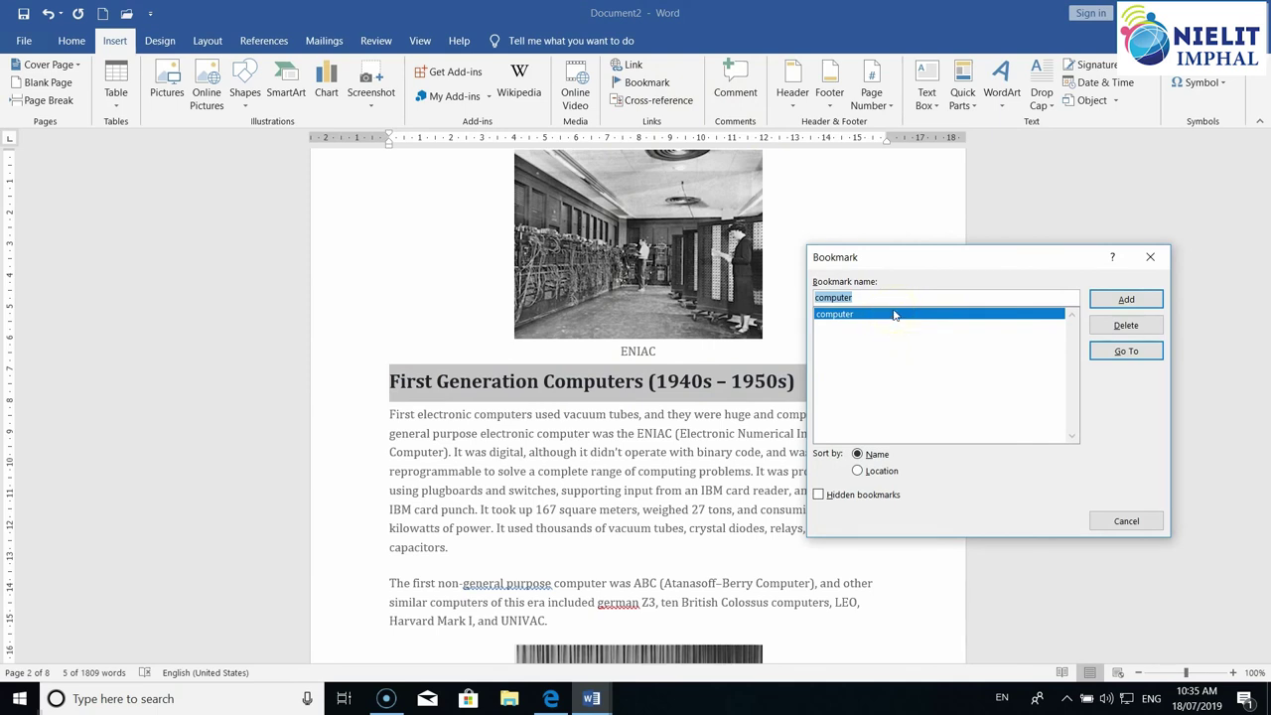
type("Fi")
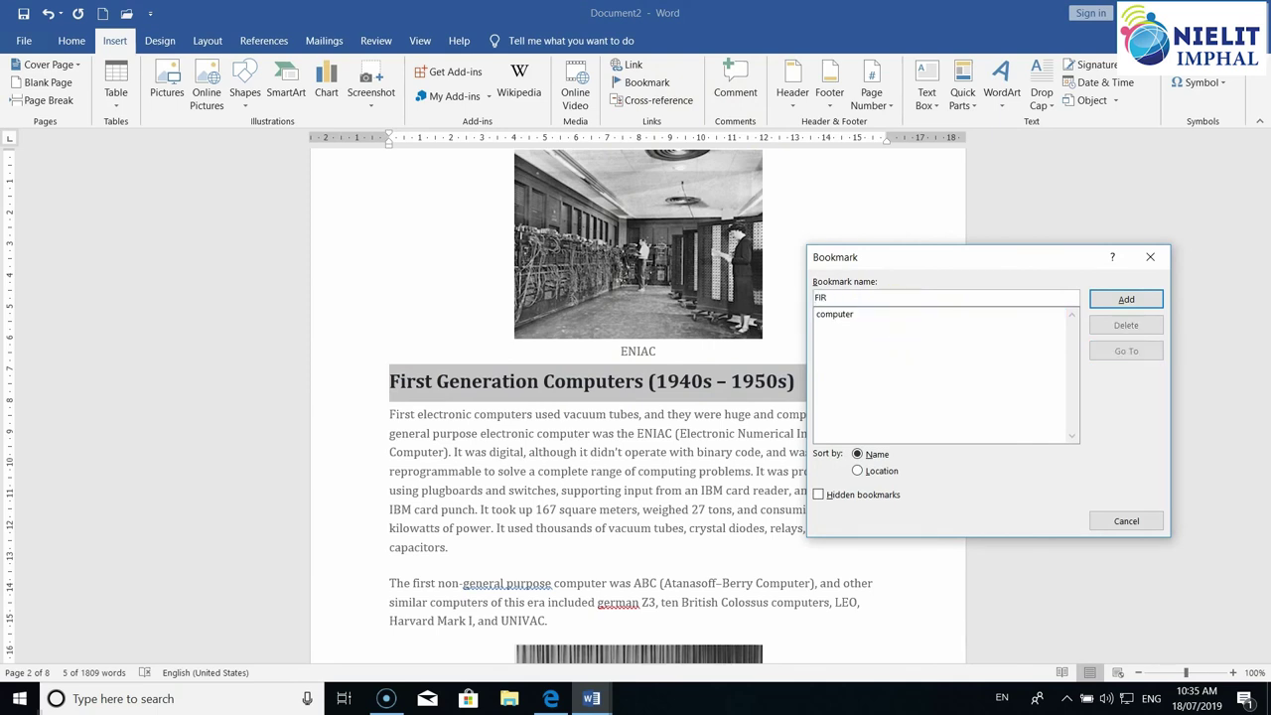
type("GEN")
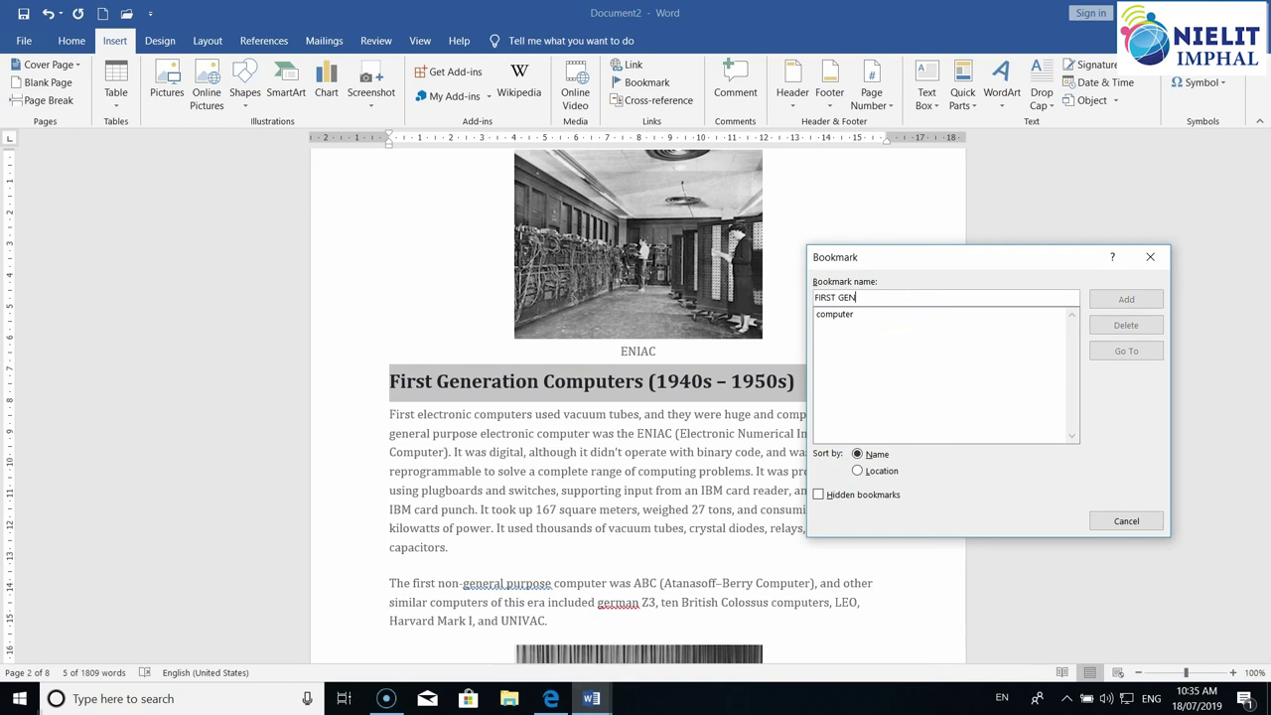
key("BackSpace")
key("BackSpace")
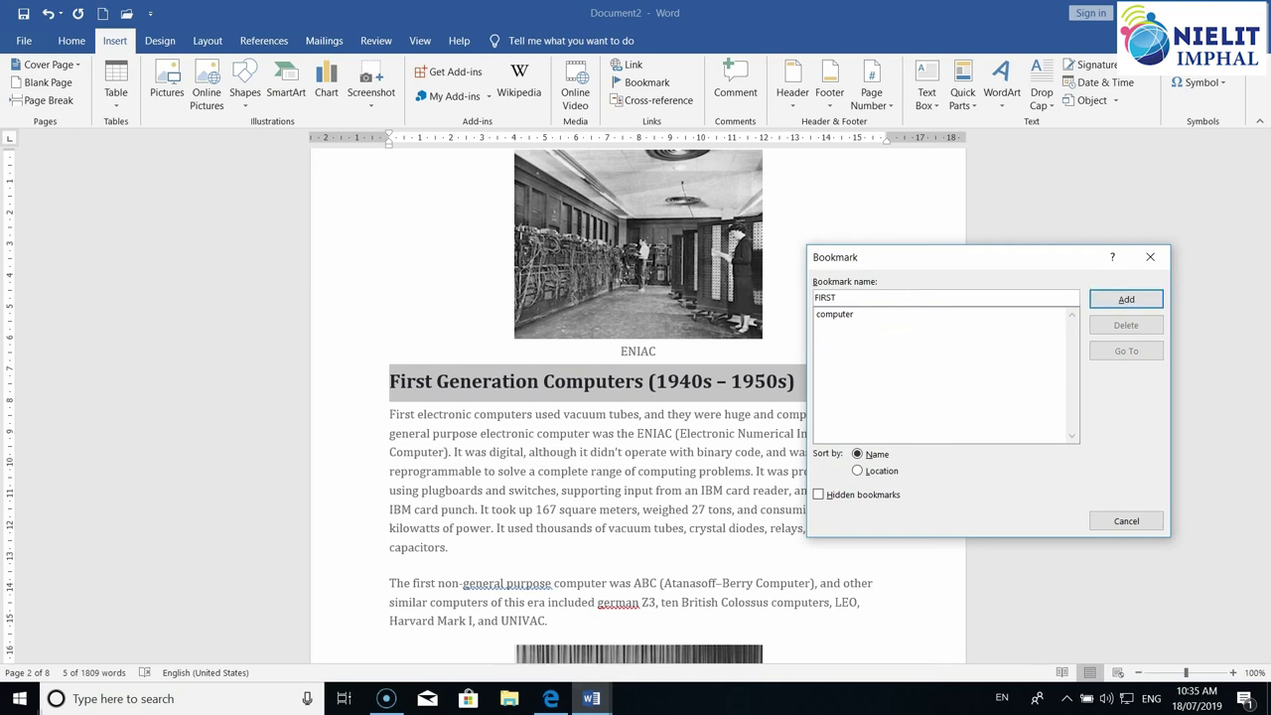
left_click(834, 313)
type("F")
left_click(1126, 299)
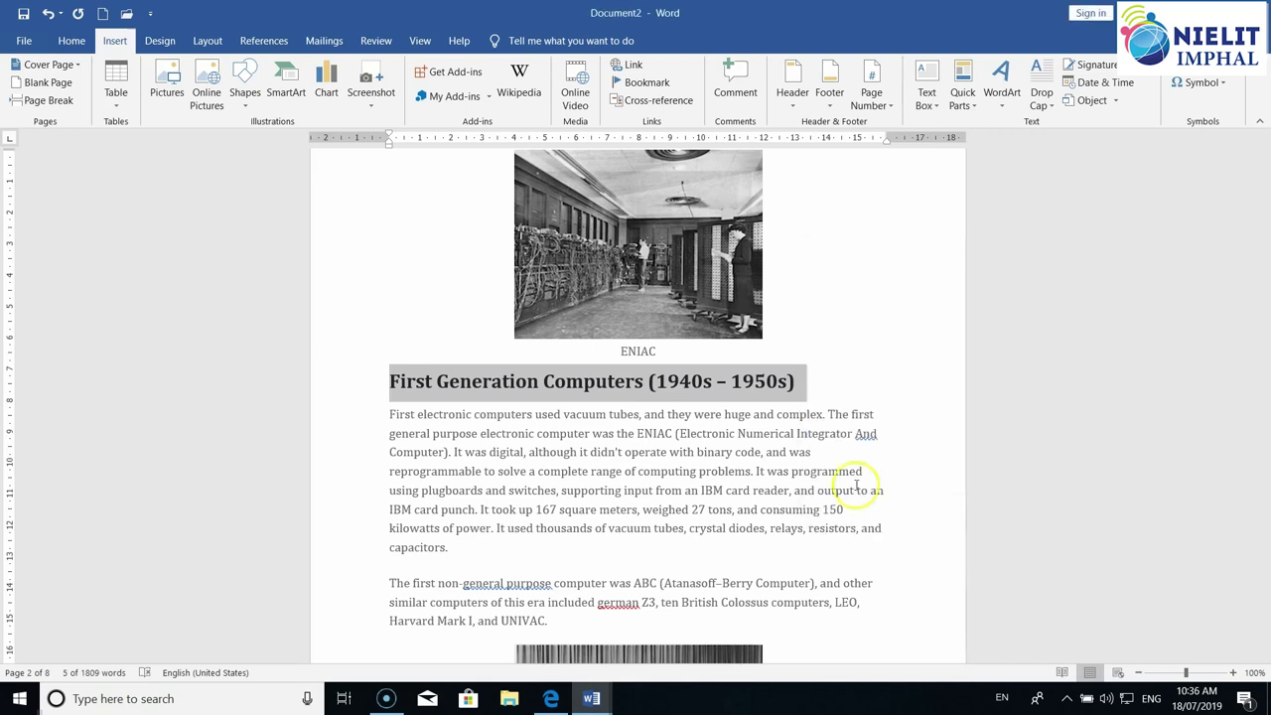
Push the Second Generation heading to the next page and bookmark it as SECOND_GEN.
scroll(725, 540, "down", 5)
scroll(725, 540, "down", 5)
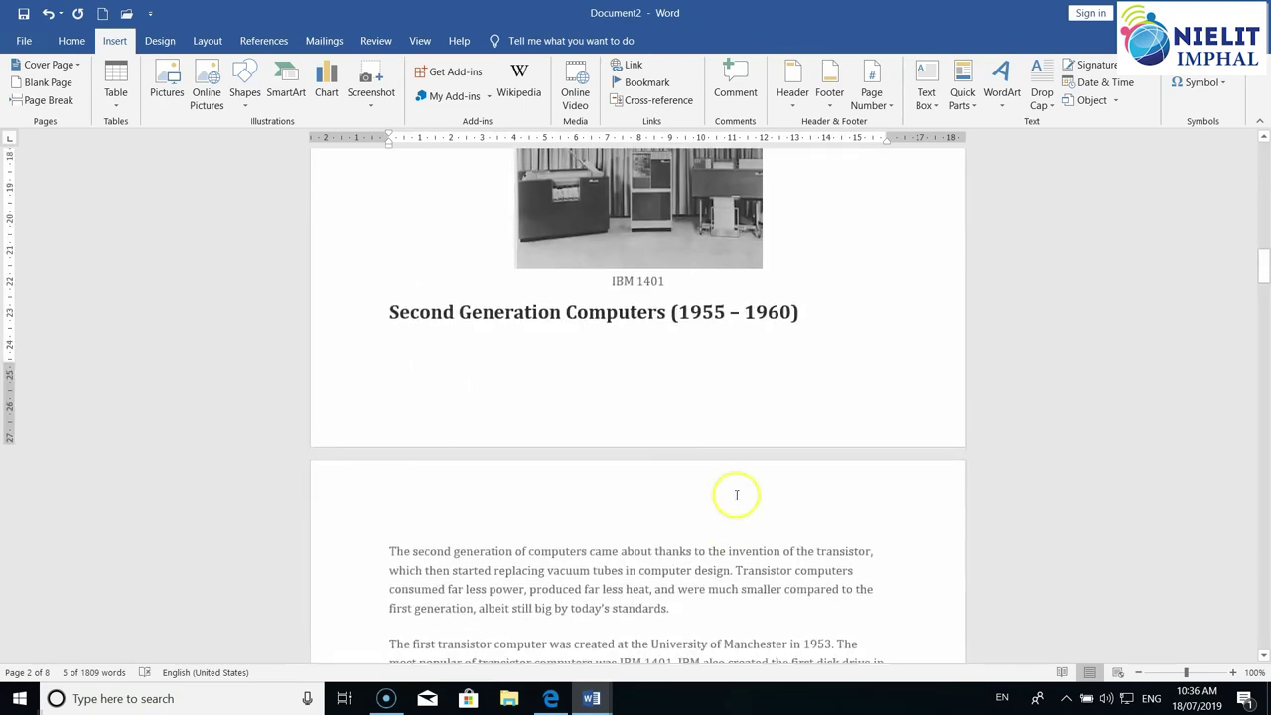
key("Return")
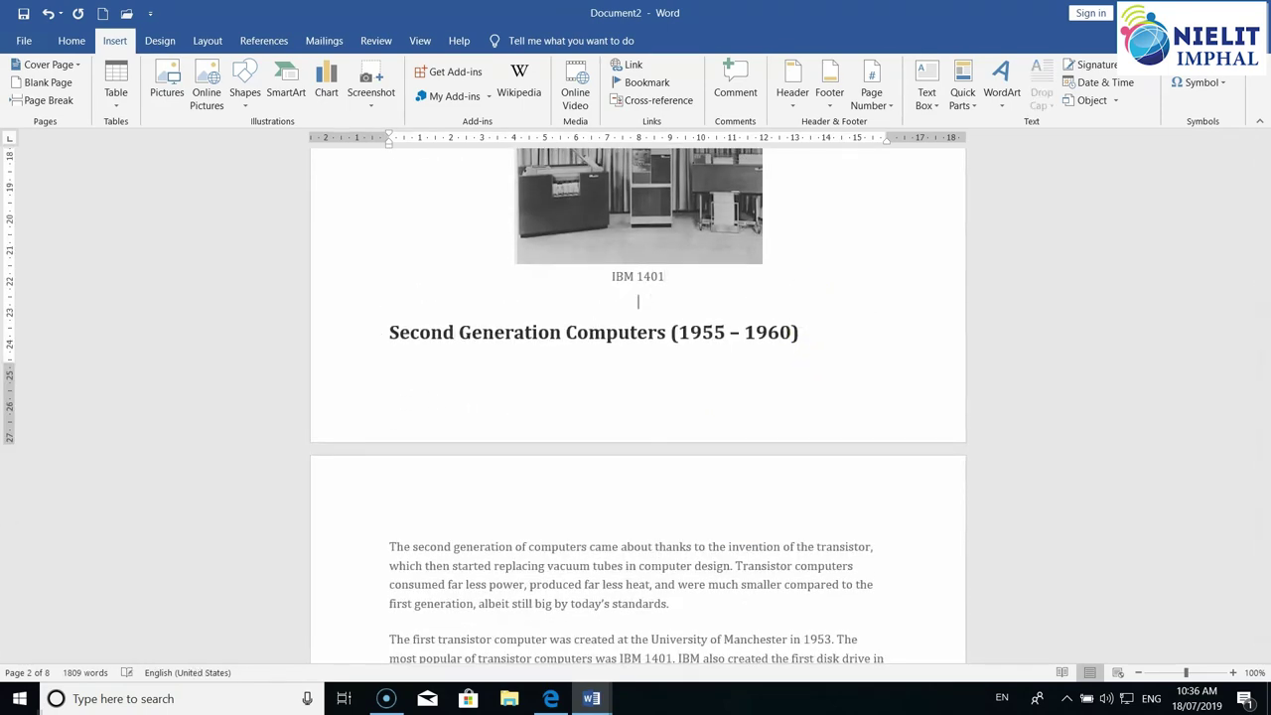
key("Return")
left_click(801, 552)
left_click_drag(801, 552, 389, 551)
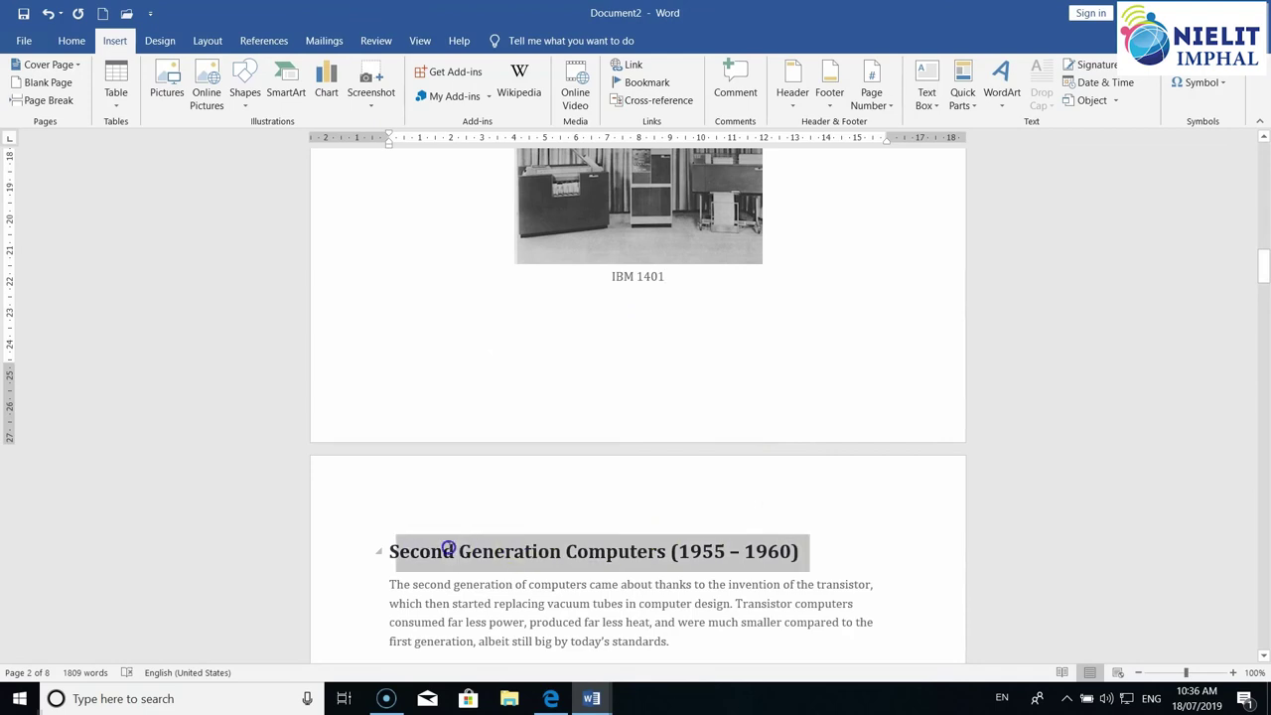
left_click(662, 88)
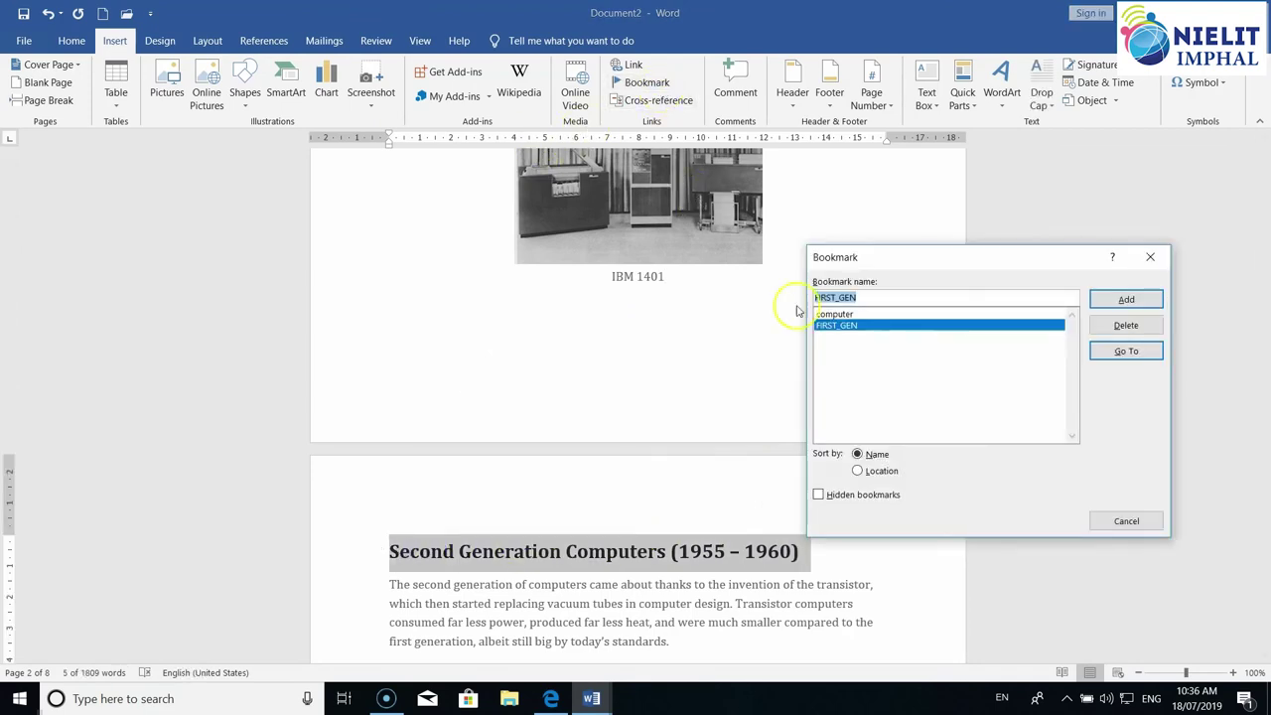
type("SECOND_GE")
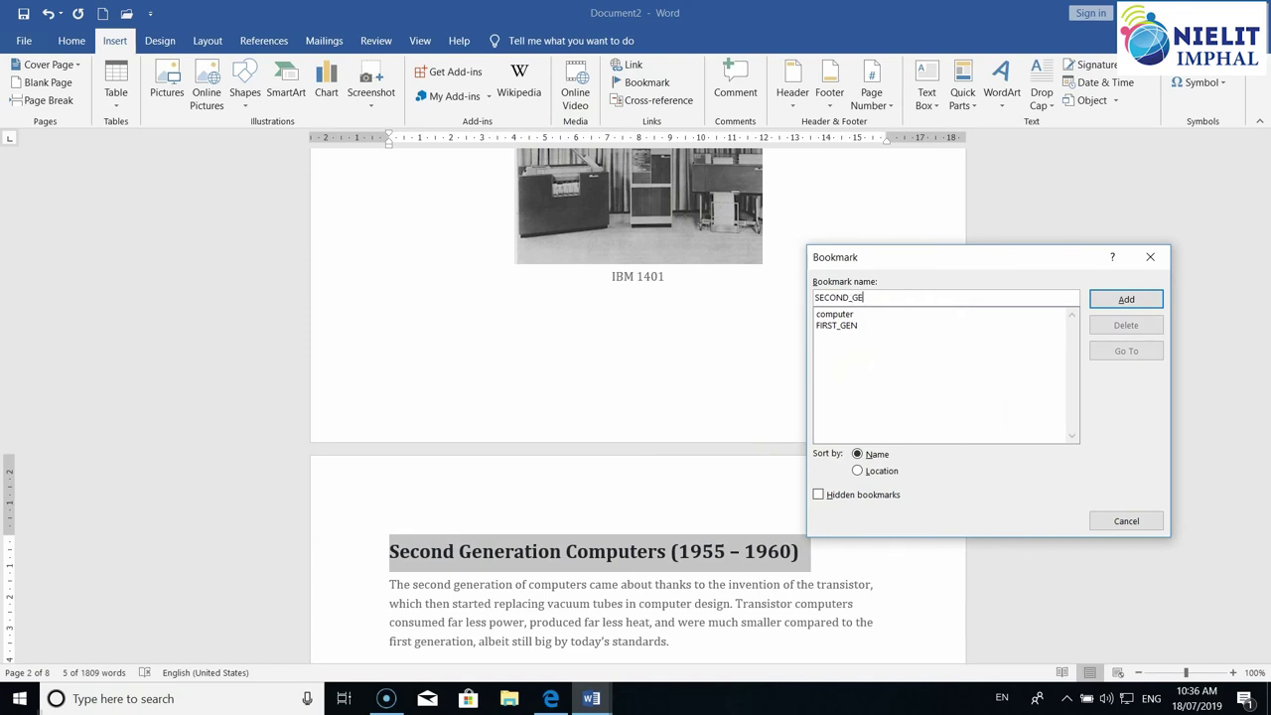
key("Return")
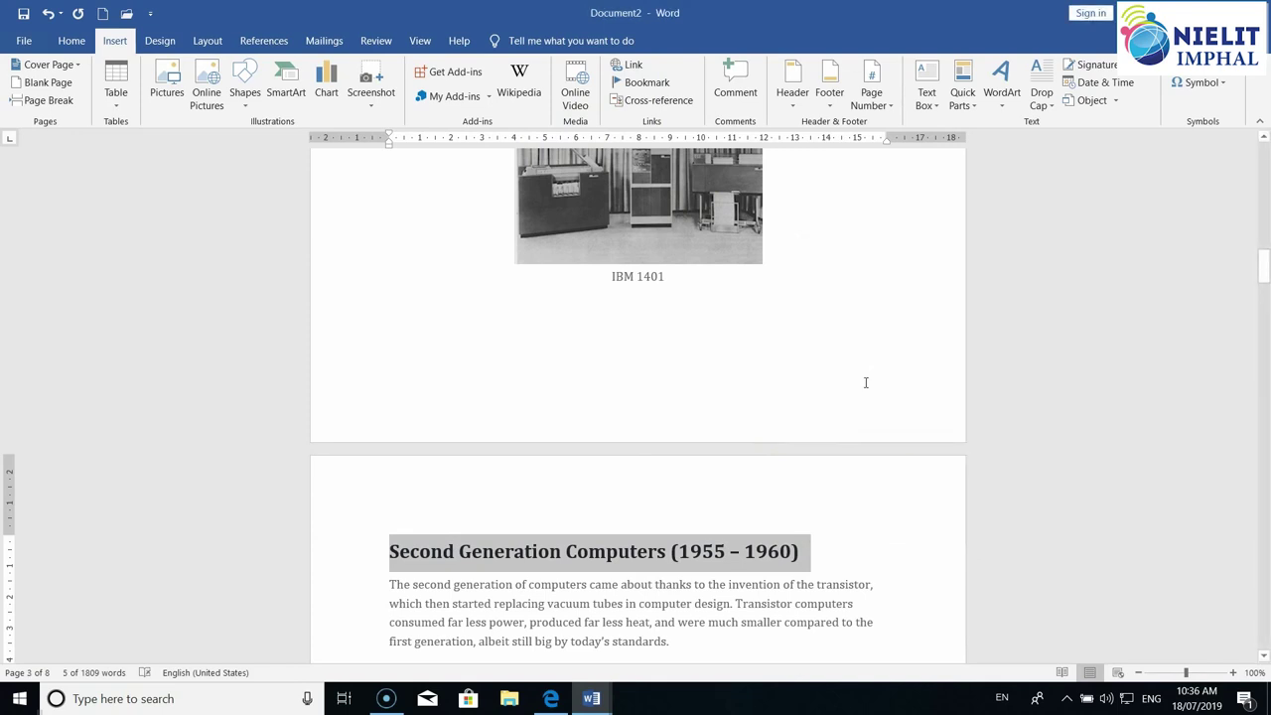
Bookmark the Third Generation Computers heading as THIRD_GEN.
scroll(865, 448, "down", 4)
scroll(772, 420, "down", 3)
left_click_drag(740, 359, 395, 362)
left_click(644, 83)
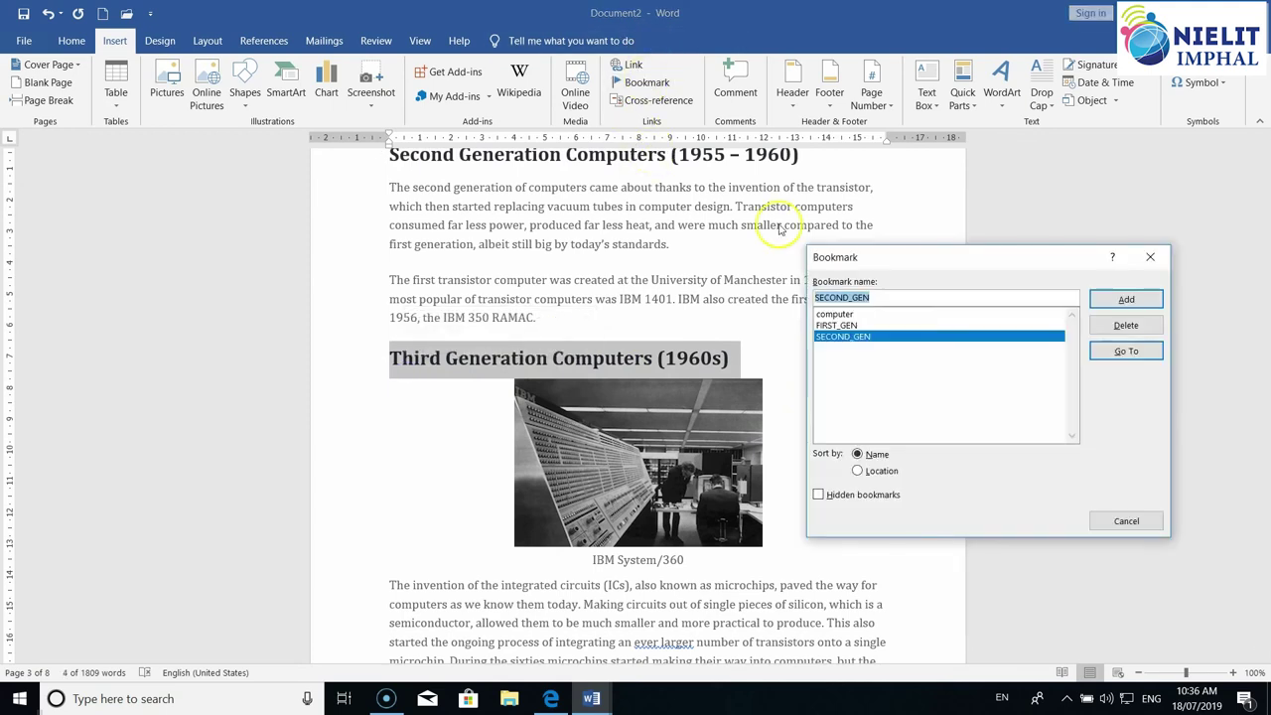
type("THIR")
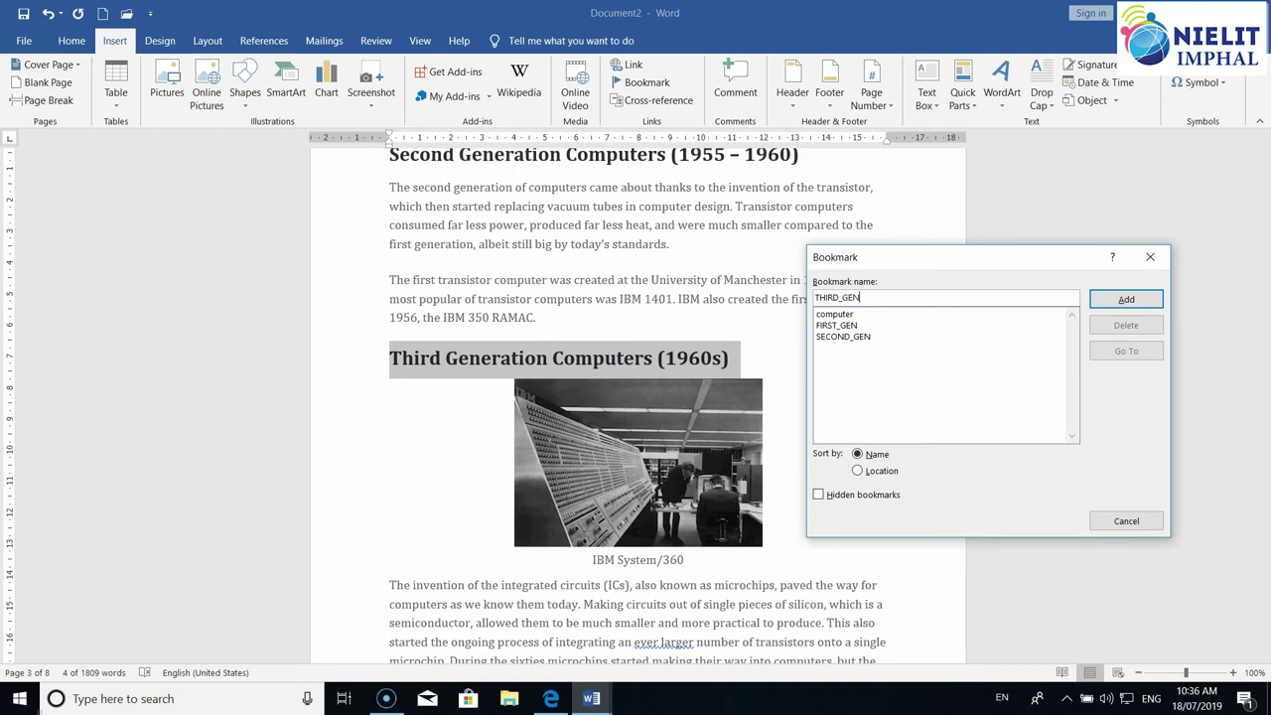
key("Return")
scroll(774, 433, "down", 7)
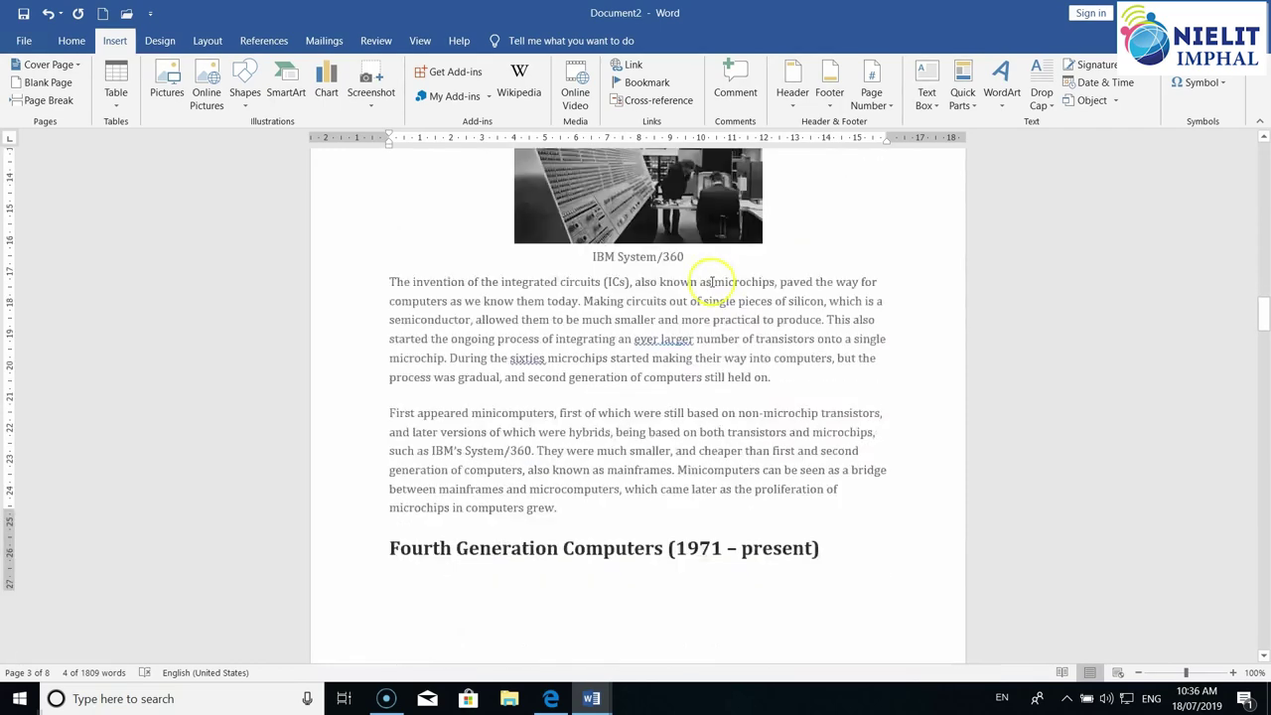
Push the Fourth Generation heading to a new page and bookmark it as FOURTH_GEN.
key("Return")
key("Return")
scroll(709, 446, "down", 4)
left_click_drag(822, 463, 382, 459)
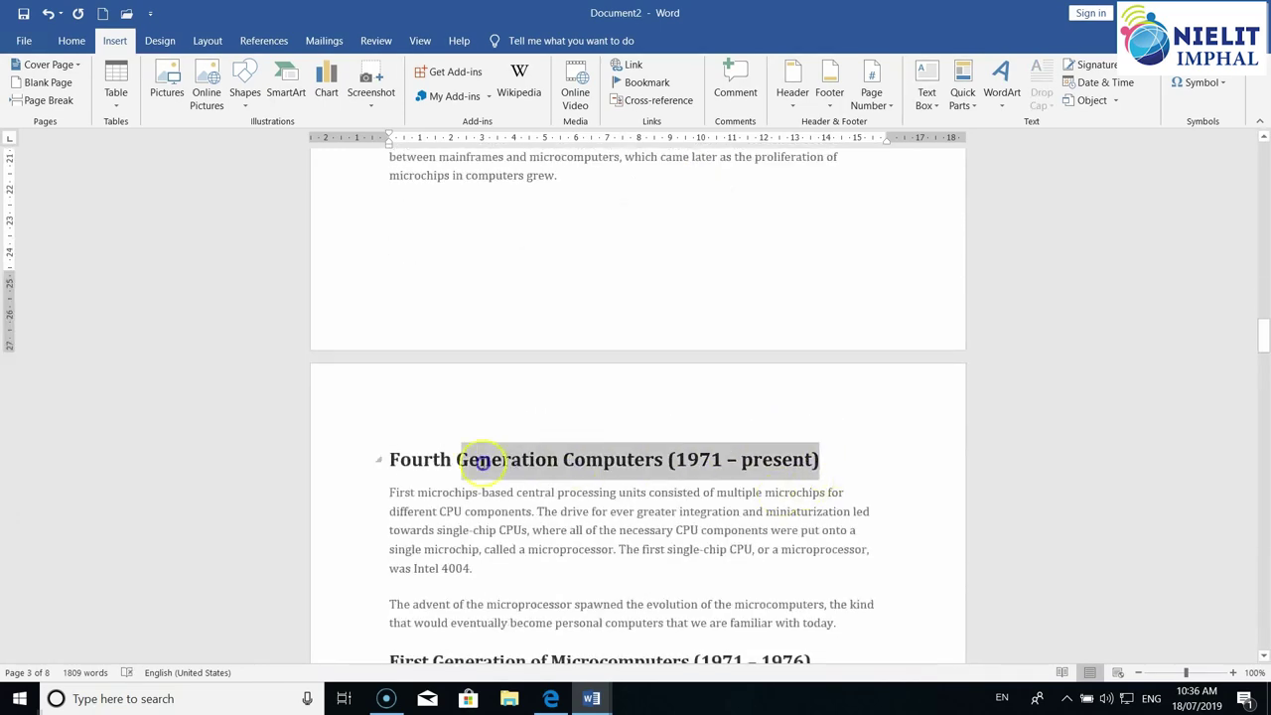
left_click(662, 101)
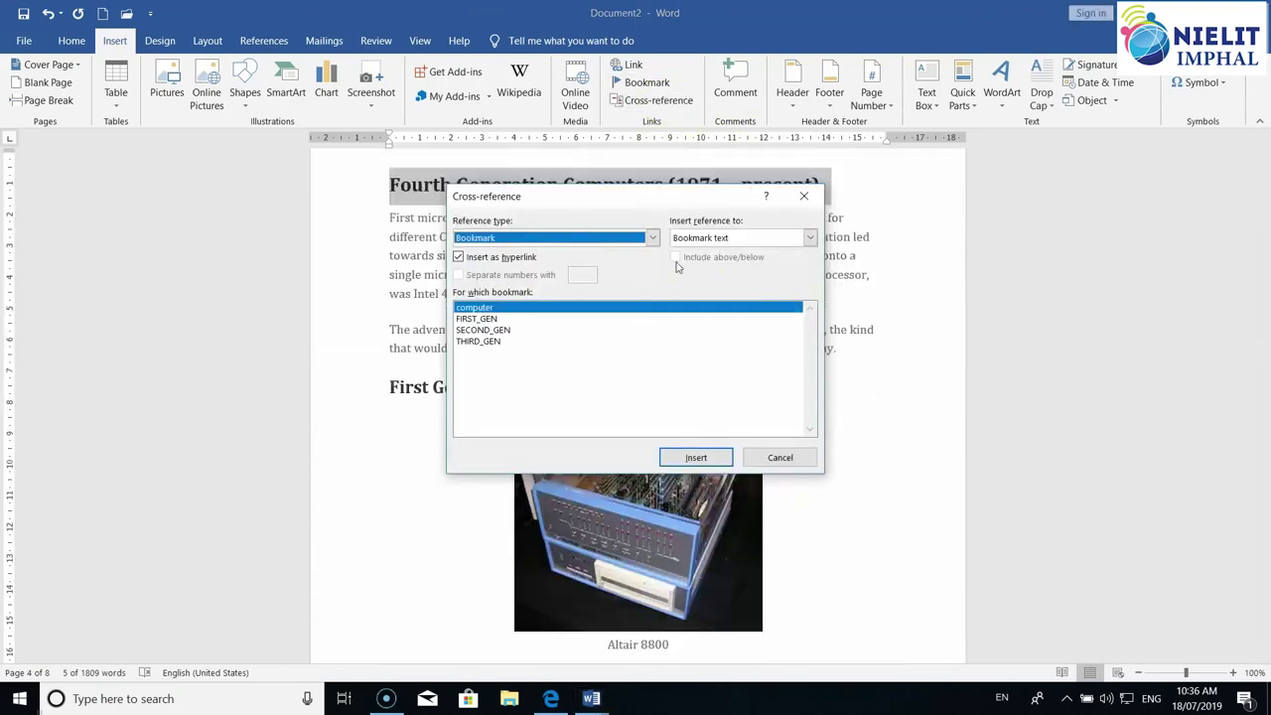
left_click(803, 192)
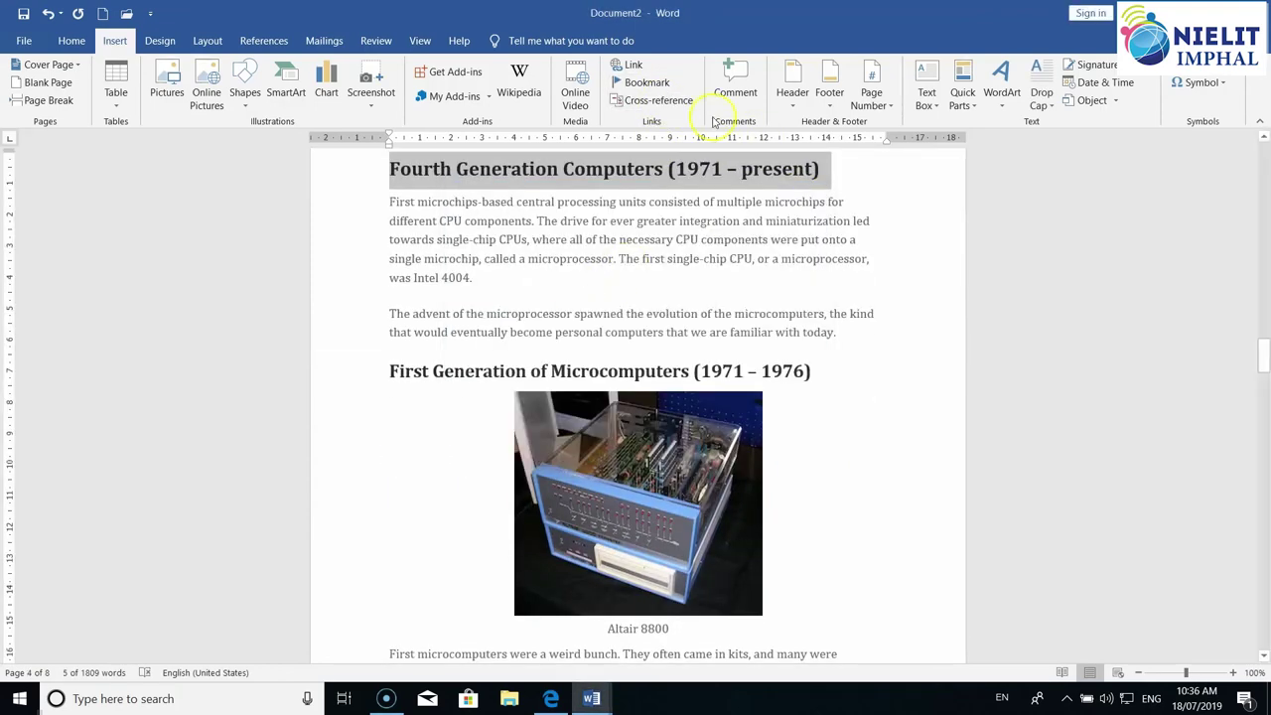
left_click(646, 83)
type("FOURTH_GEN")
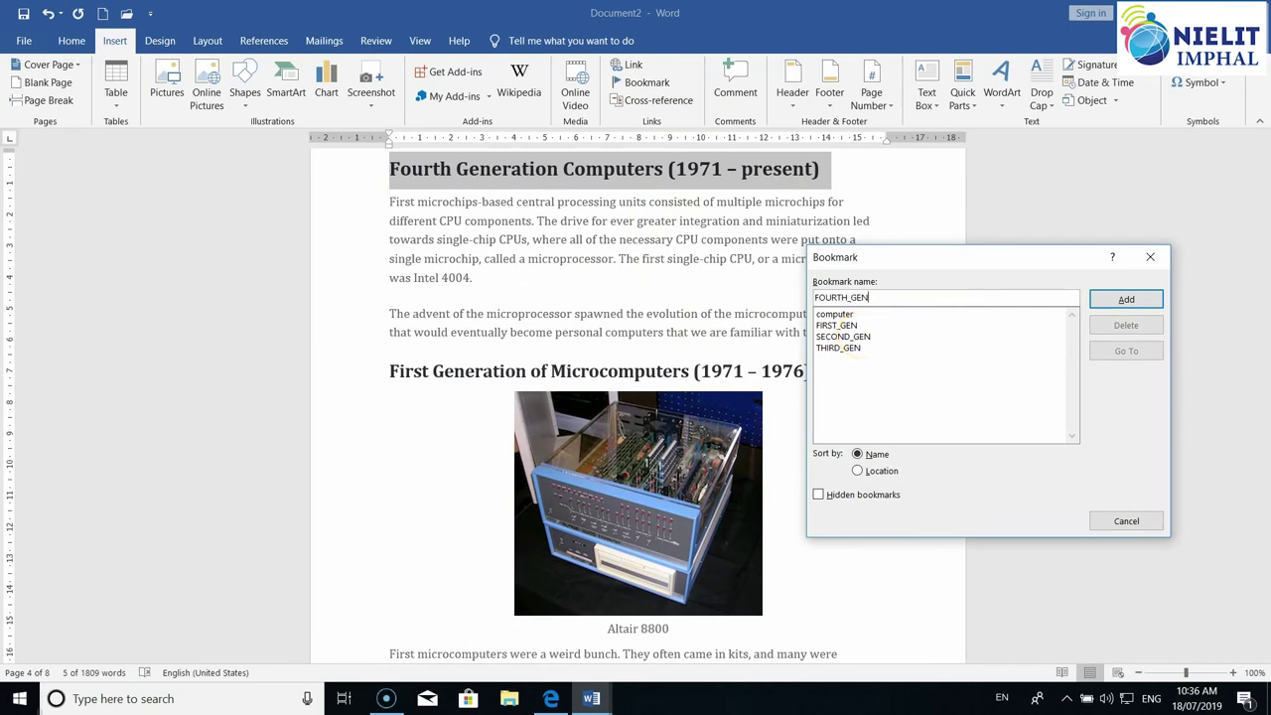
key("Return")
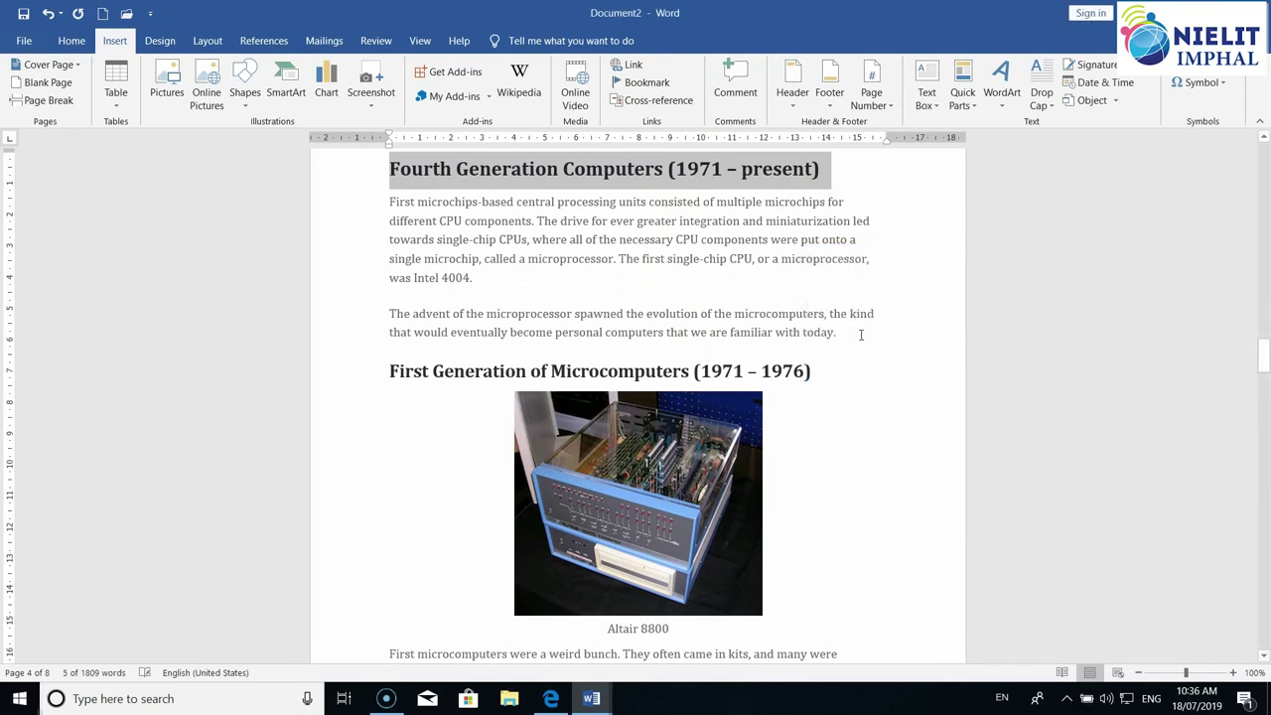
Bookmark the microcomputers heading as FIFTH_GEN.
scroll(855, 344, "down", 3)
left_click_drag(833, 212, 409, 227)
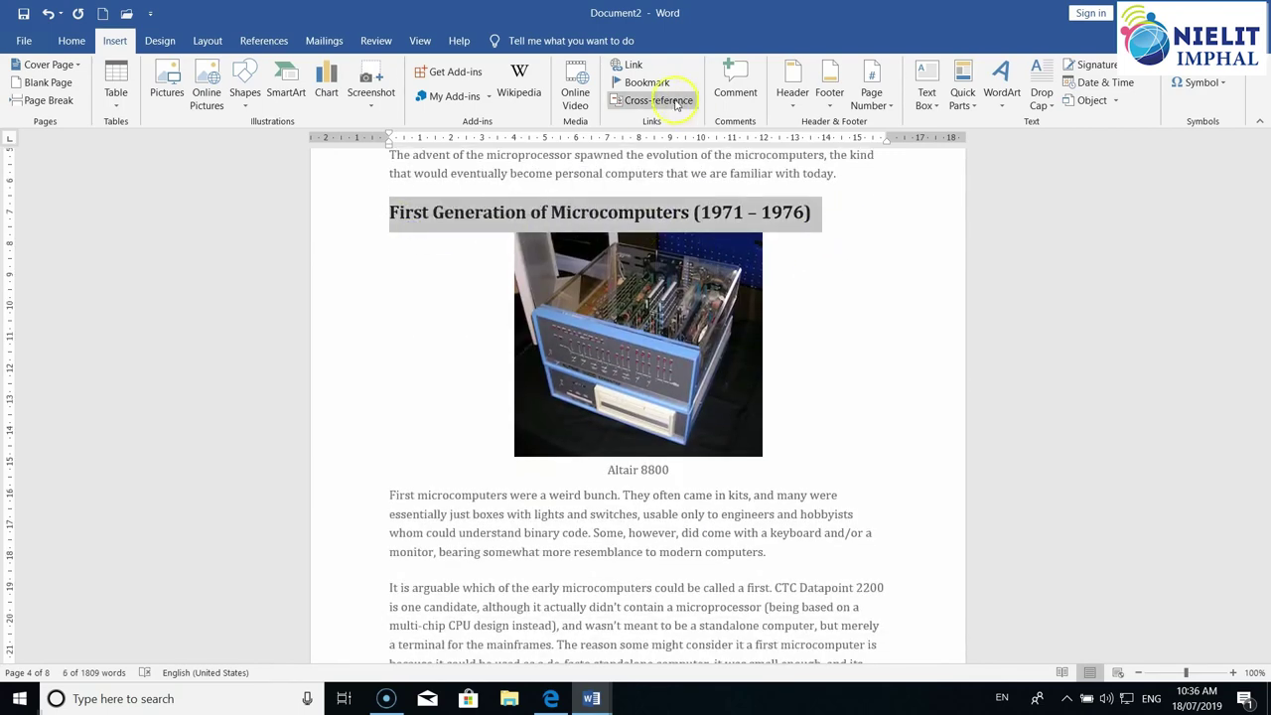
left_click(647, 83)
type("FIFTH_GEN")
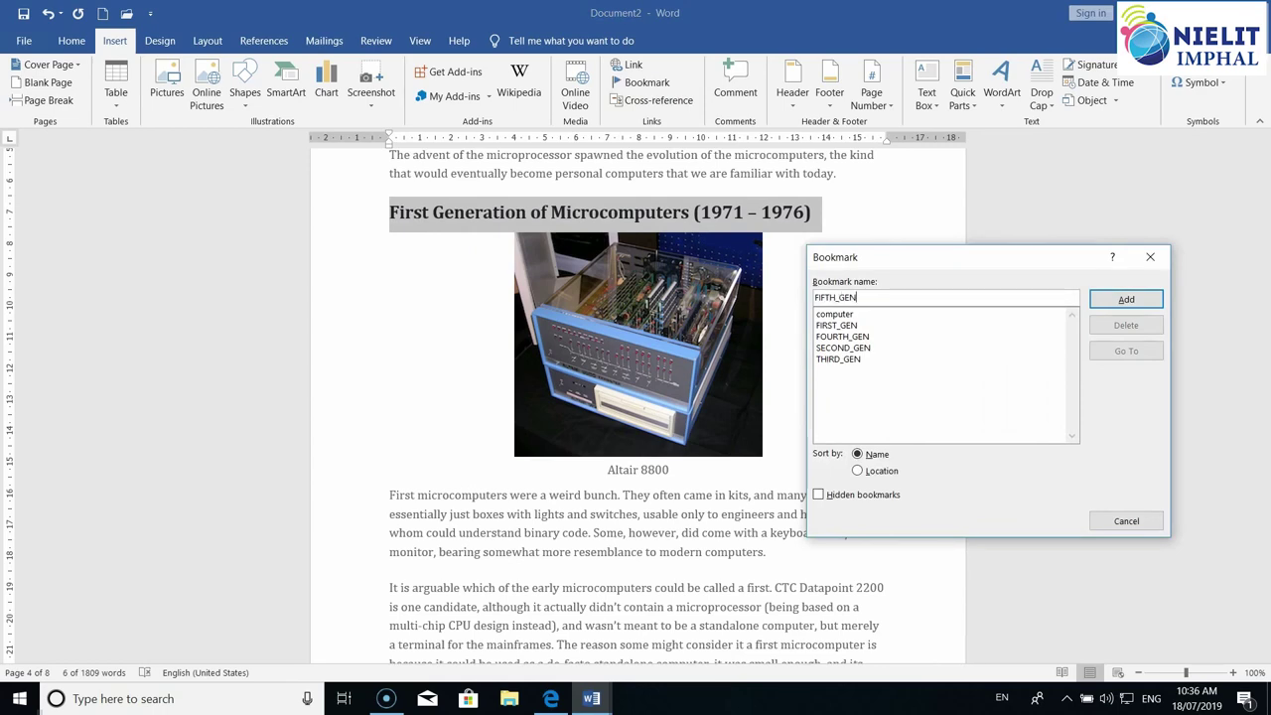
key("Return")
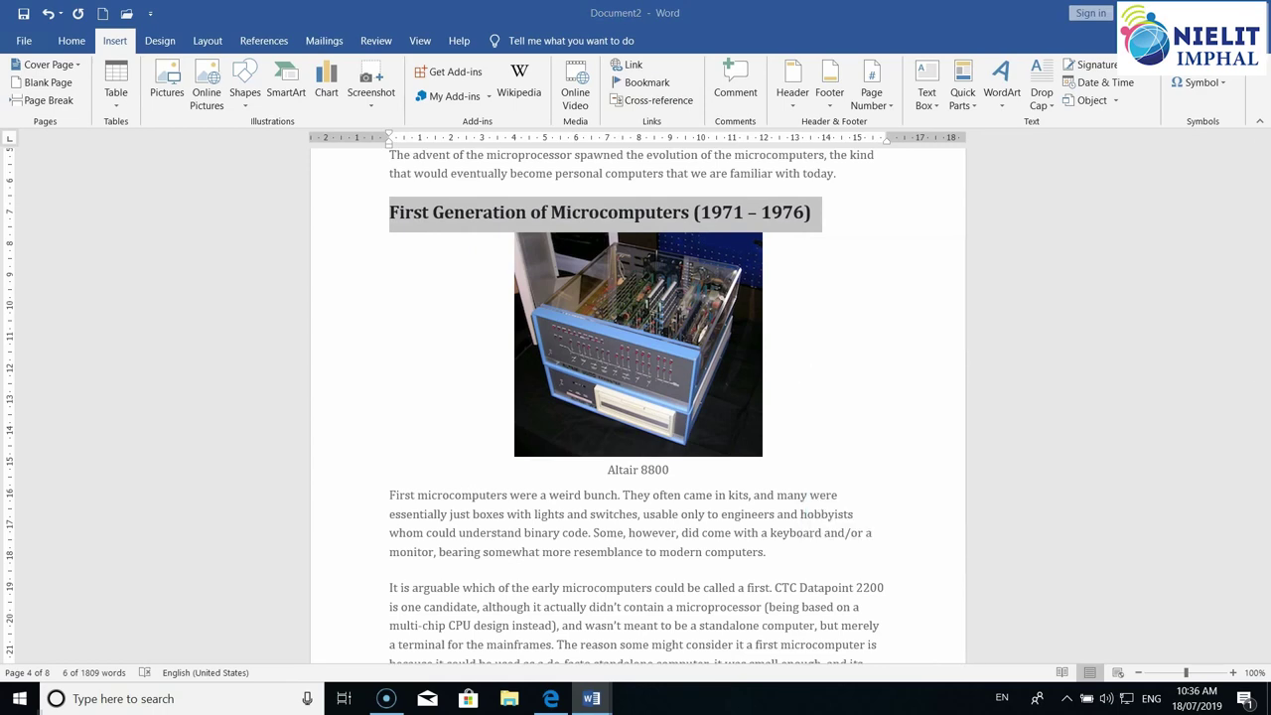
scroll(694, 390, "up", 5)
Place the cursor before the title and open Cross-reference listing the six heading bookmarks.
scroll(694, 390, "up", 10)
scroll(693, 390, "up", 10)
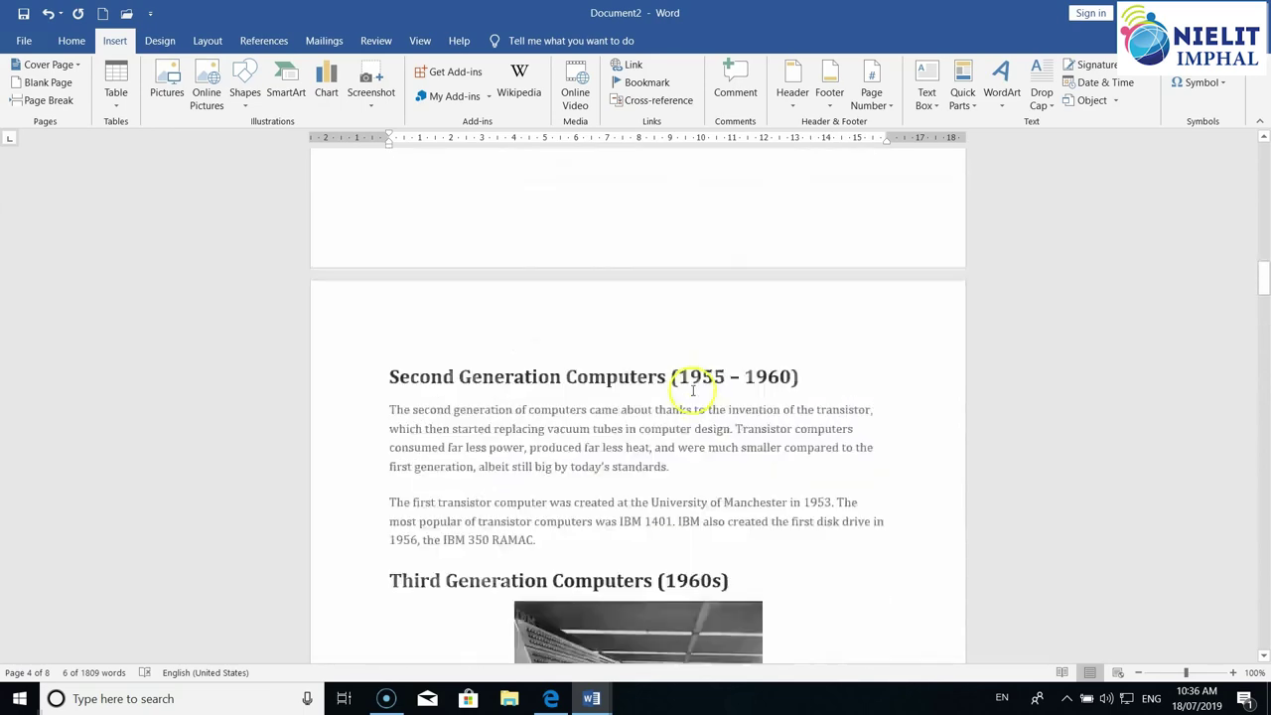
scroll(694, 390, "up", 10)
scroll(693, 390, "up", 5)
scroll(693, 391, "up", 10)
scroll(693, 390, "up", 7)
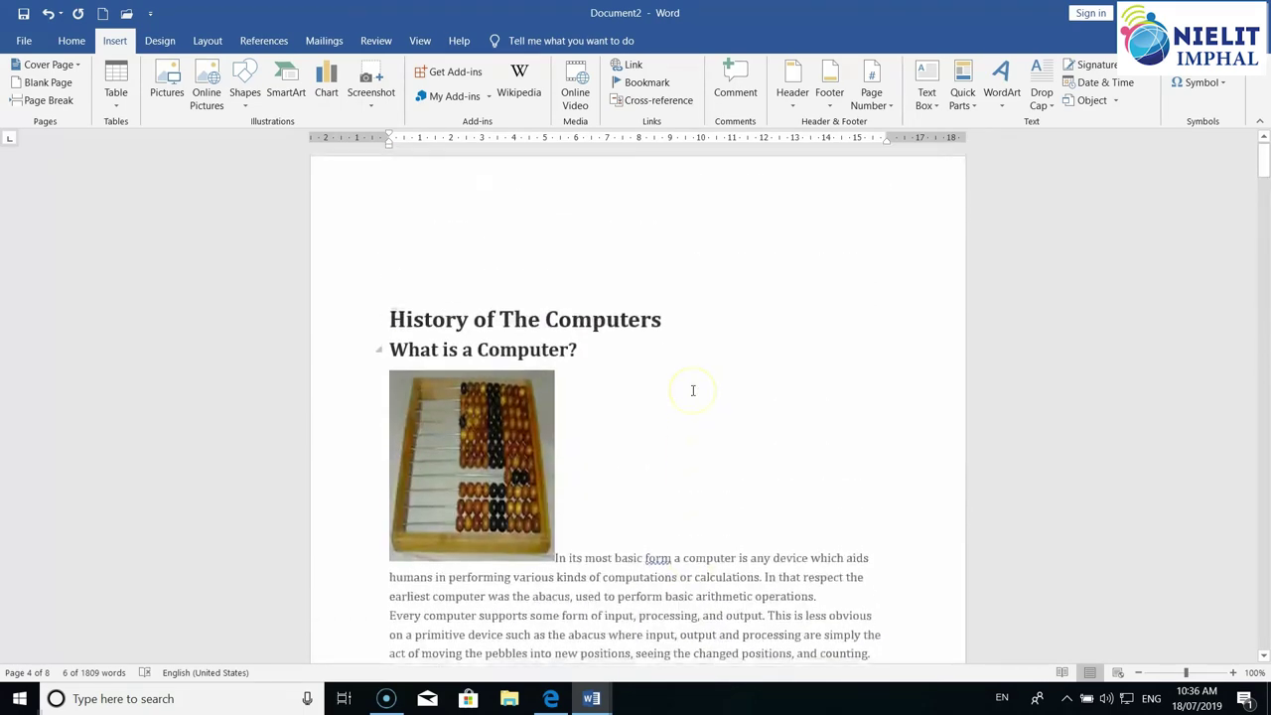
left_click(400, 240)
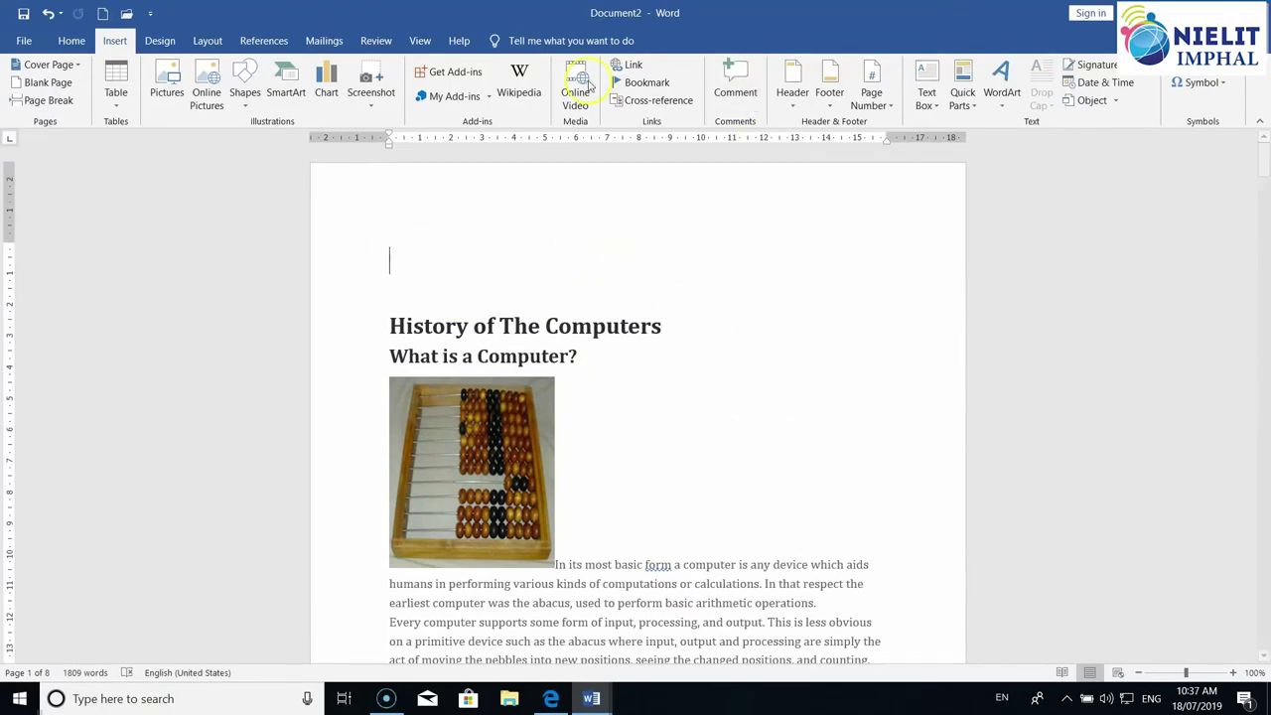
left_click(390, 254)
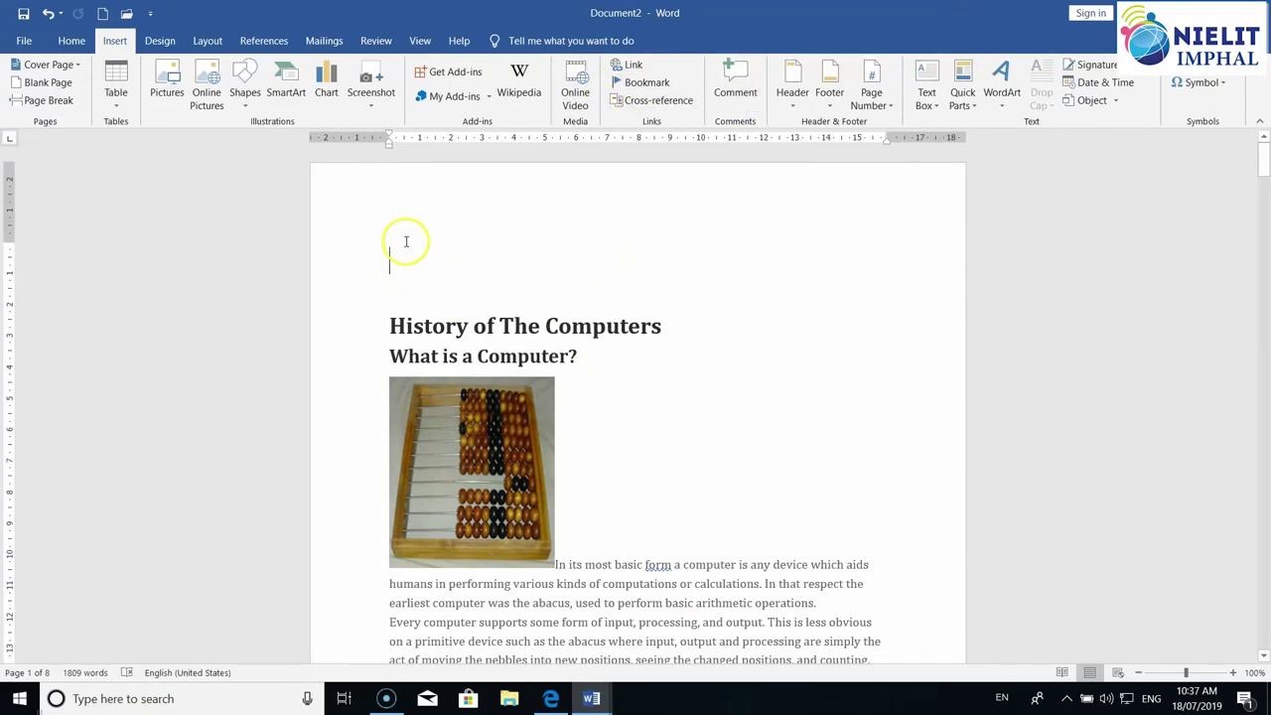
left_click(655, 104)
left_click_drag(610, 196, 881, 200)
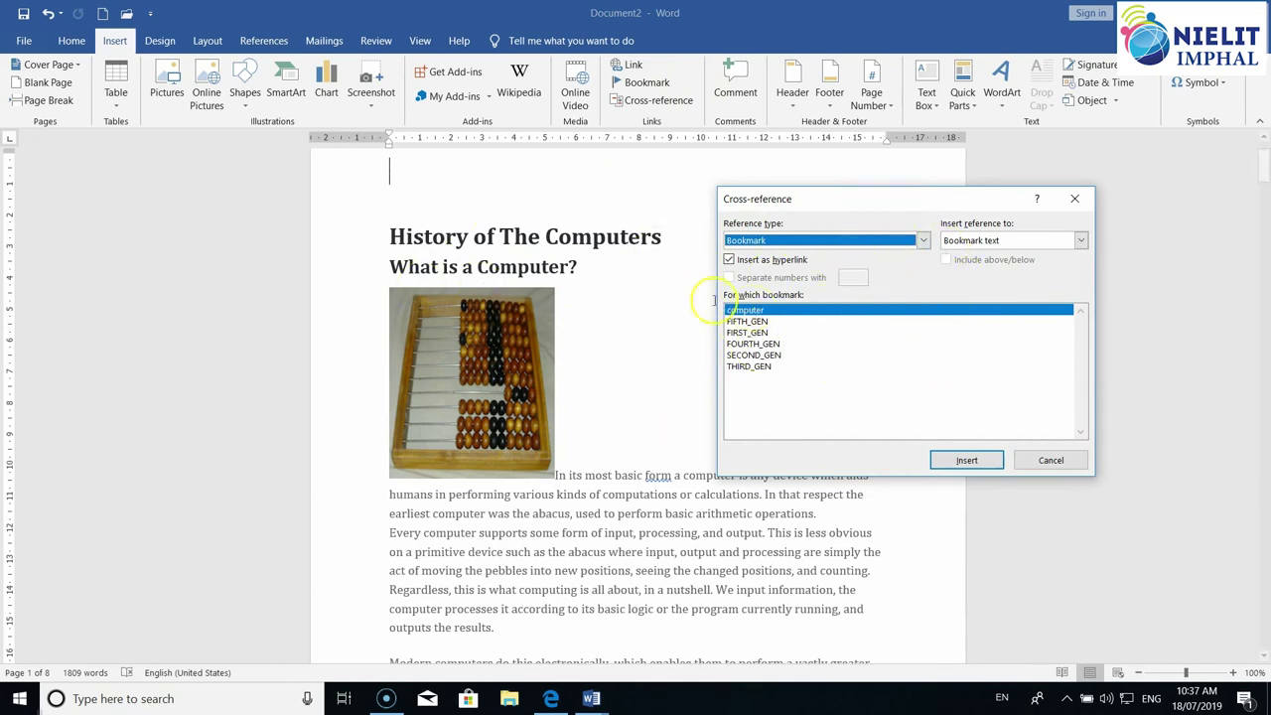
Insert hyperlinked cross-references to the computer and FIRST_GEN bookmarks at the top.
left_click(968, 462)
left_click(755, 322)
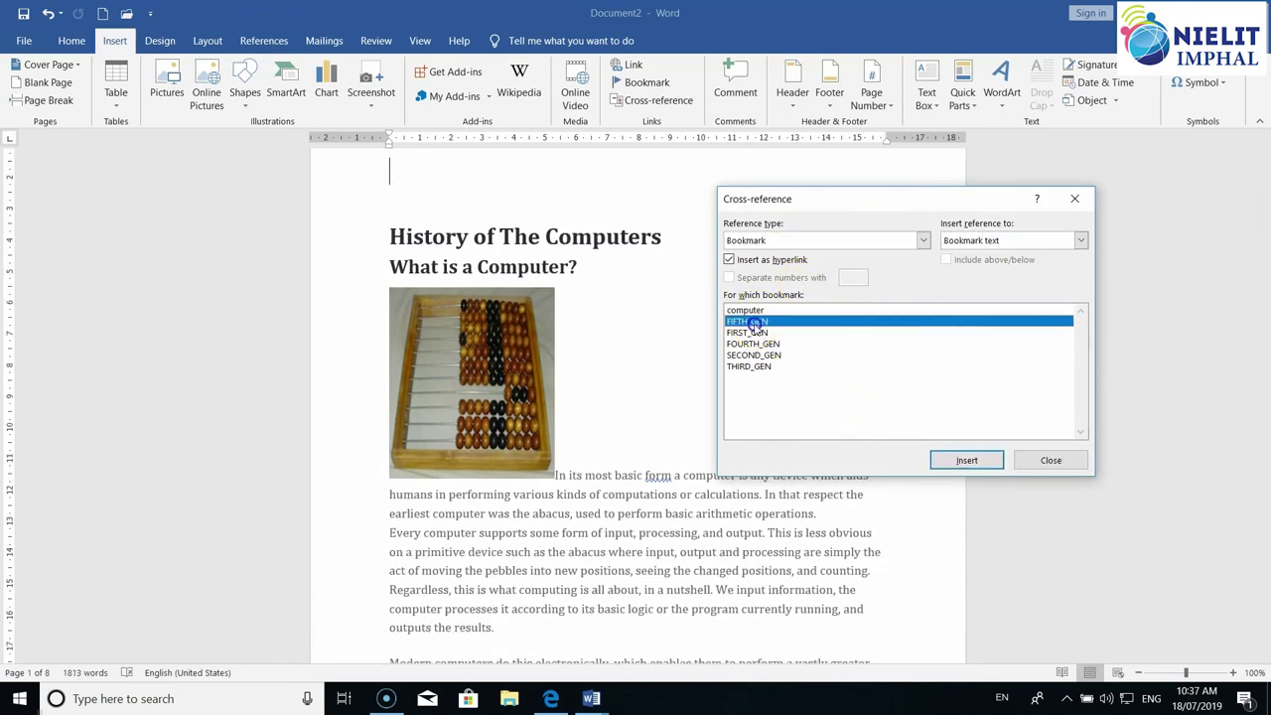
left_click(750, 333)
left_click(953, 465)
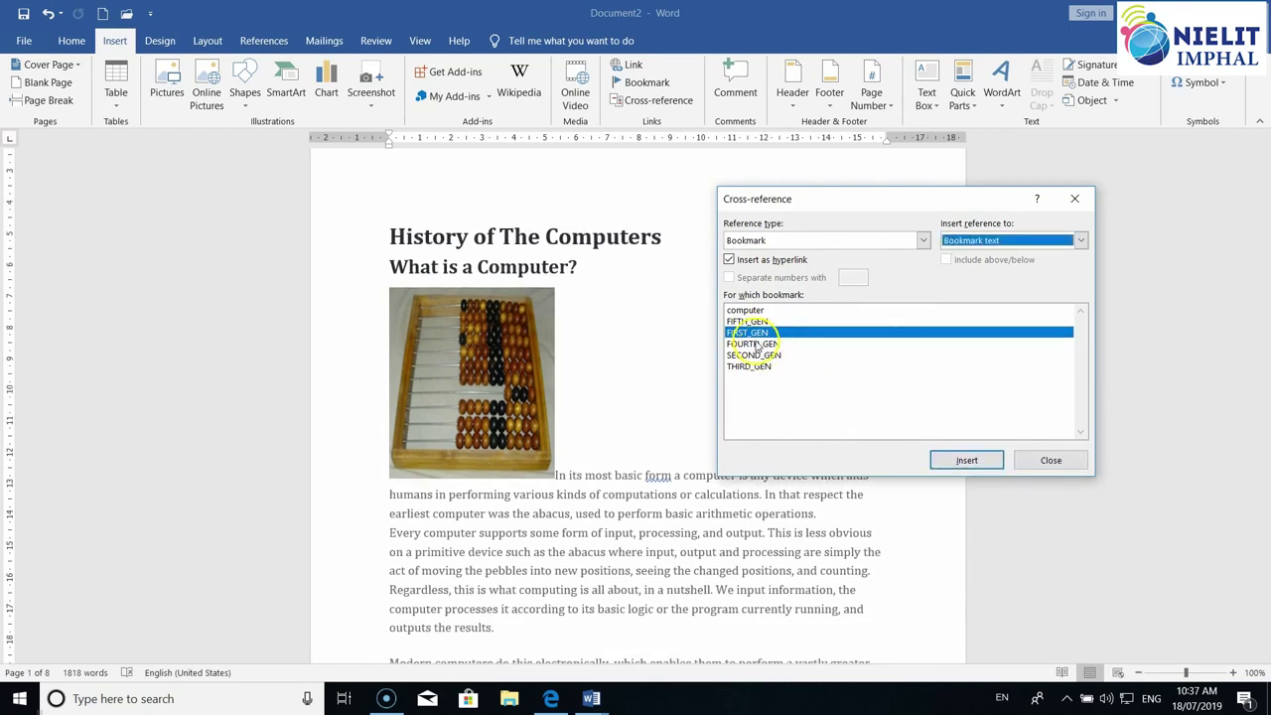
Add hyperlinked references for the SECOND_GEN through FIFTH_GEN bookmarks.
left_click(755, 355)
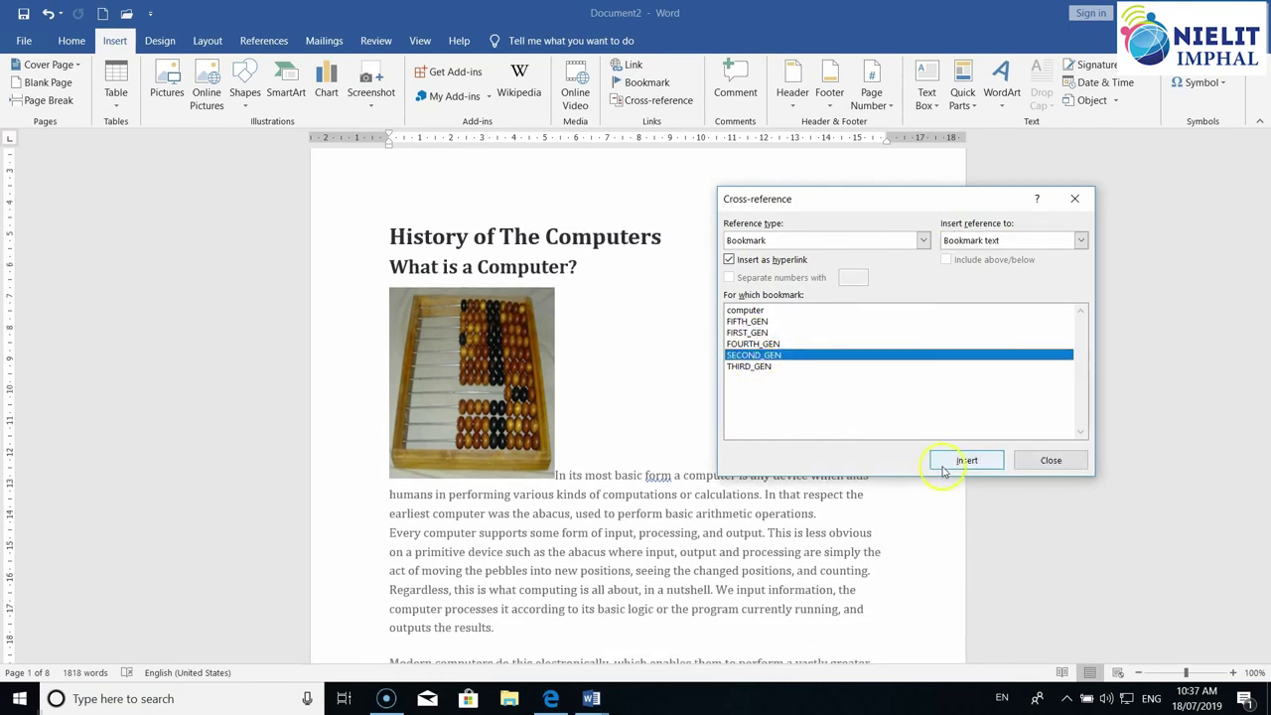
left_click(754, 367)
left_click(959, 460)
left_click(764, 343)
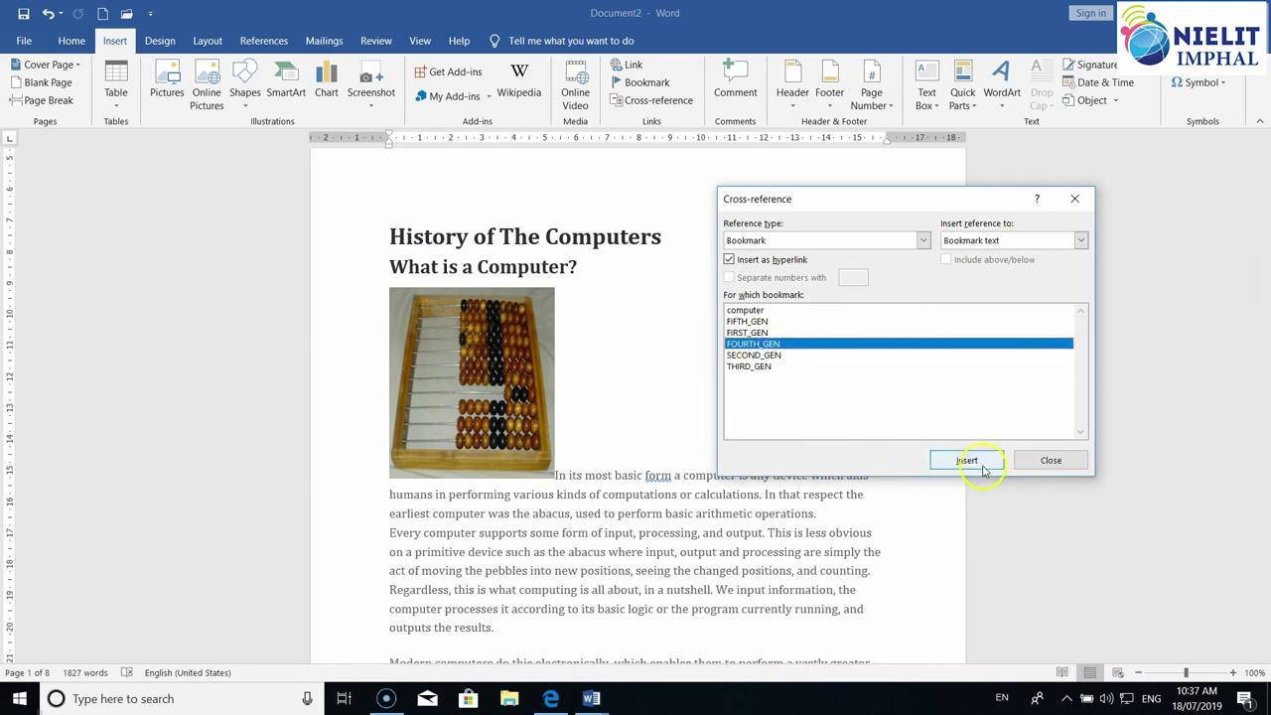
left_click(755, 321)
left_click(962, 460)
Close the dialog and follow the new microcomputers link from the list.
left_click(1053, 461)
scroll(738, 517, "up", 3)
scroll(754, 501, "up", 2)
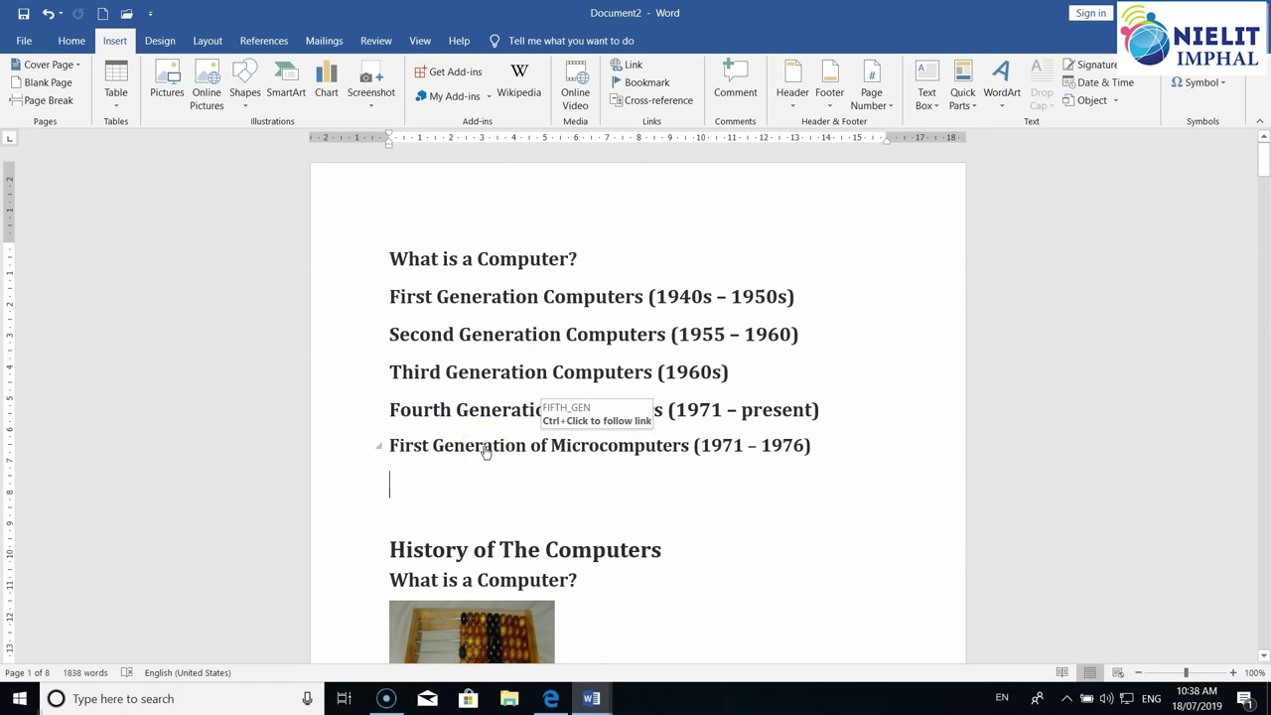
left_click(485, 448, "ctrl")
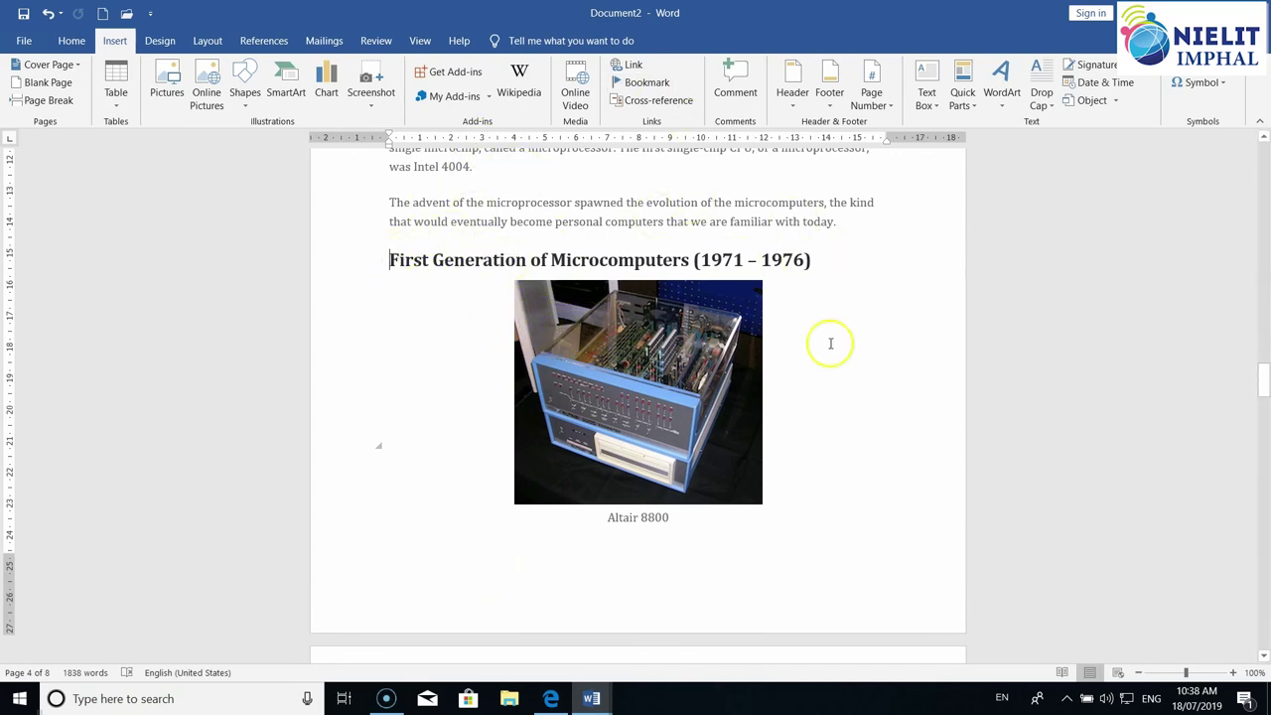
Scroll through page 4's Fourth Generation and First Generation of Microcomputers sections.
scroll(791, 433, "down", 3)
scroll(790, 433, "down", 6)
scroll(791, 433, "down", 3)
scroll(789, 435, "up", 3)
scroll(788, 437, "up", 10)
scroll(789, 437, "up", 6)
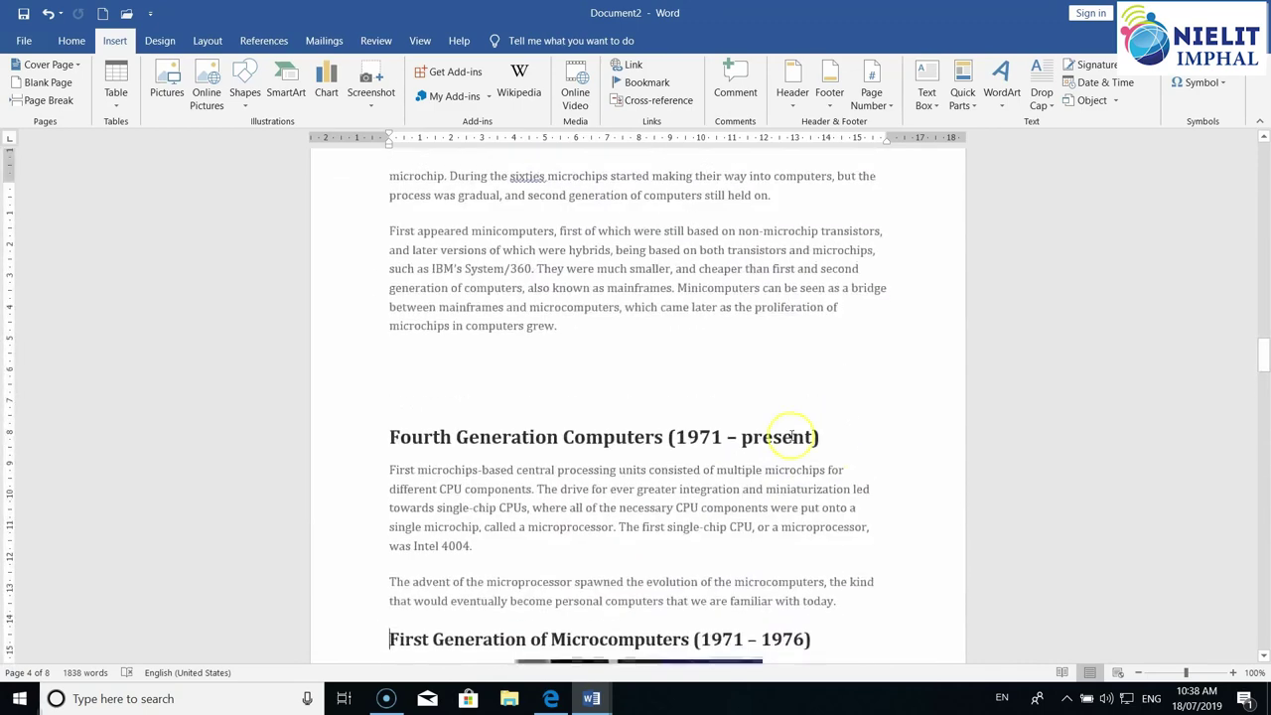